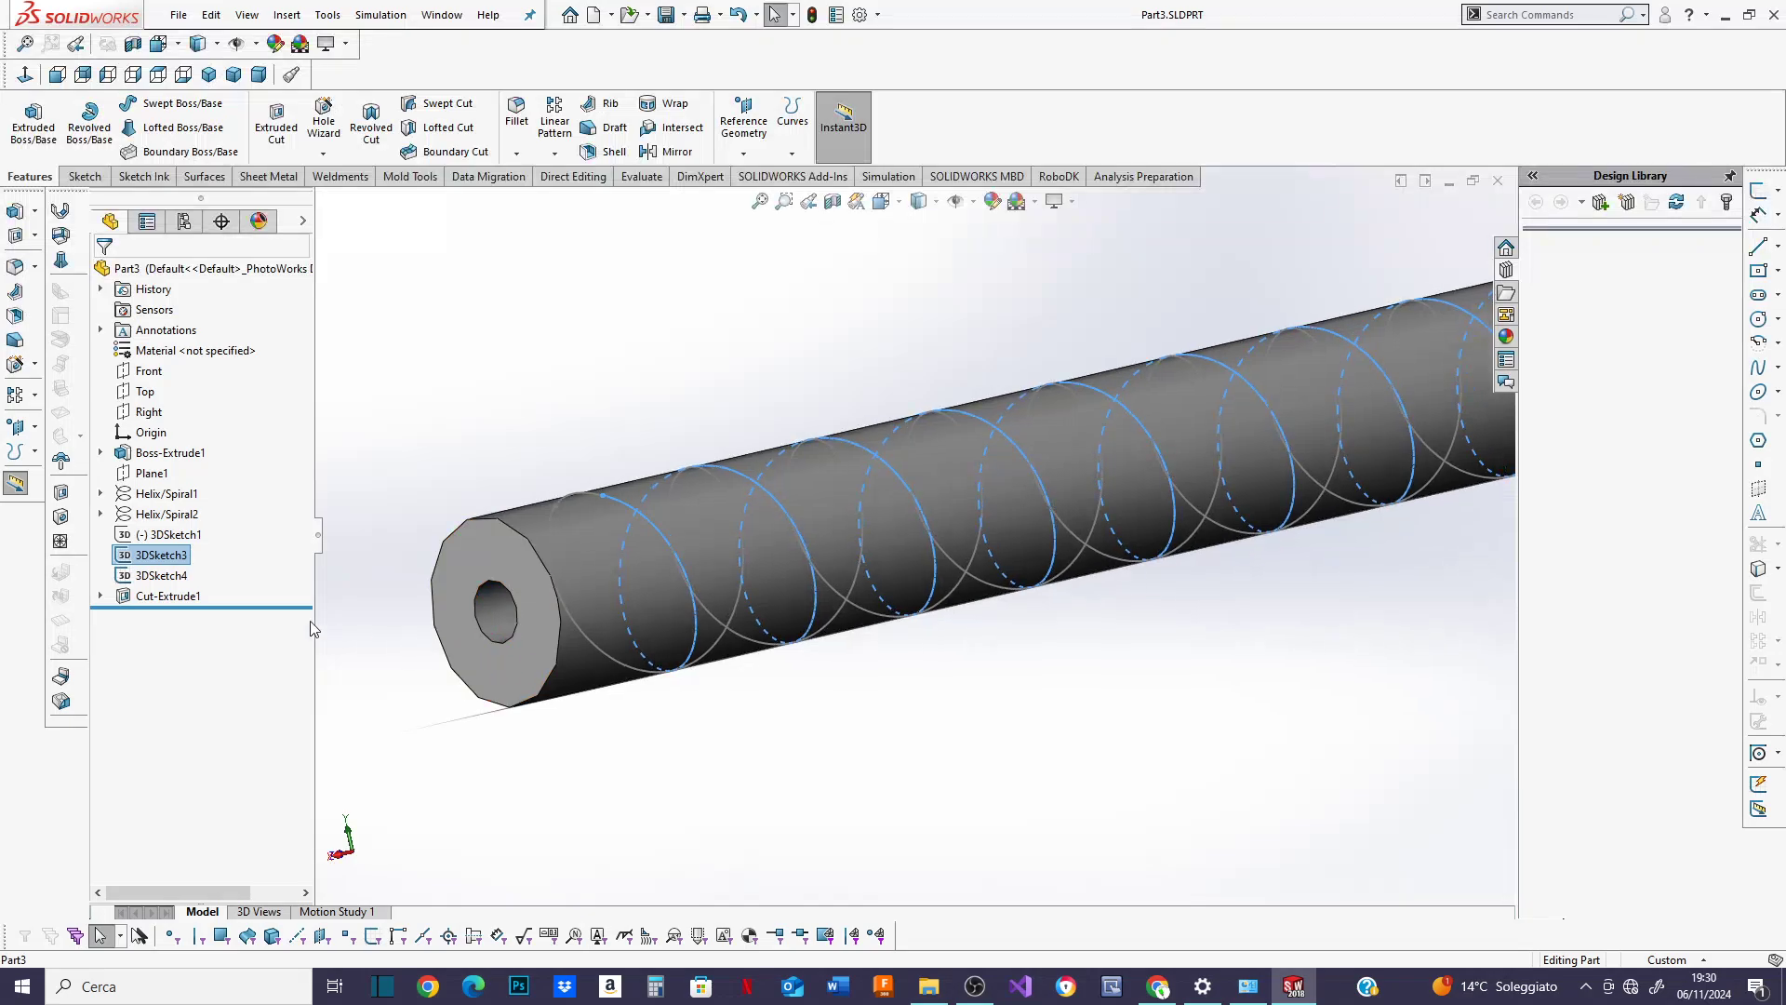
Examine the helical curves of 3DSketch3 and 3DSketch4 along the hollow cylinder and around its ends.
click(158, 577)
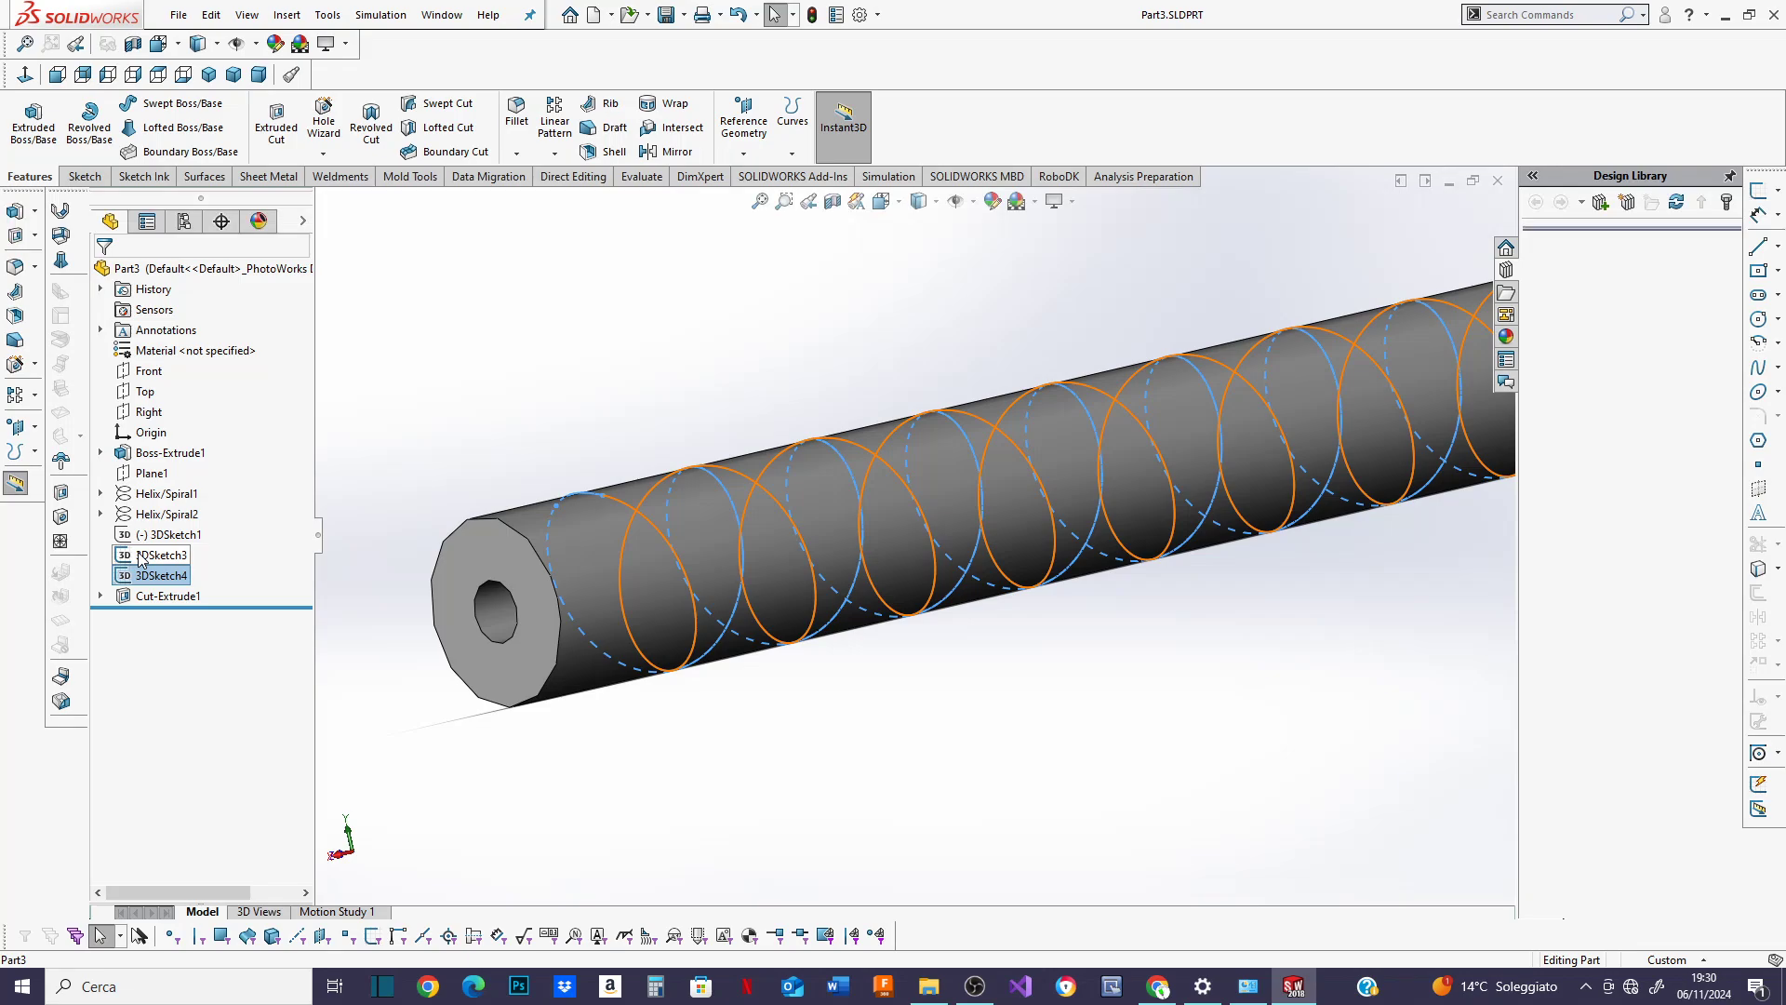
ctrl+click(139, 558)
middle_drag(595, 640, 598, 493)
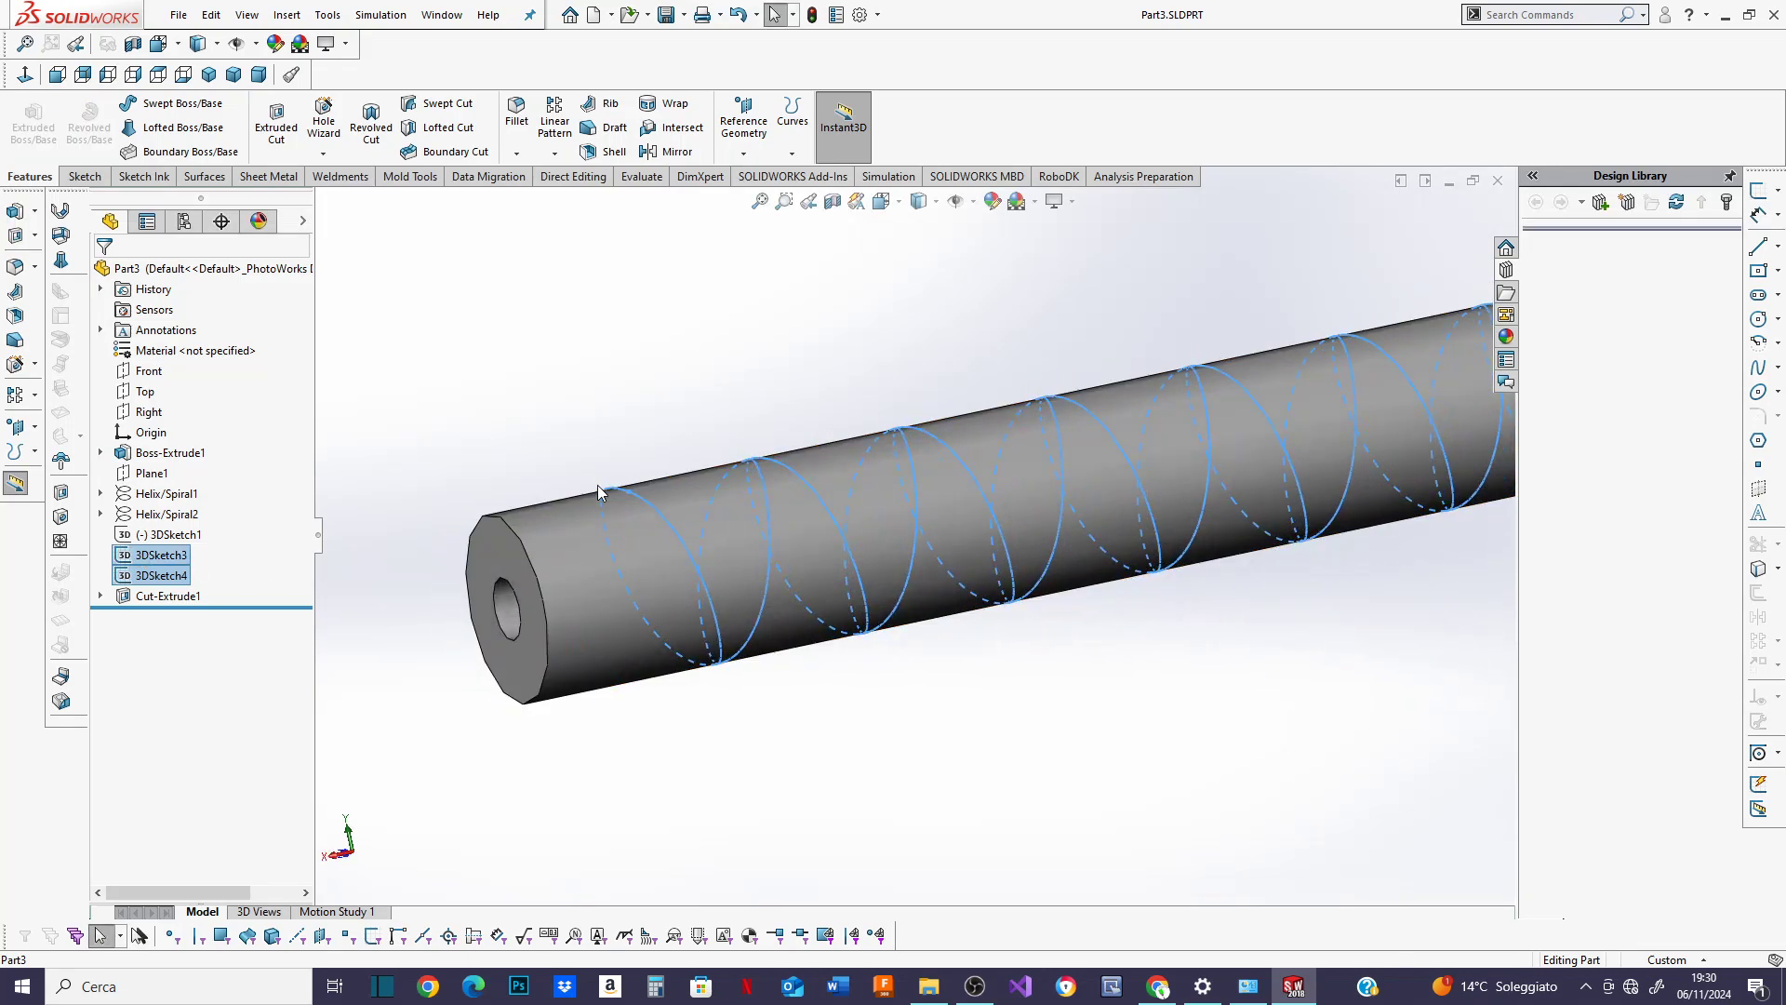
middle_drag(742, 650, 960, 613)
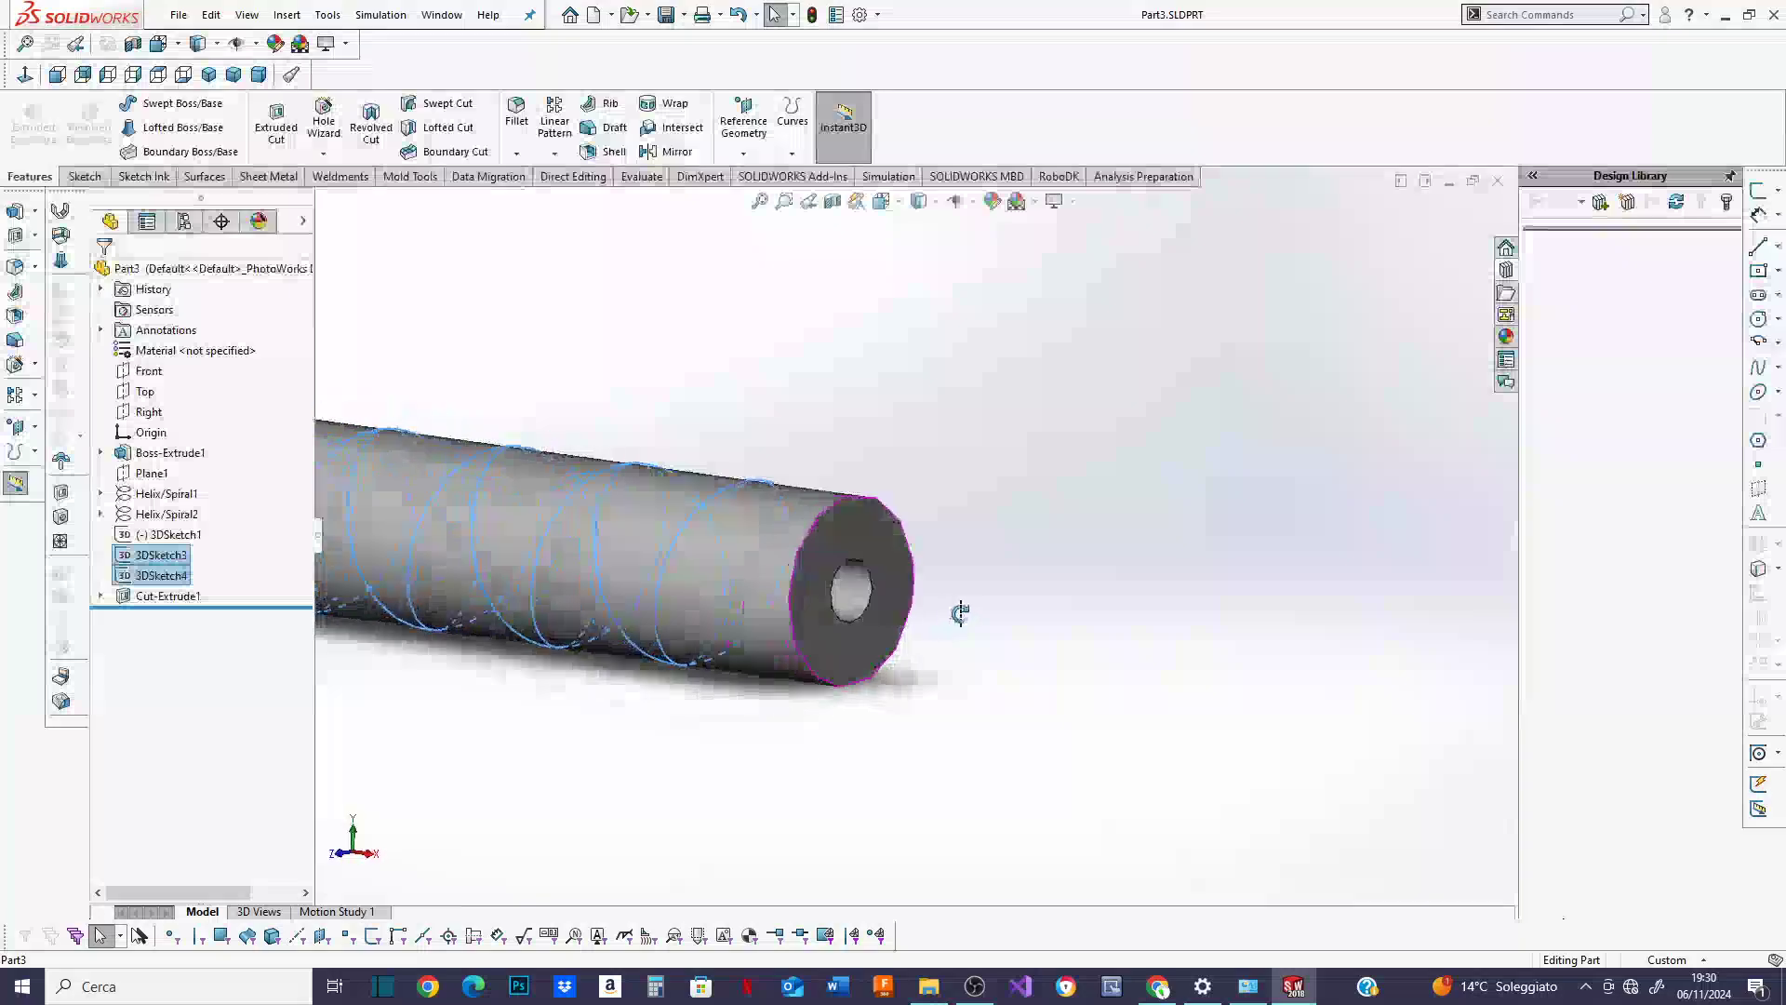
scroll(795, 559, up, 3)
scroll(795, 542, down, 2)
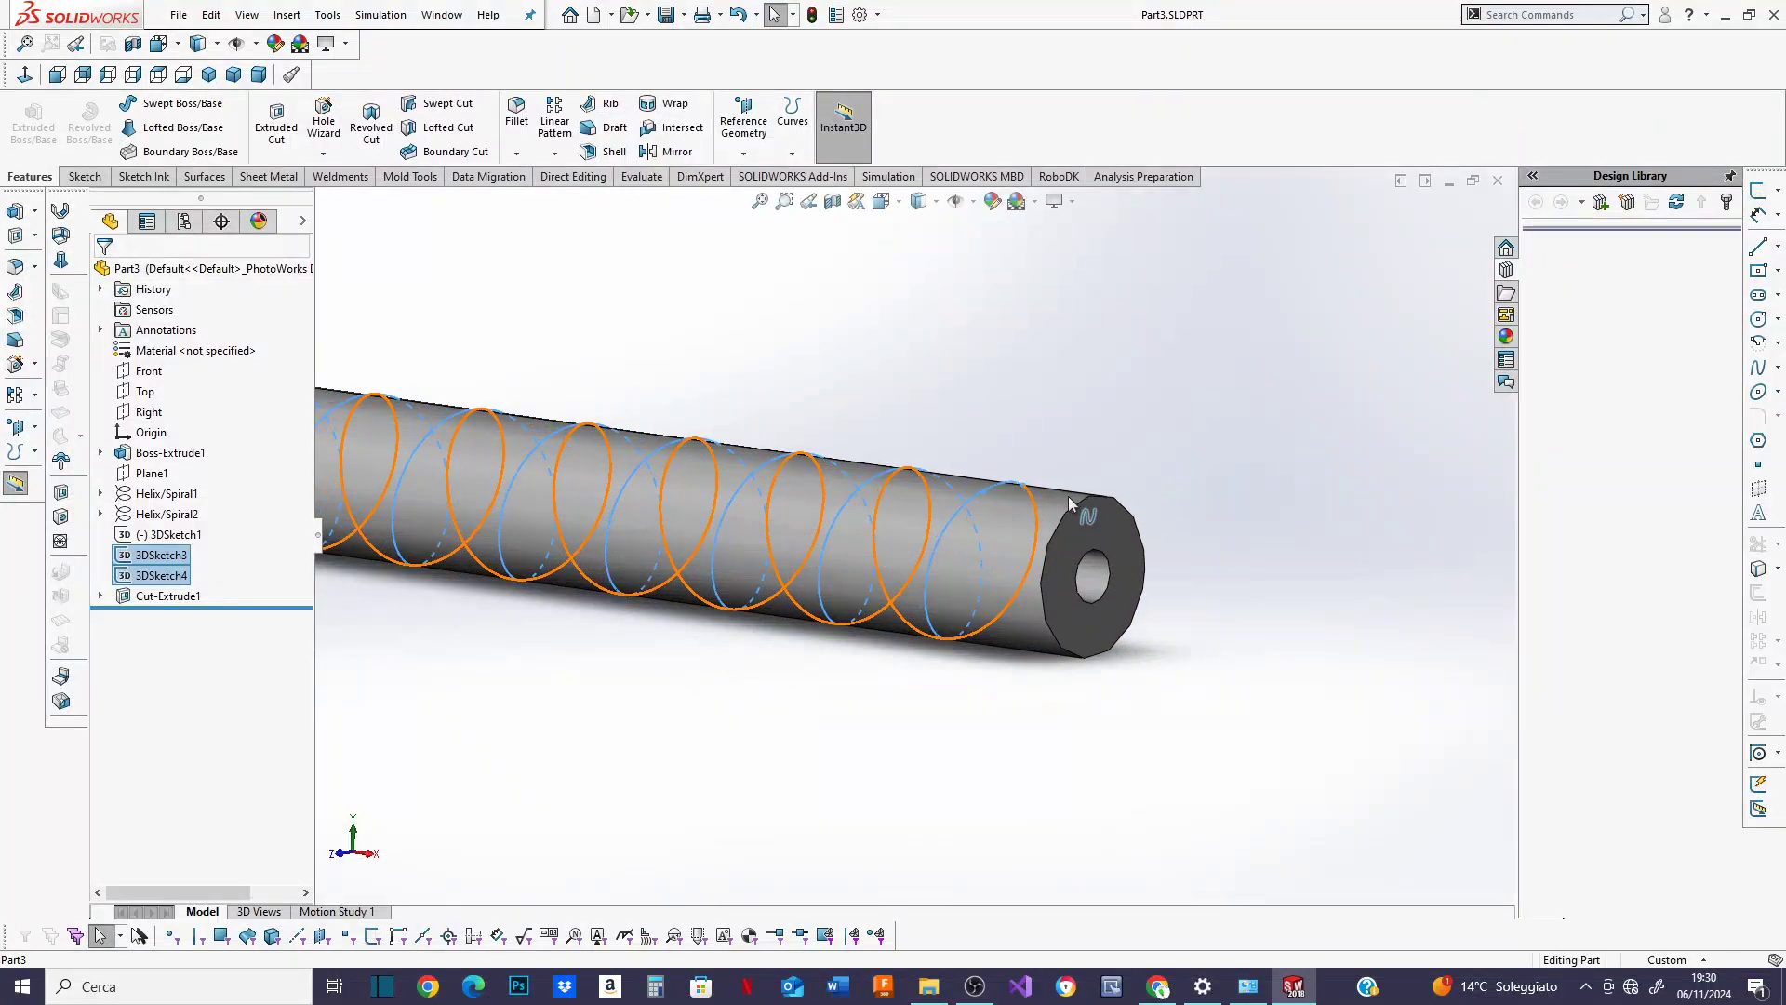
middle_drag(1068, 495, 614, 630)
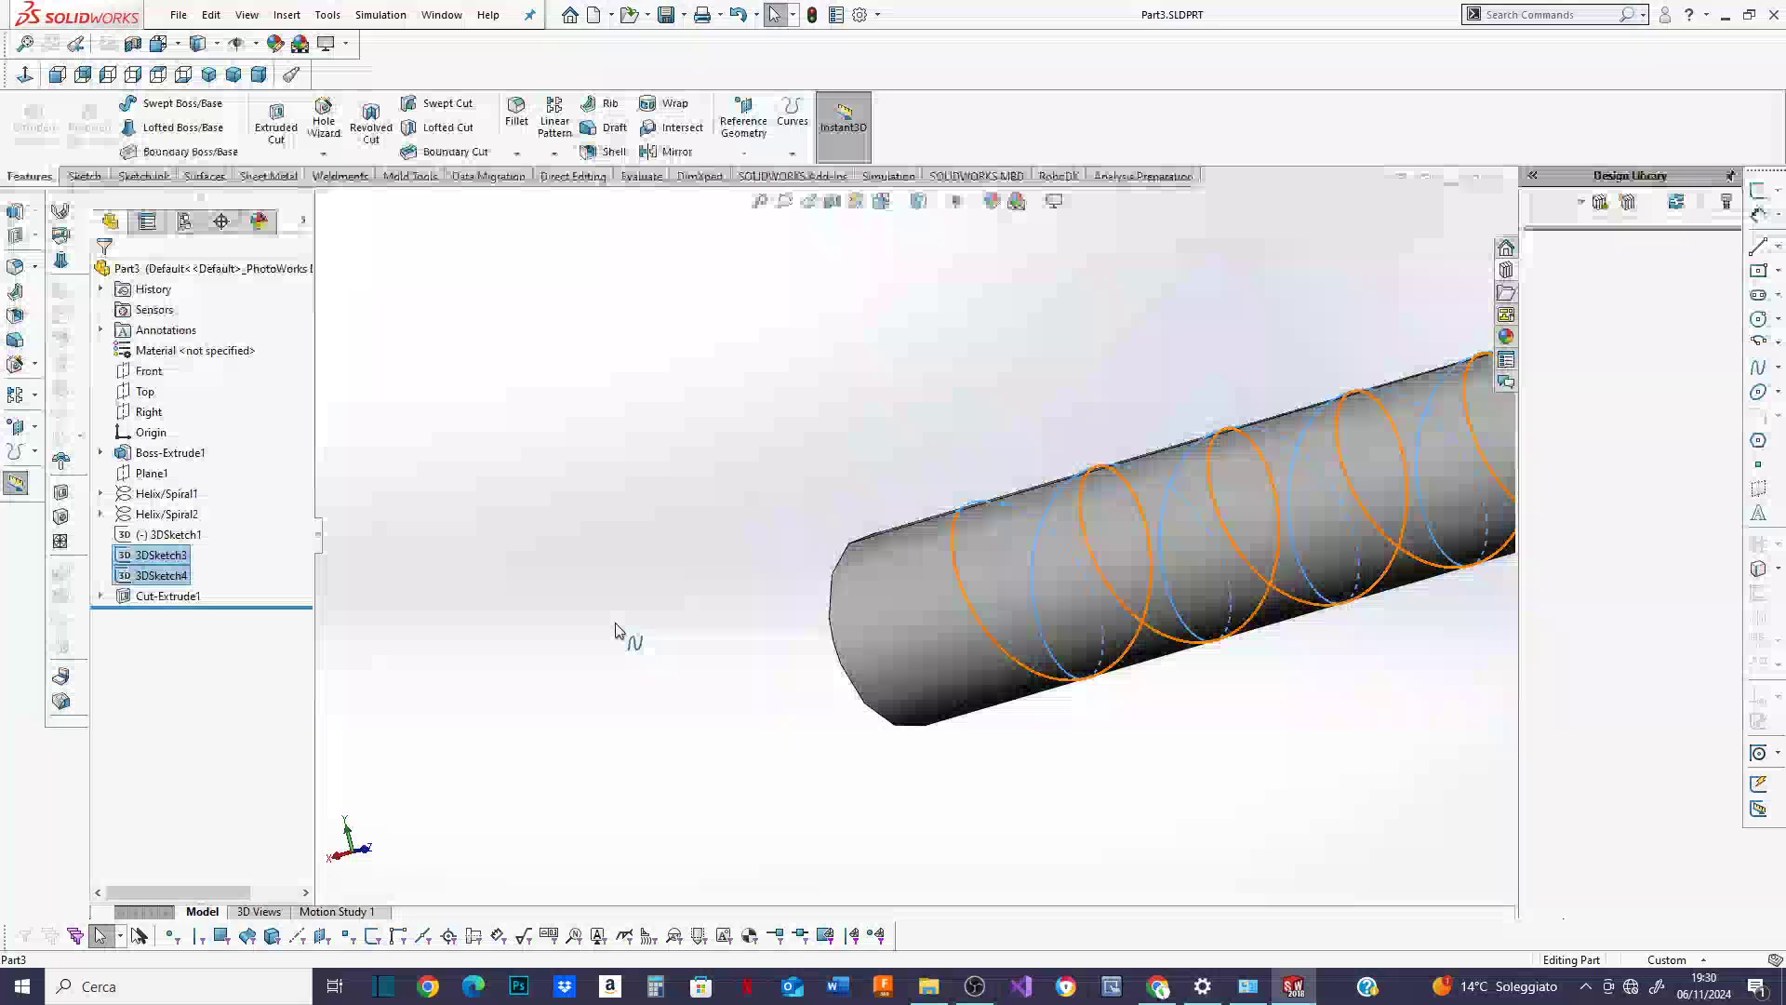
scroll(471, 602, up, 7)
scroll(1198, 477, down, 7)
middle_drag(929, 573, 917, 618)
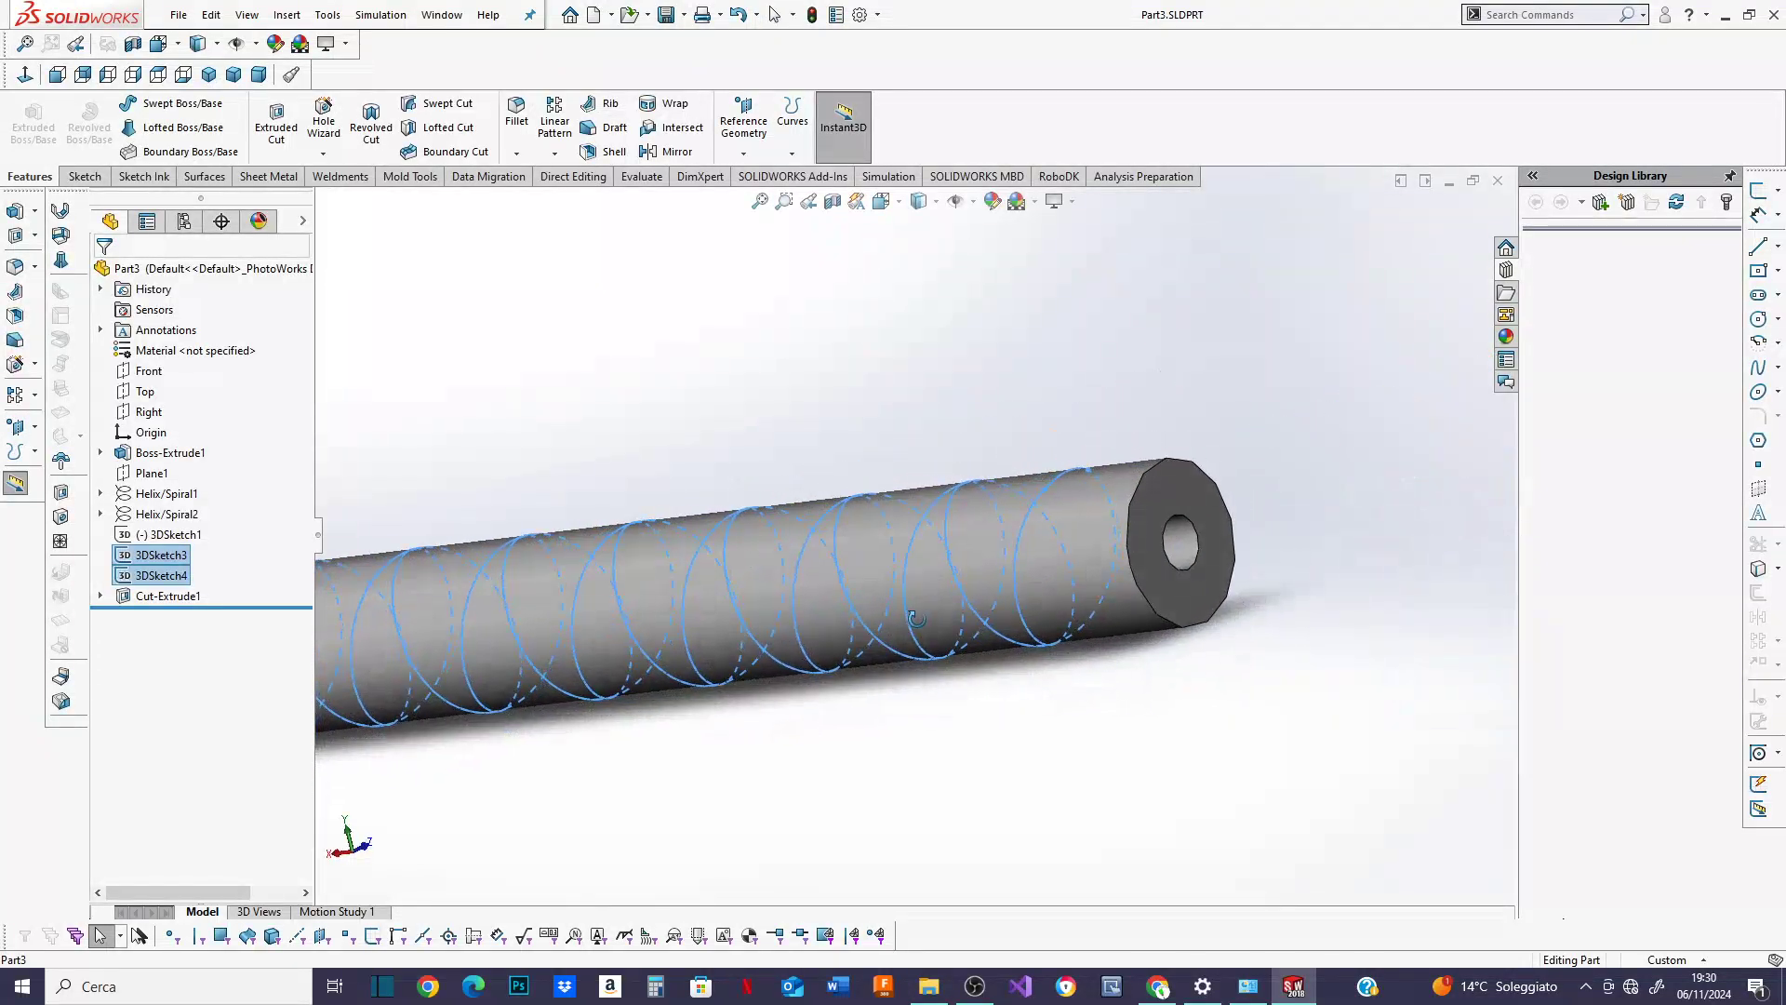
scroll(916, 619, up, 3)
click(559, 473)
scroll(493, 568, up, 2)
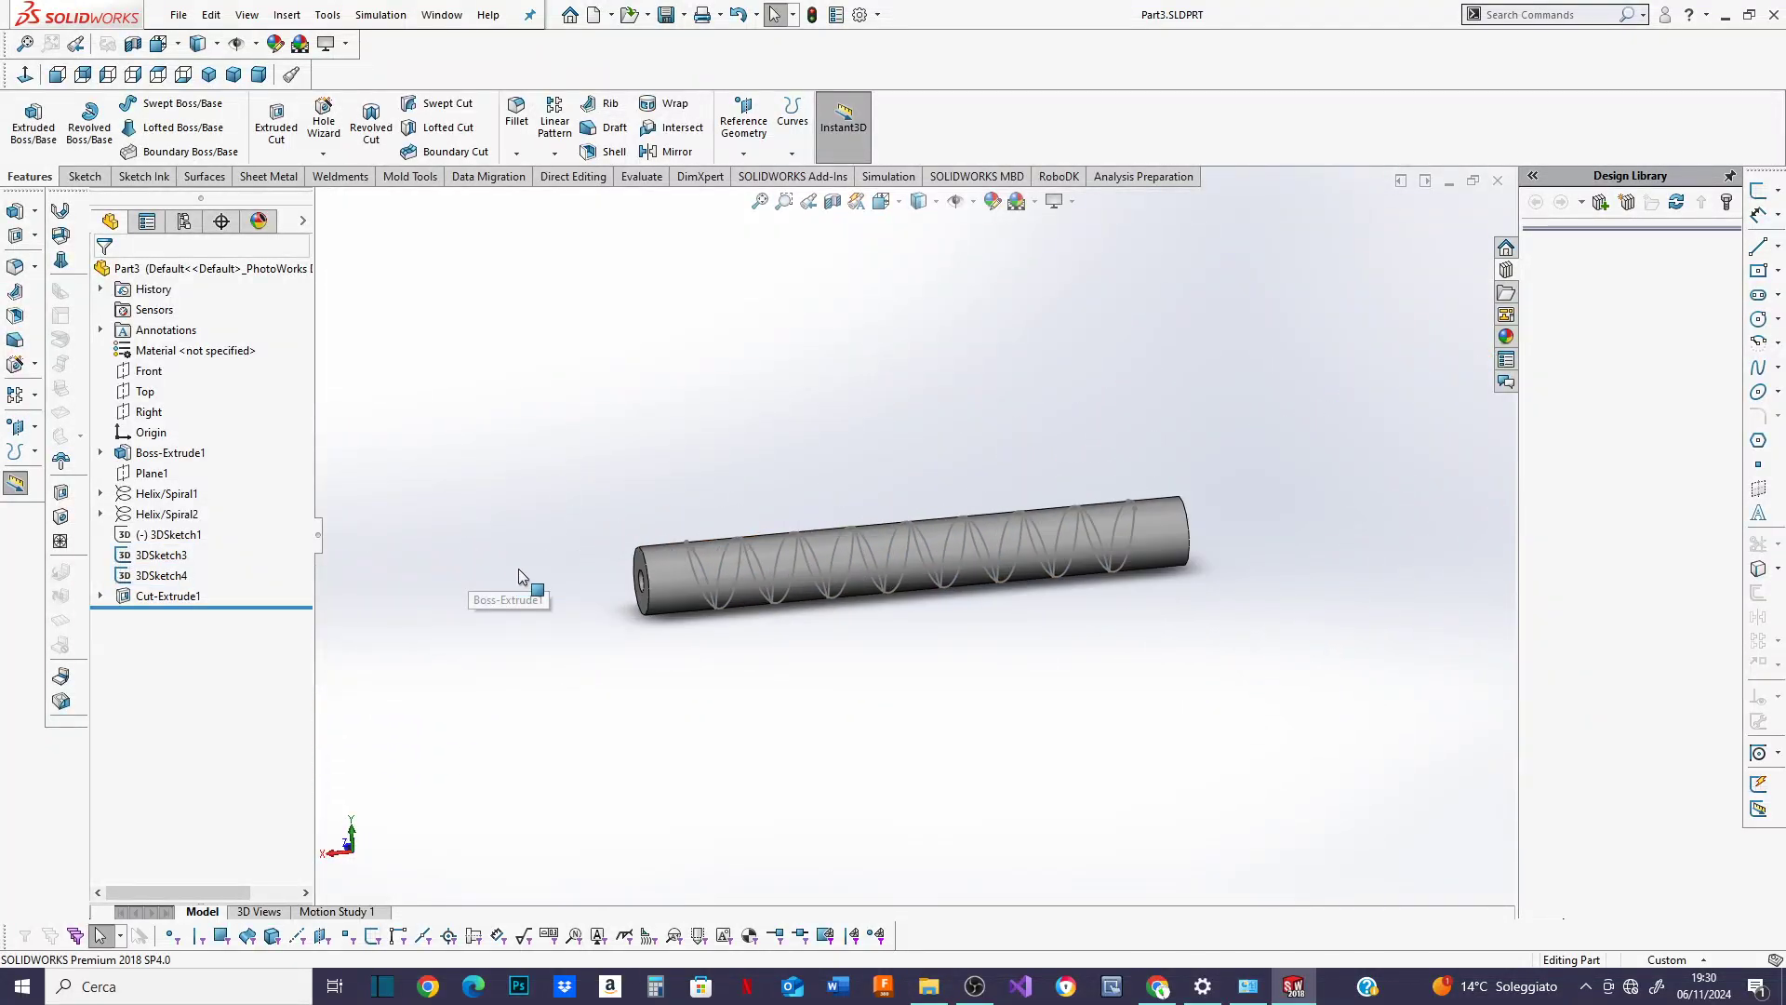
scroll(823, 569, down, 5)
middle_drag(797, 577, 722, 596)
scroll(786, 465, up, 2)
scroll(786, 465, down, 5)
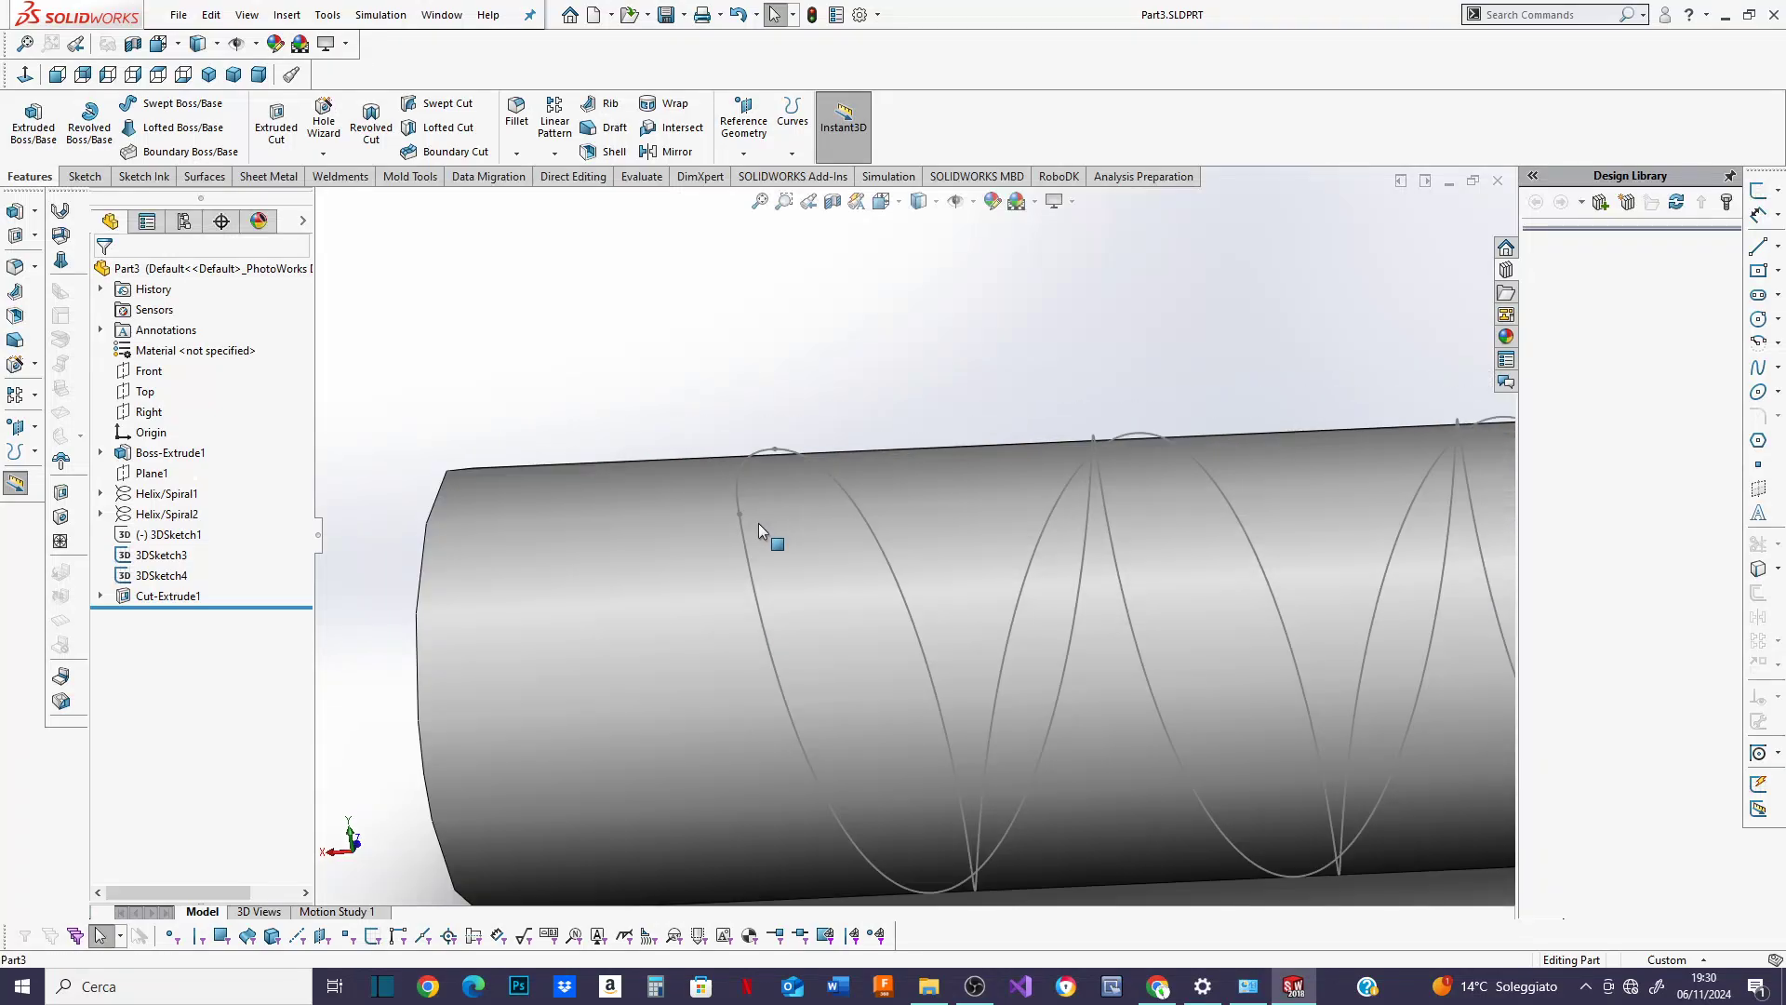
mouse_move(757, 524)
middle_down()
mouse_move(755, 559)
mouse_move(786, 531)
mouse_move(792, 548)
mouse_move(763, 558)
middle_up()
Create a reference plane coincident with the end point of 3DSketch3 and perpendicular to the adjoining spline of 3DSketch4.
click(162, 577)
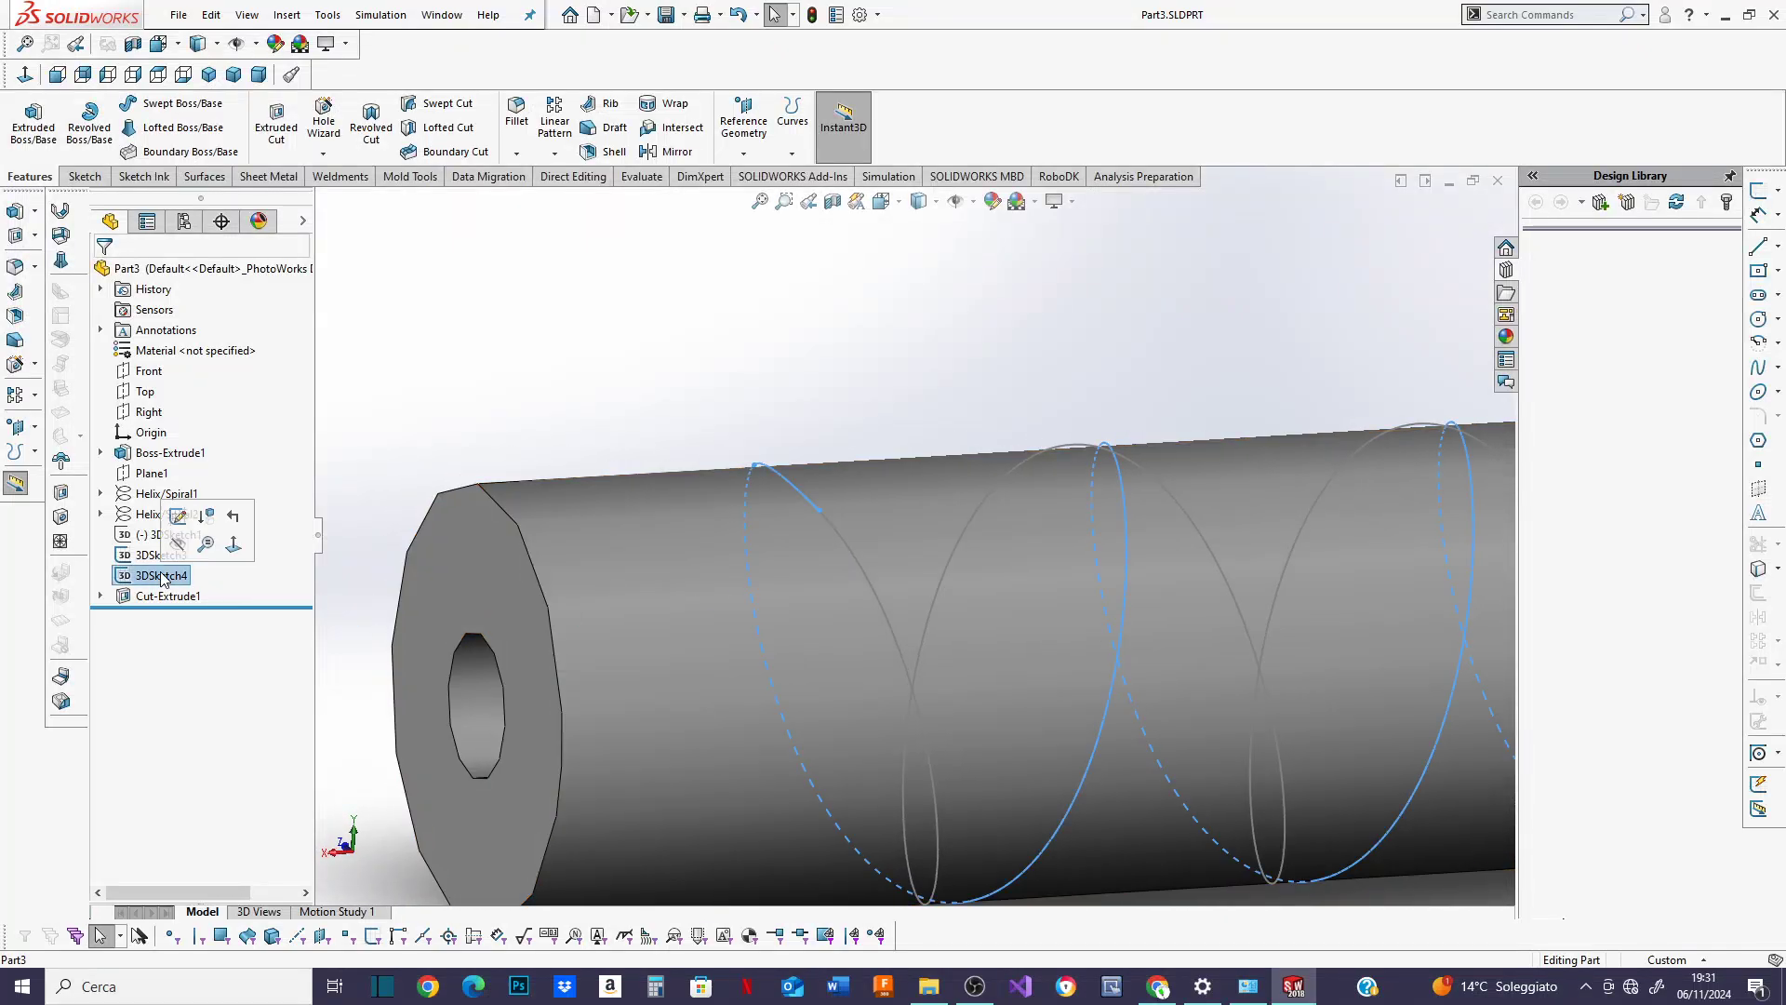
click(819, 512)
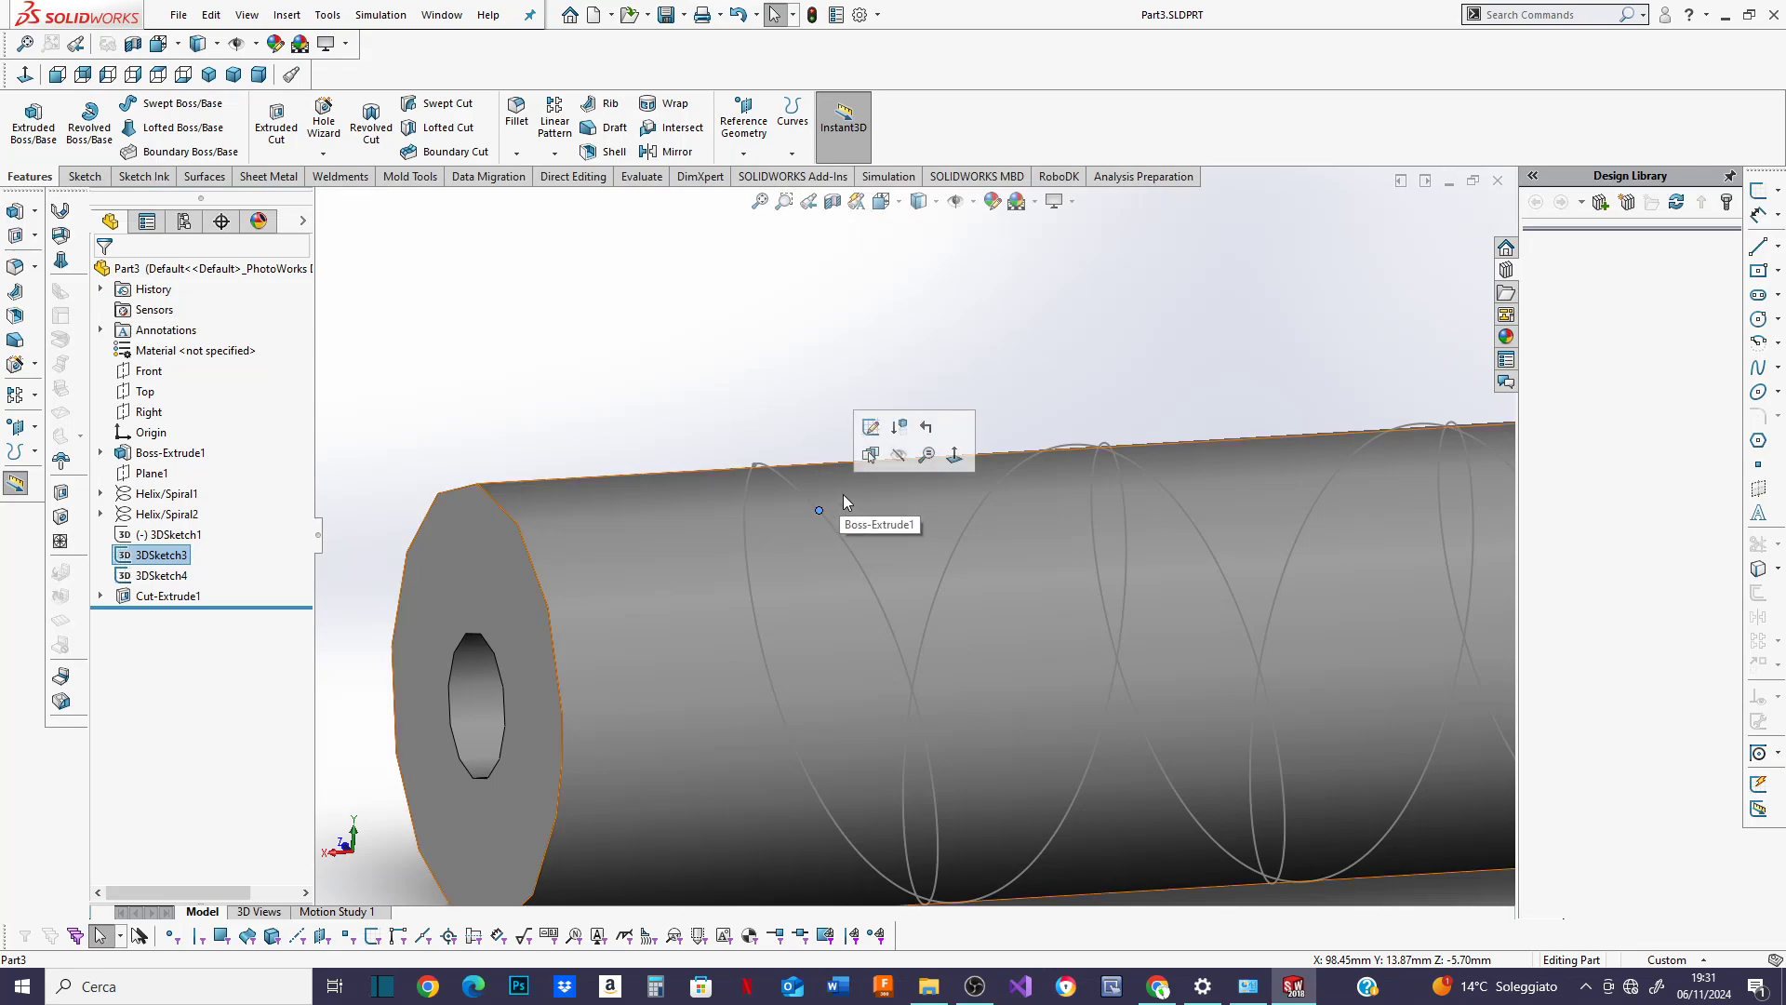
click(751, 111)
click(758, 176)
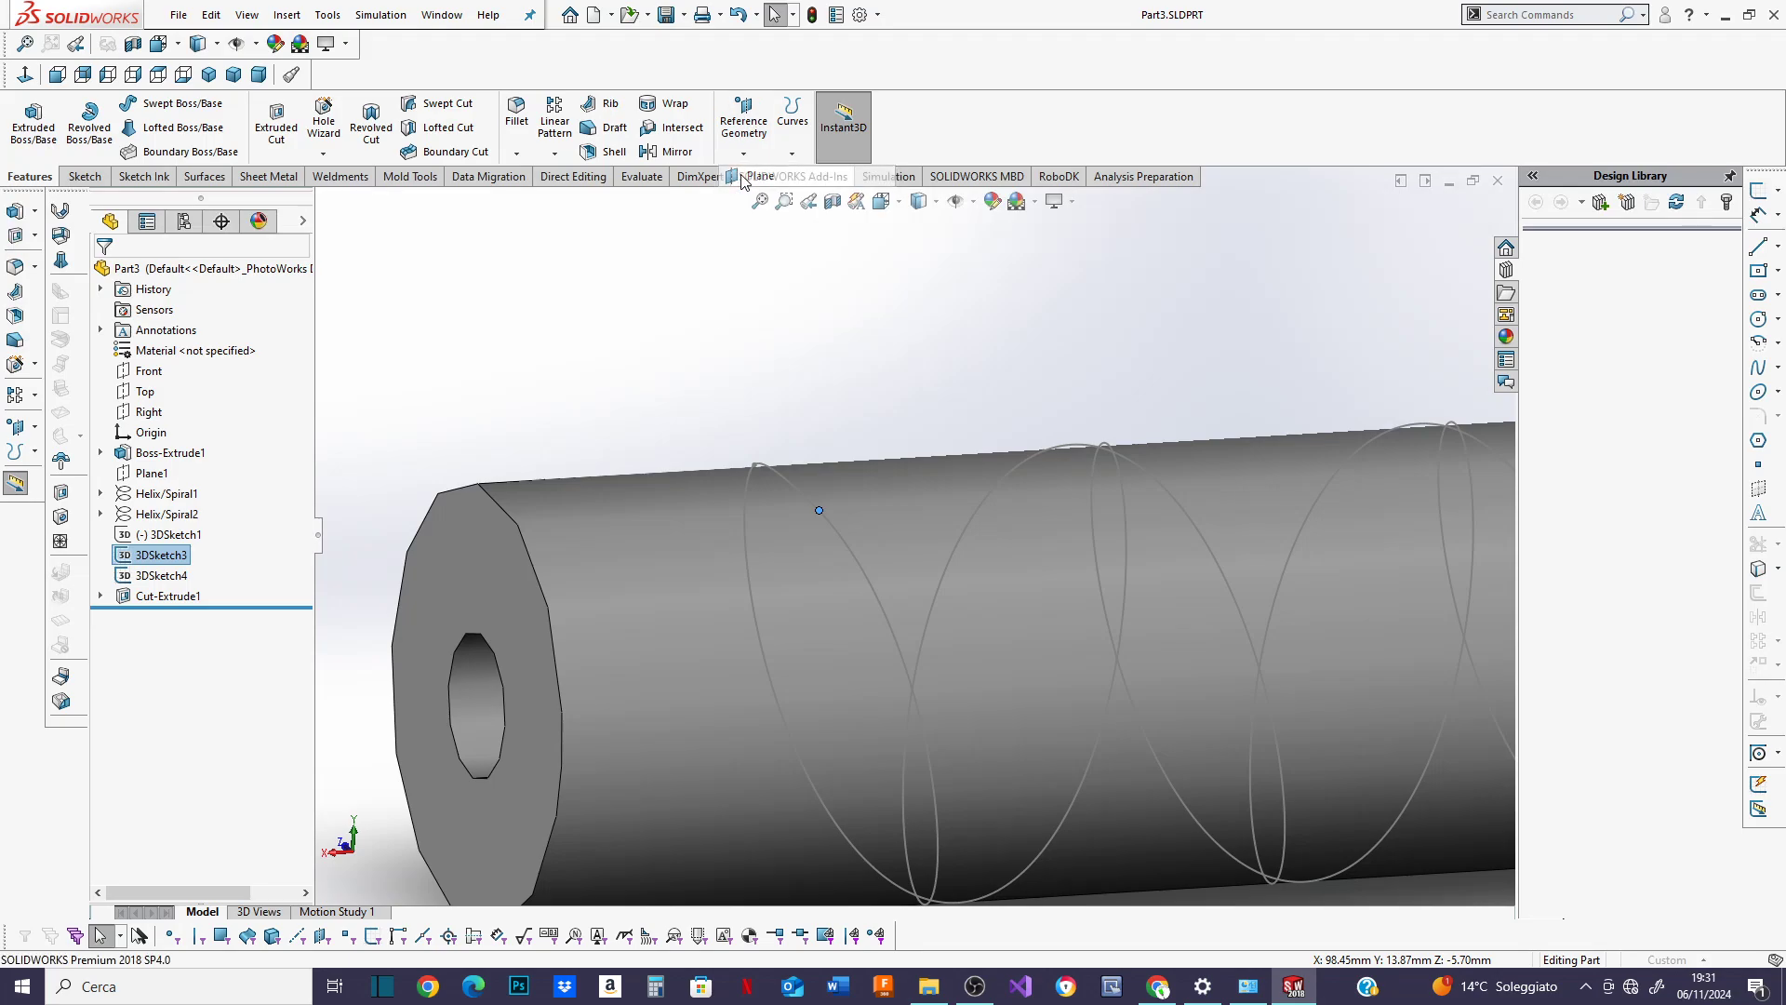
middle_drag(625, 462, 703, 502)
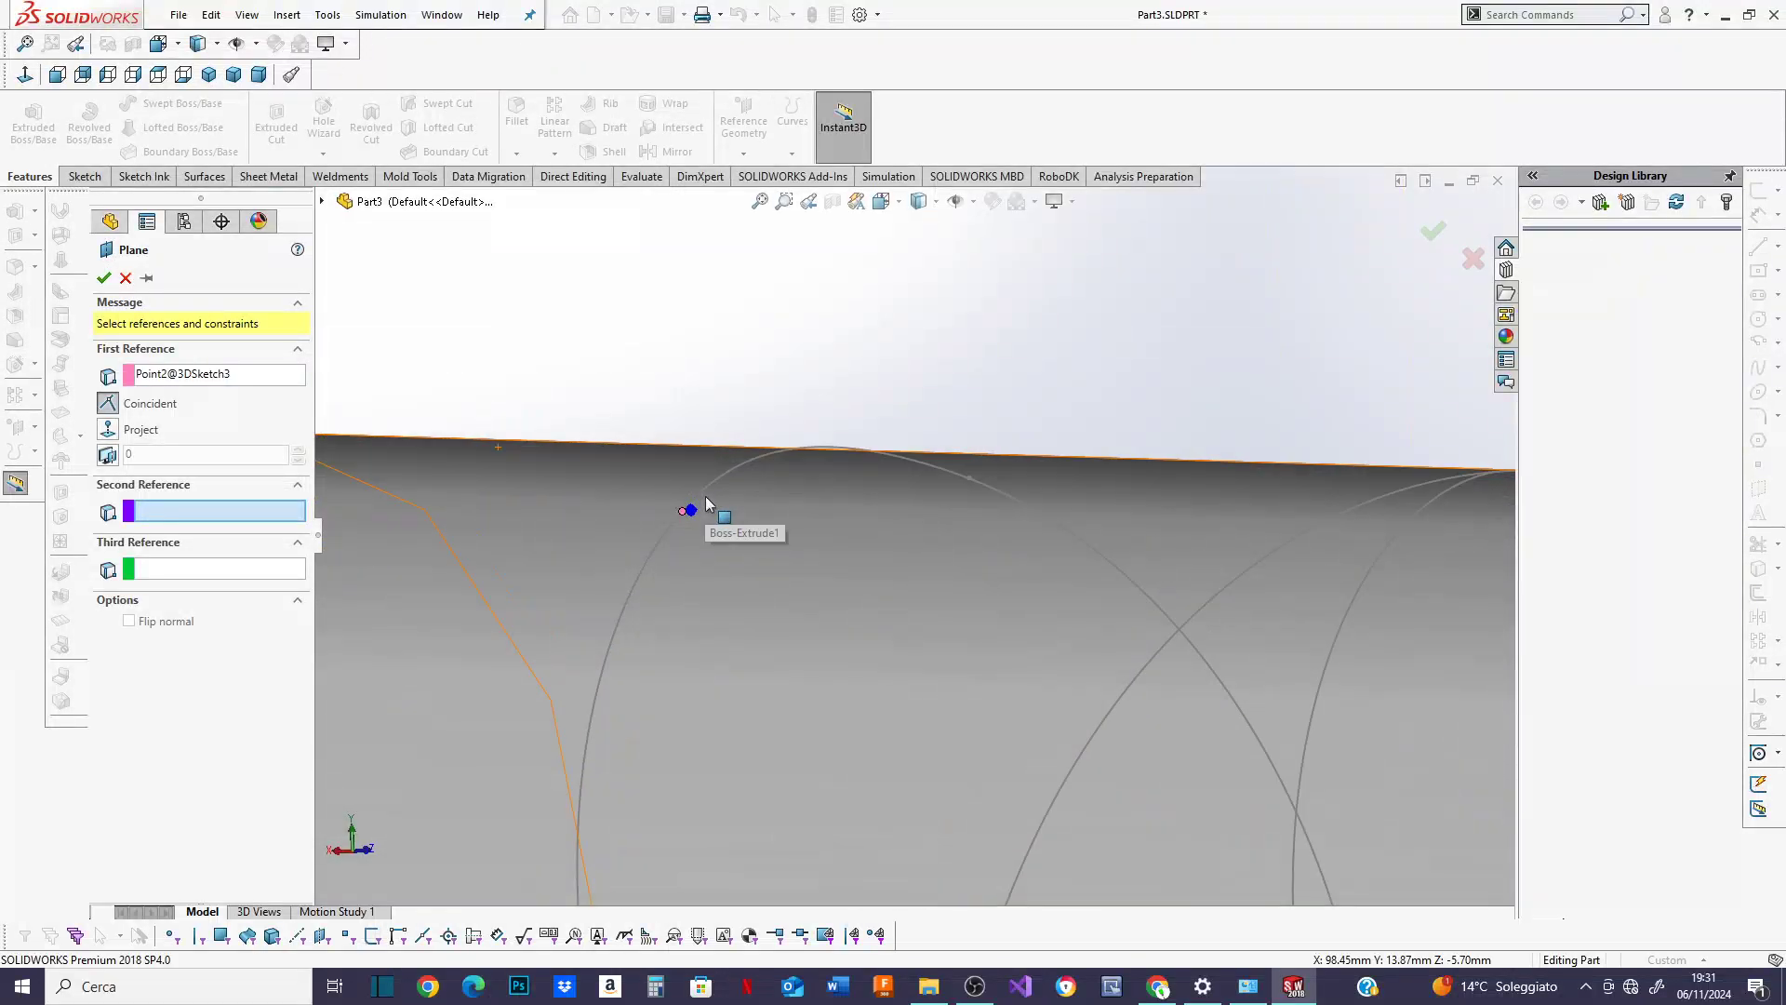
click(721, 480)
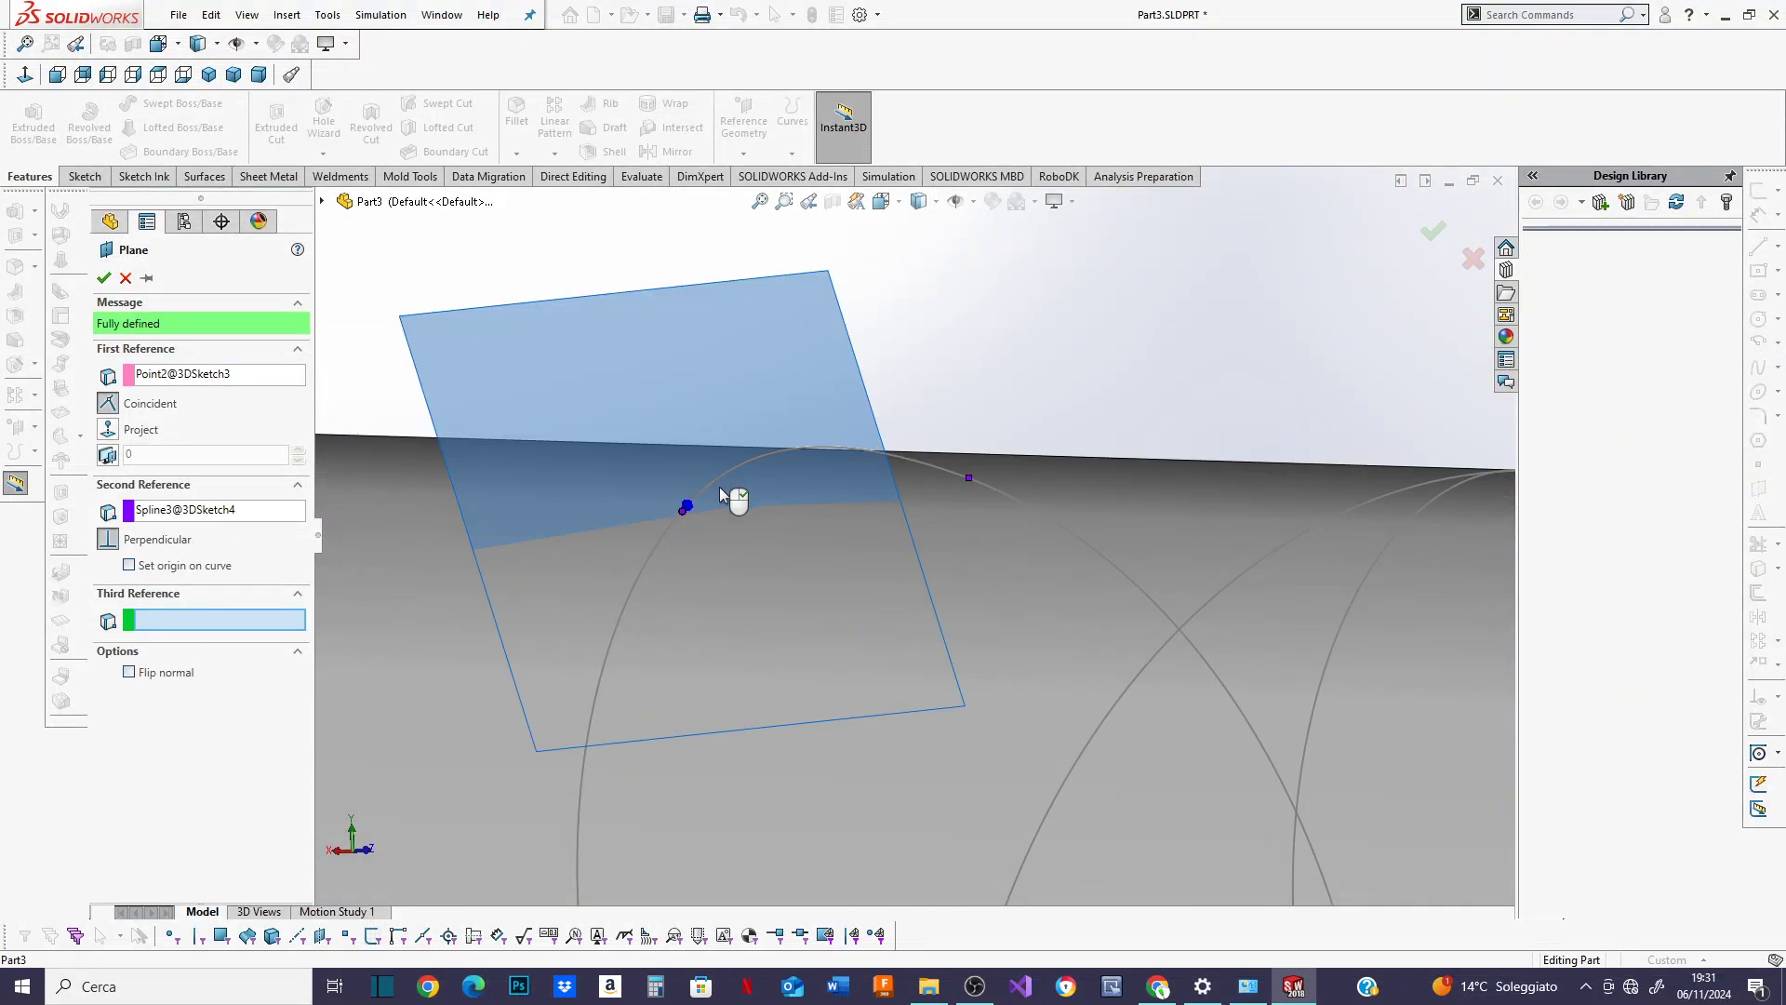
middle_drag(719, 487, 764, 477)
scroll(765, 477, up, 6)
scroll(661, 560, down, 5)
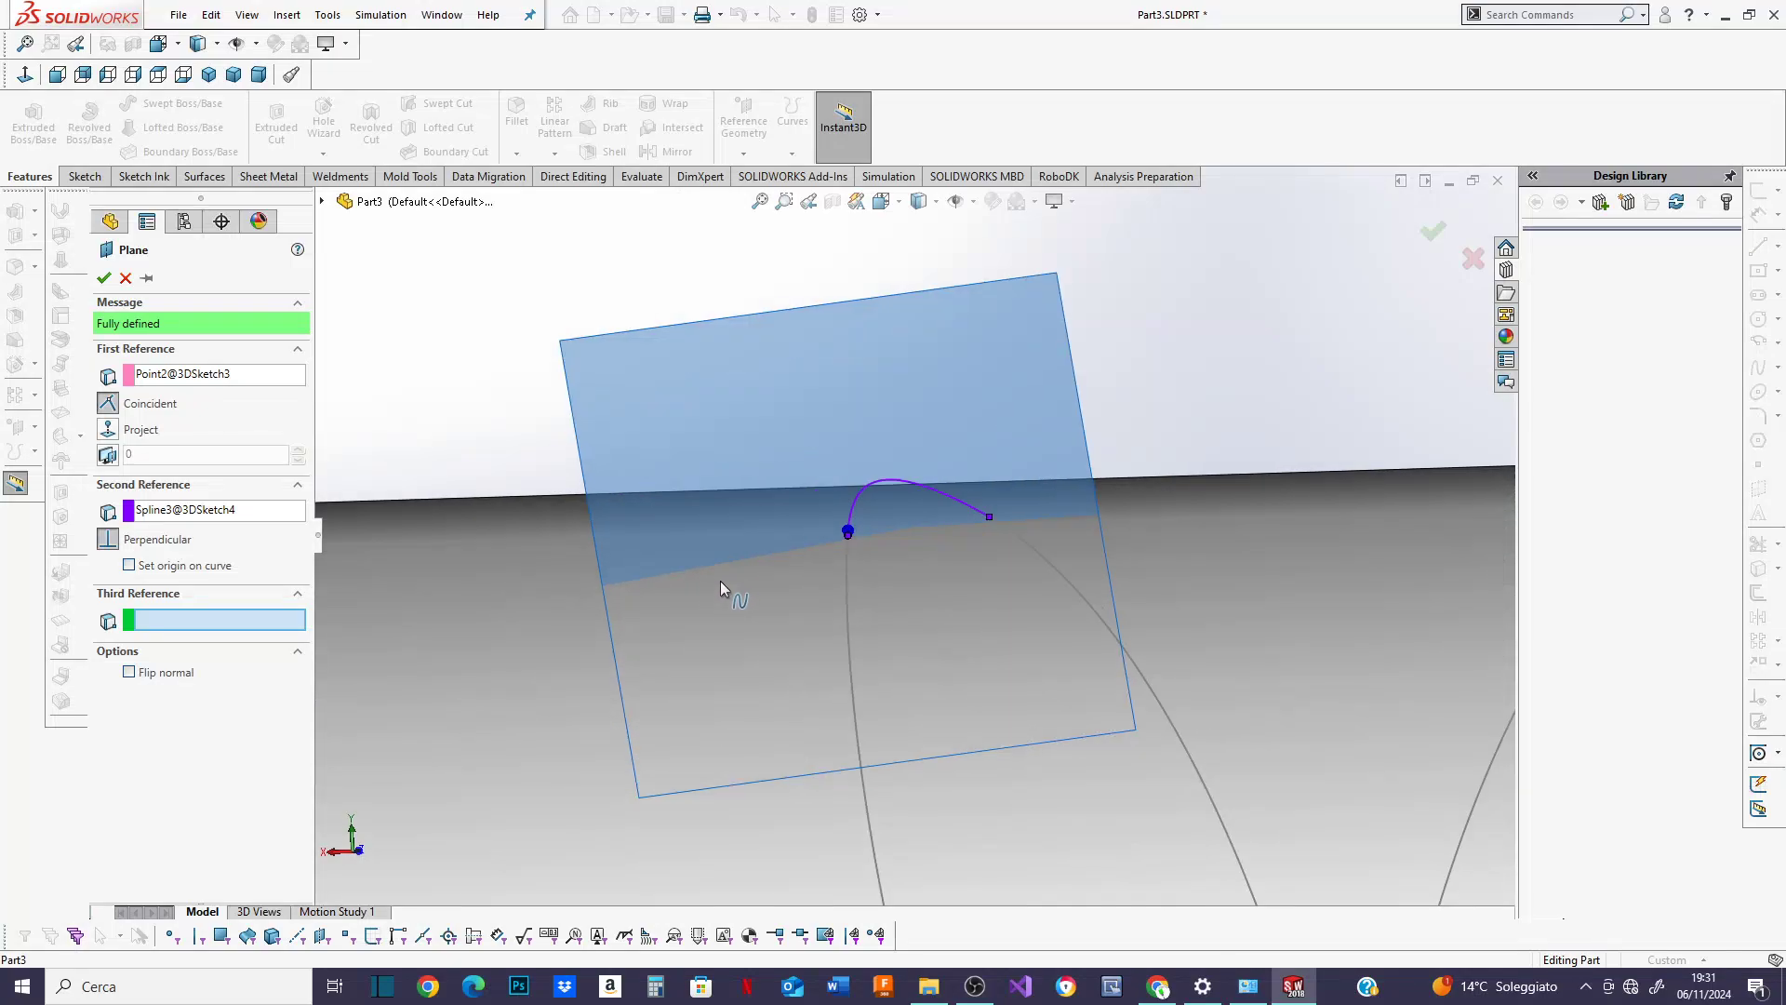
middle_drag(720, 580, 781, 538)
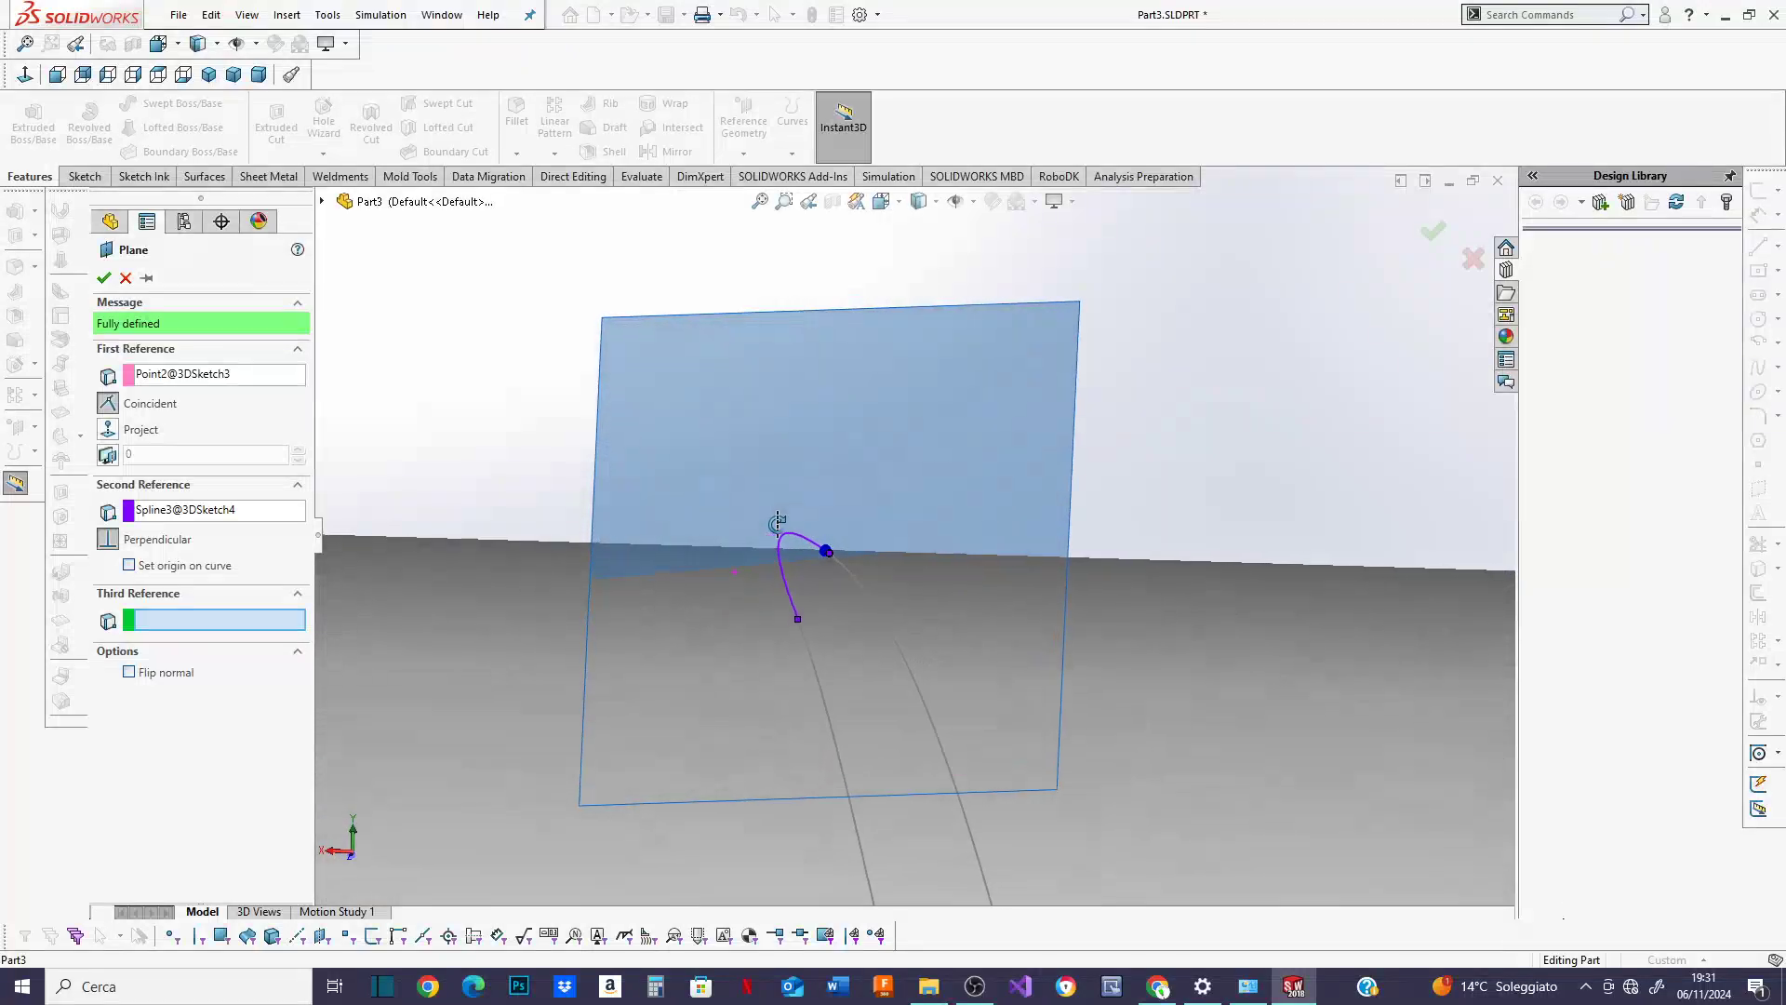
scroll(758, 523, up, 6)
scroll(1103, 515, down, 3)
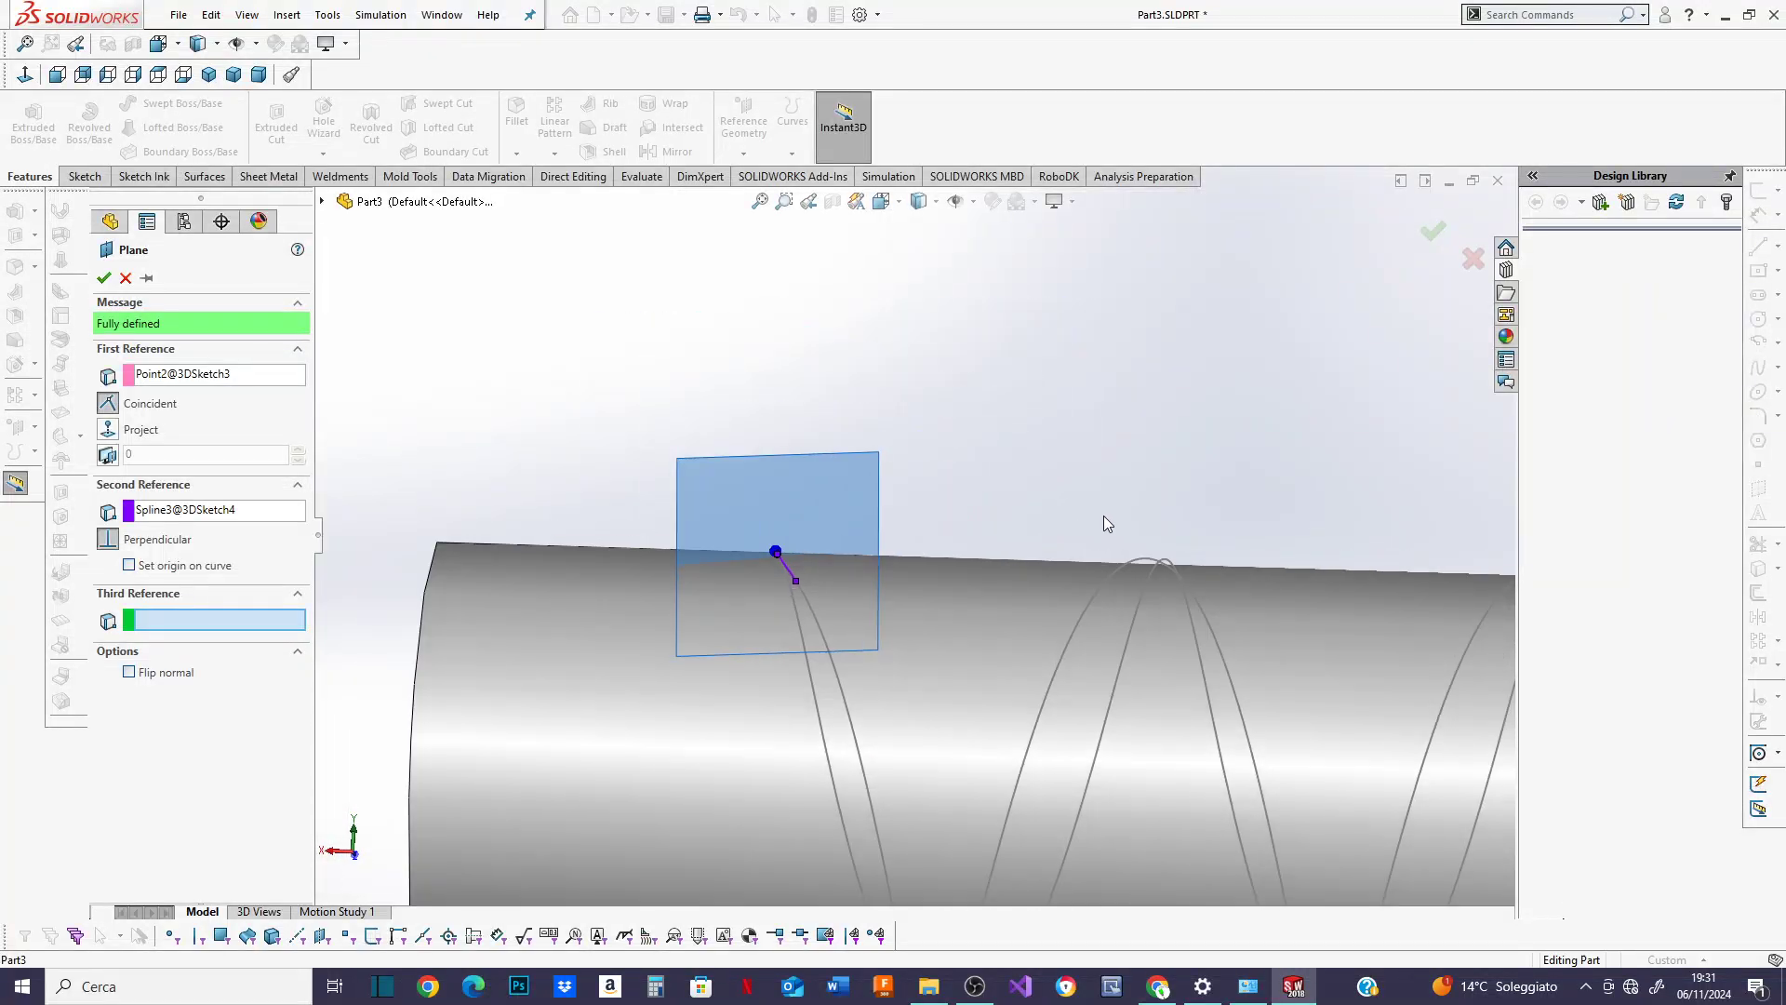
click(106, 279)
scroll(539, 474, up, 3)
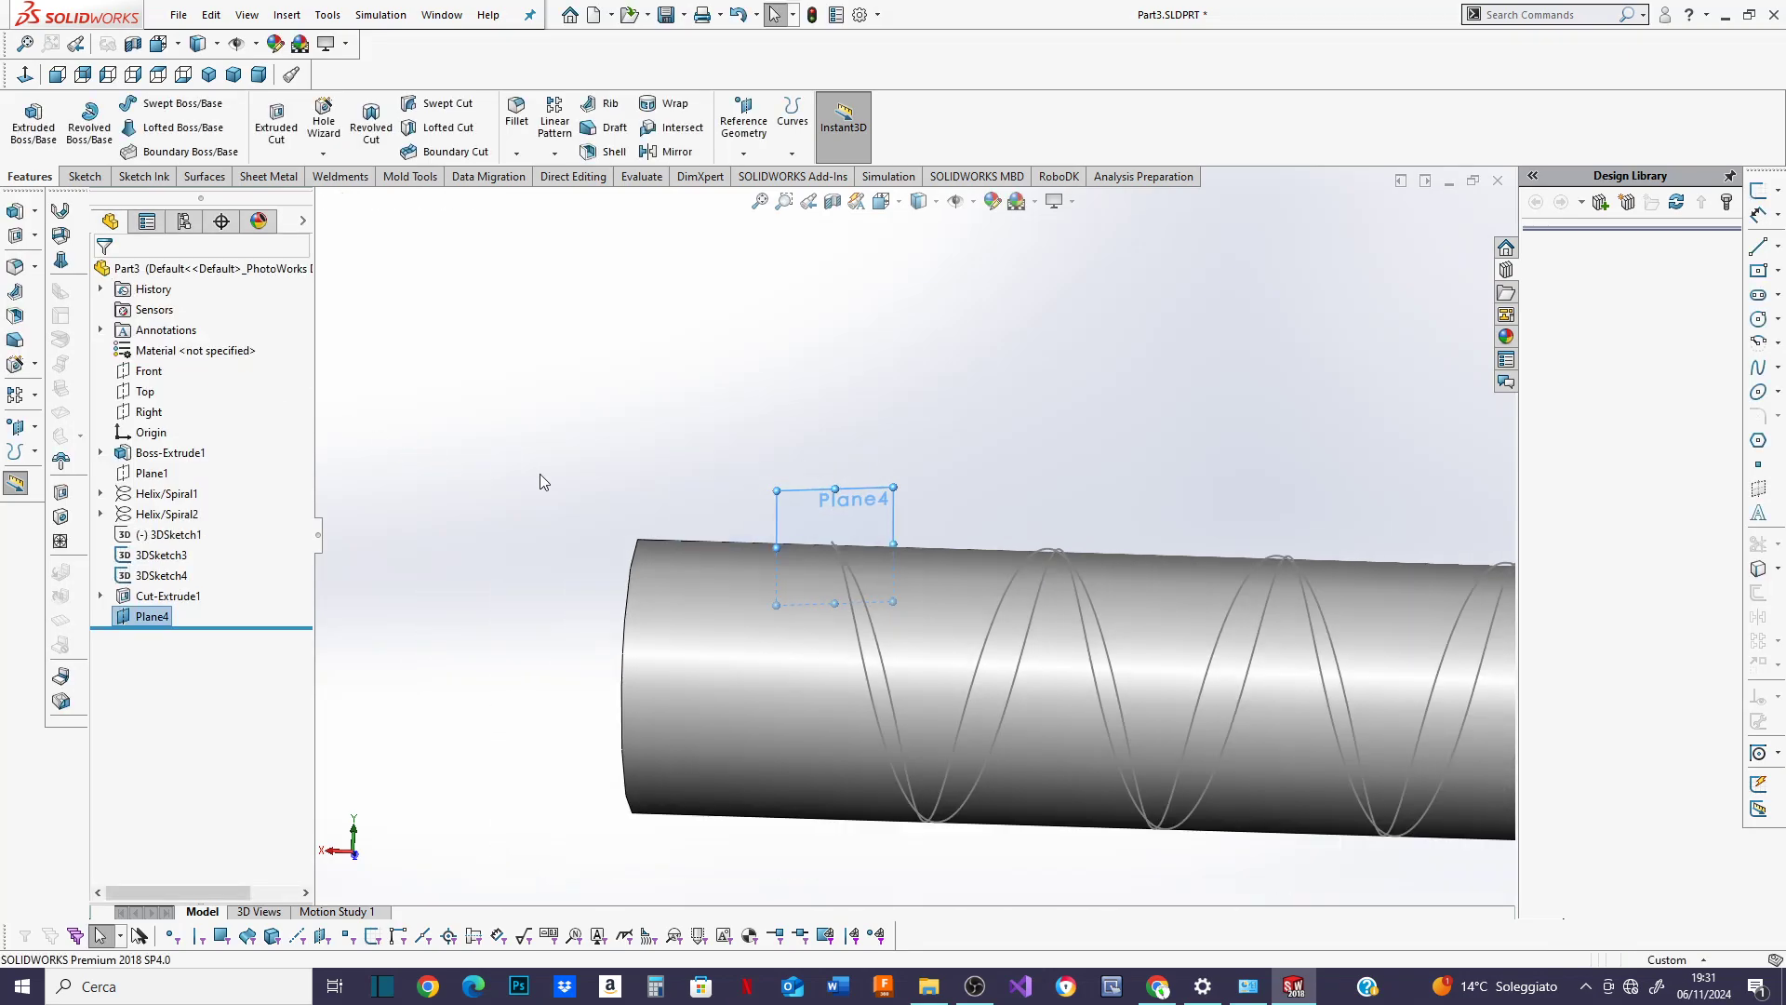
Sketch a center rectangle about 5.67 by 5.97 mm on Plane4, centred on the end point of the helical curve.
scroll(1105, 584, down, 2)
middle_drag(869, 549, 846, 505)
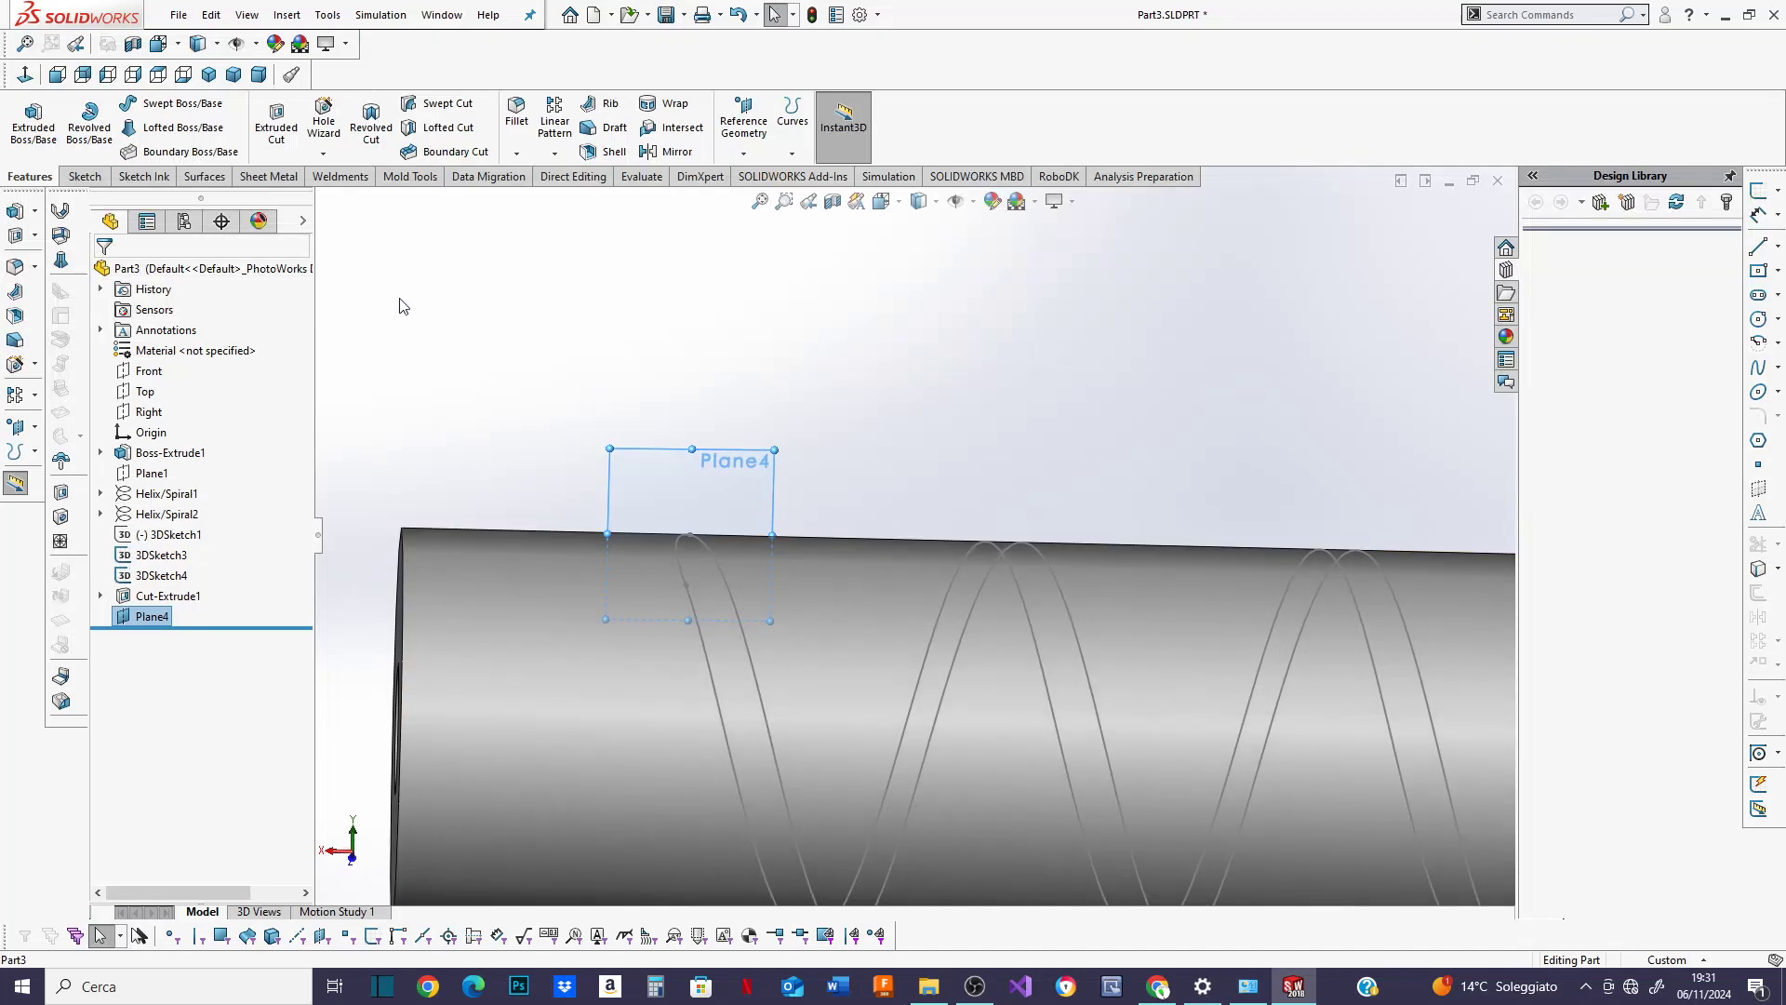
click(82, 176)
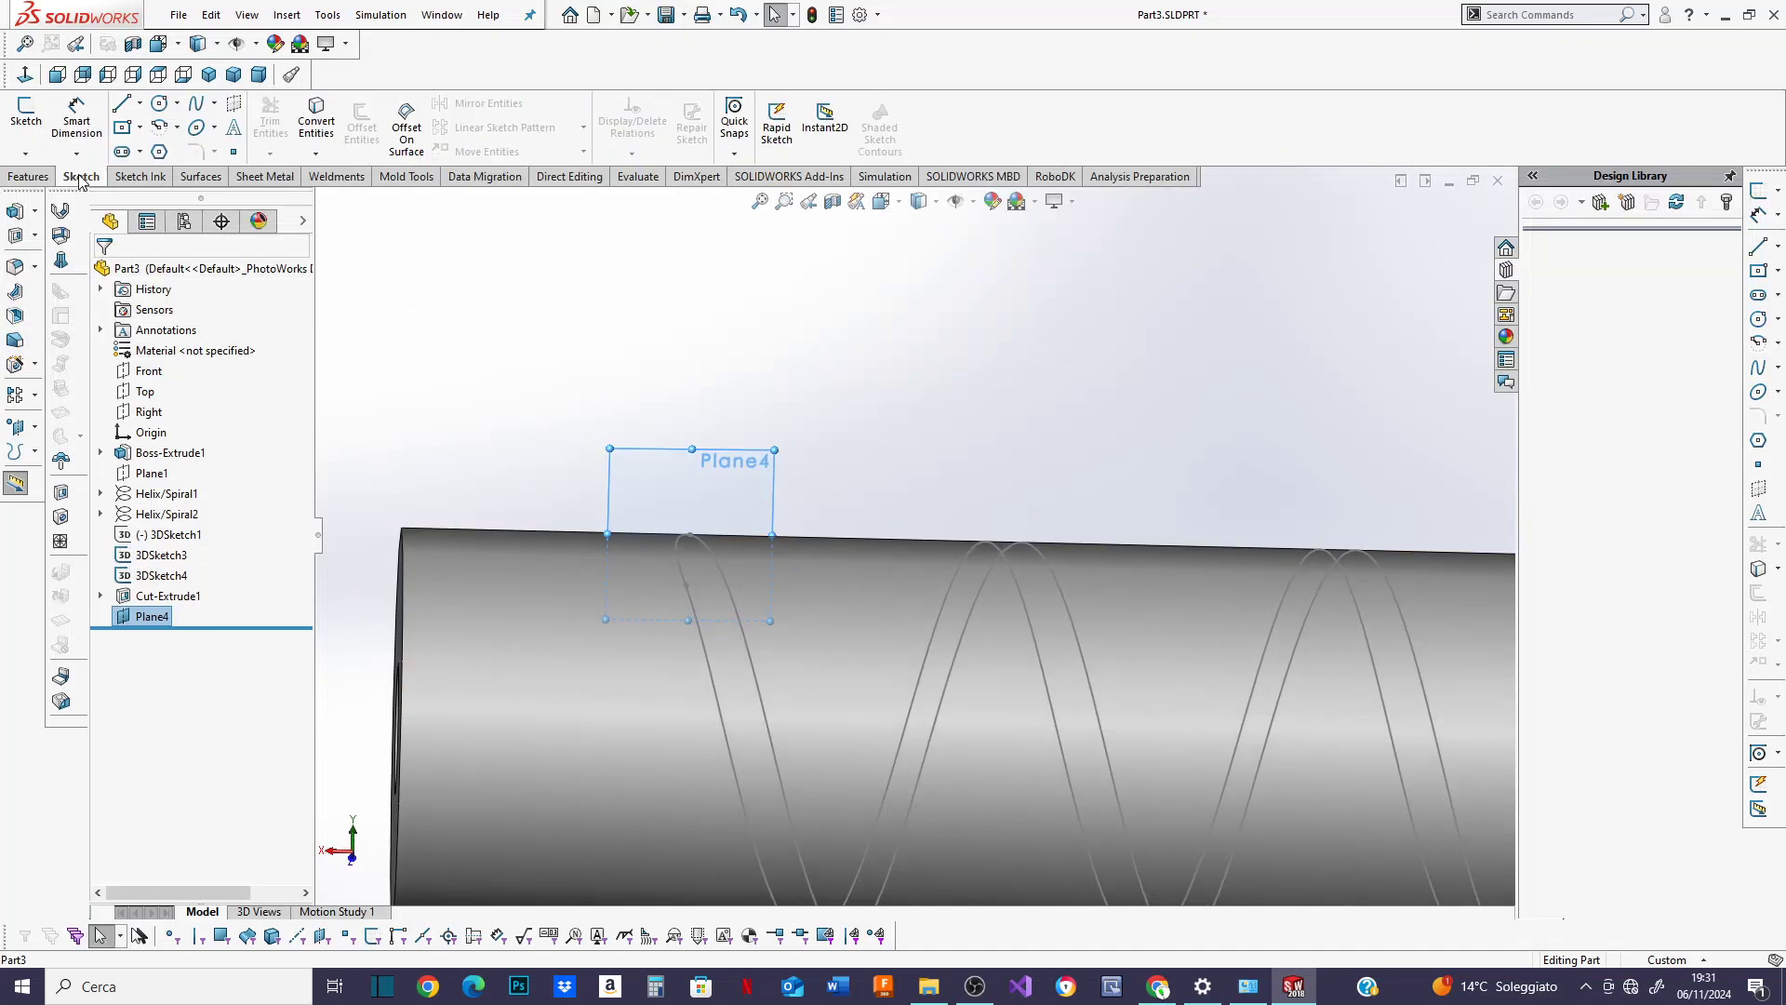
click(123, 128)
scroll(700, 569, down, 2)
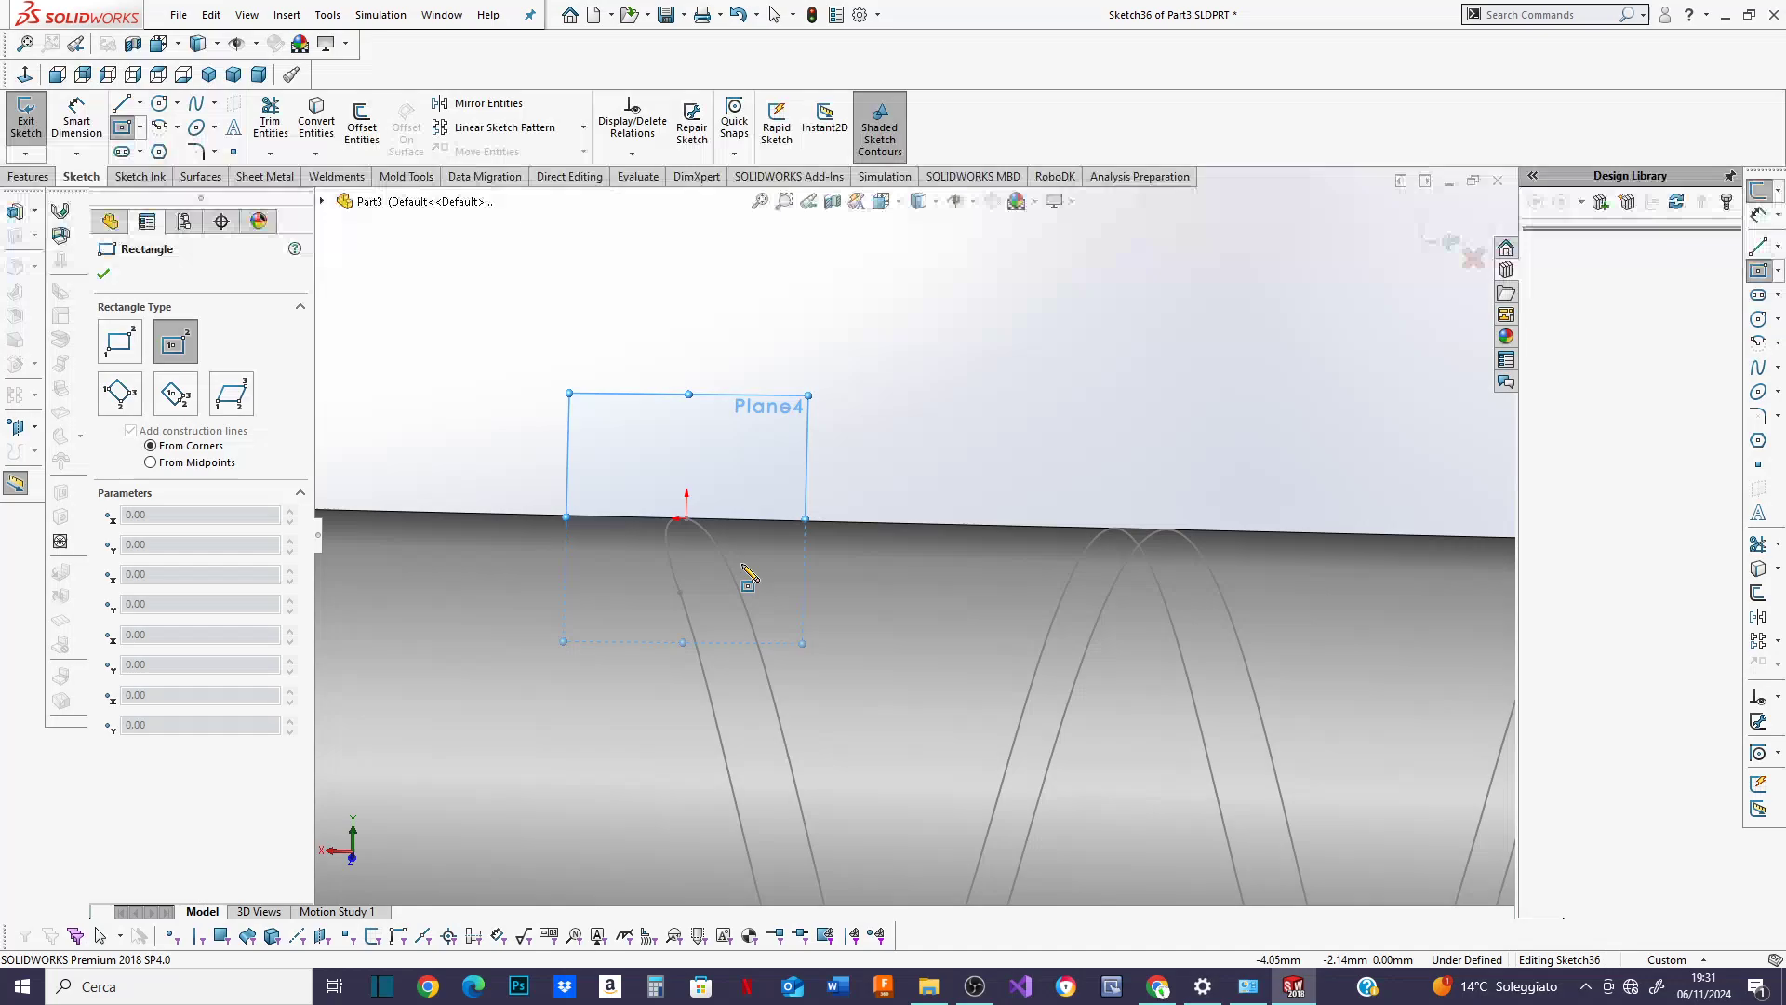
scroll(699, 571, down, 2)
click(677, 480)
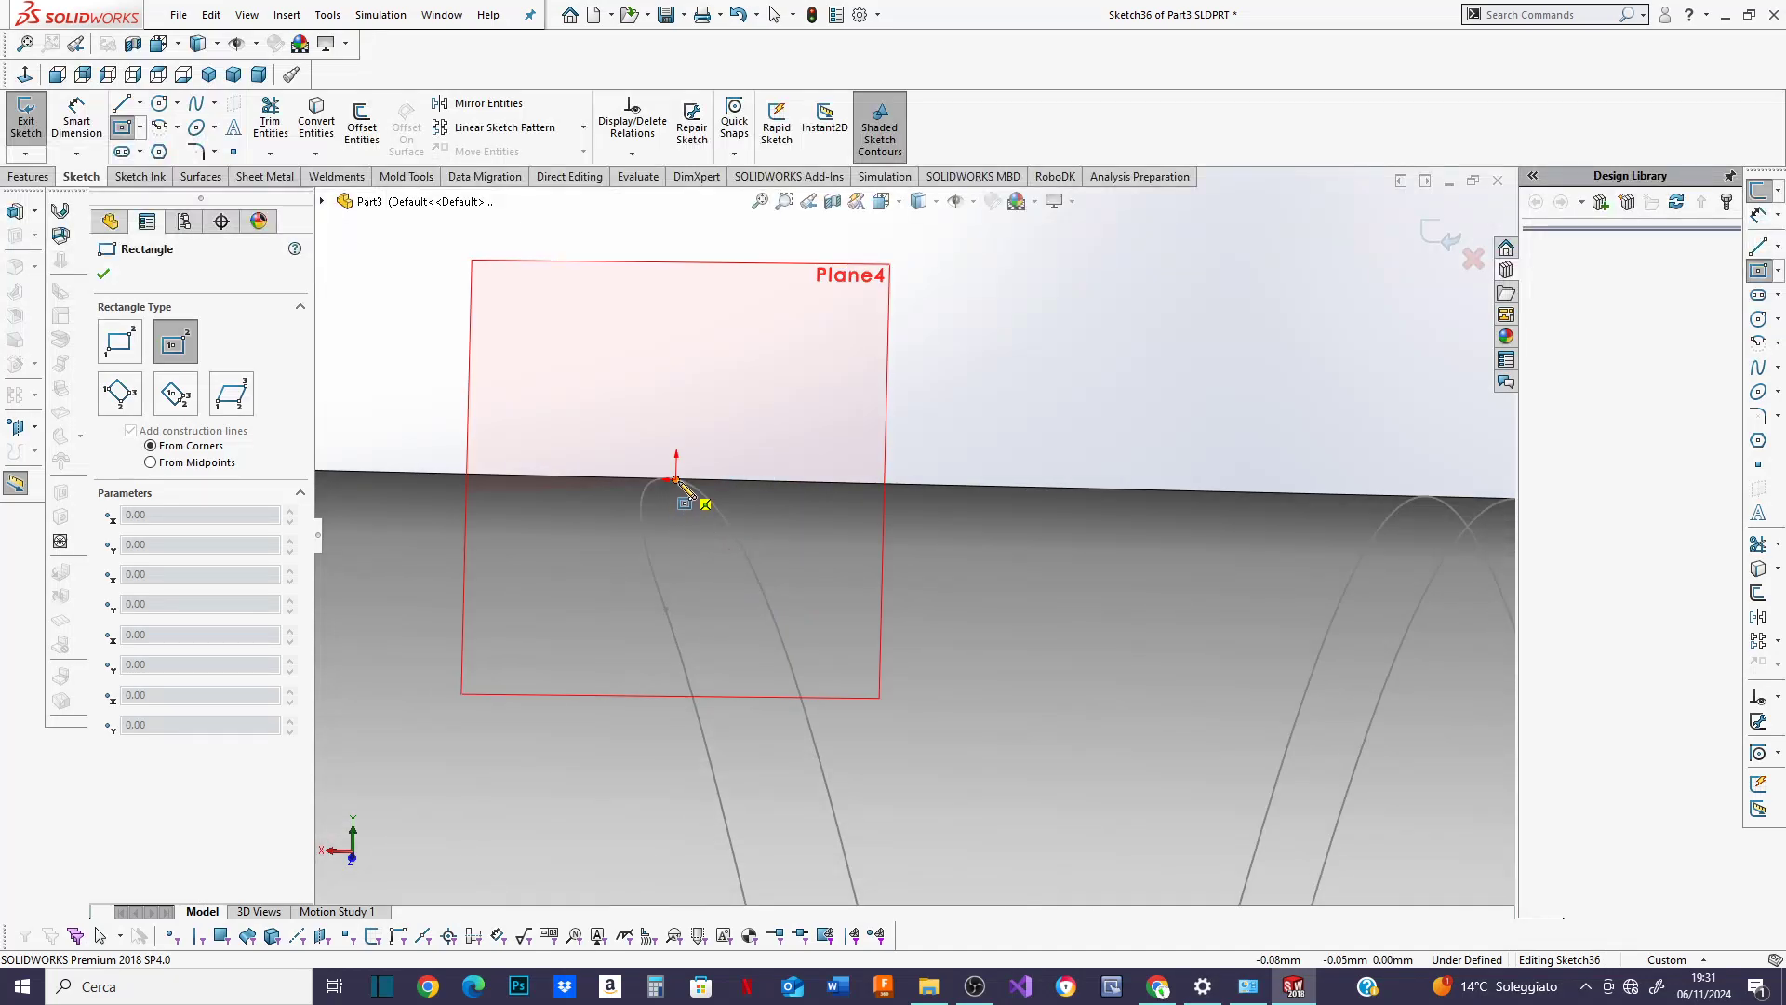
click(767, 582)
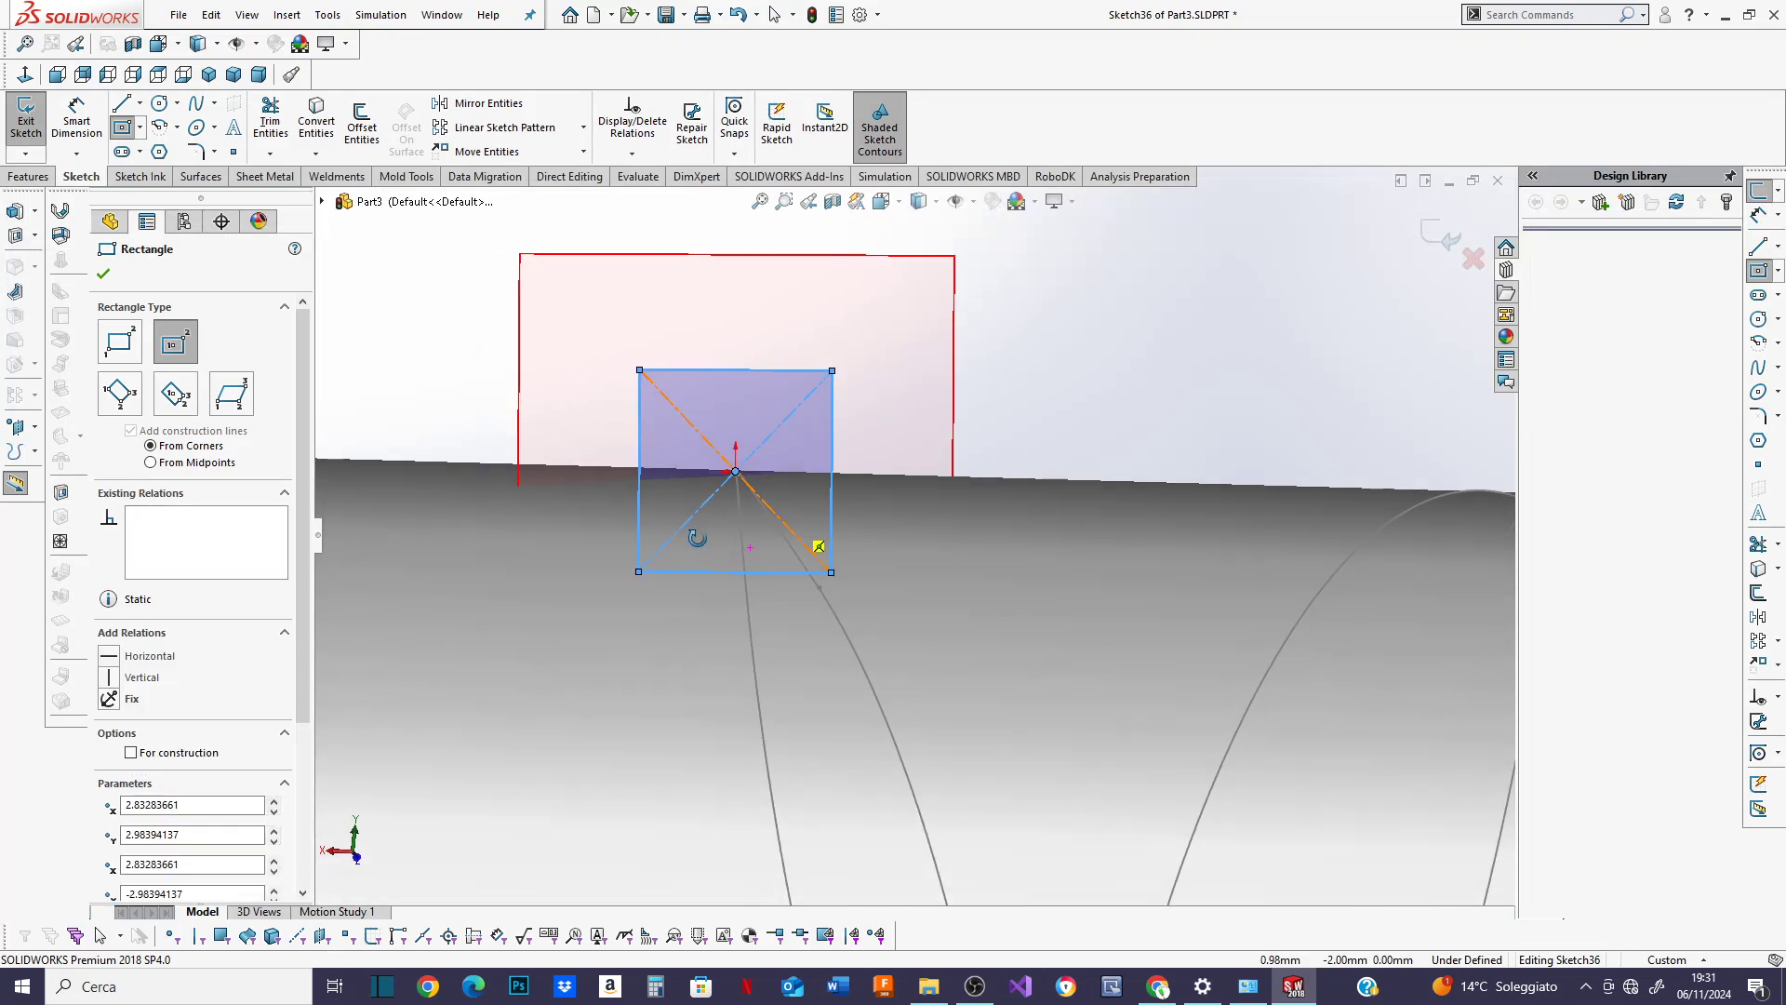
Dimension the rectangle's horizontal upper edge to 8 mm.
scroll(808, 416, up, 2)
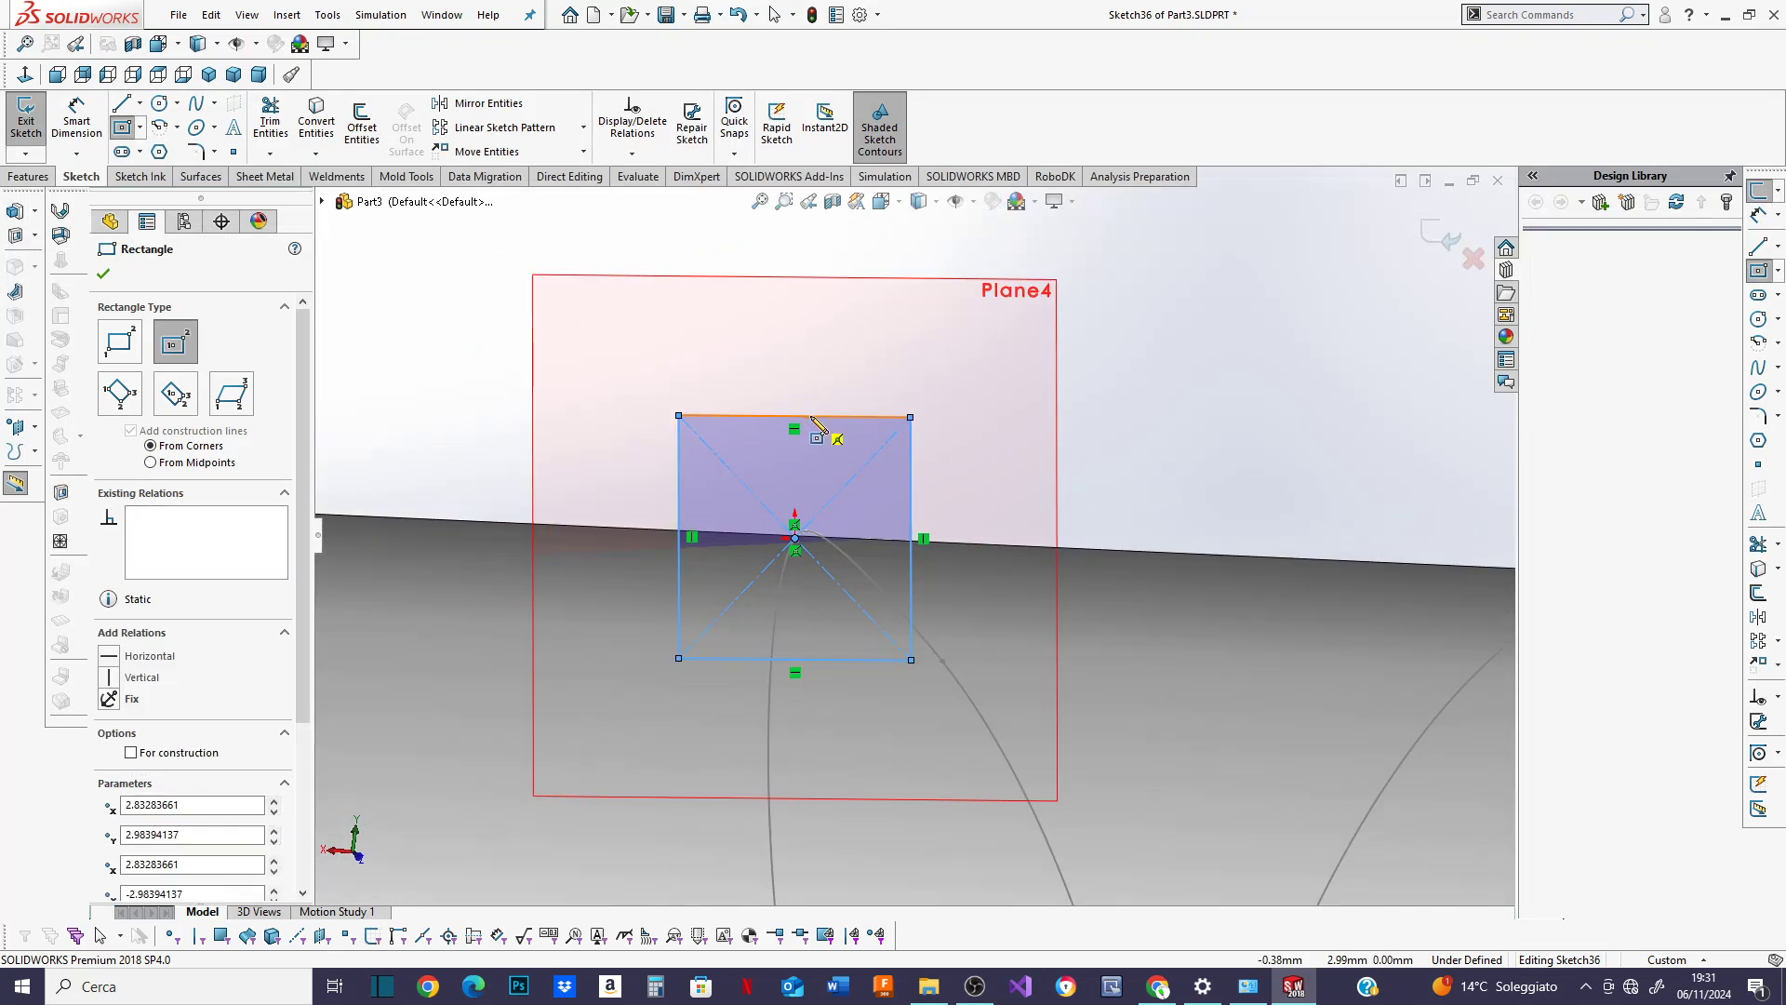
right_click(818, 425)
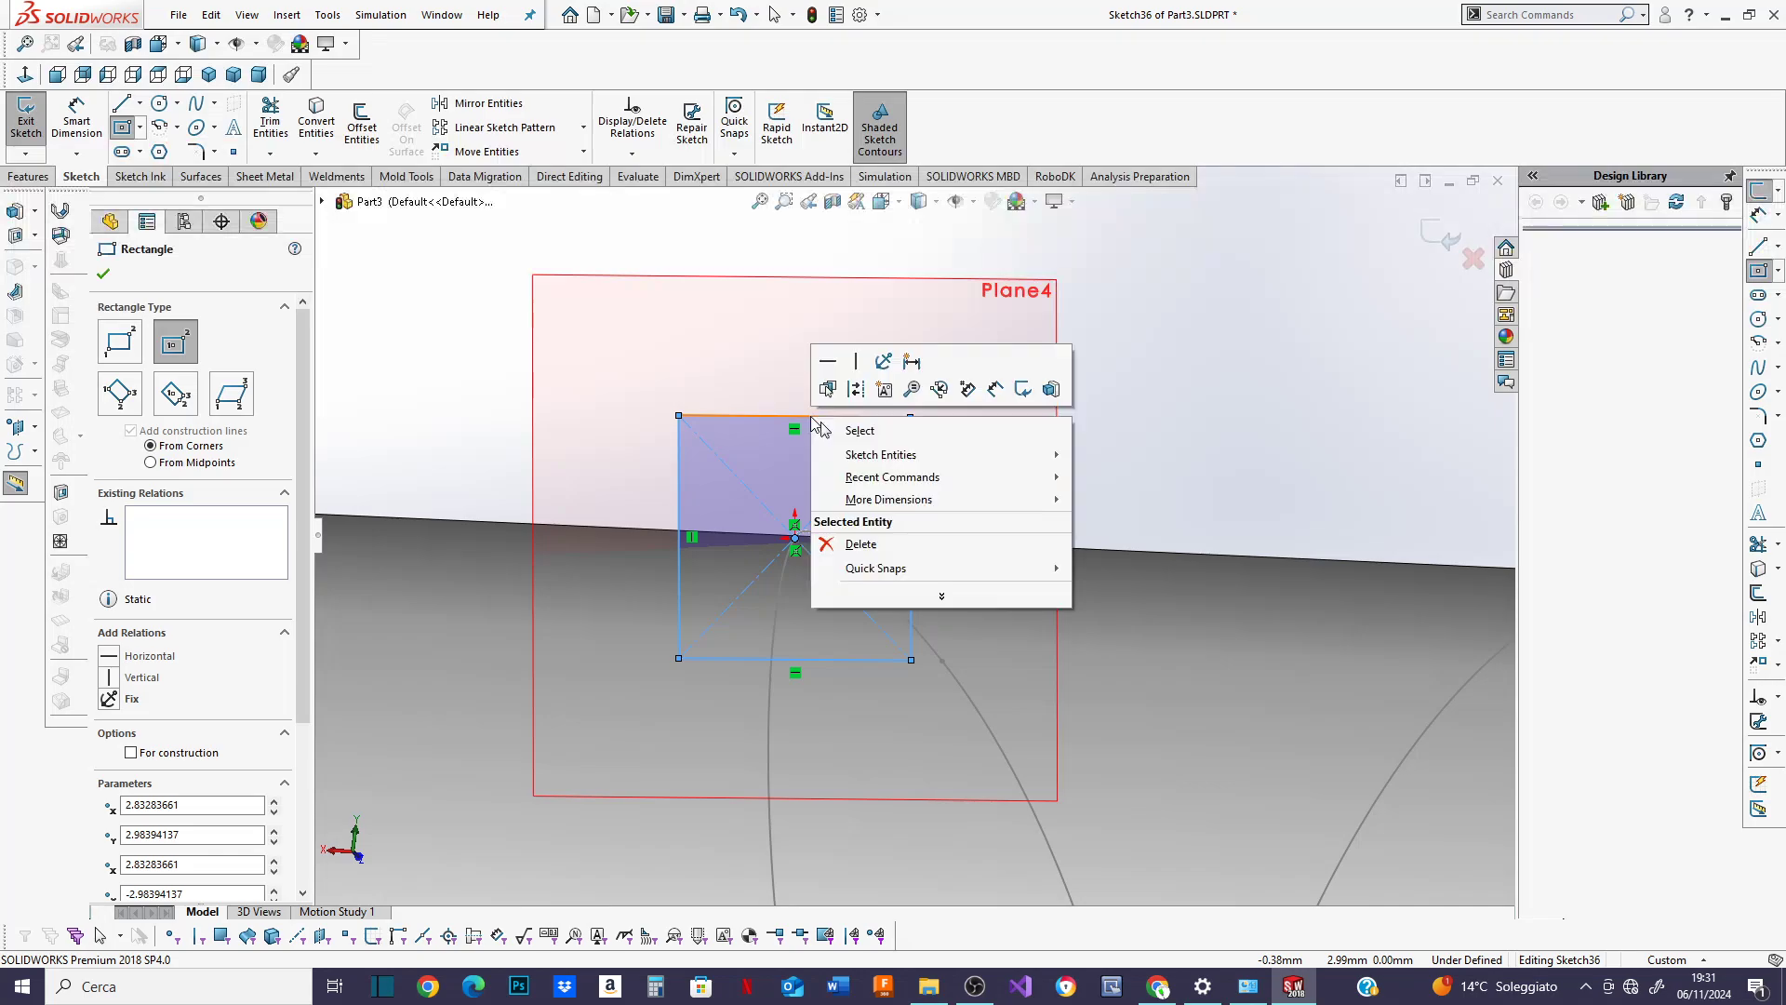
click(995, 389)
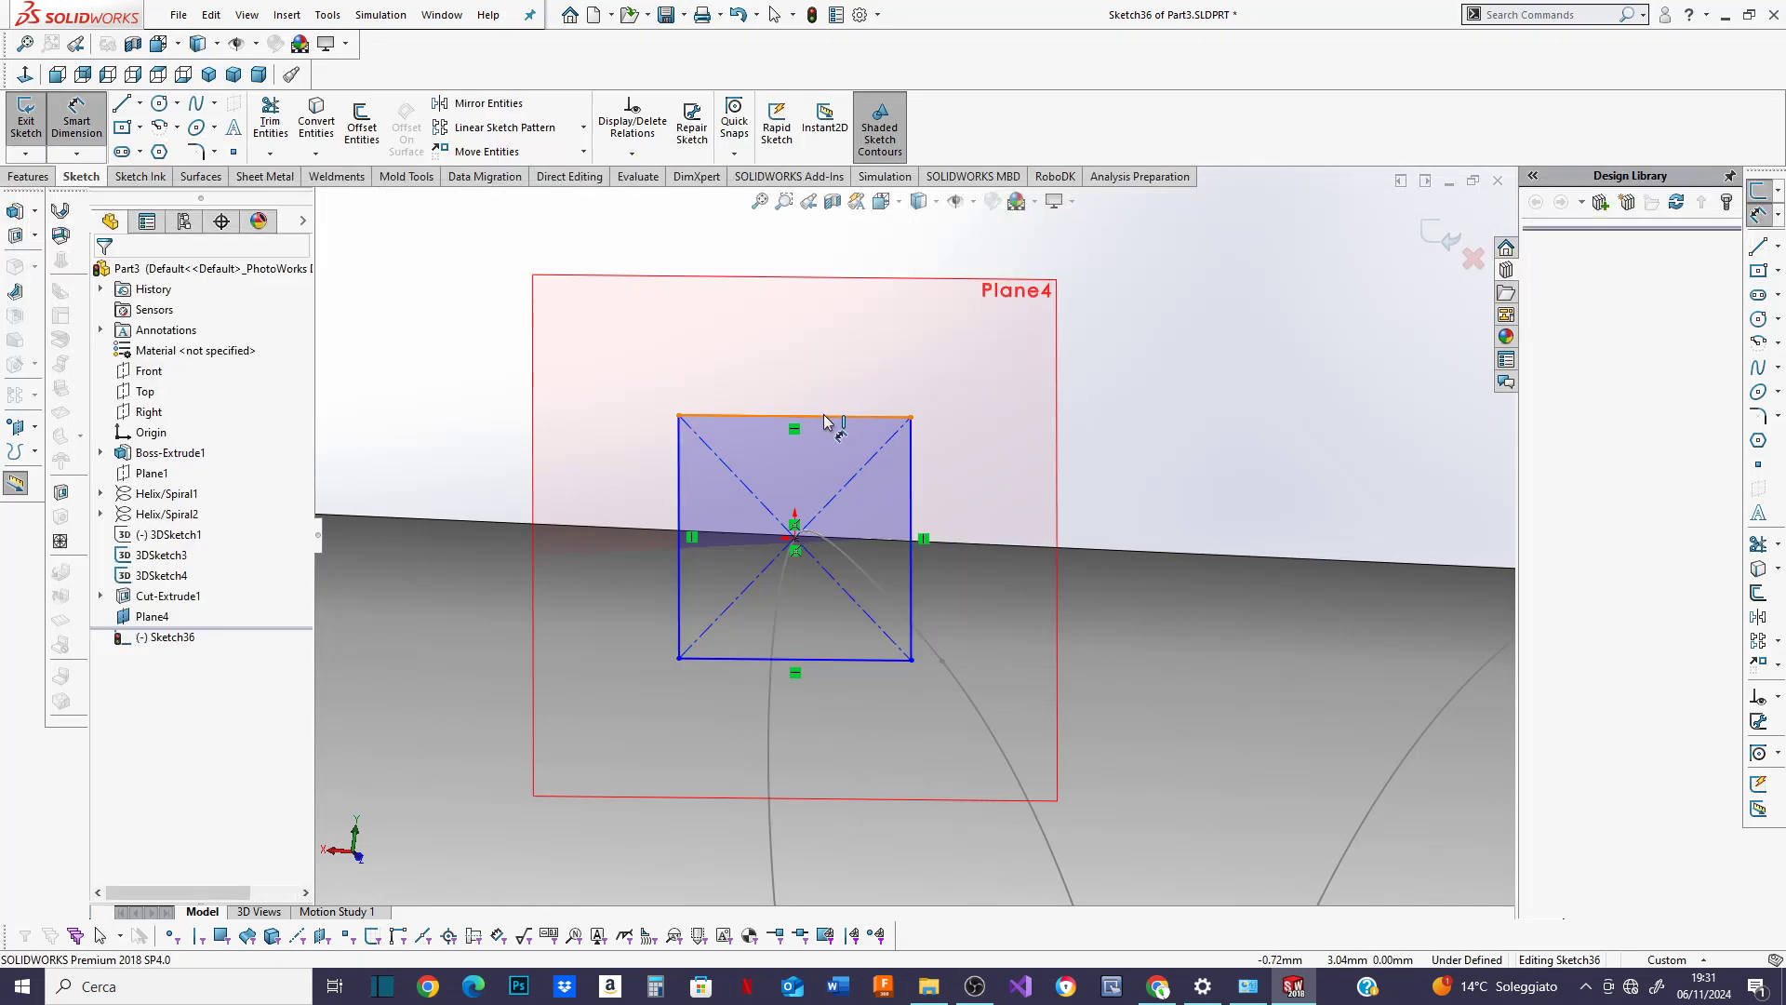
click(824, 414)
click(810, 358)
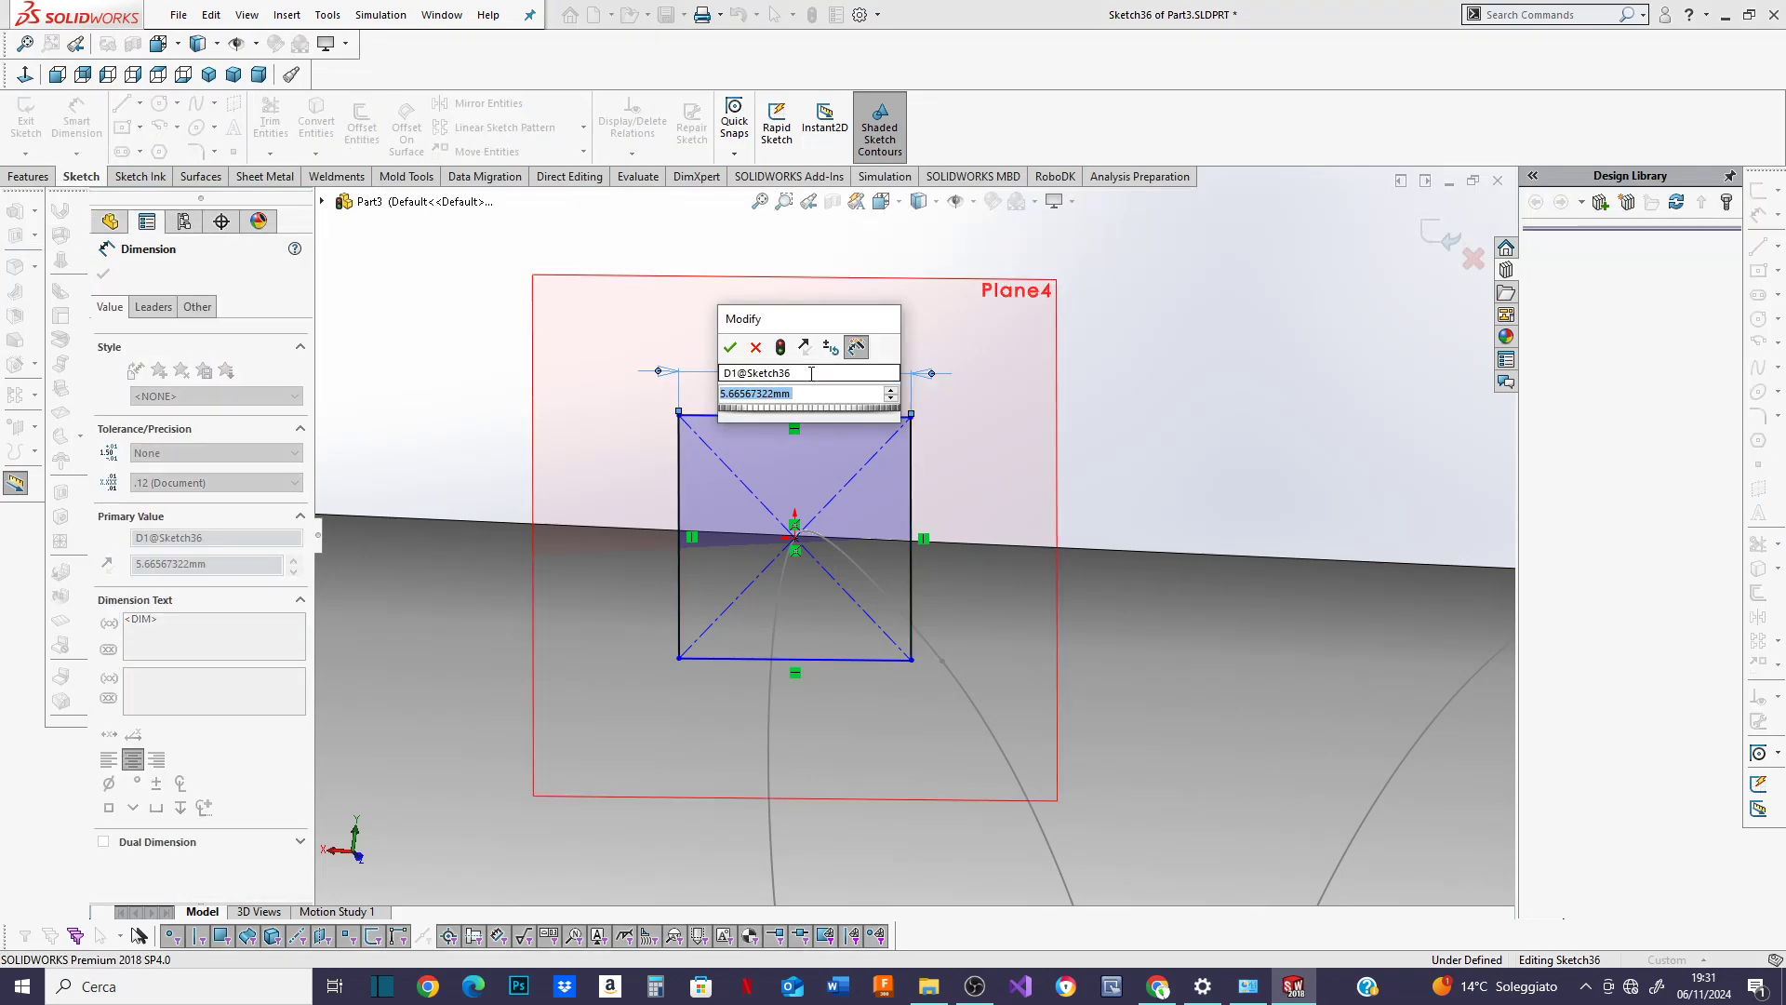
text(8)
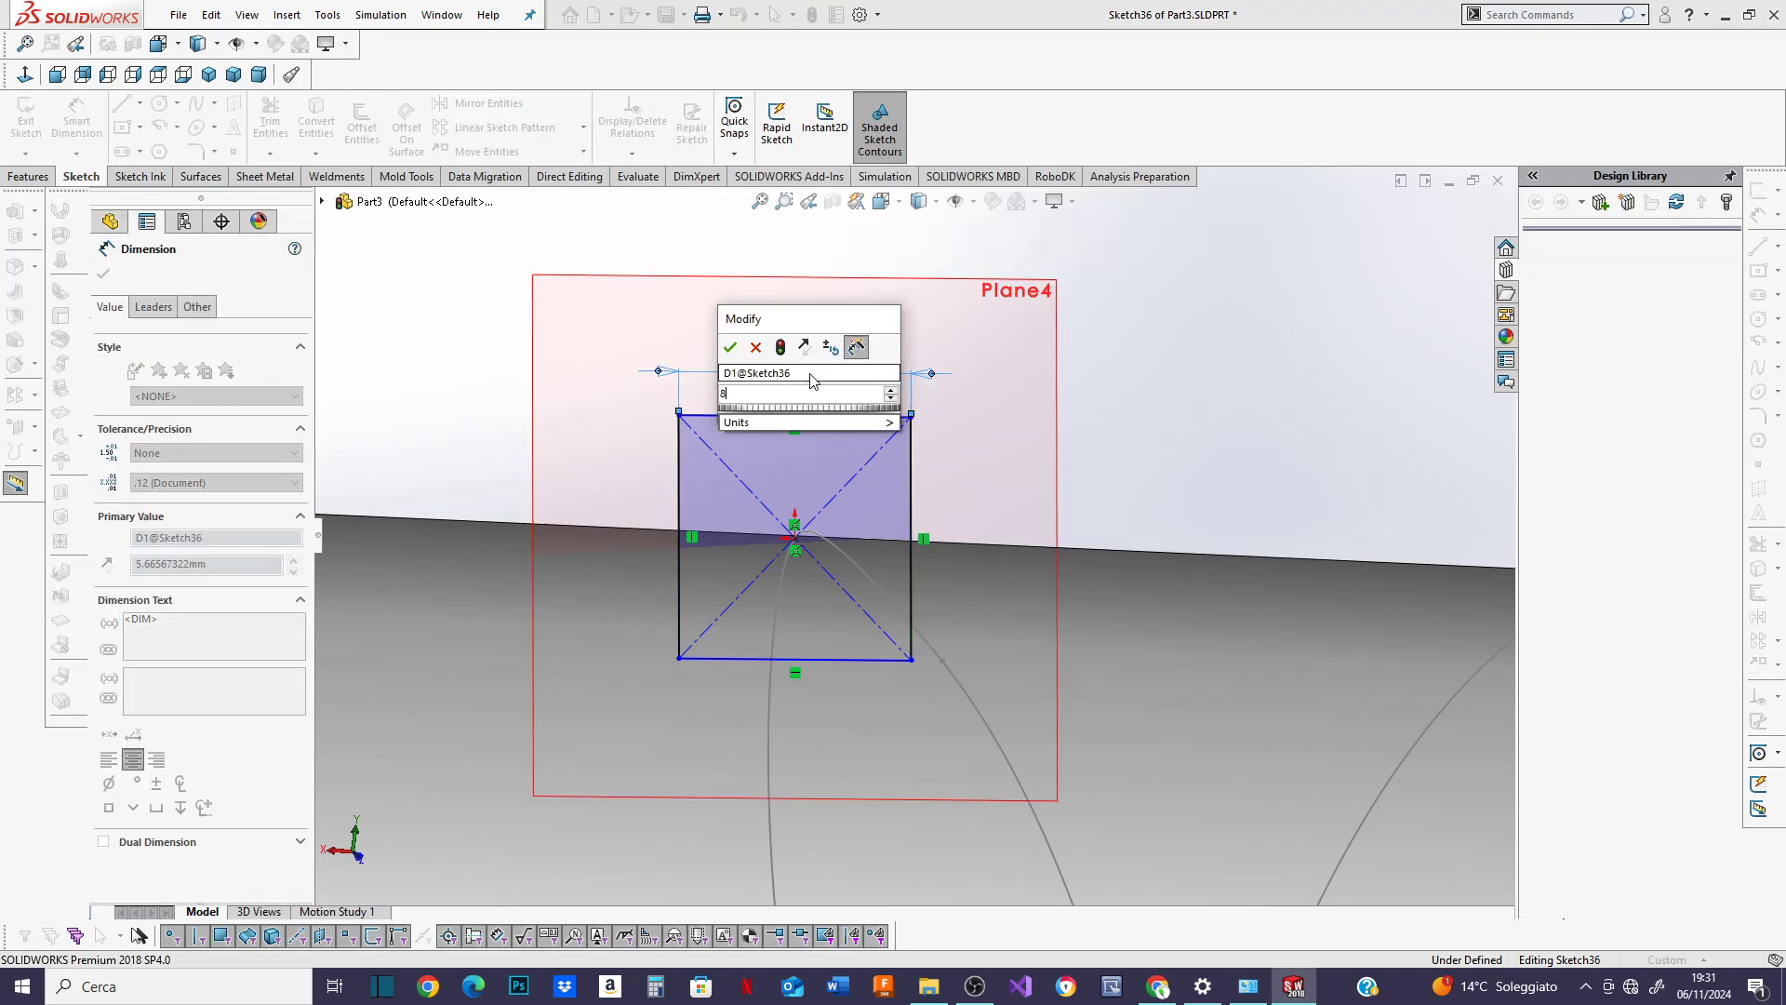
click(730, 348)
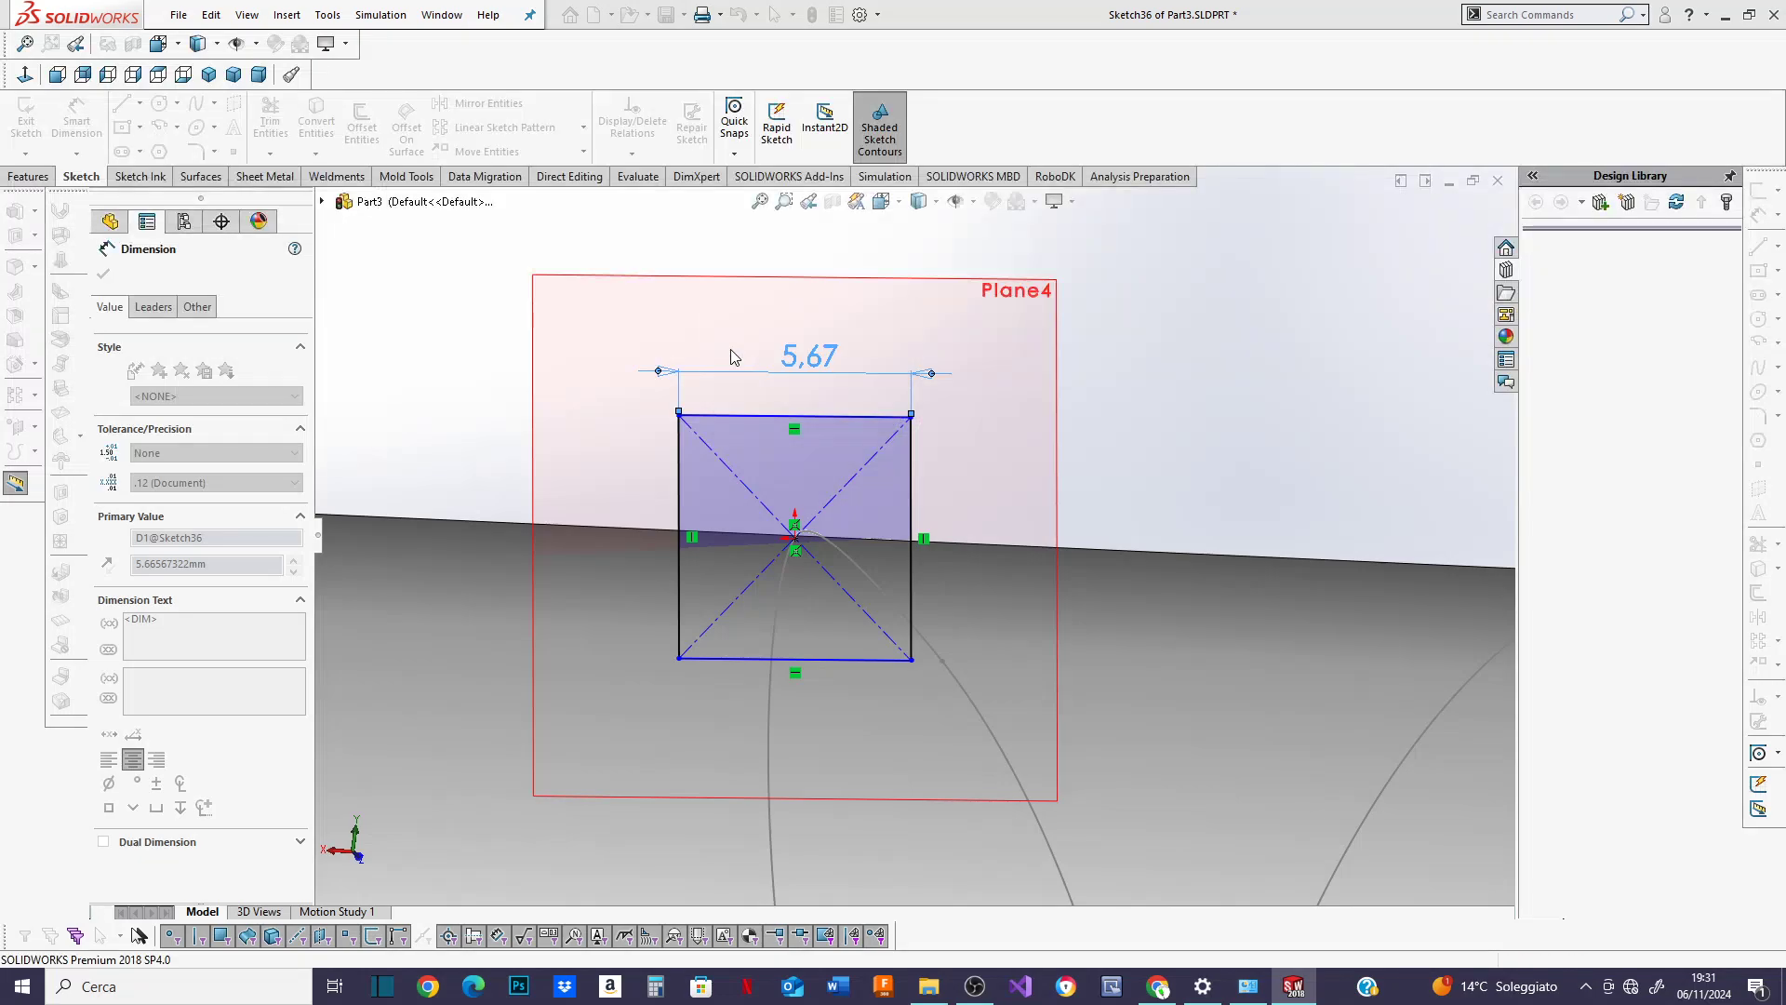
Dimension the rectangle's vertical side to 8 mm and finish dimensioning.
click(959, 513)
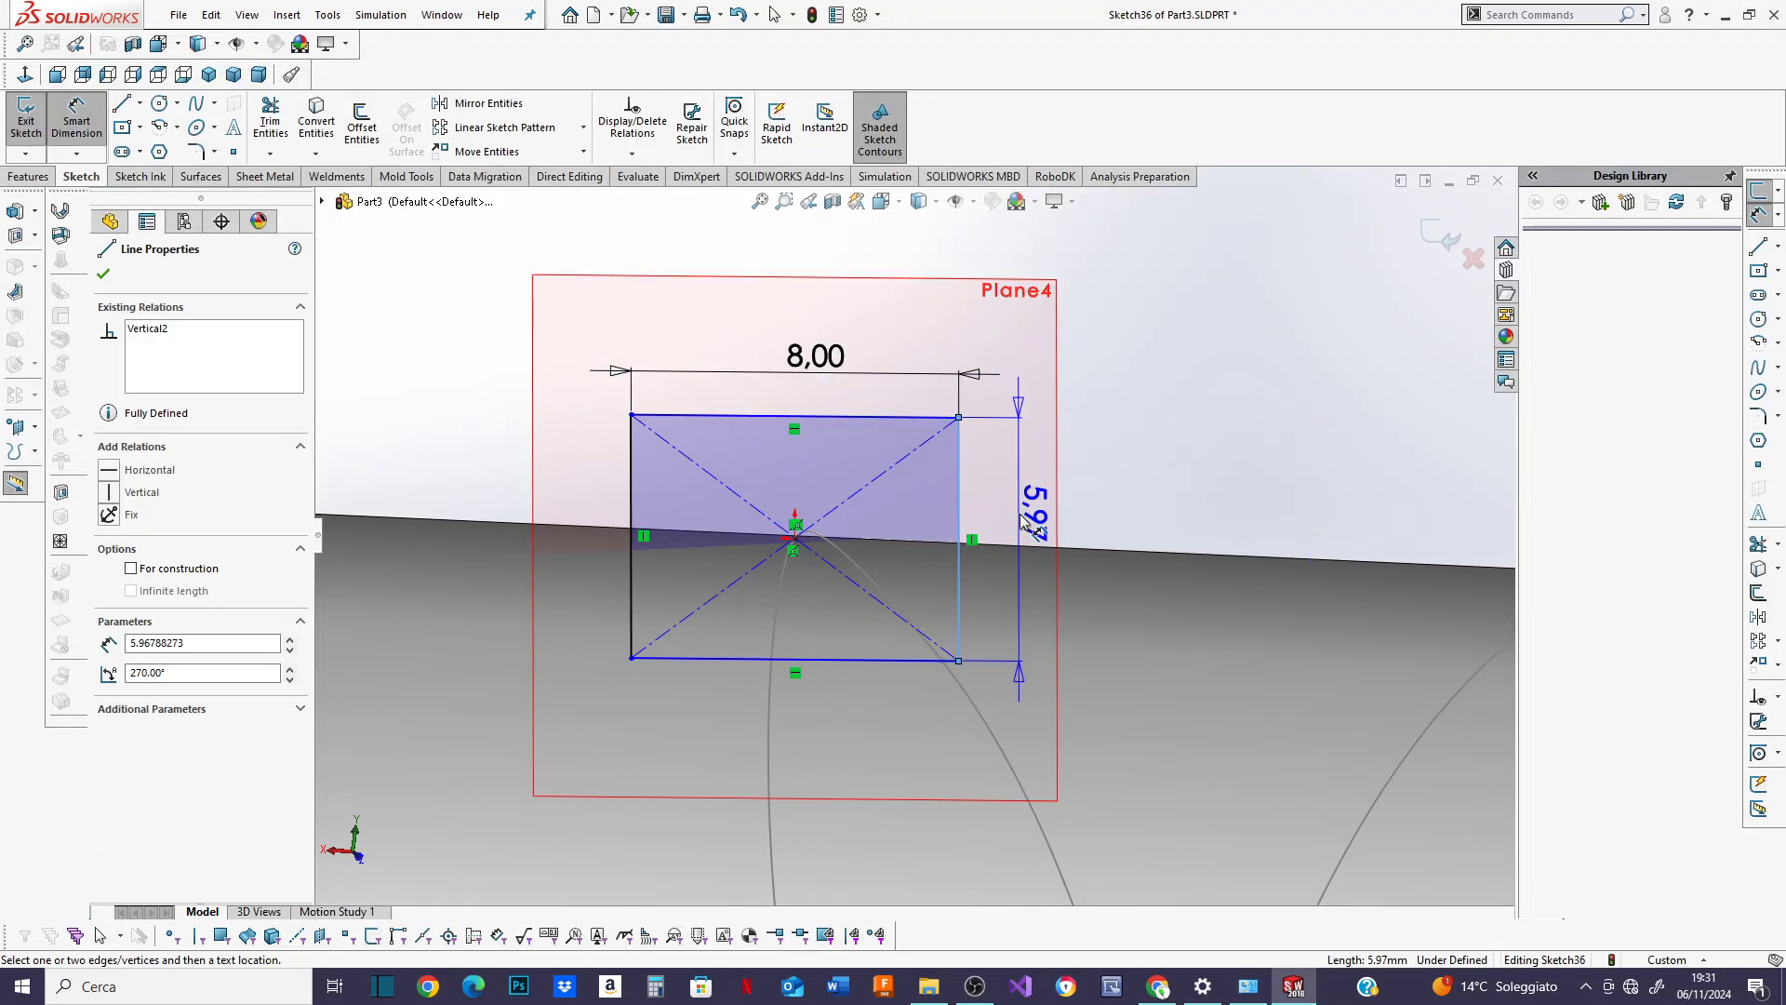
click(1021, 514)
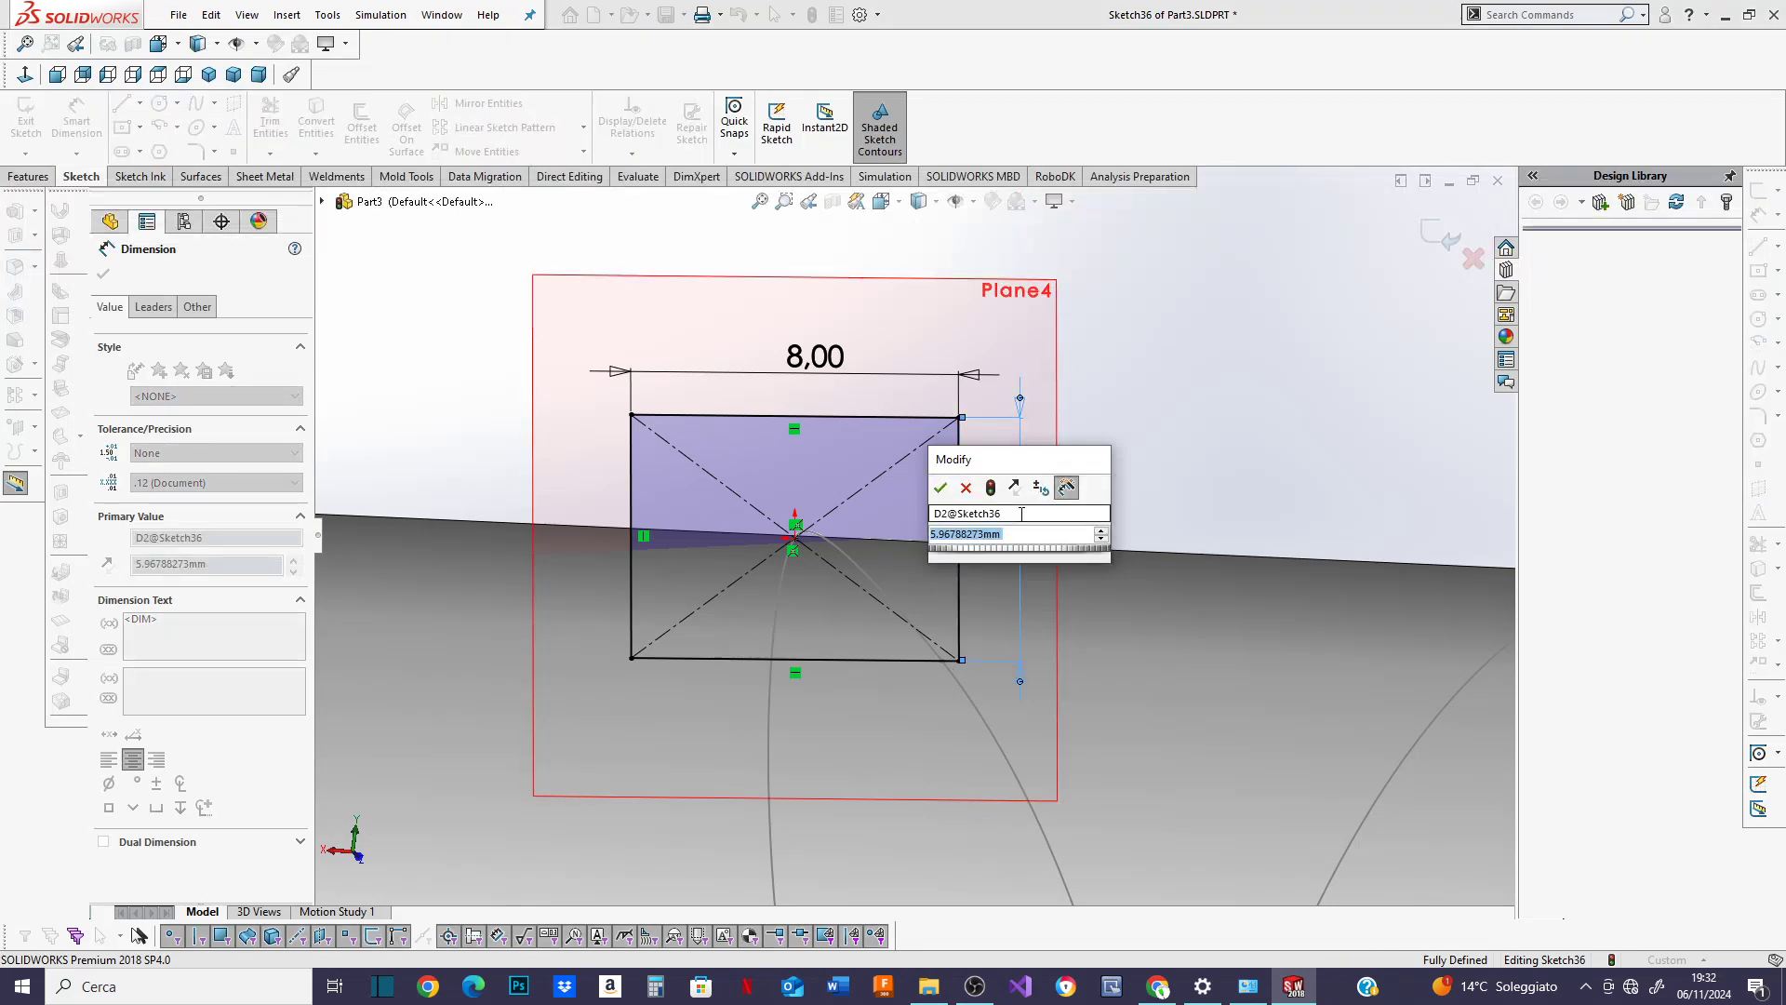
text(8)
key(Return)
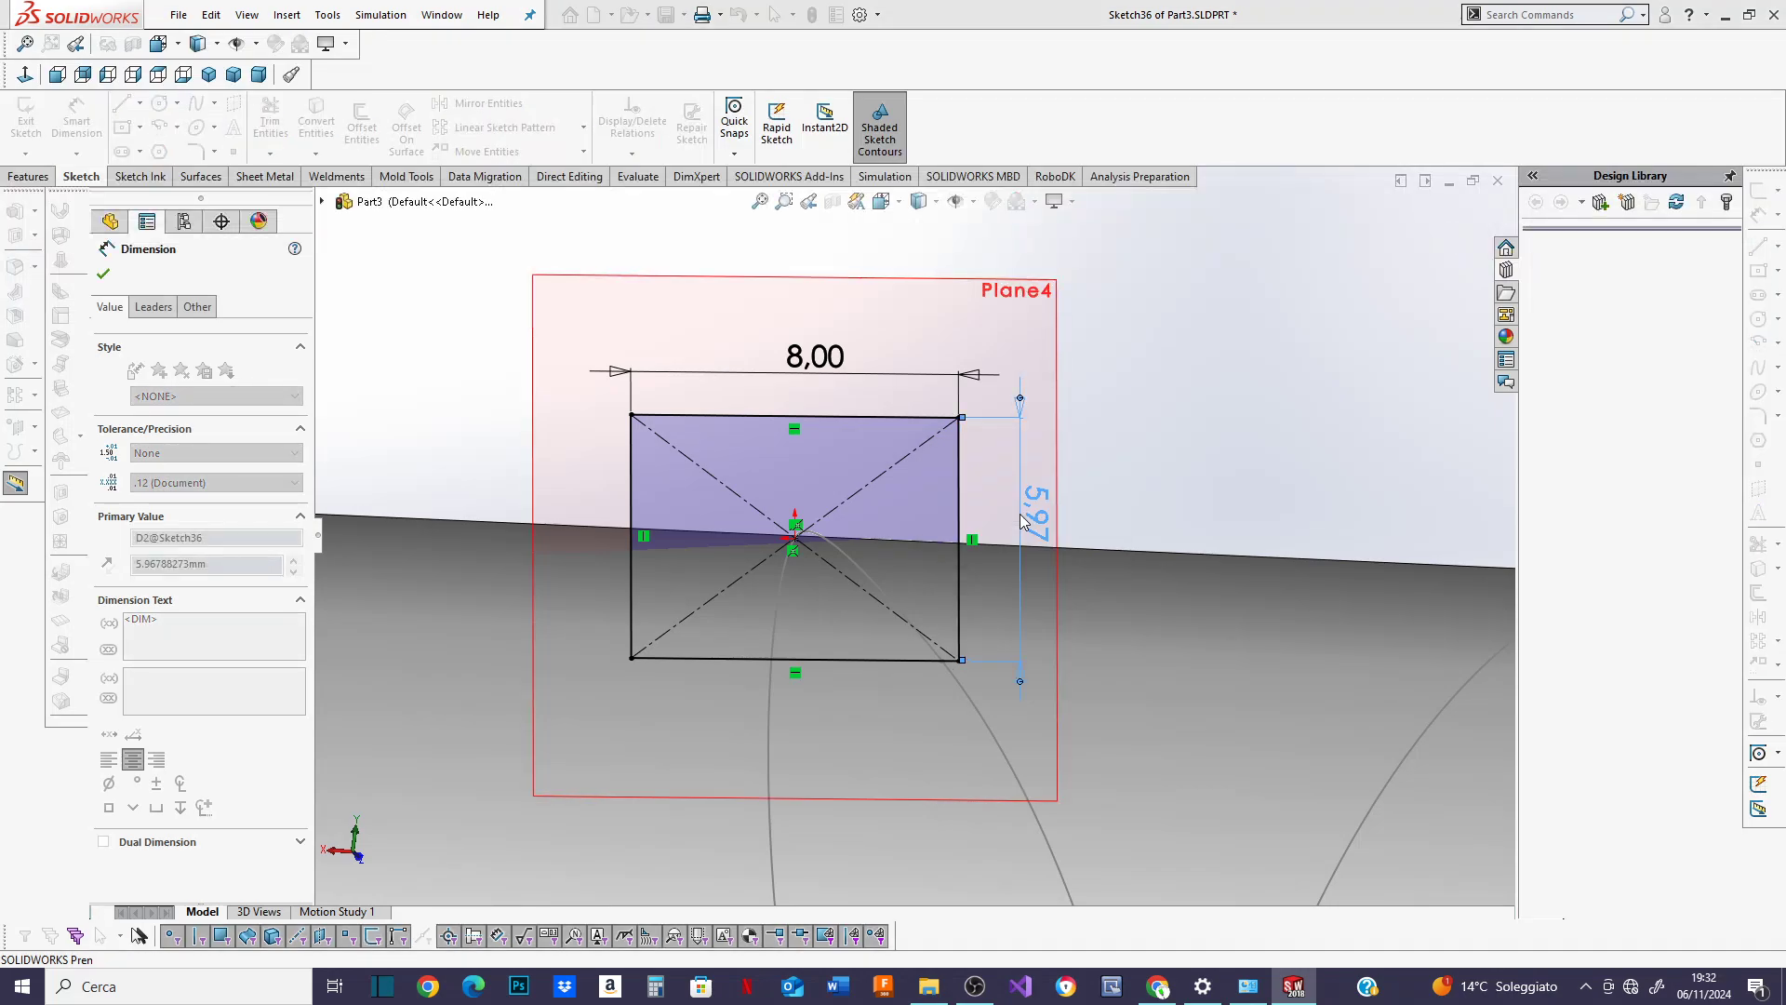
scroll(745, 518, up, 3)
scroll(640, 526, up, 3)
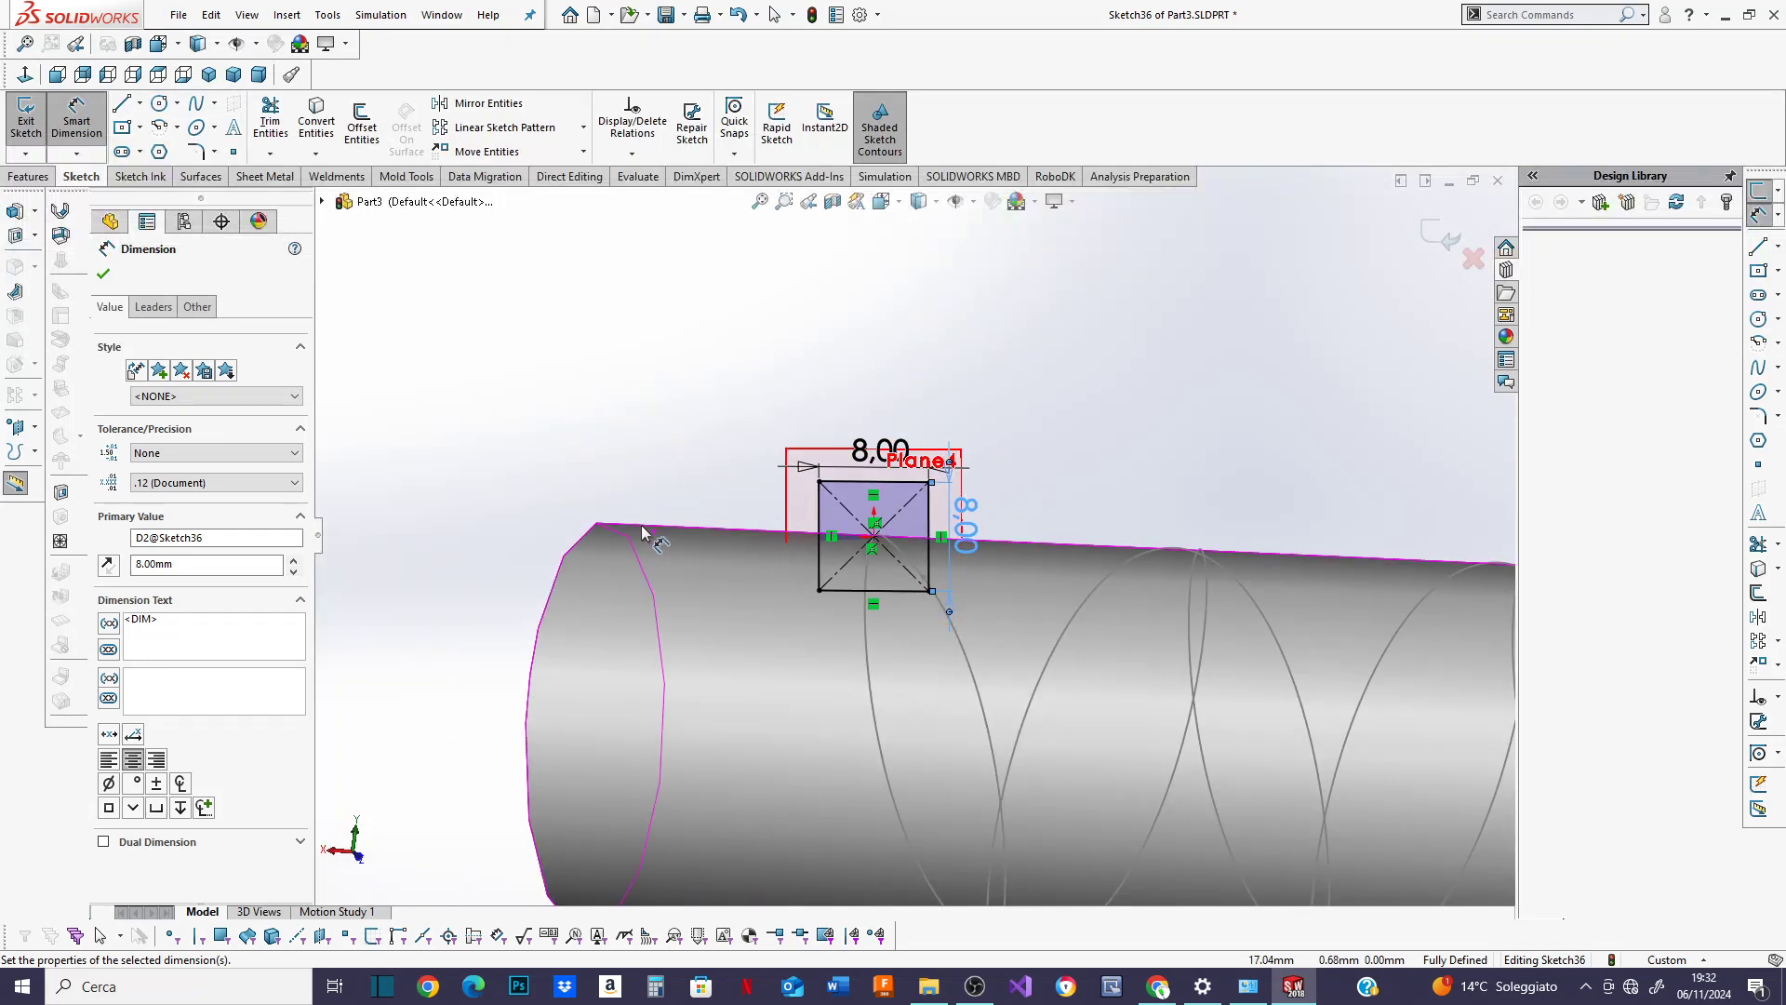
mouse_move(640, 524)
middle_down()
mouse_move(810, 520)
mouse_move(750, 546)
middle_up()
scroll(750, 545, up, 5)
scroll(1152, 510, down, 2)
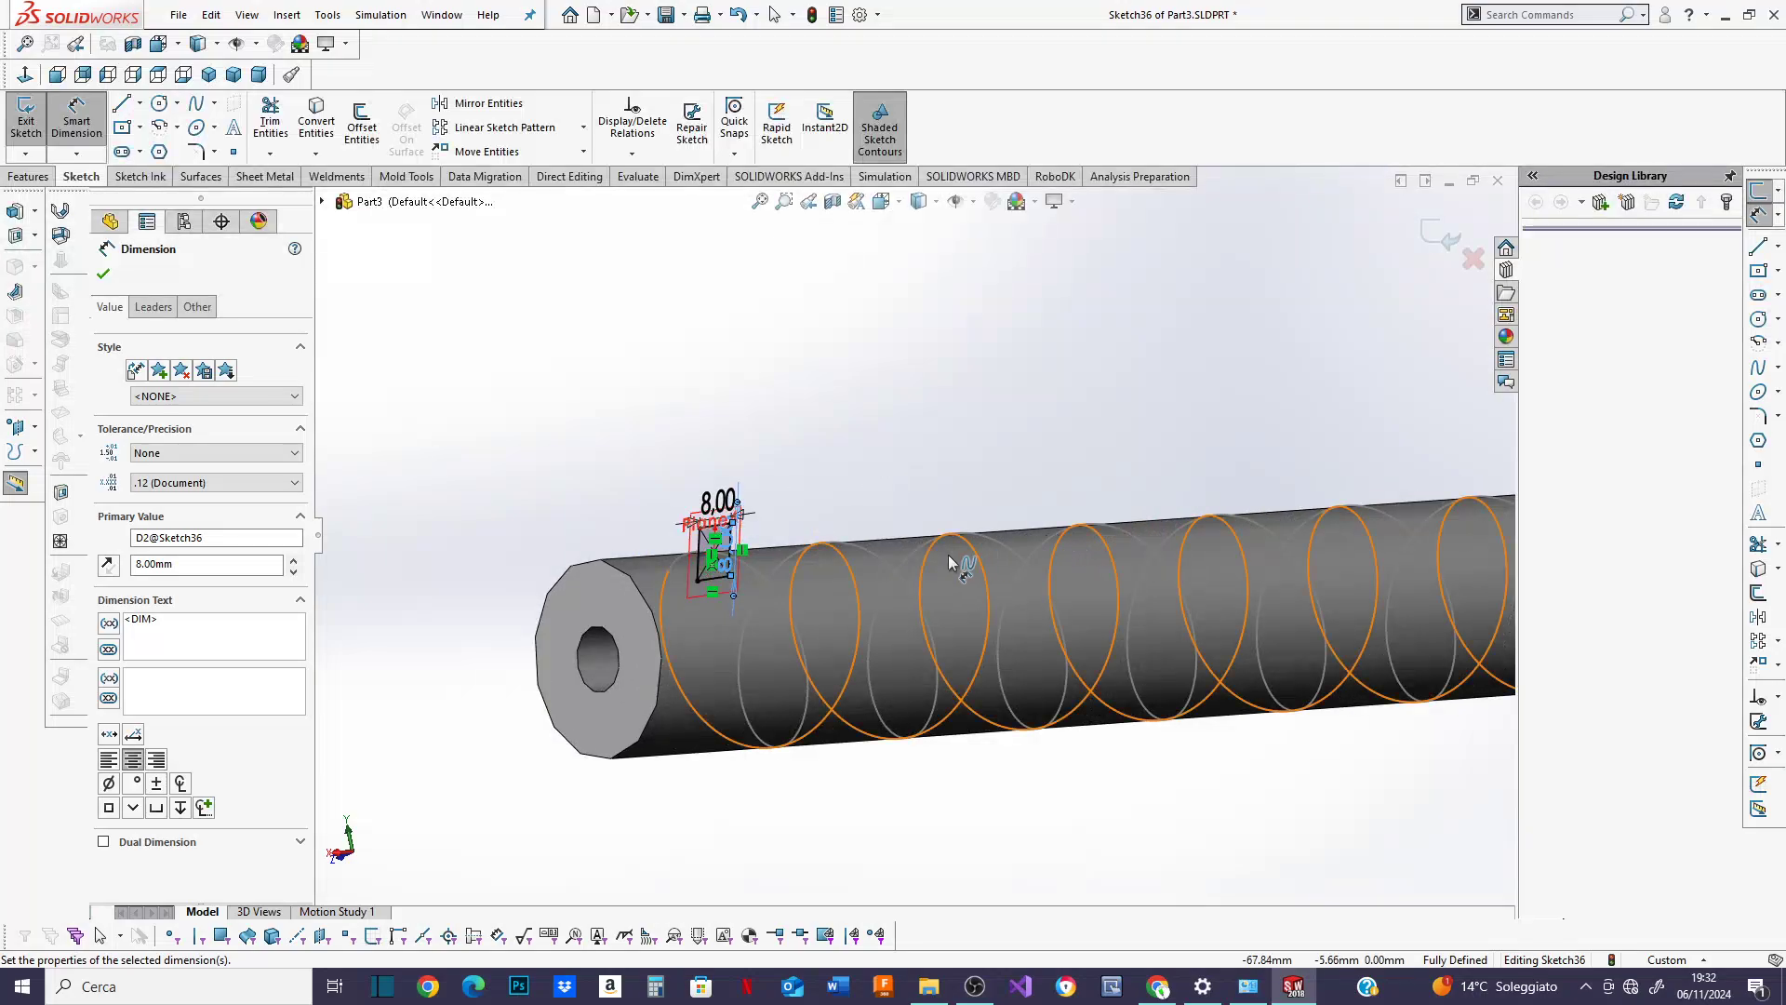
scroll(837, 558, down, 2)
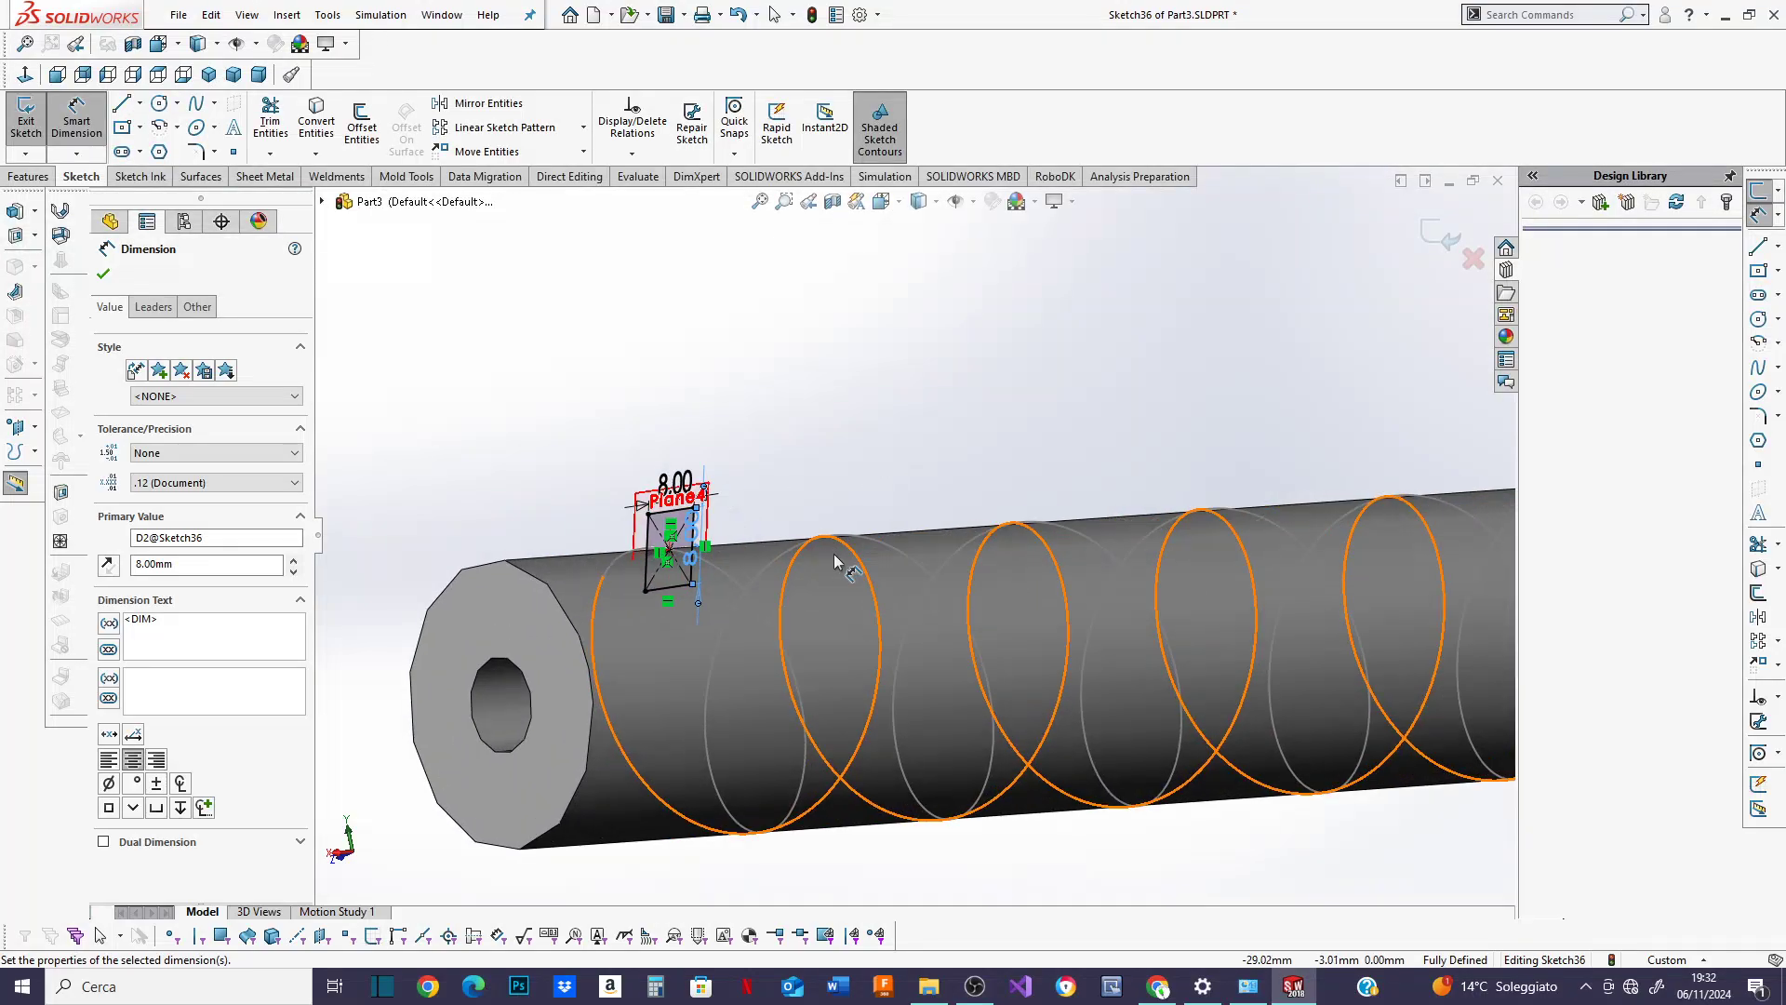
click(104, 275)
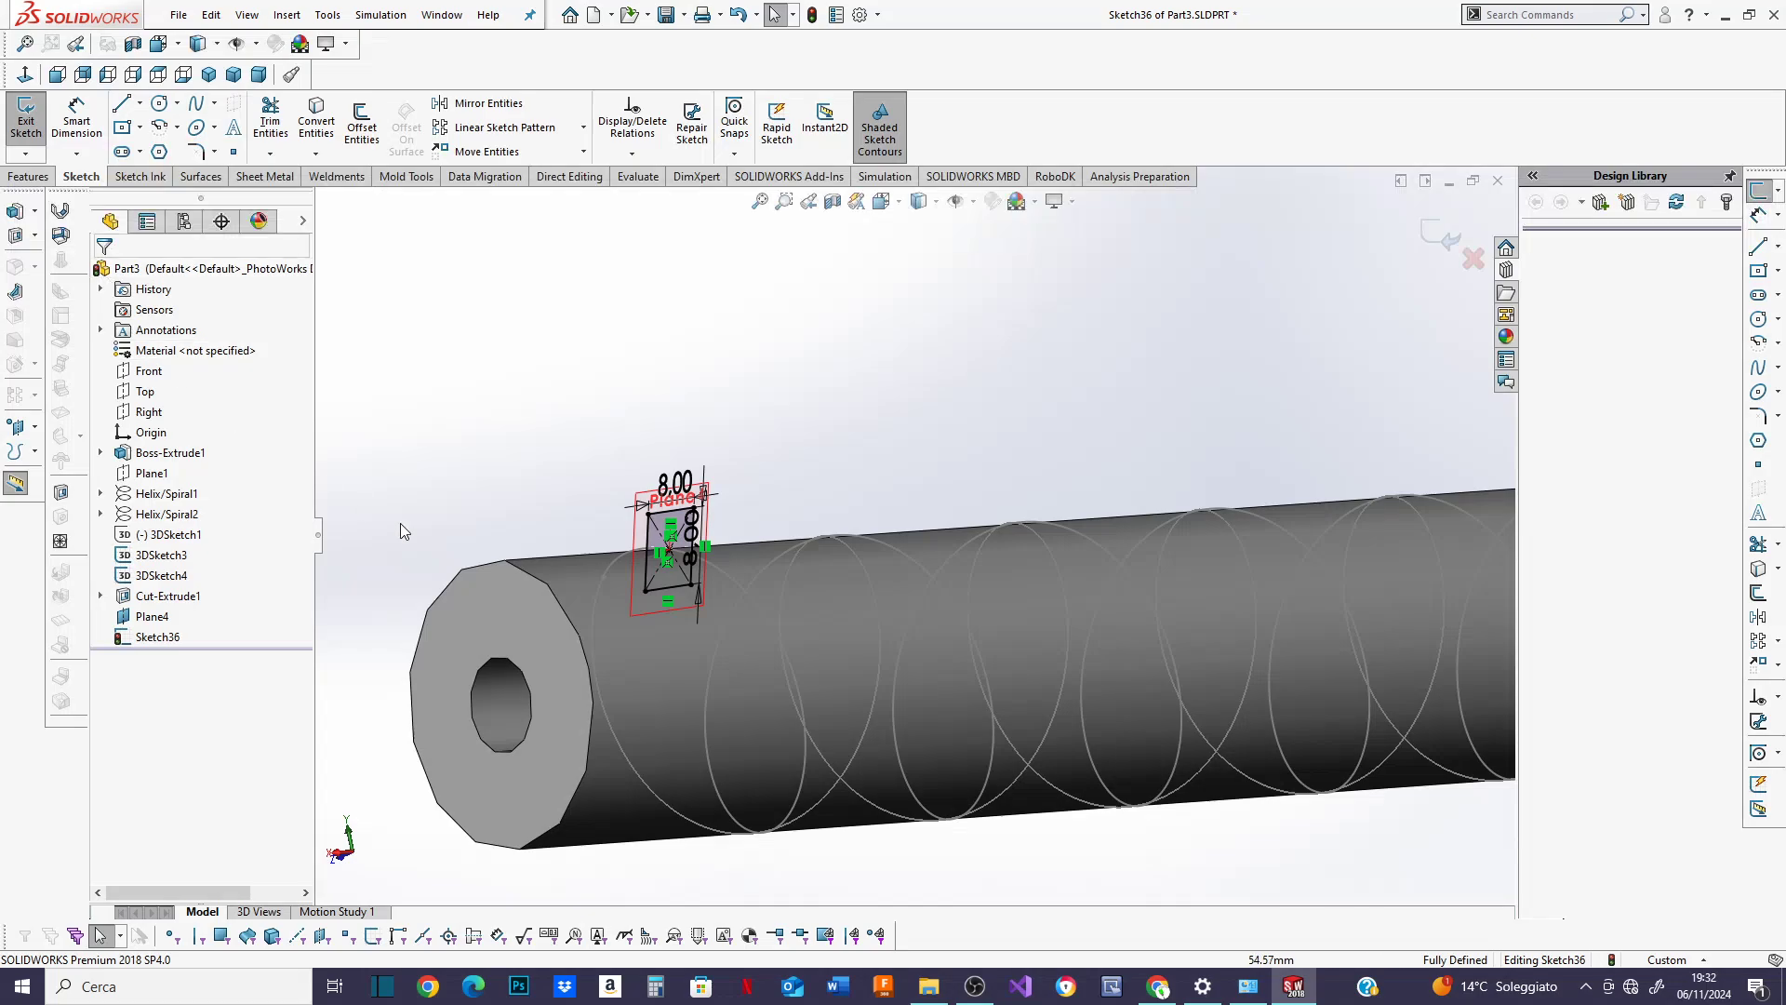
Close the square profile sketch and set up a Swept Cut with Sketch36 as the profile and 3DSketch3 as the path.
middle_drag(485, 562, 466, 552)
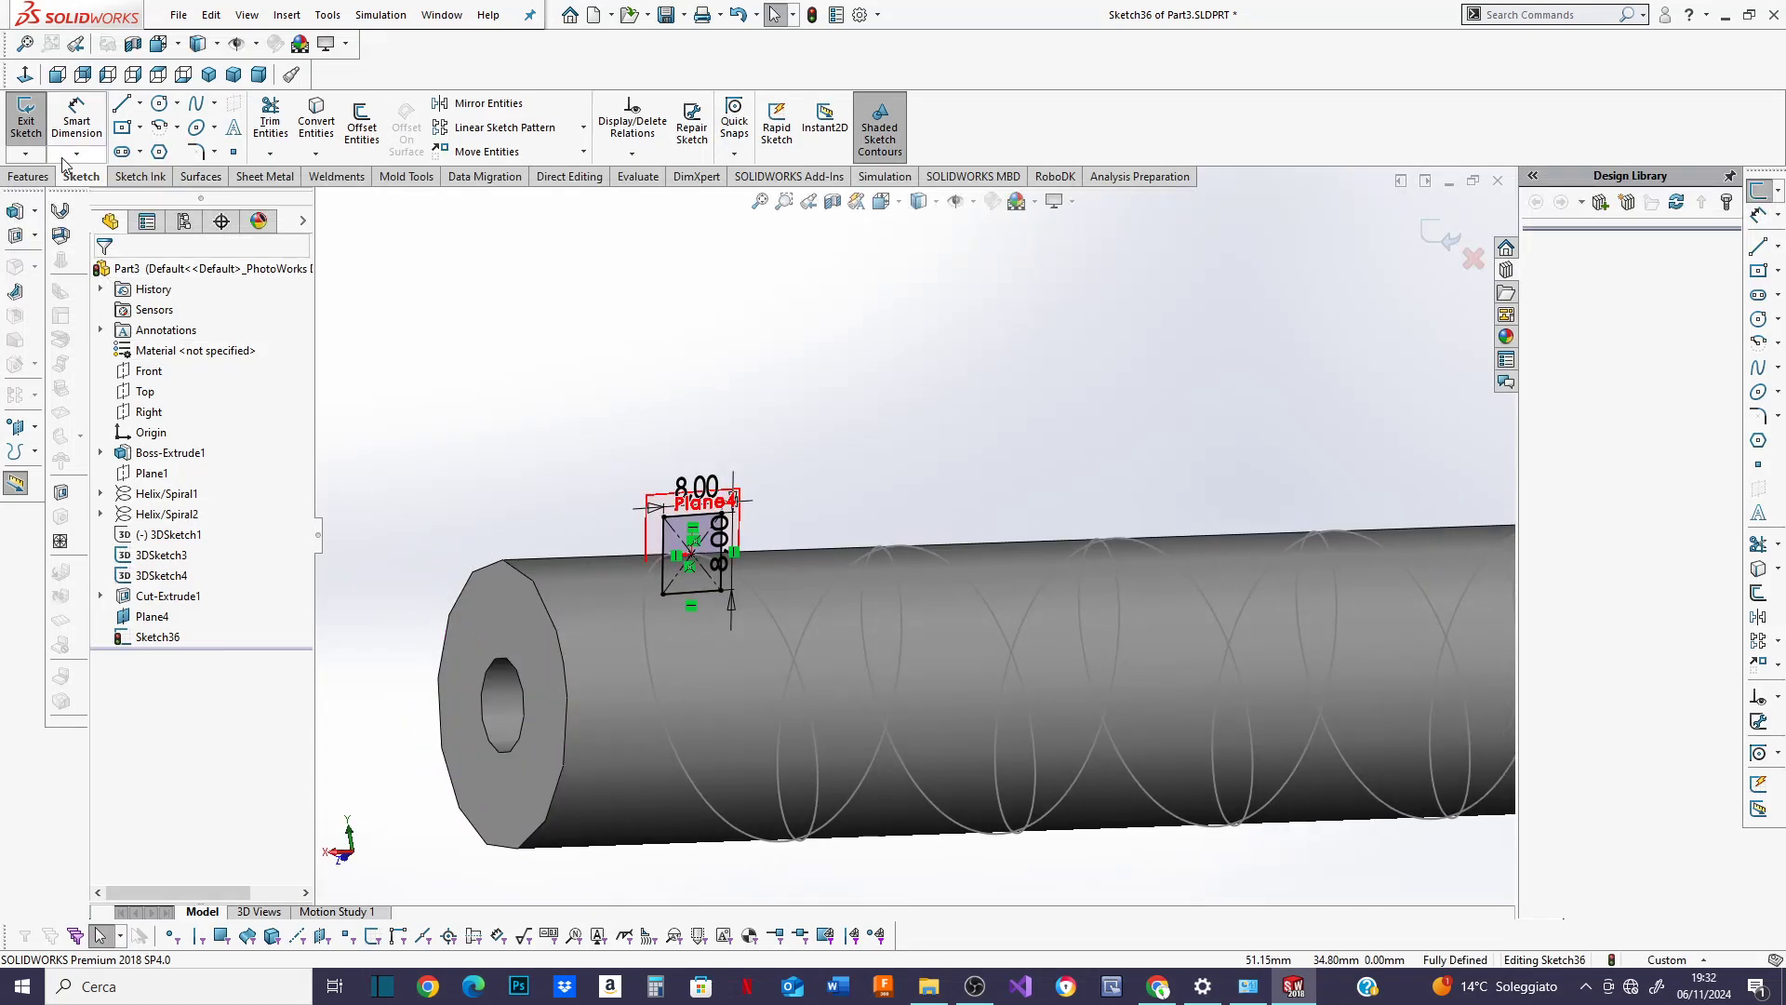
click(28, 177)
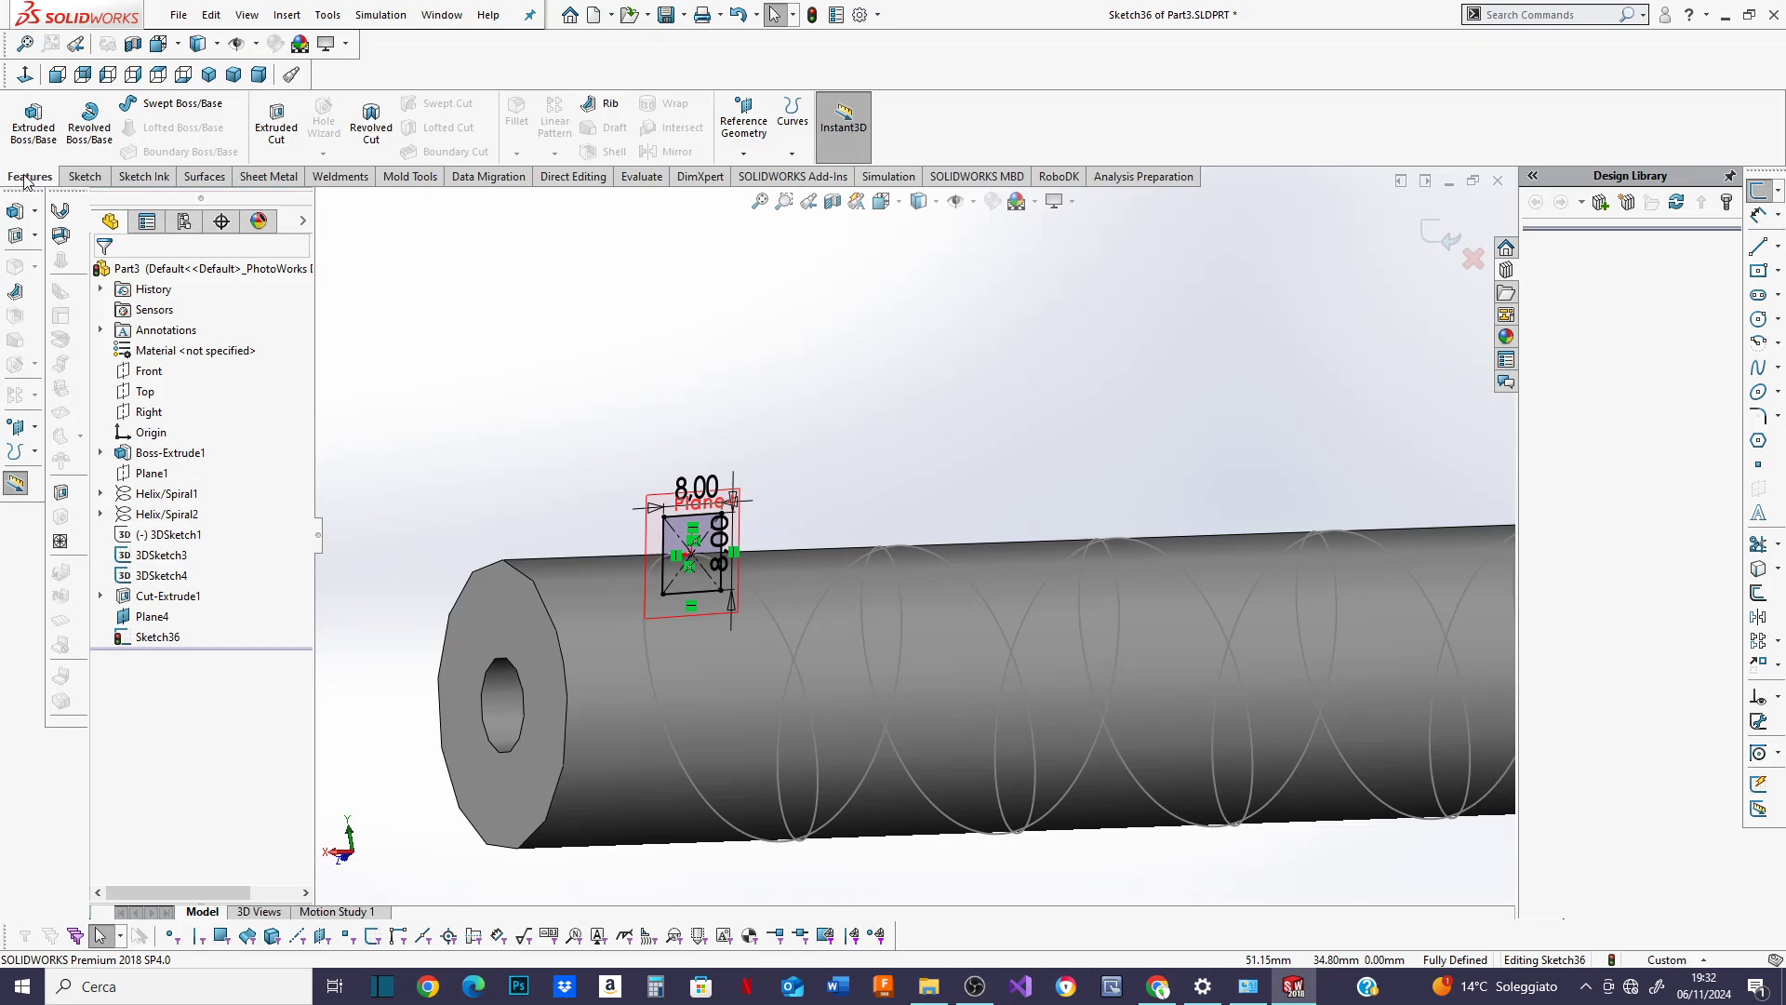
click(1429, 231)
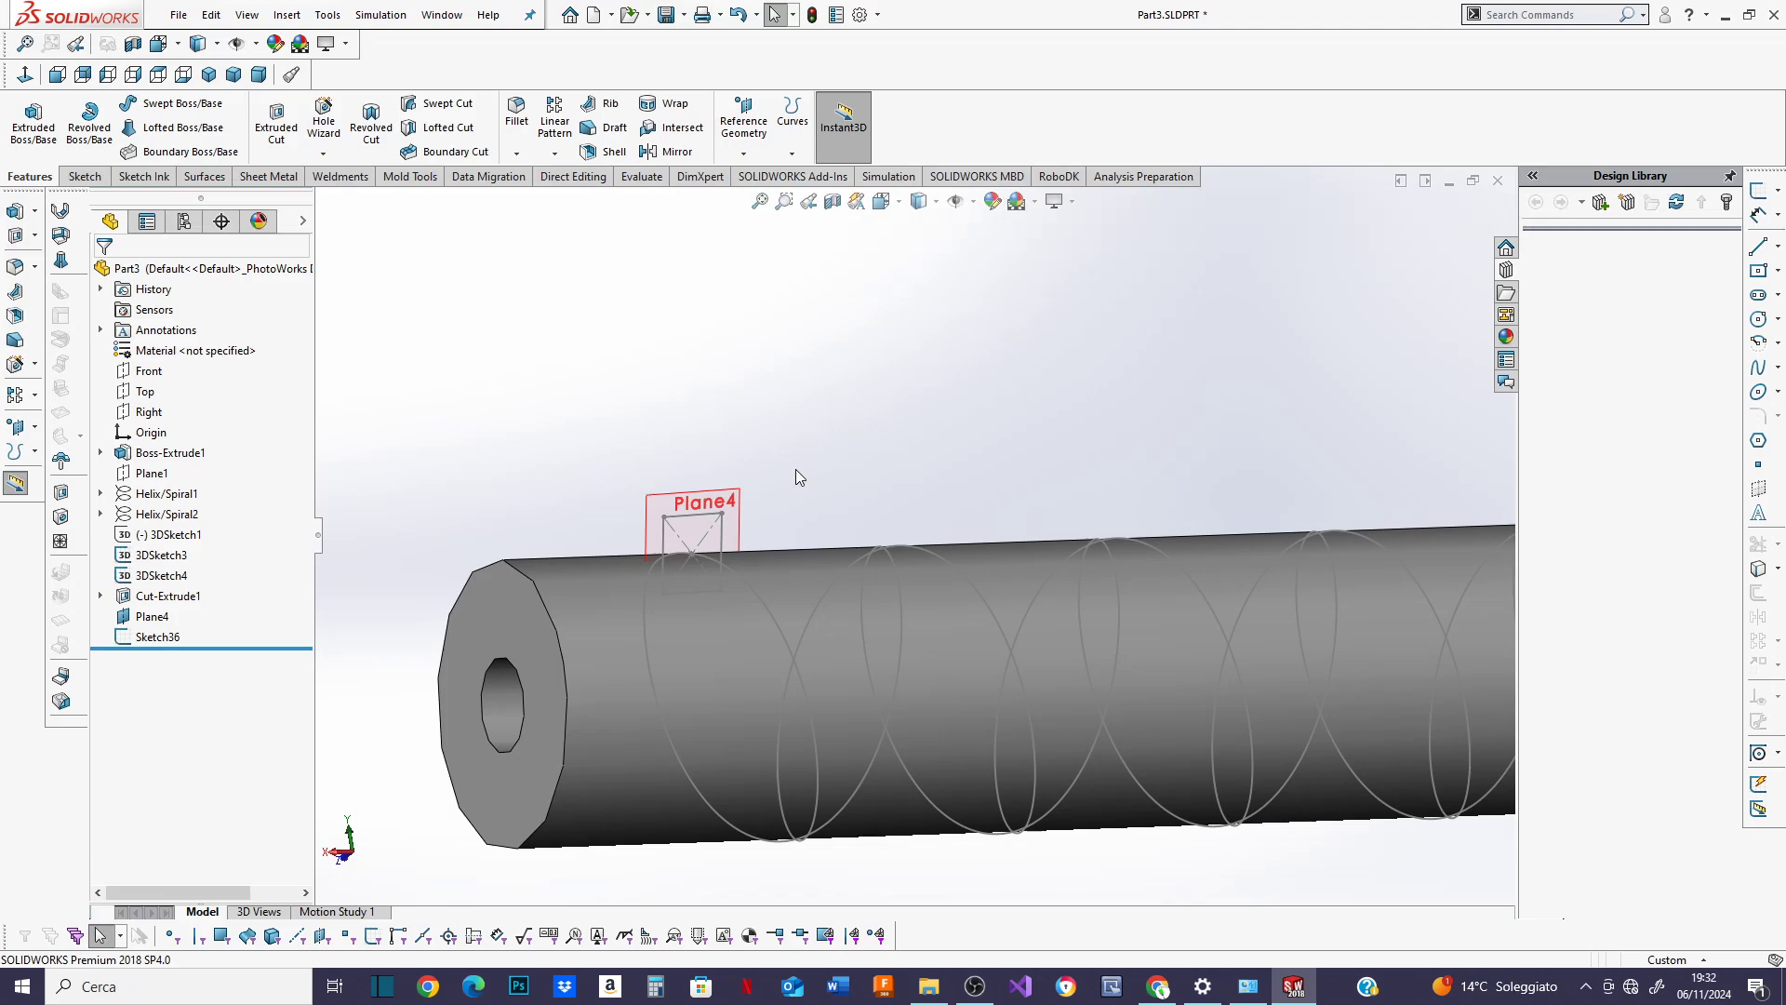
click(414, 108)
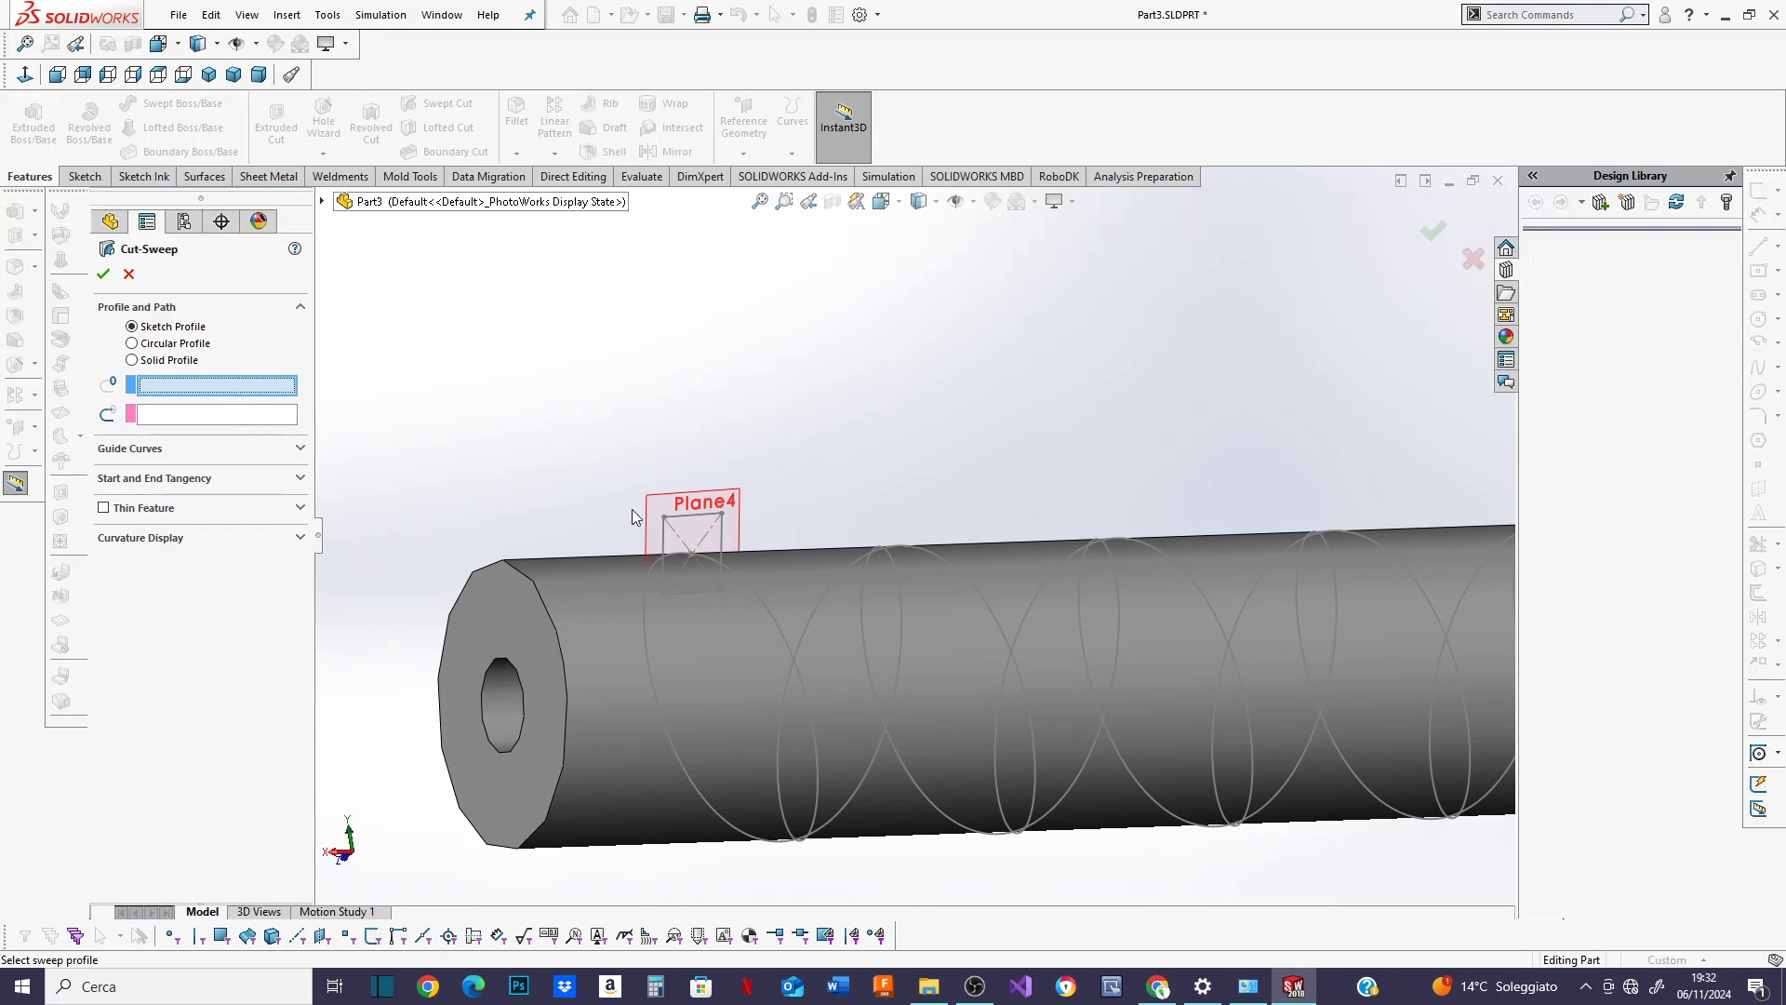
click(323, 202)
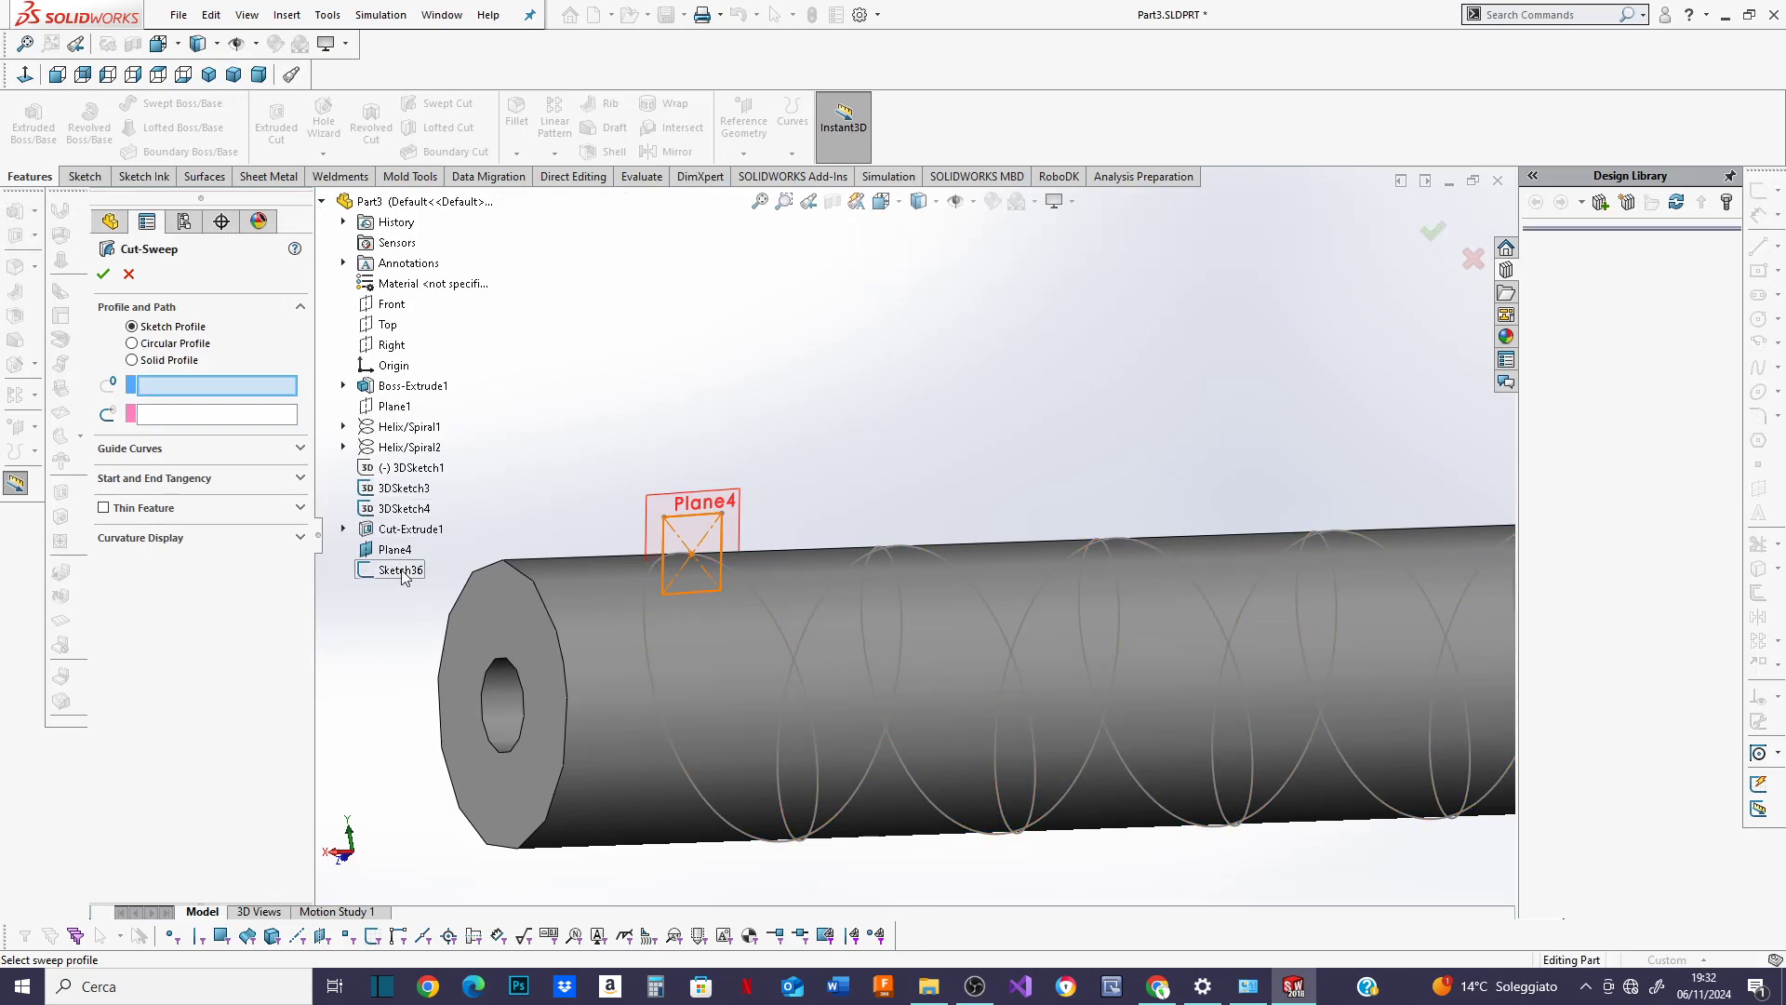
click(401, 570)
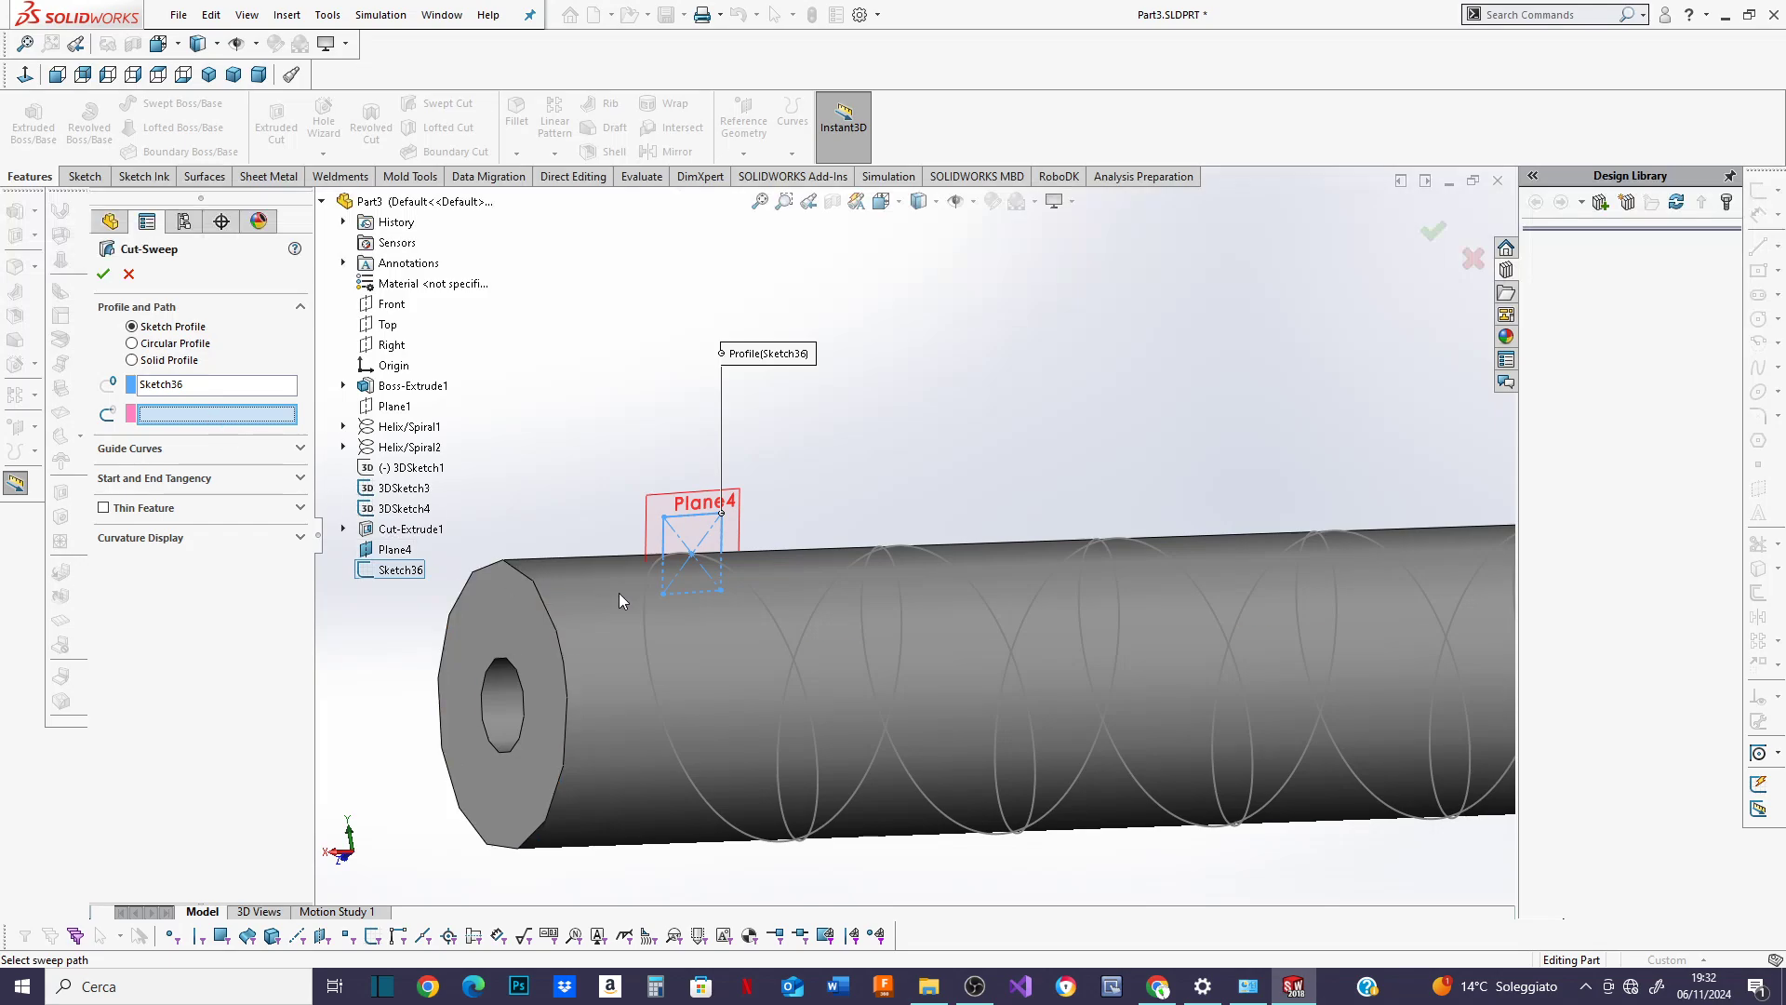
click(732, 571)
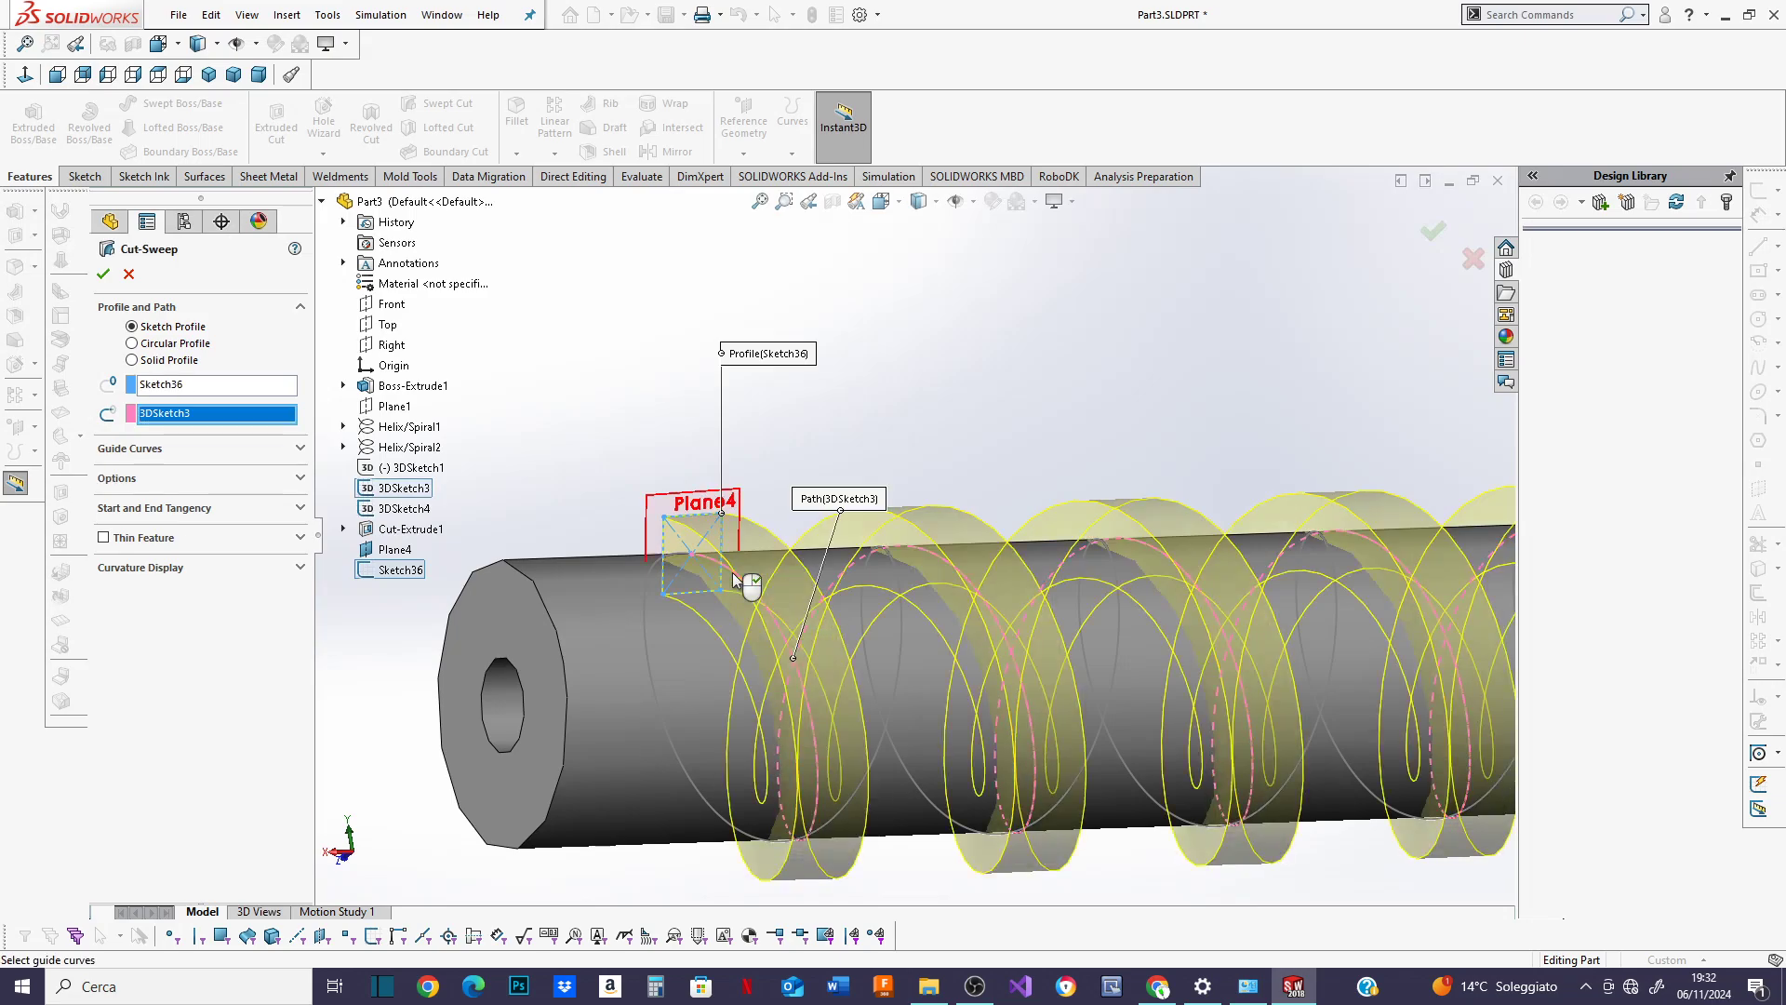
Check the swept cut preview at both ends of the cylinder and accept the helical cut.
scroll(733, 572, up, 3)
scroll(948, 612, down, 4)
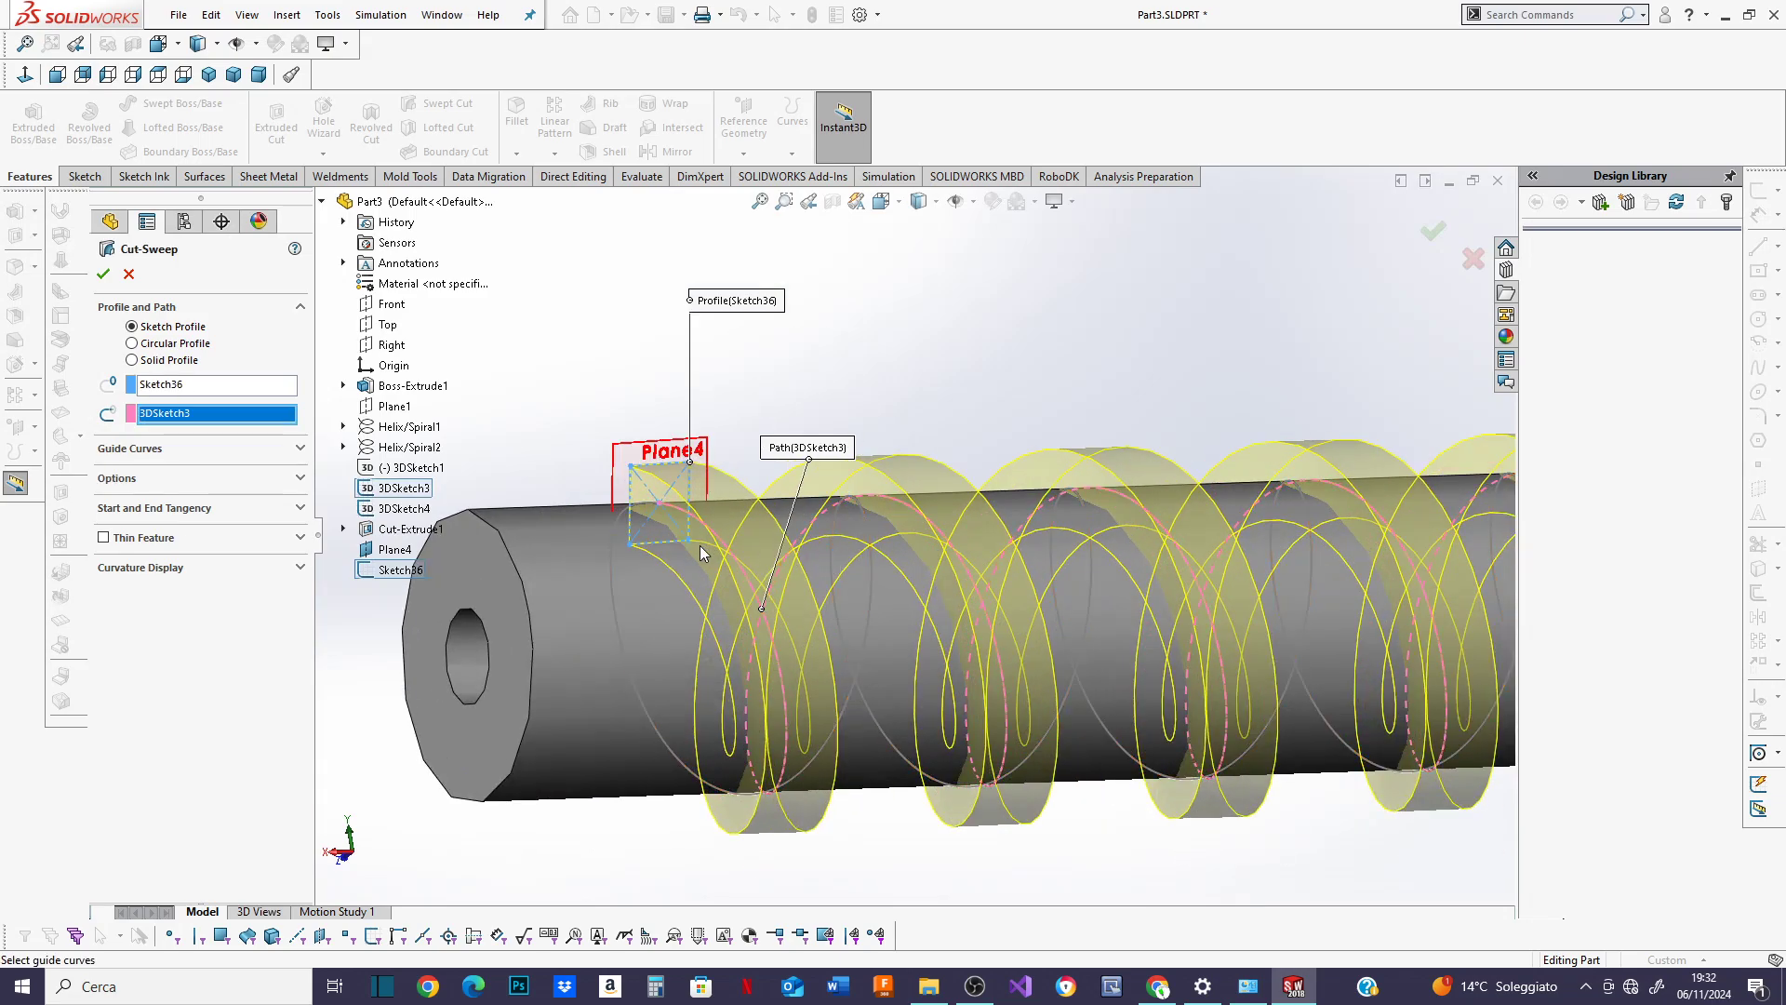
scroll(657, 513, down, 5)
scroll(657, 515, down, 2)
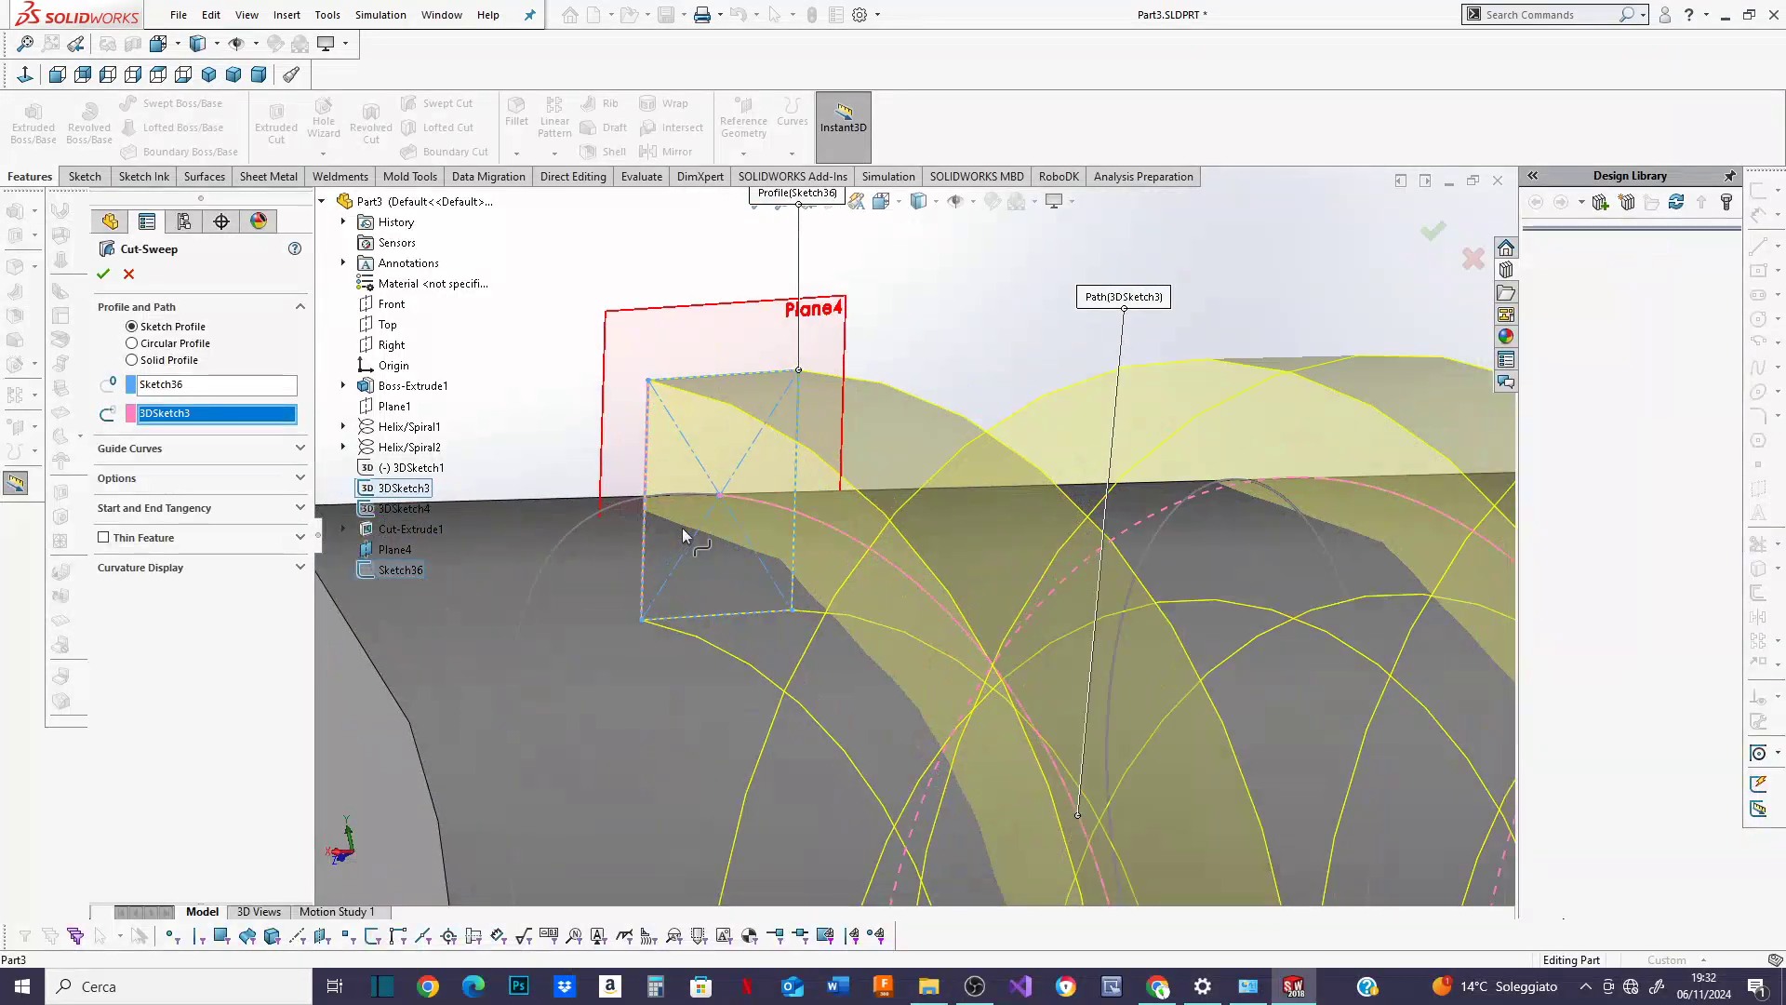
mouse_move(683, 527)
middle_down()
mouse_move(733, 532)
mouse_move(787, 578)
mouse_move(628, 525)
middle_up()
scroll(621, 522, up, 6)
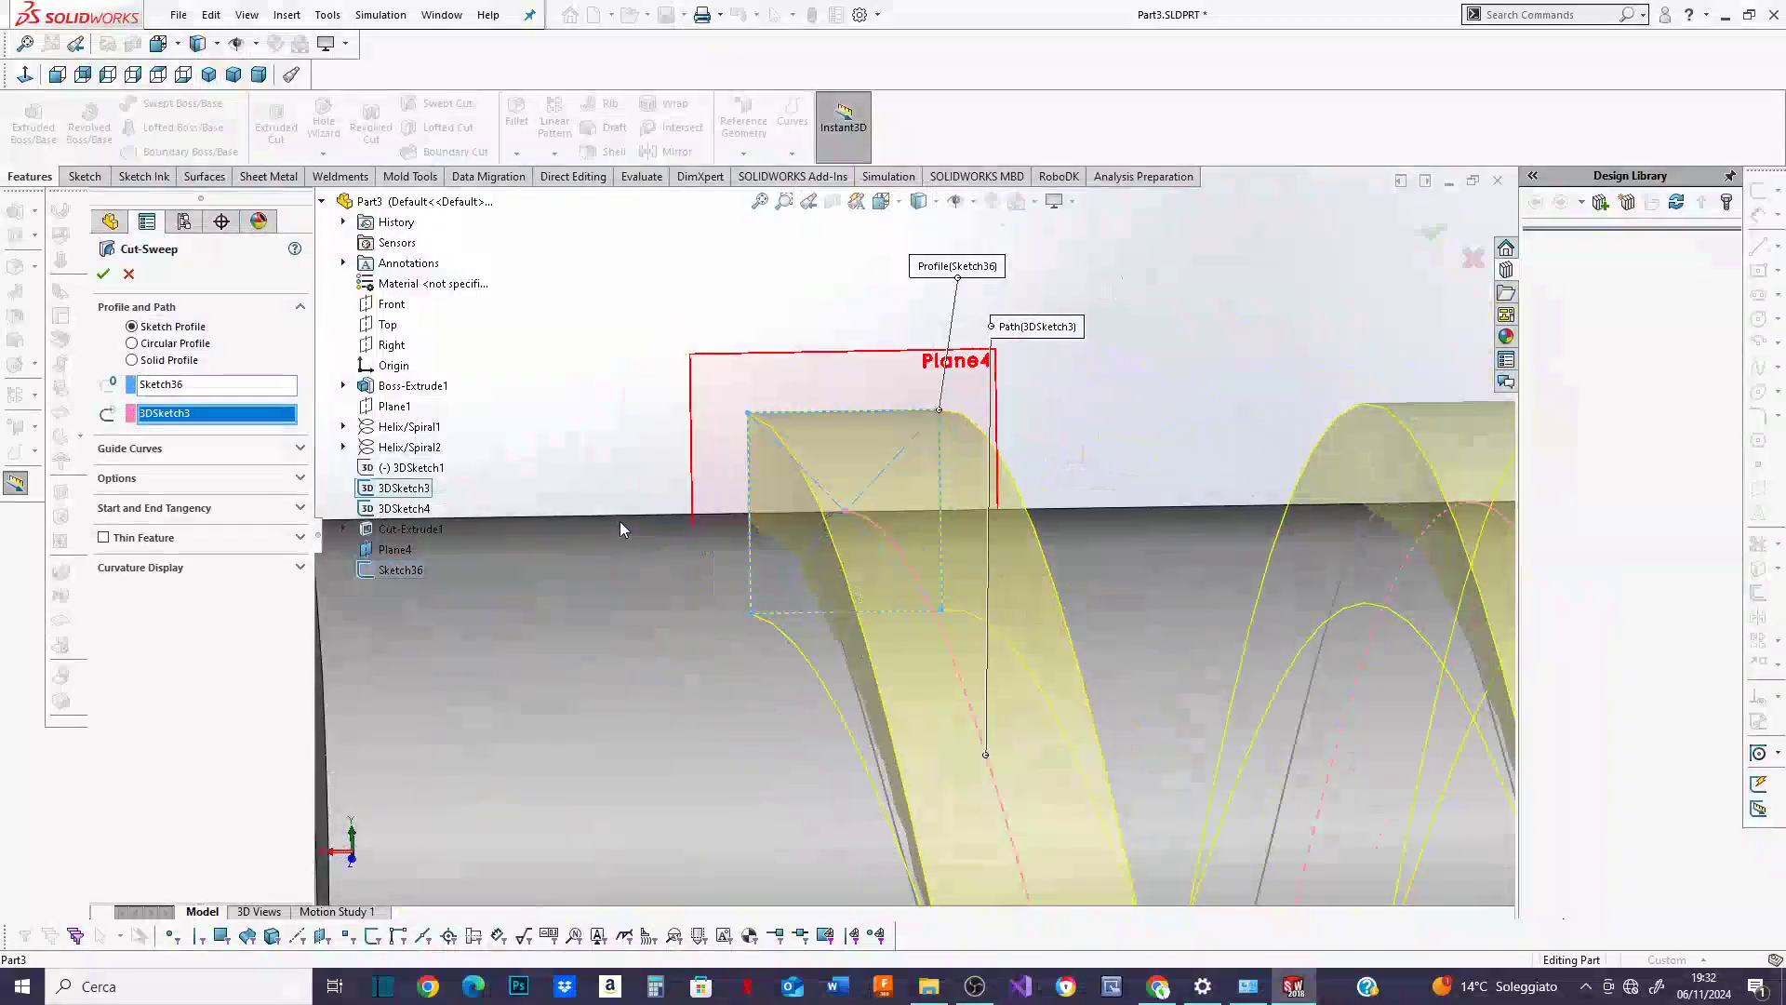
scroll(701, 573, up, 4)
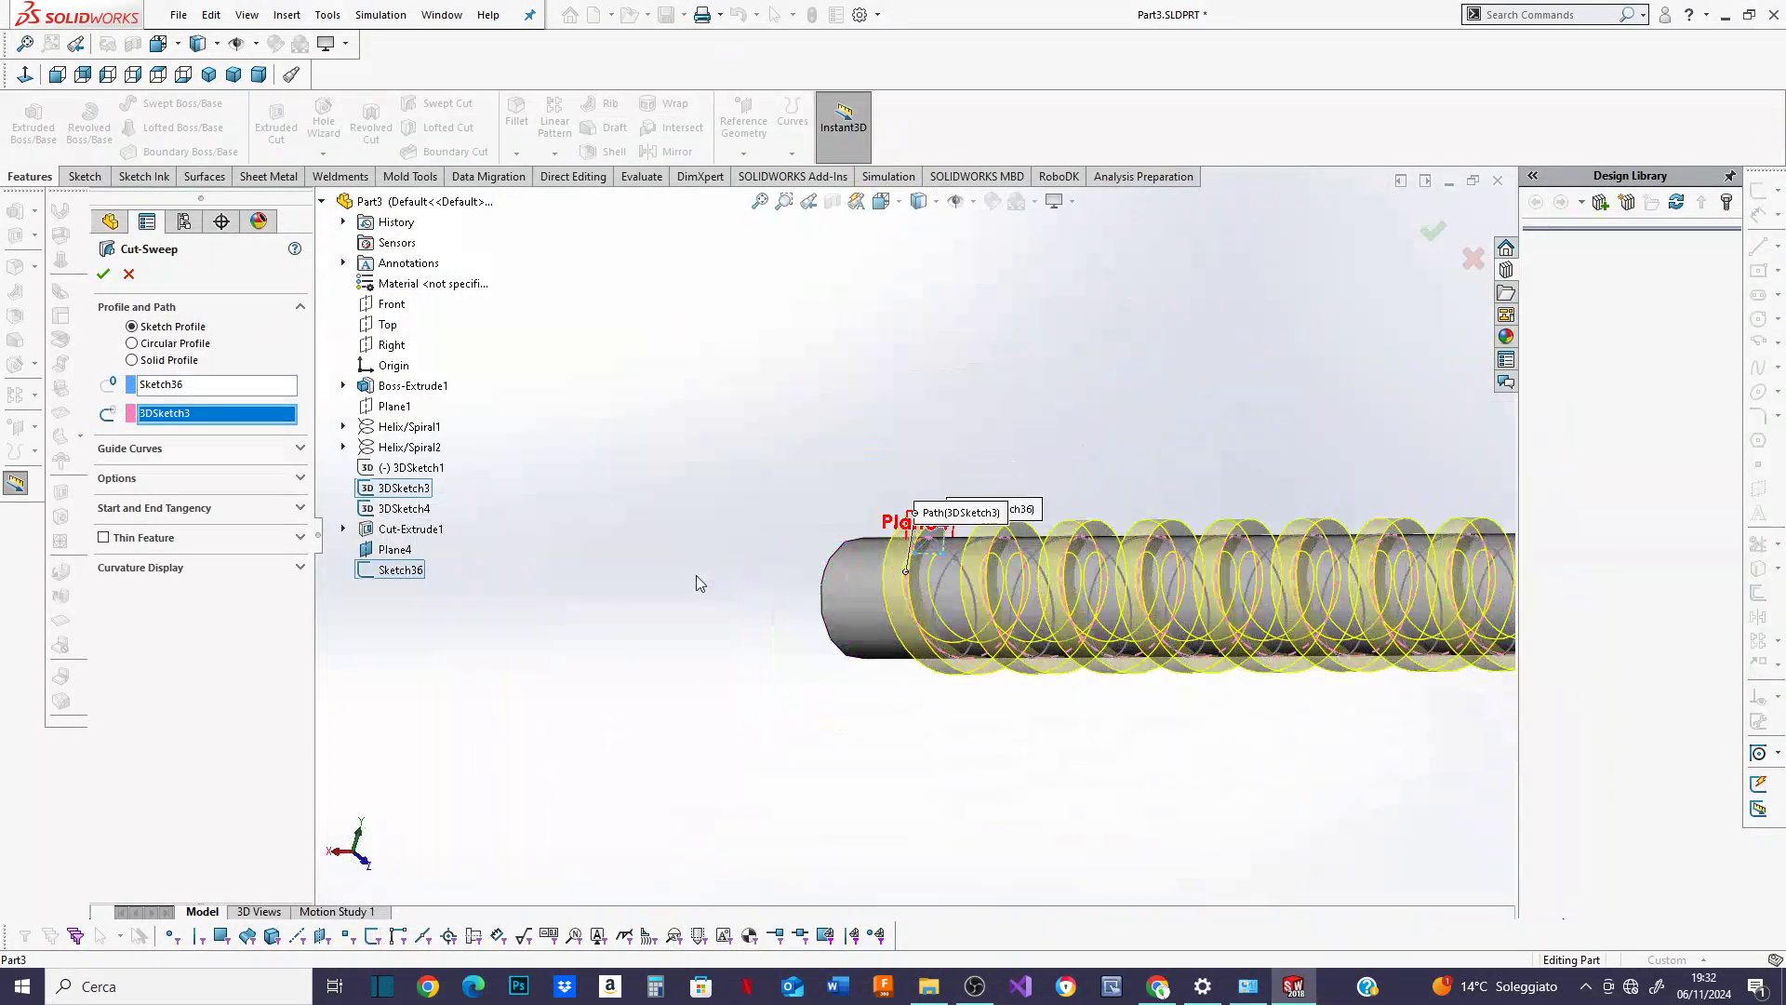
scroll(1209, 529, down, 5)
scroll(1055, 493, down, 4)
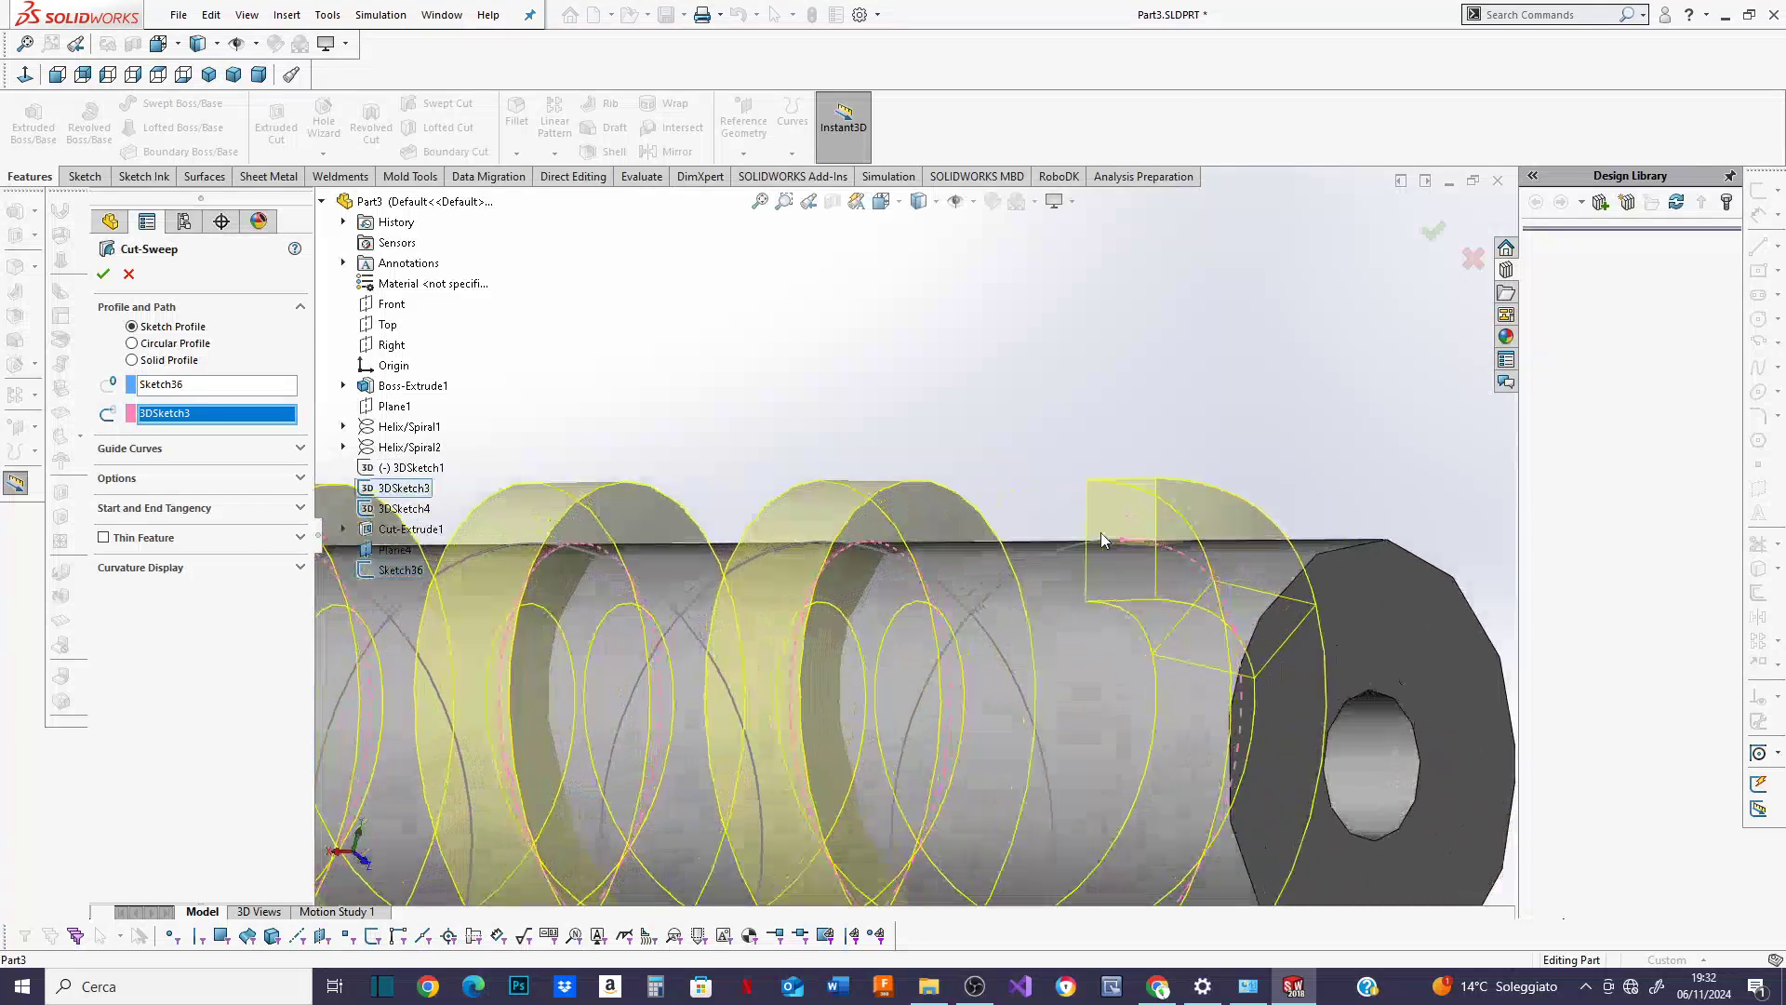
middle_drag(1102, 532, 1068, 588)
scroll(1067, 588, up, 8)
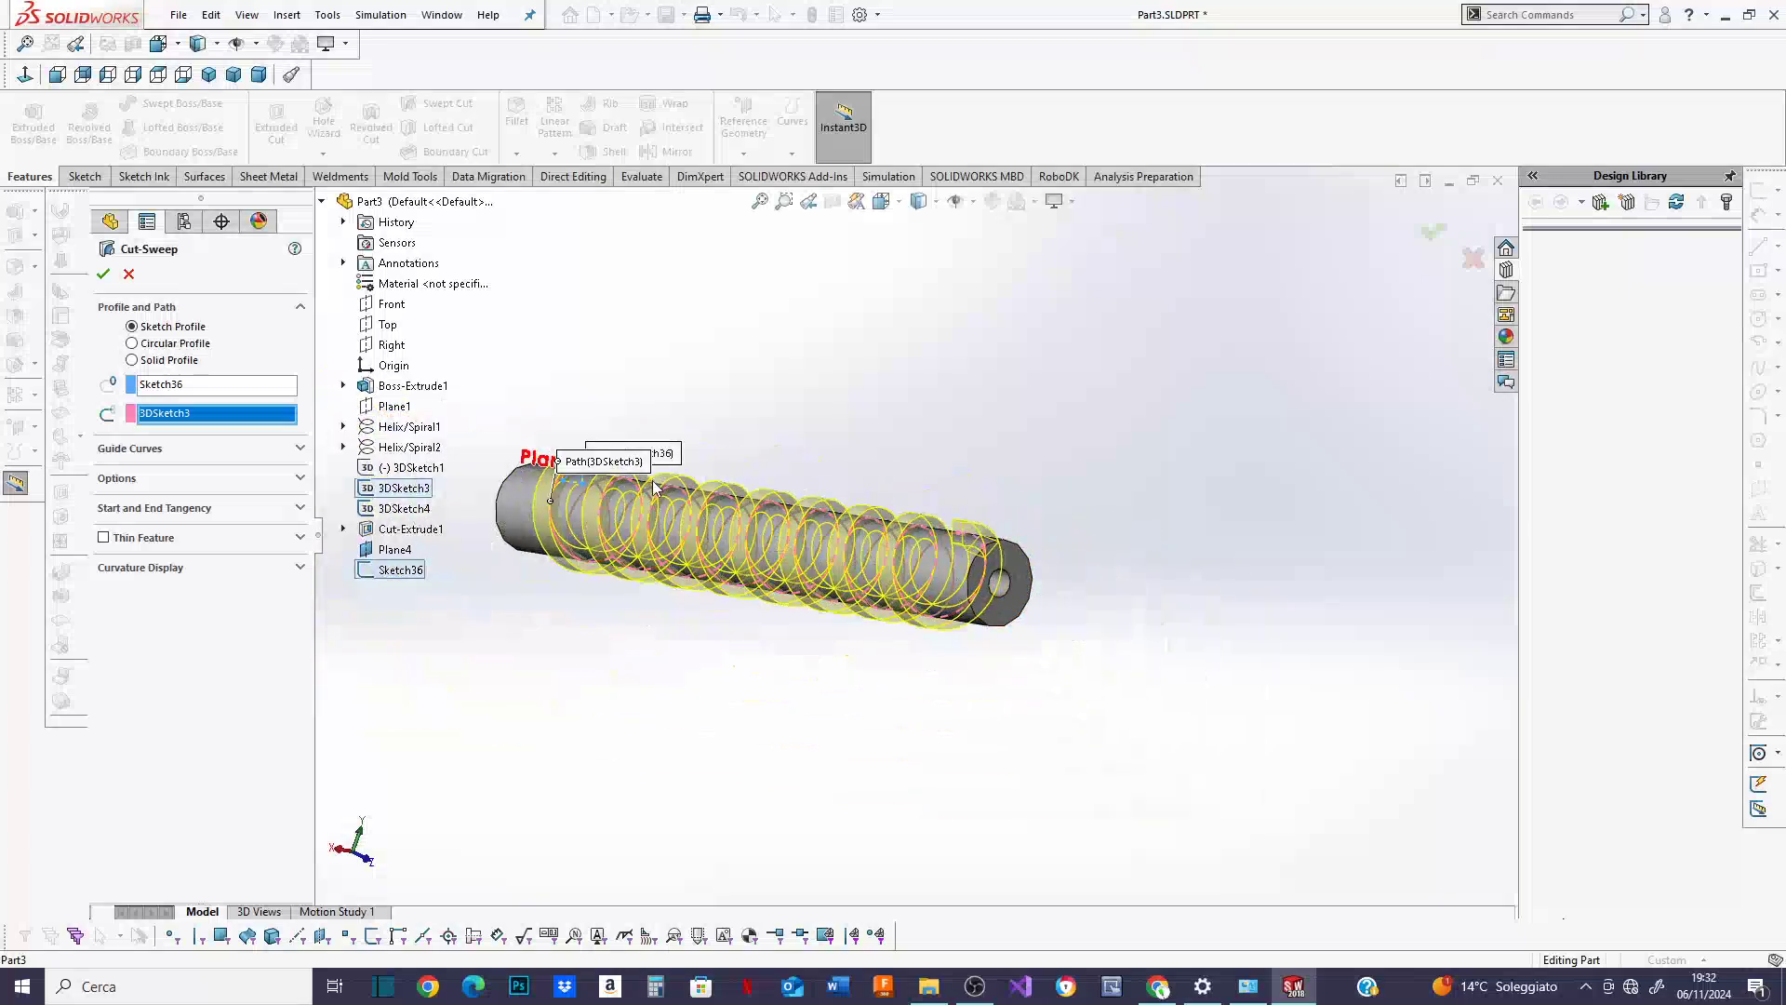
scroll(663, 494, down, 2)
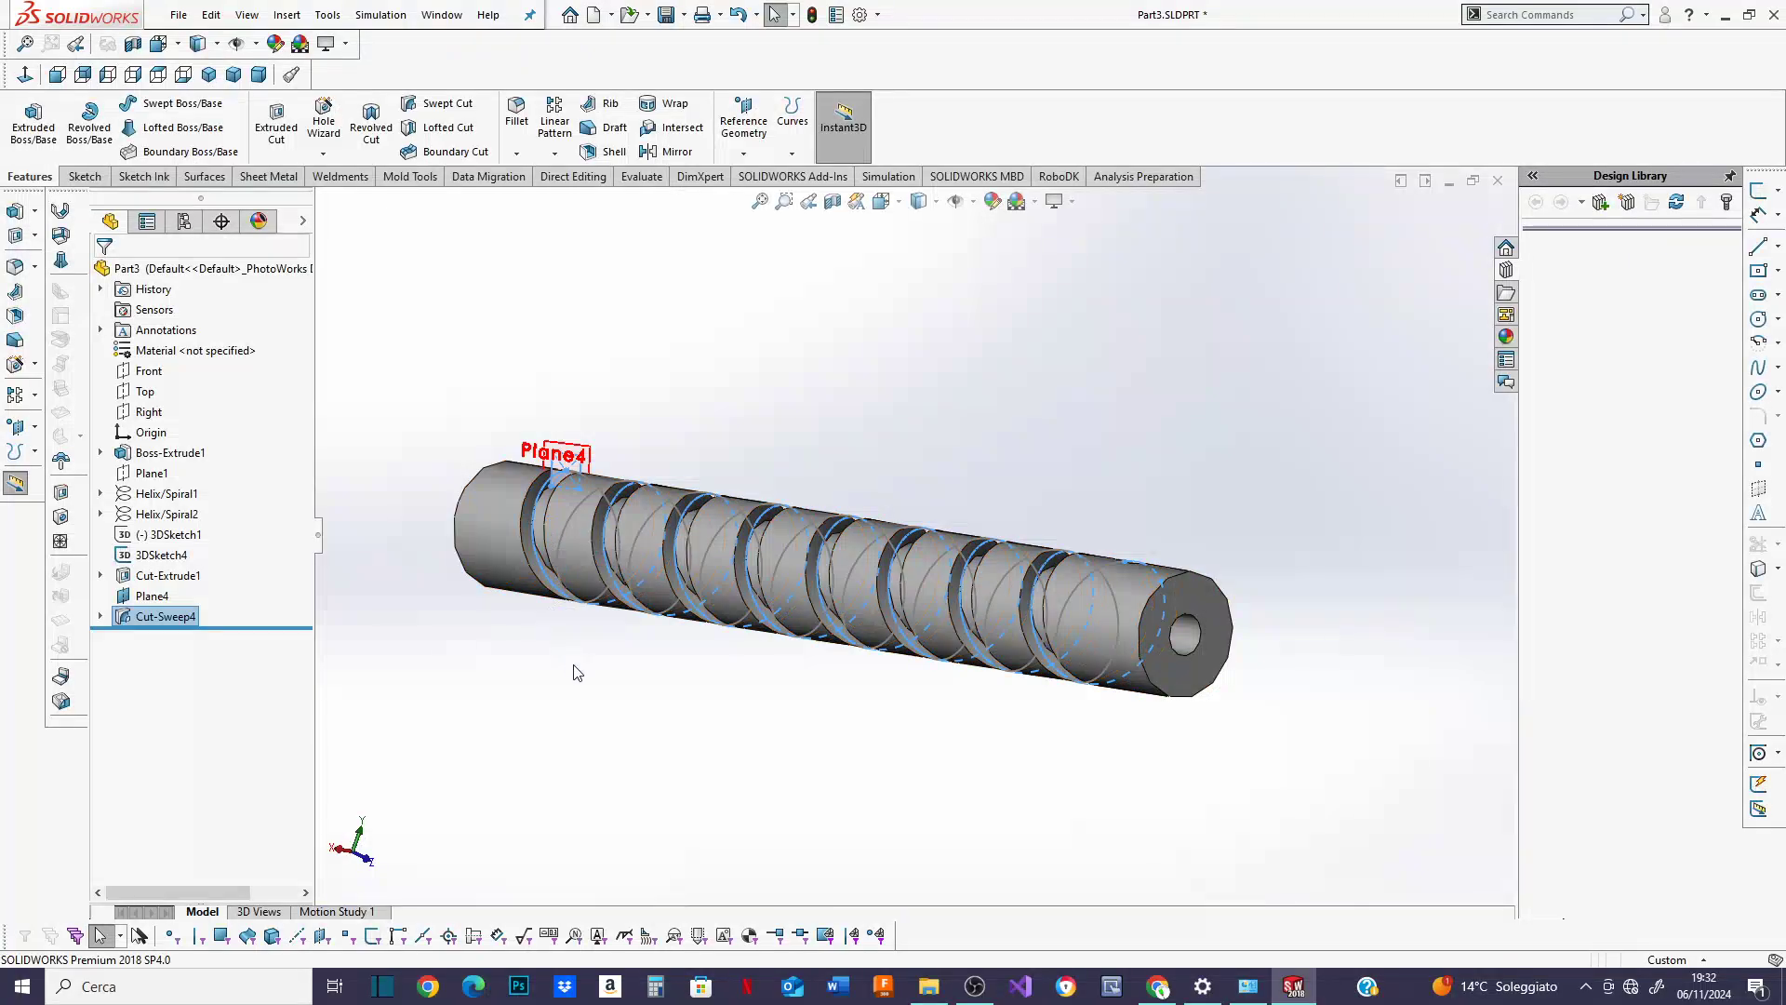
Examine the helical groove along the cylinder, especially its starting end at Plane4.
scroll(642, 534, down, 5)
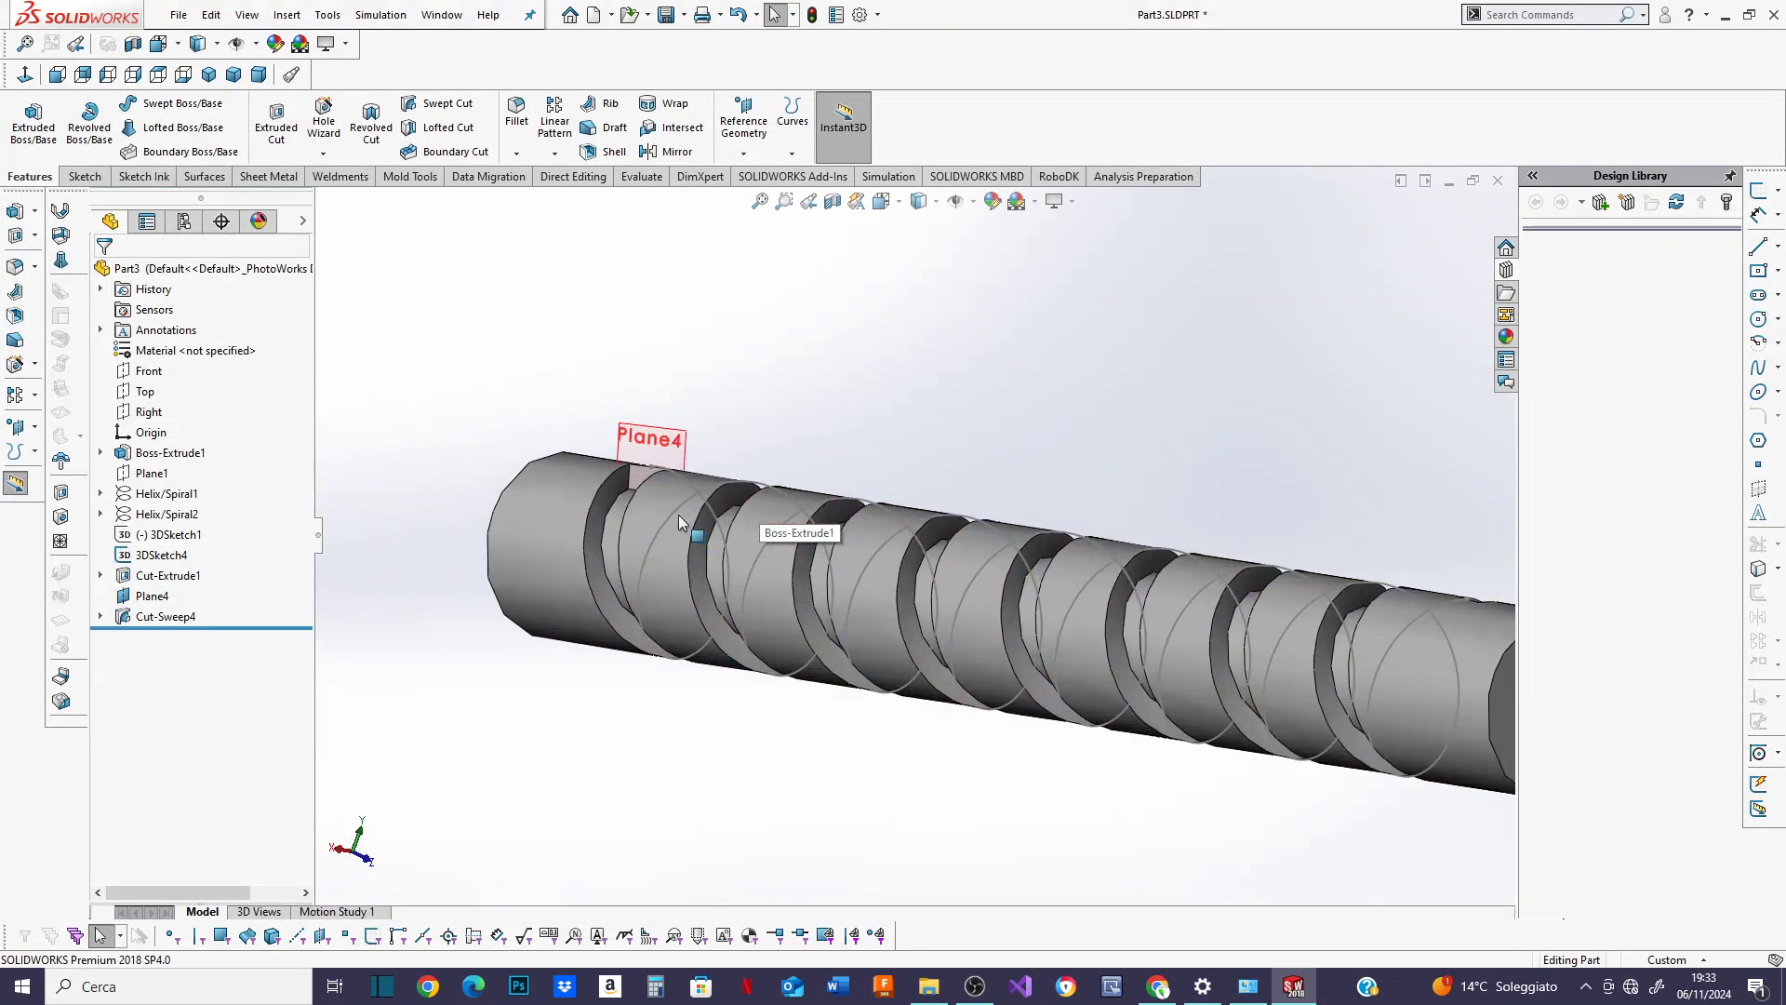
middle_drag(677, 513, 750, 522)
scroll(599, 463, down, 8)
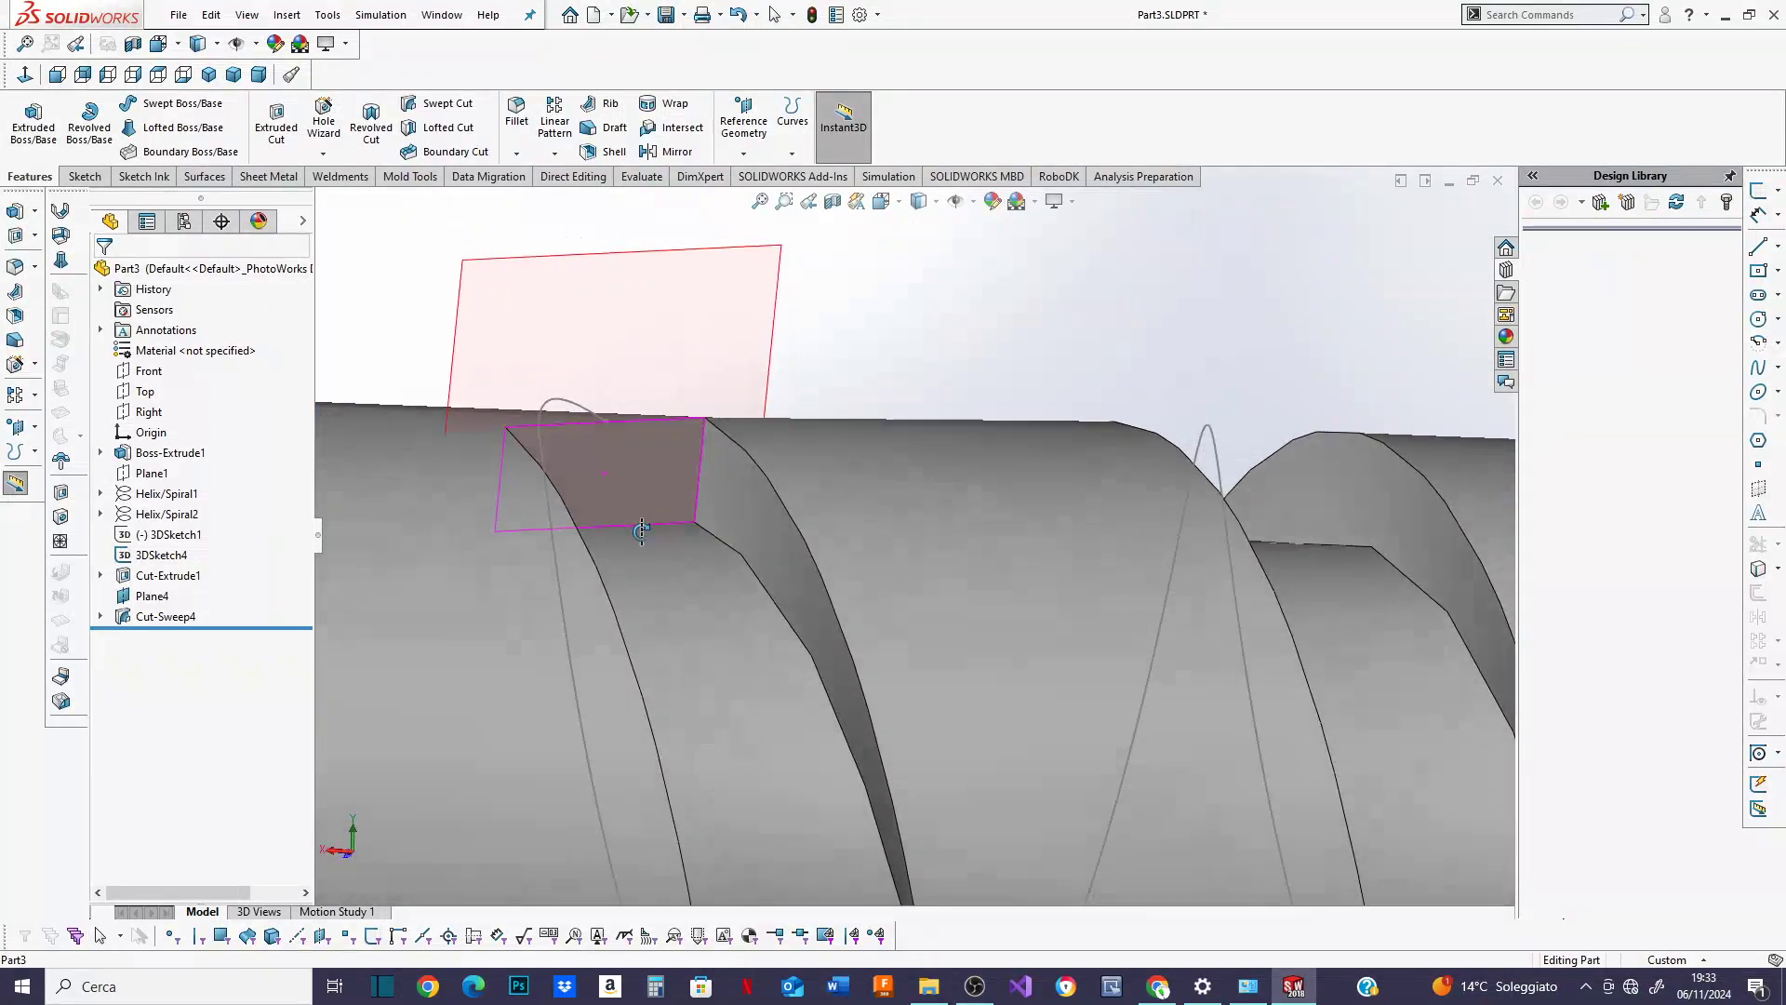
middle_drag(642, 531, 517, 543)
scroll(545, 545, up, 12)
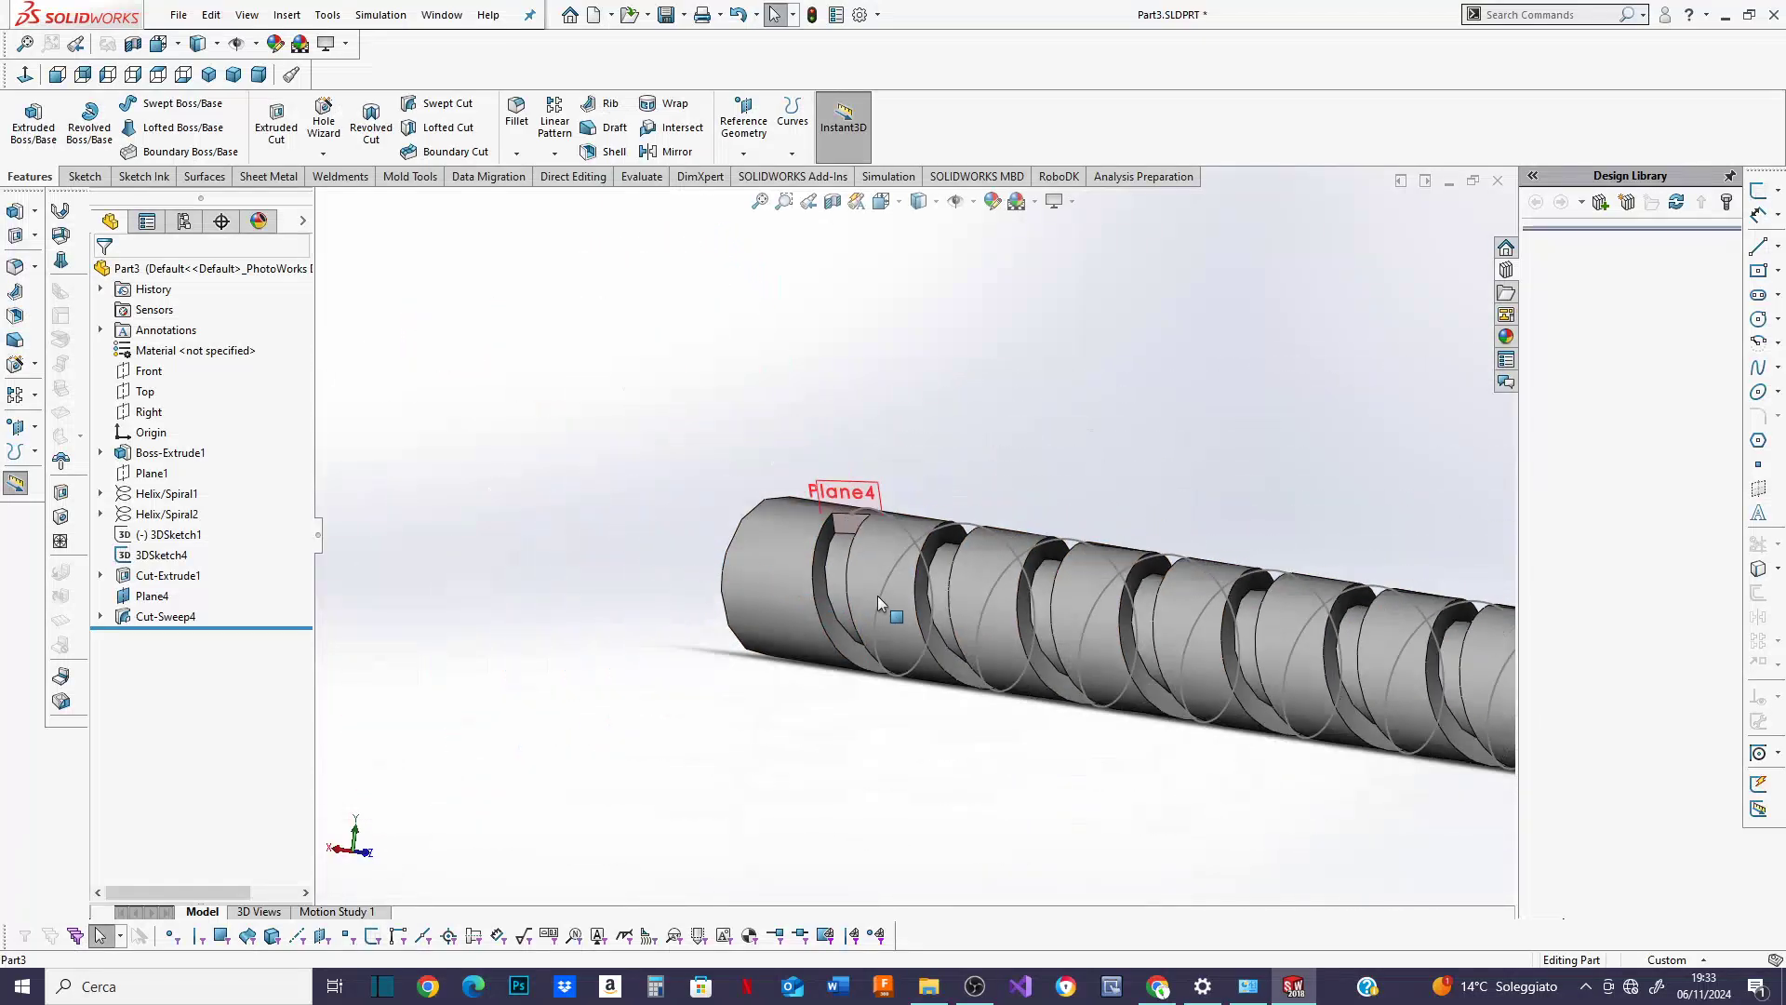
scroll(1063, 583, down, 6)
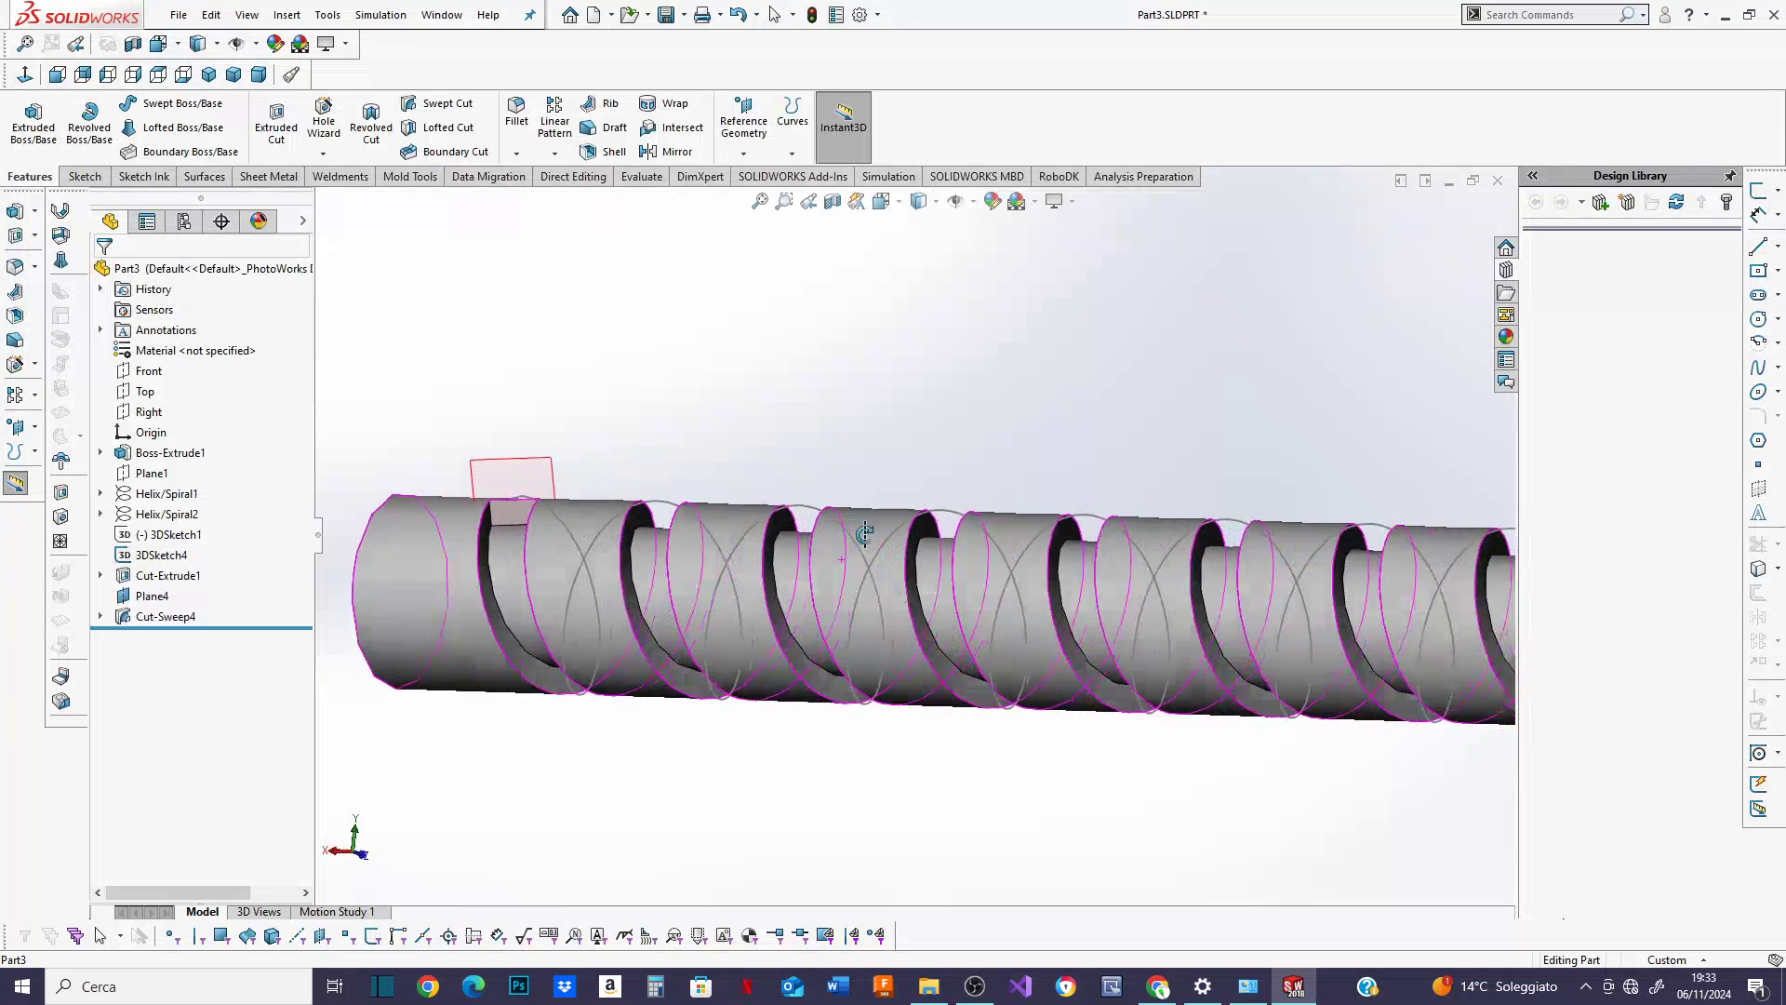
scroll(727, 558, down, 6)
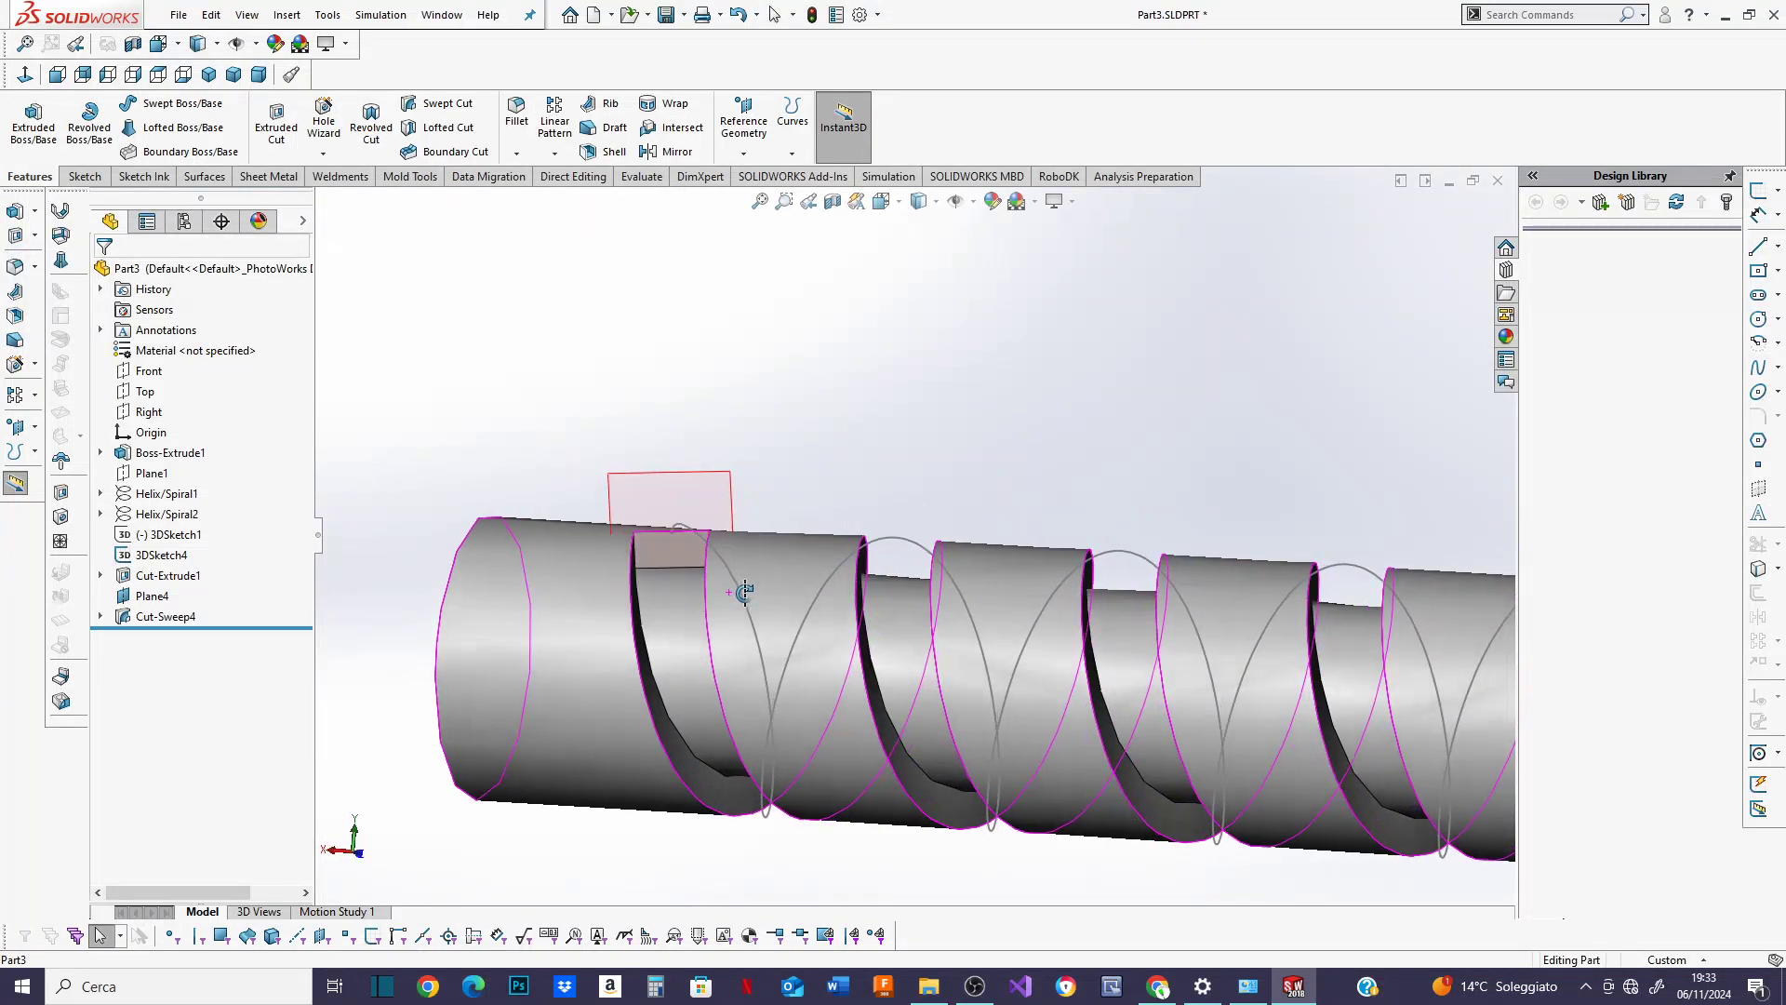
scroll(709, 547, down, 2)
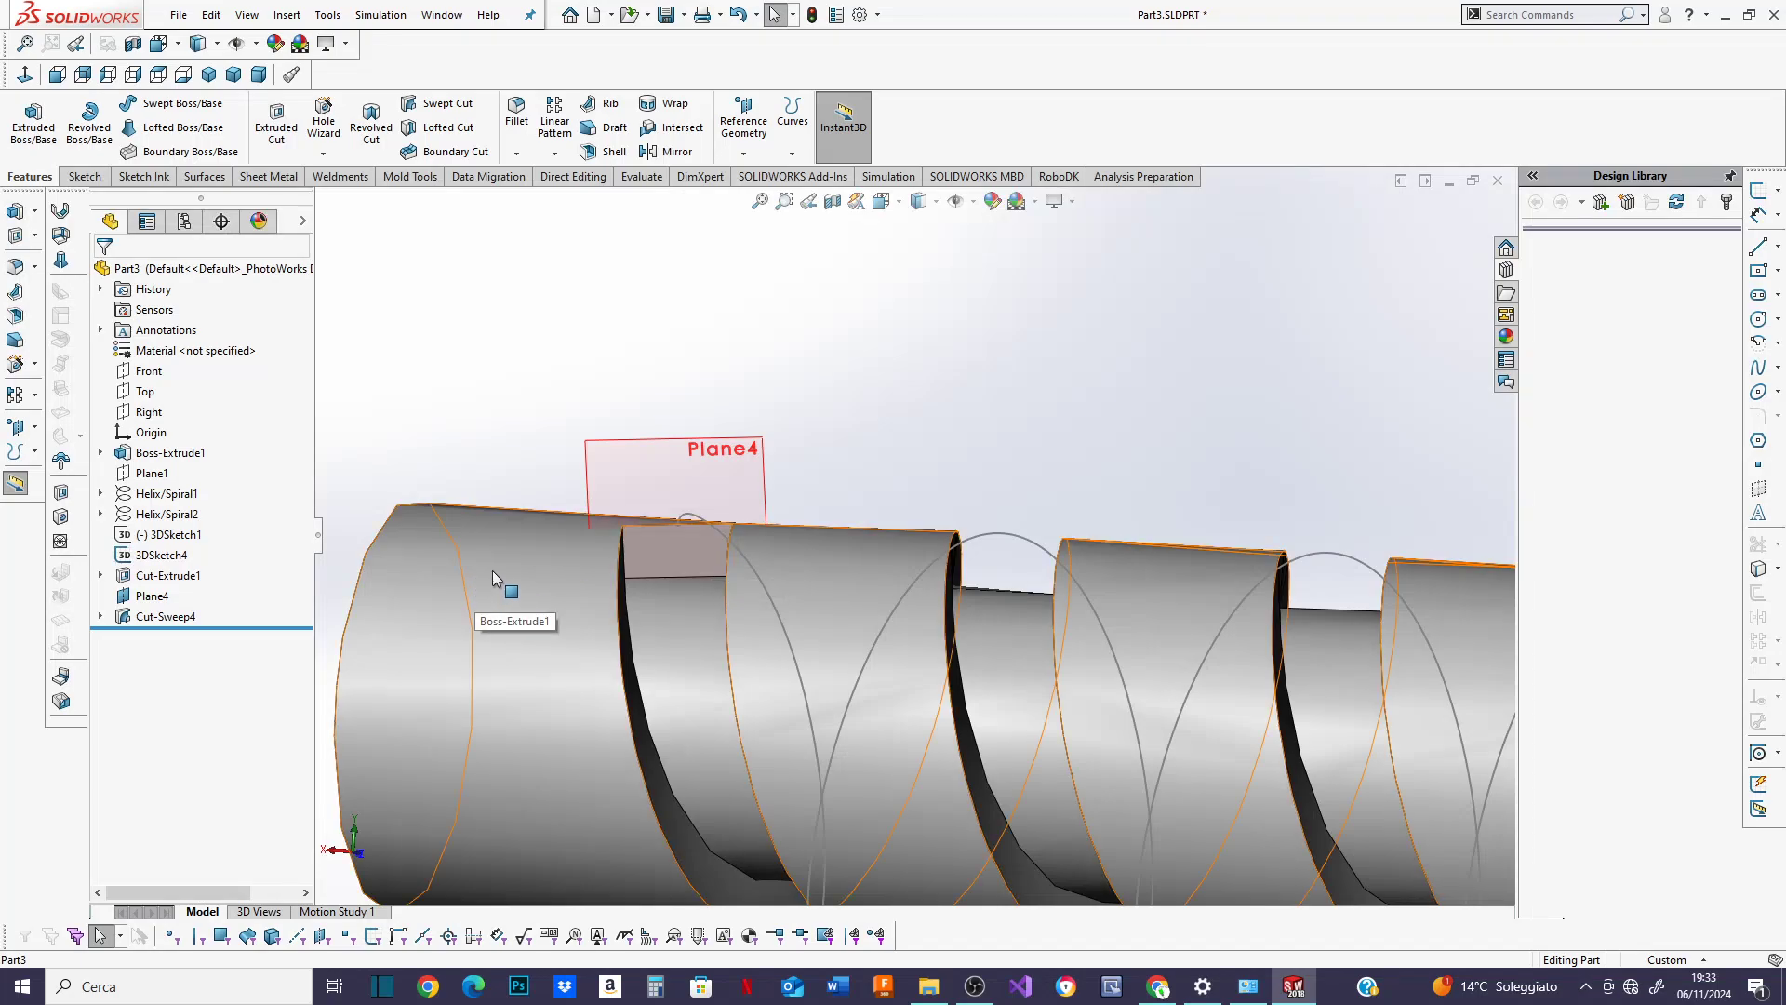
Sketch a center rectangle about 4.66 by 6.67 mm on Plane4, centred on the end point of the helical curve.
click(84, 177)
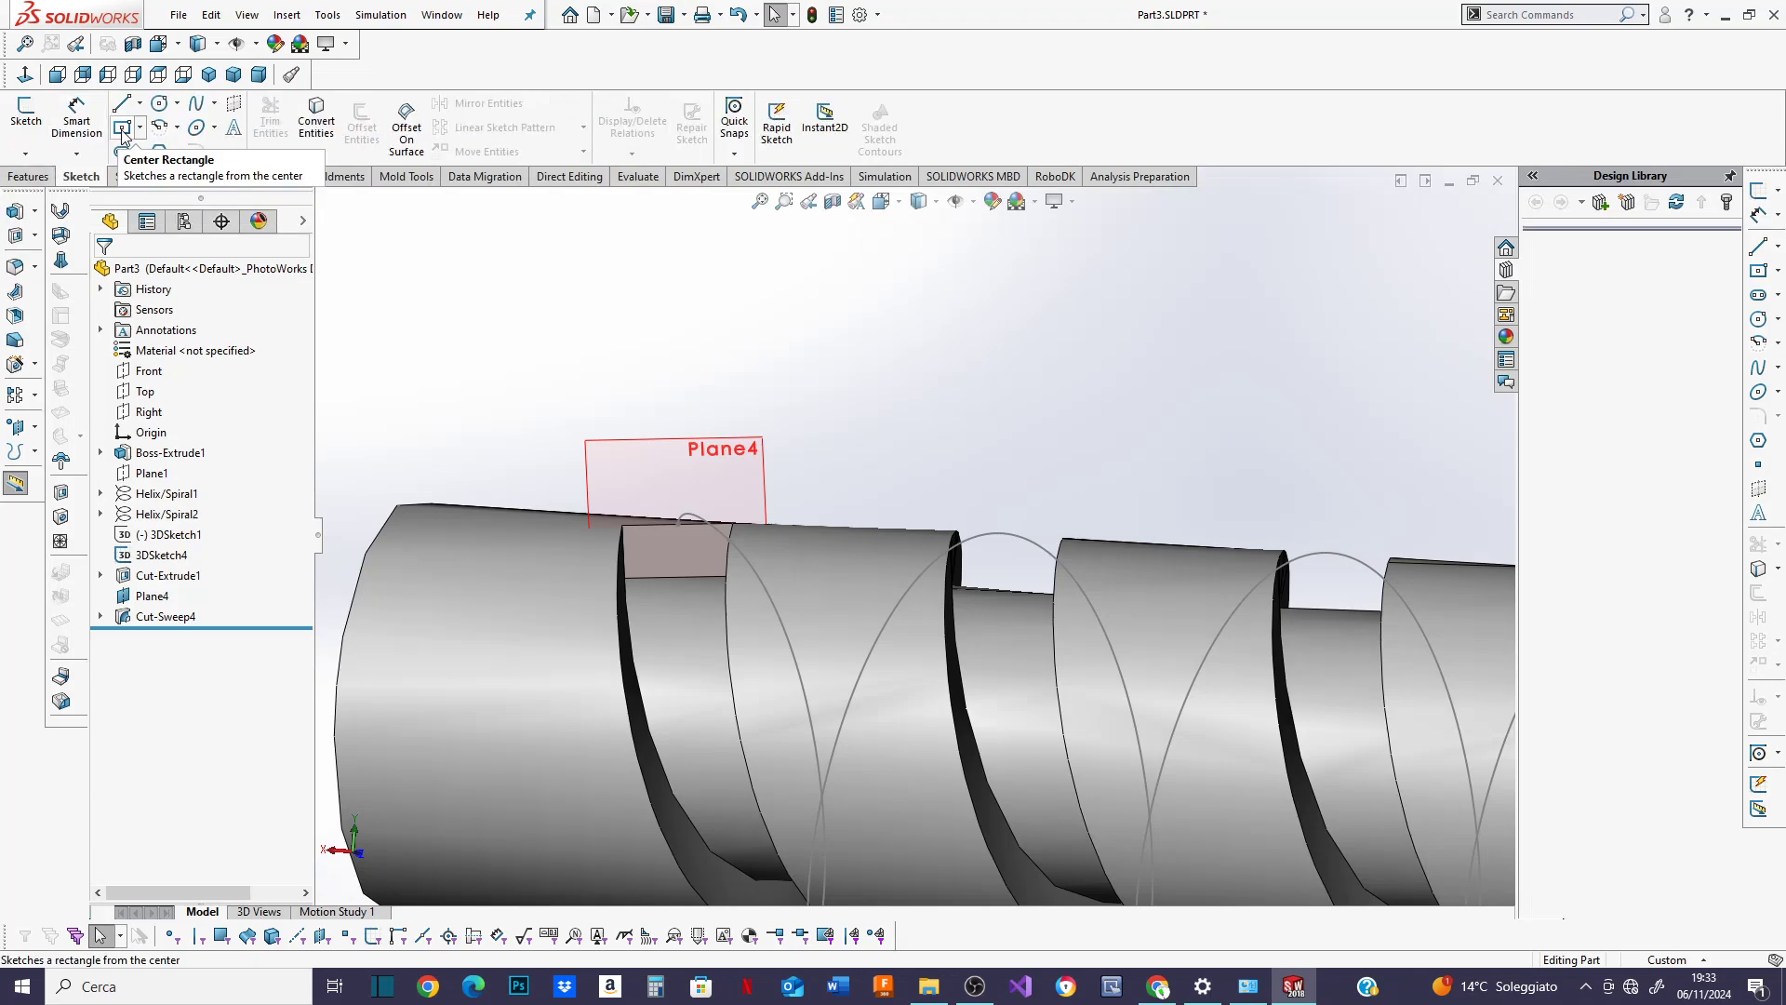
click(26, 113)
scroll(657, 560, down, 2)
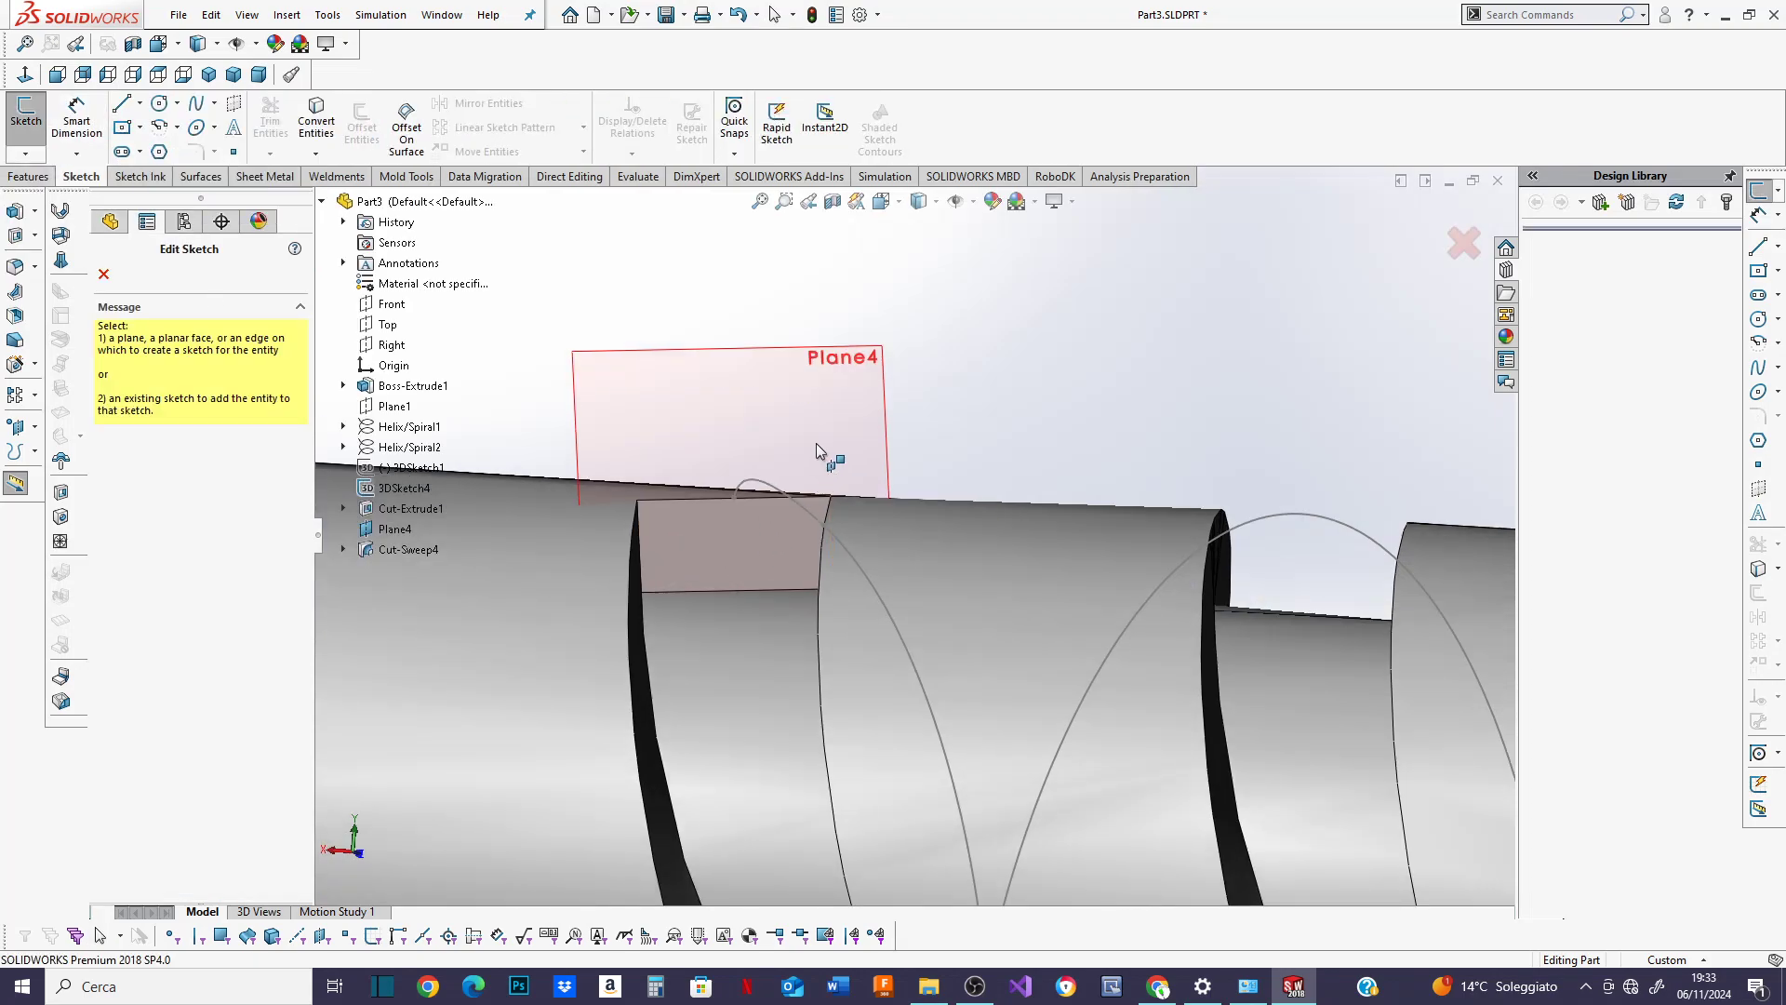
click(761, 352)
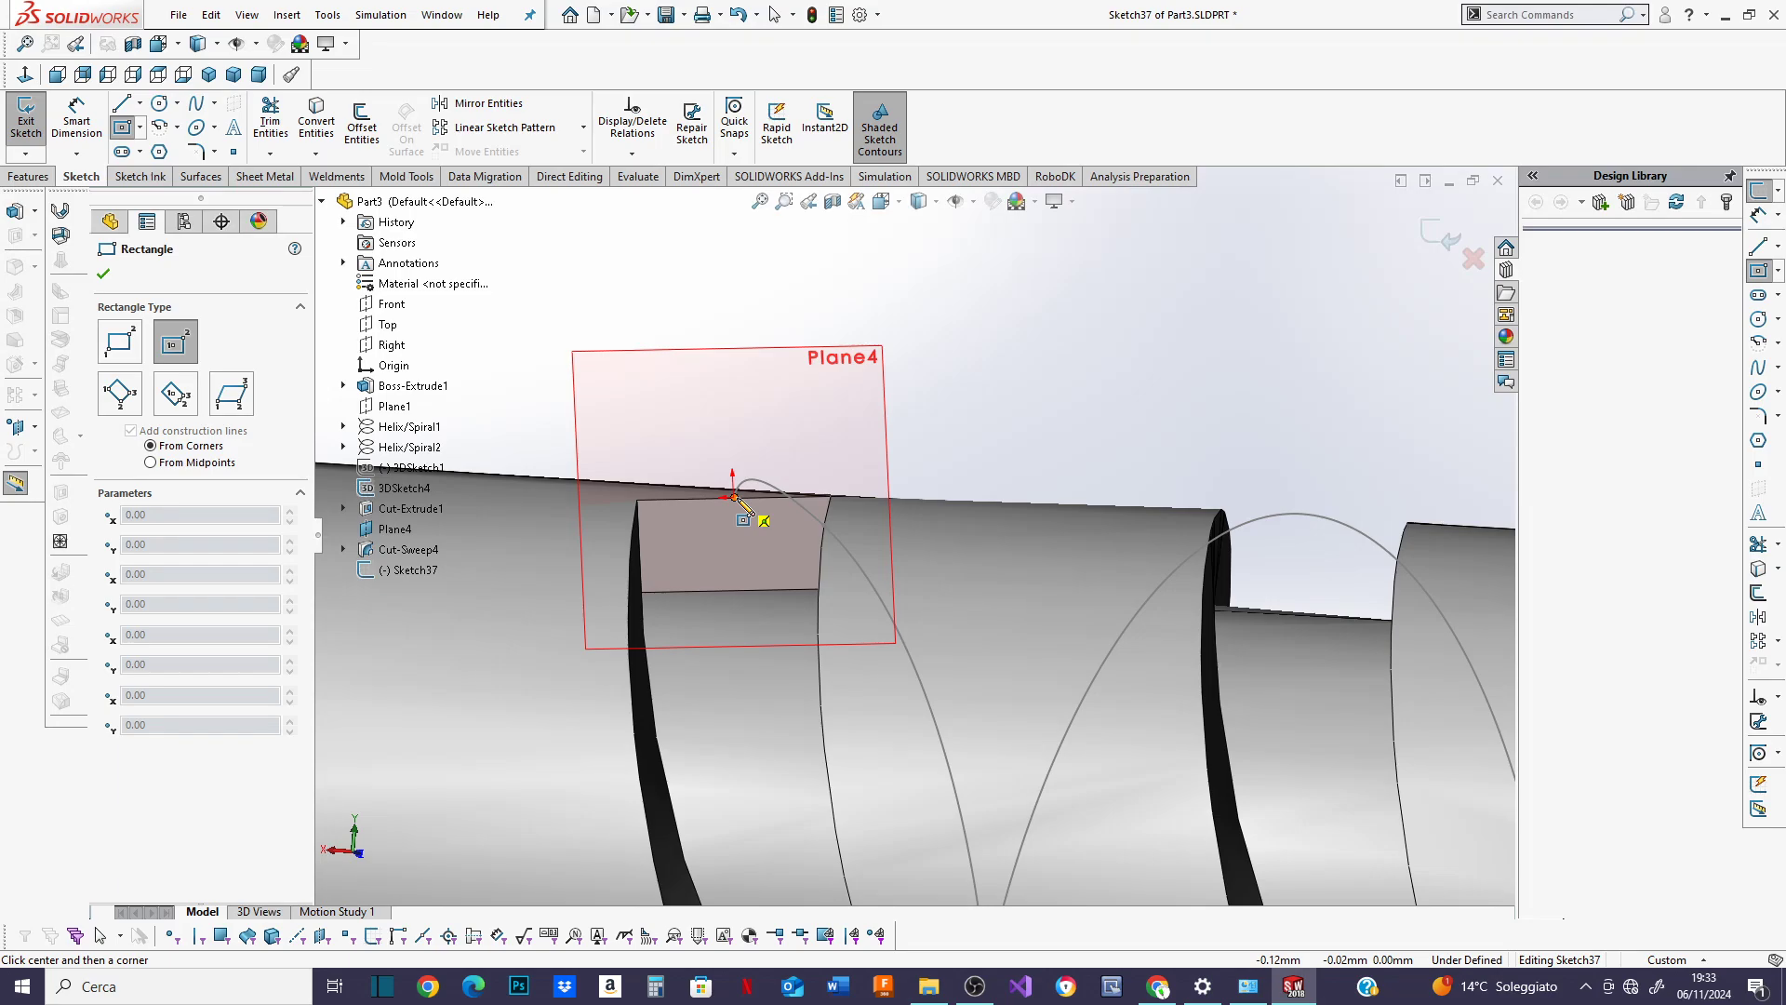
click(734, 498)
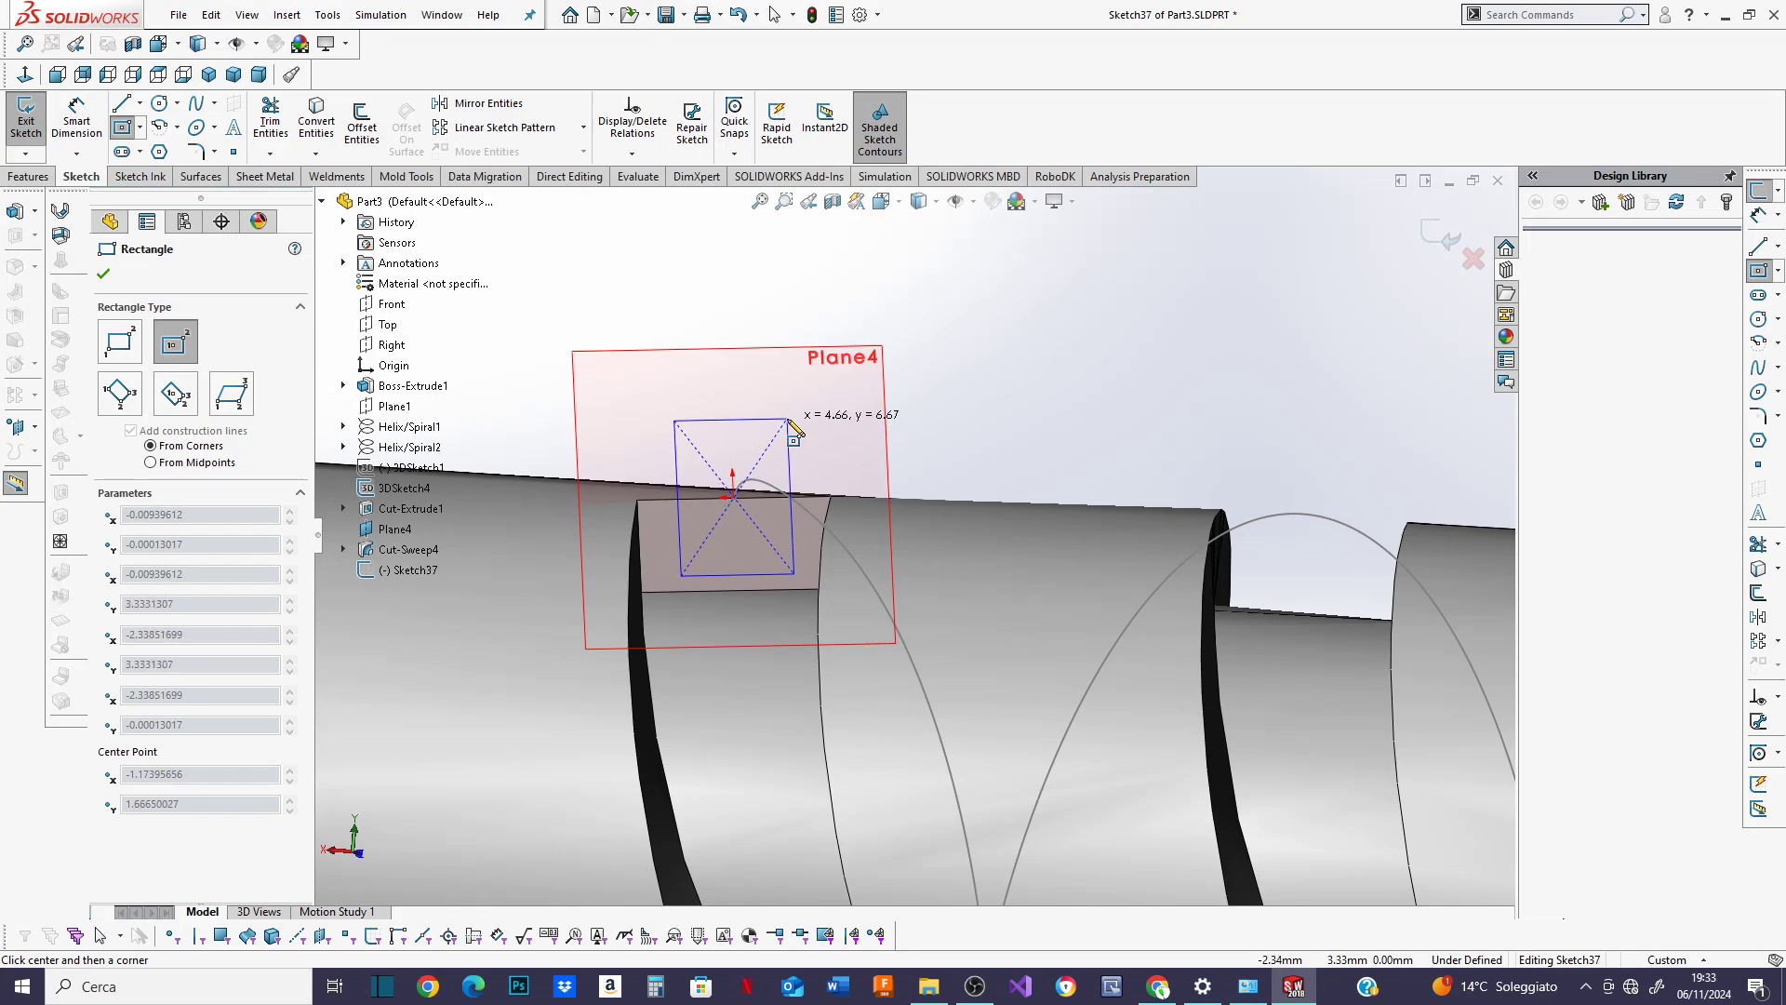
click(789, 420)
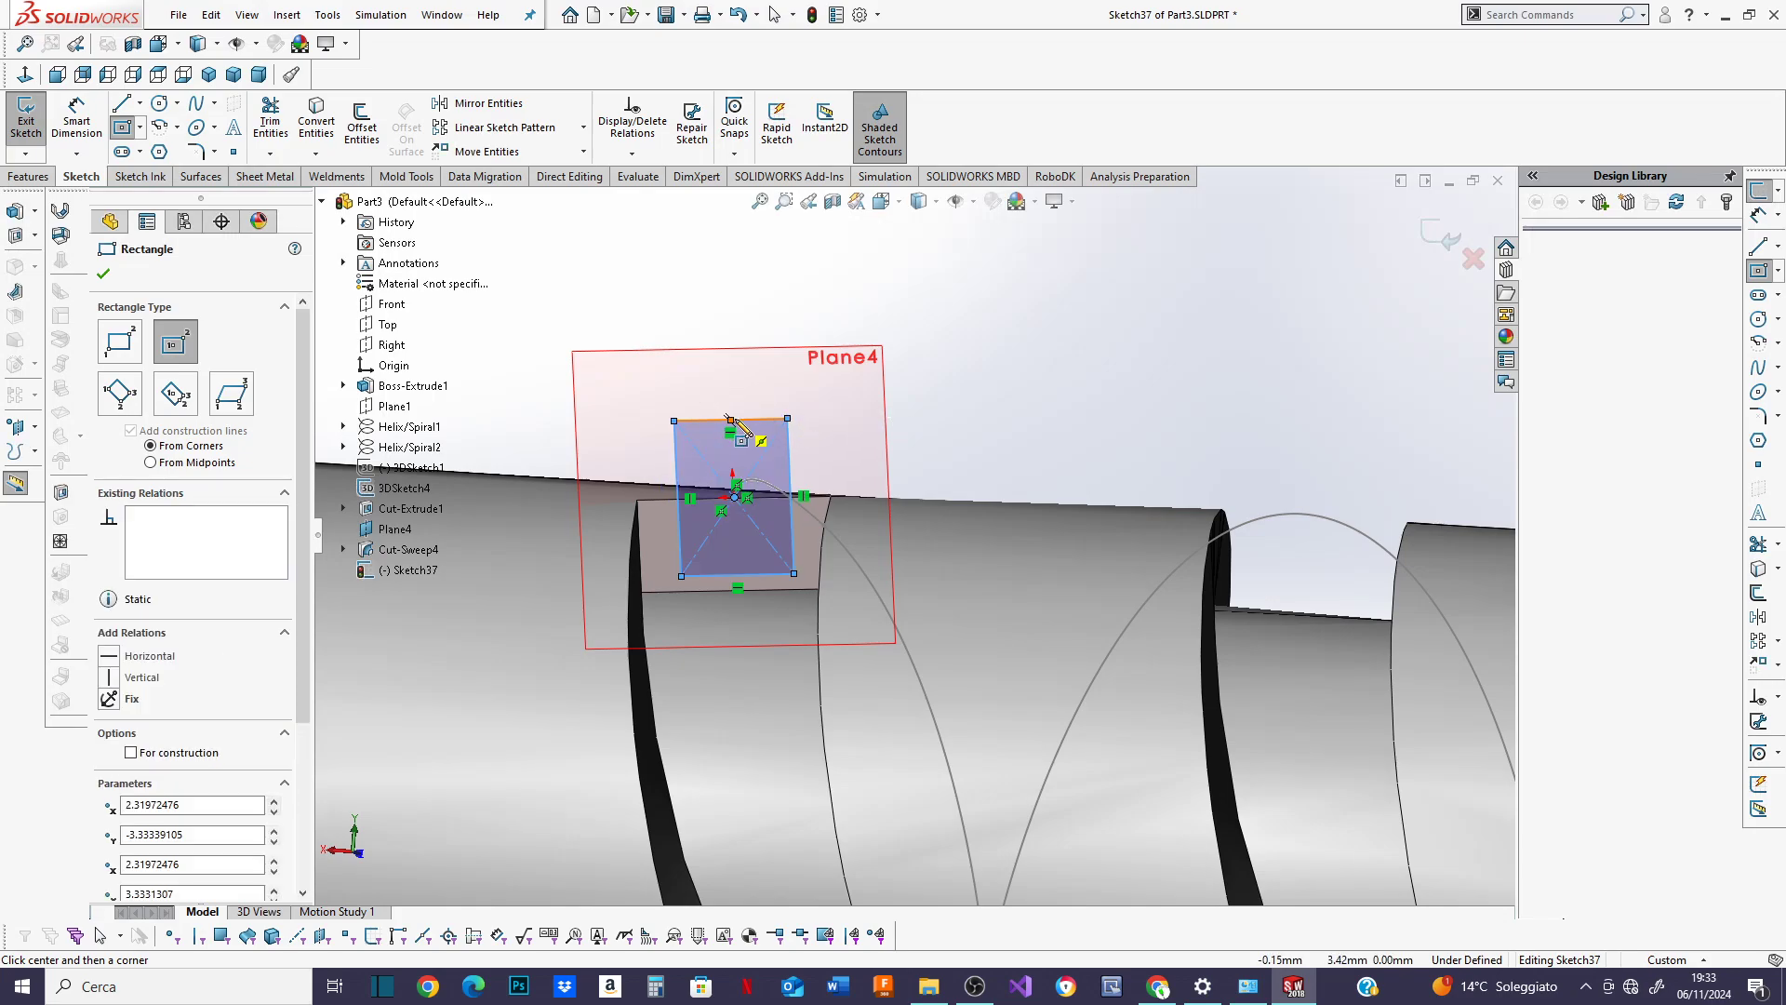
Dimension the new rectangle's horizontal upper edge to 4 mm.
right_click(758, 430)
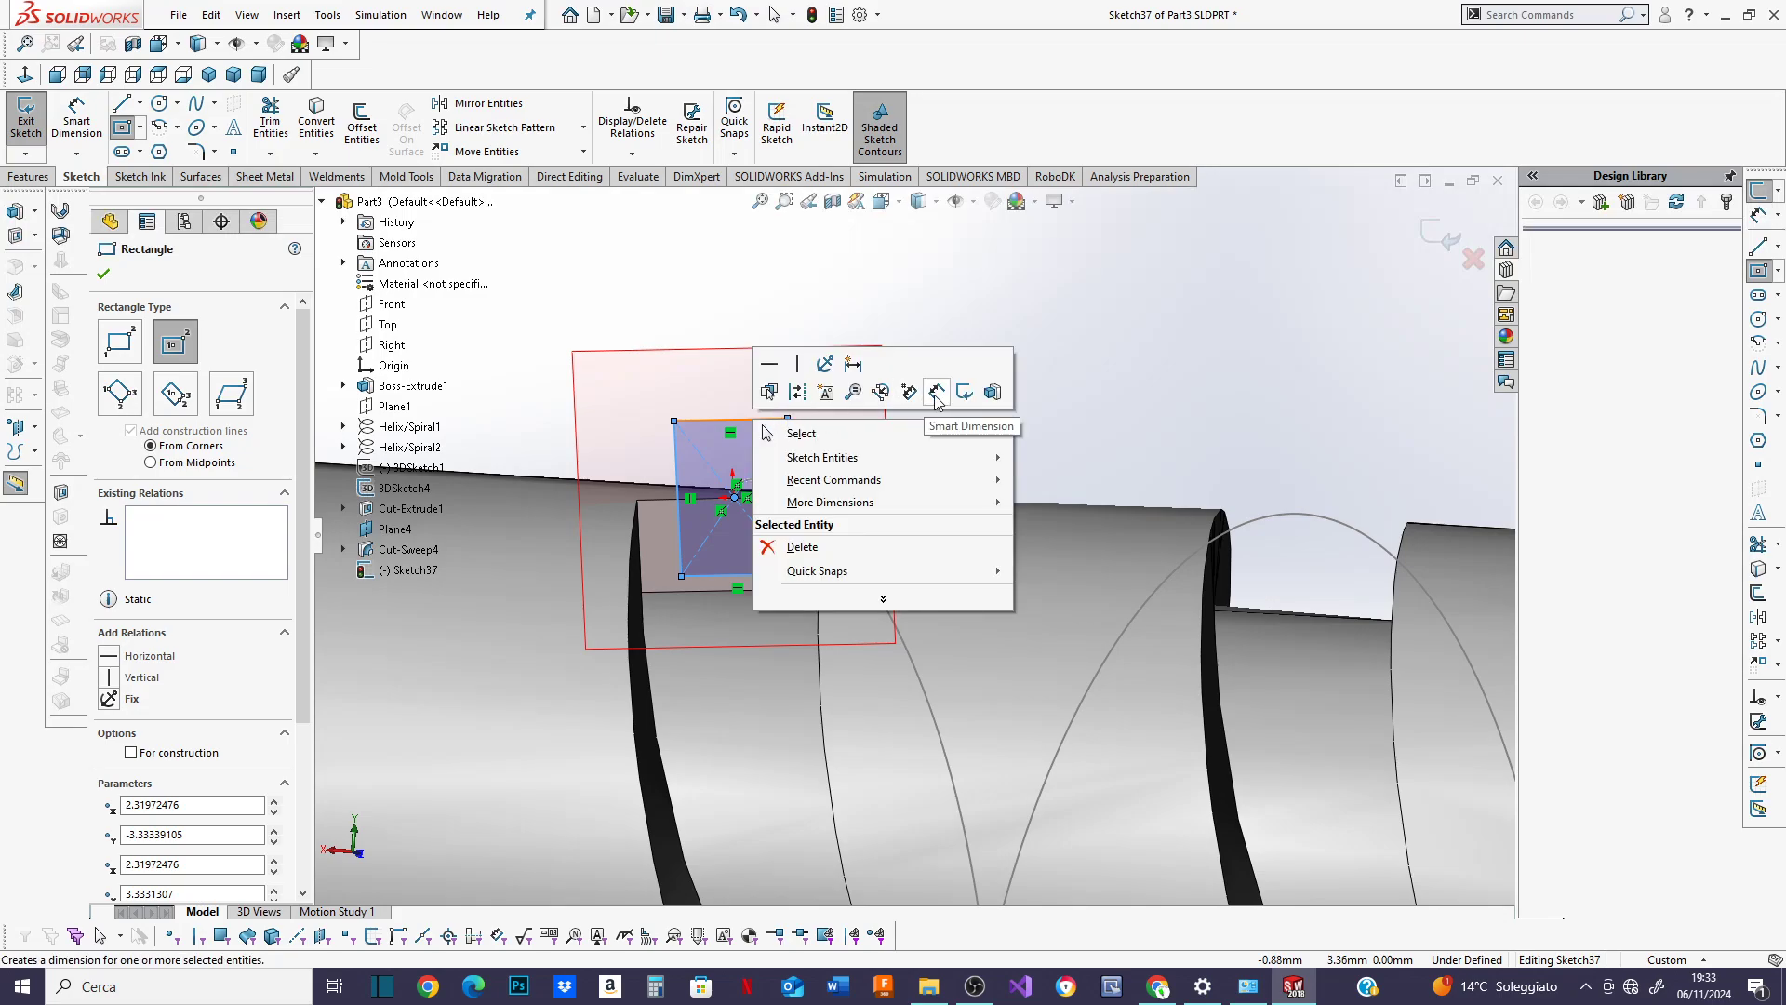
click(938, 398)
click(740, 426)
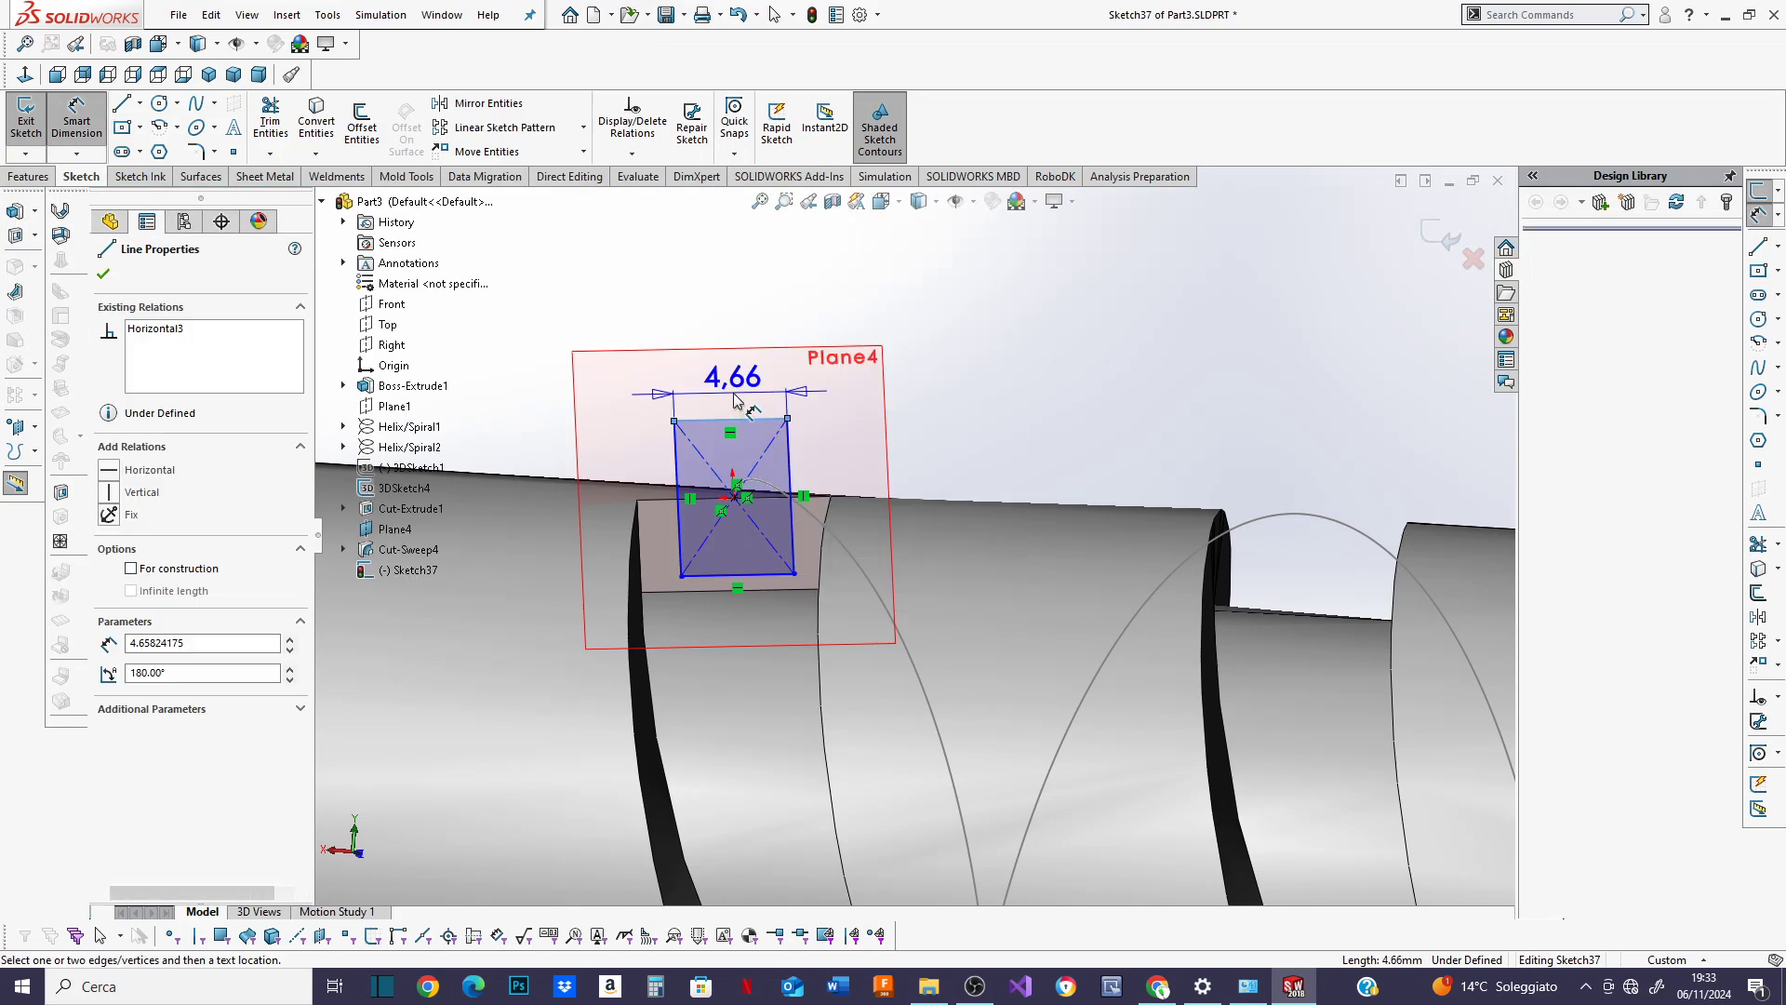
click(733, 386)
text(4)
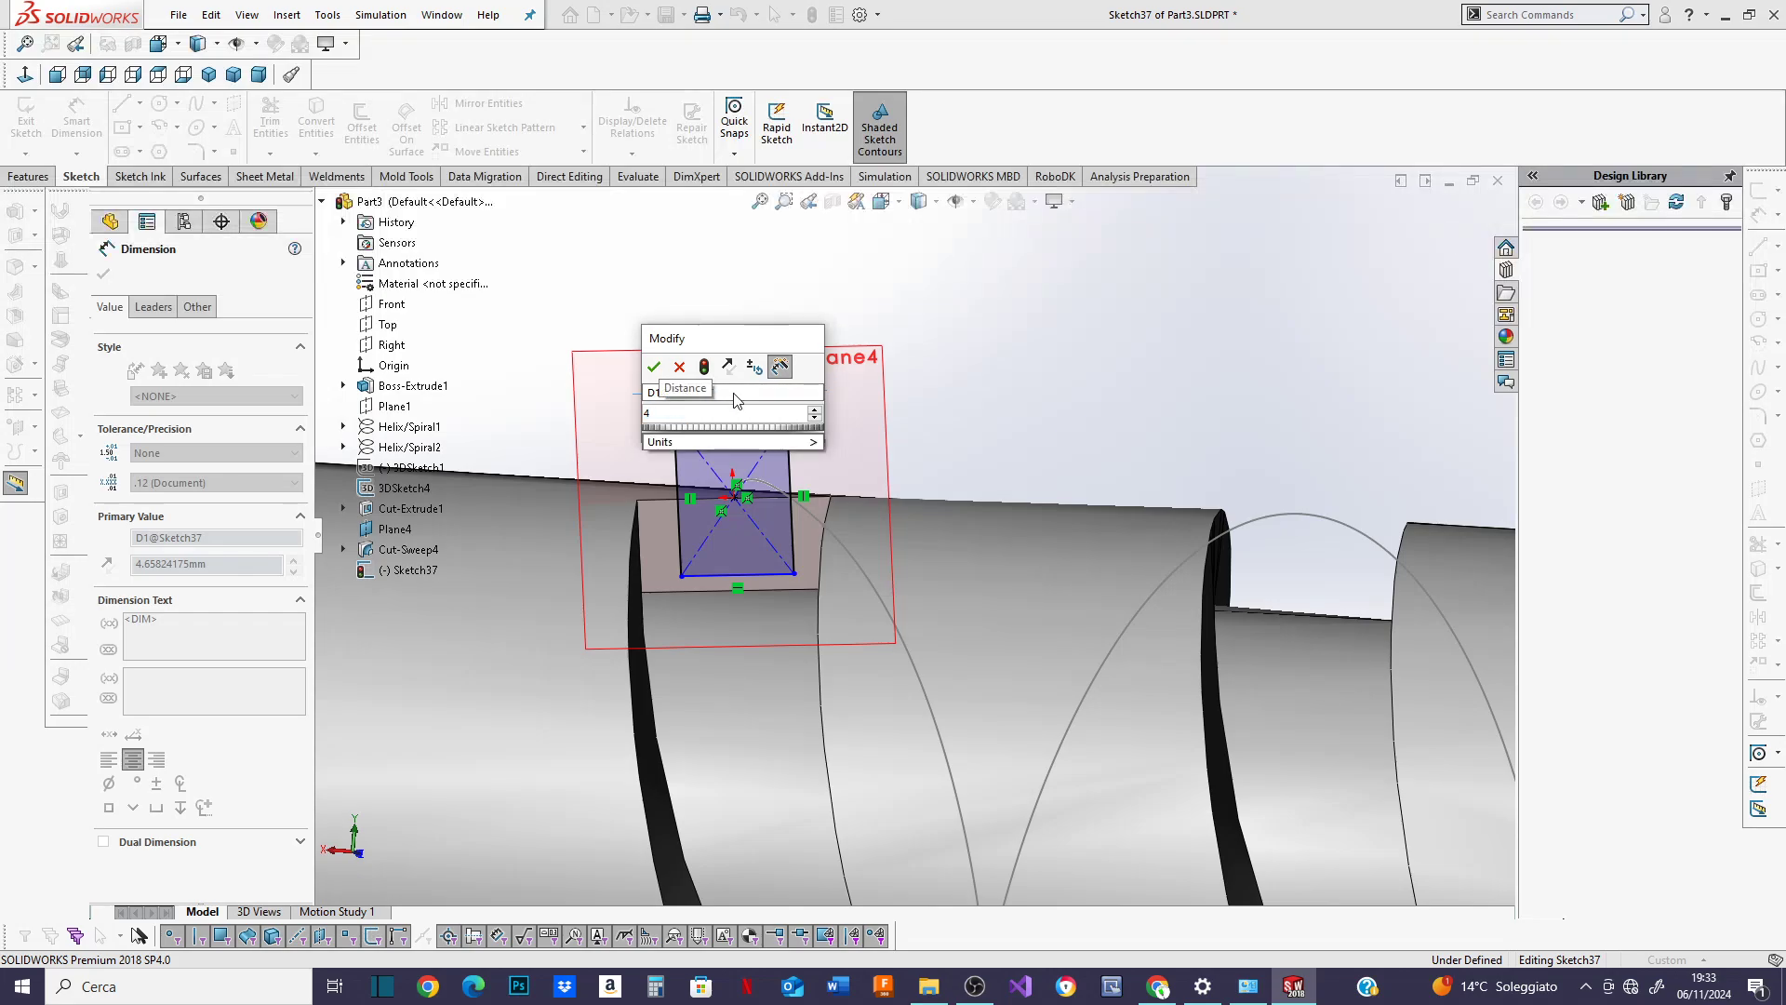
click(654, 367)
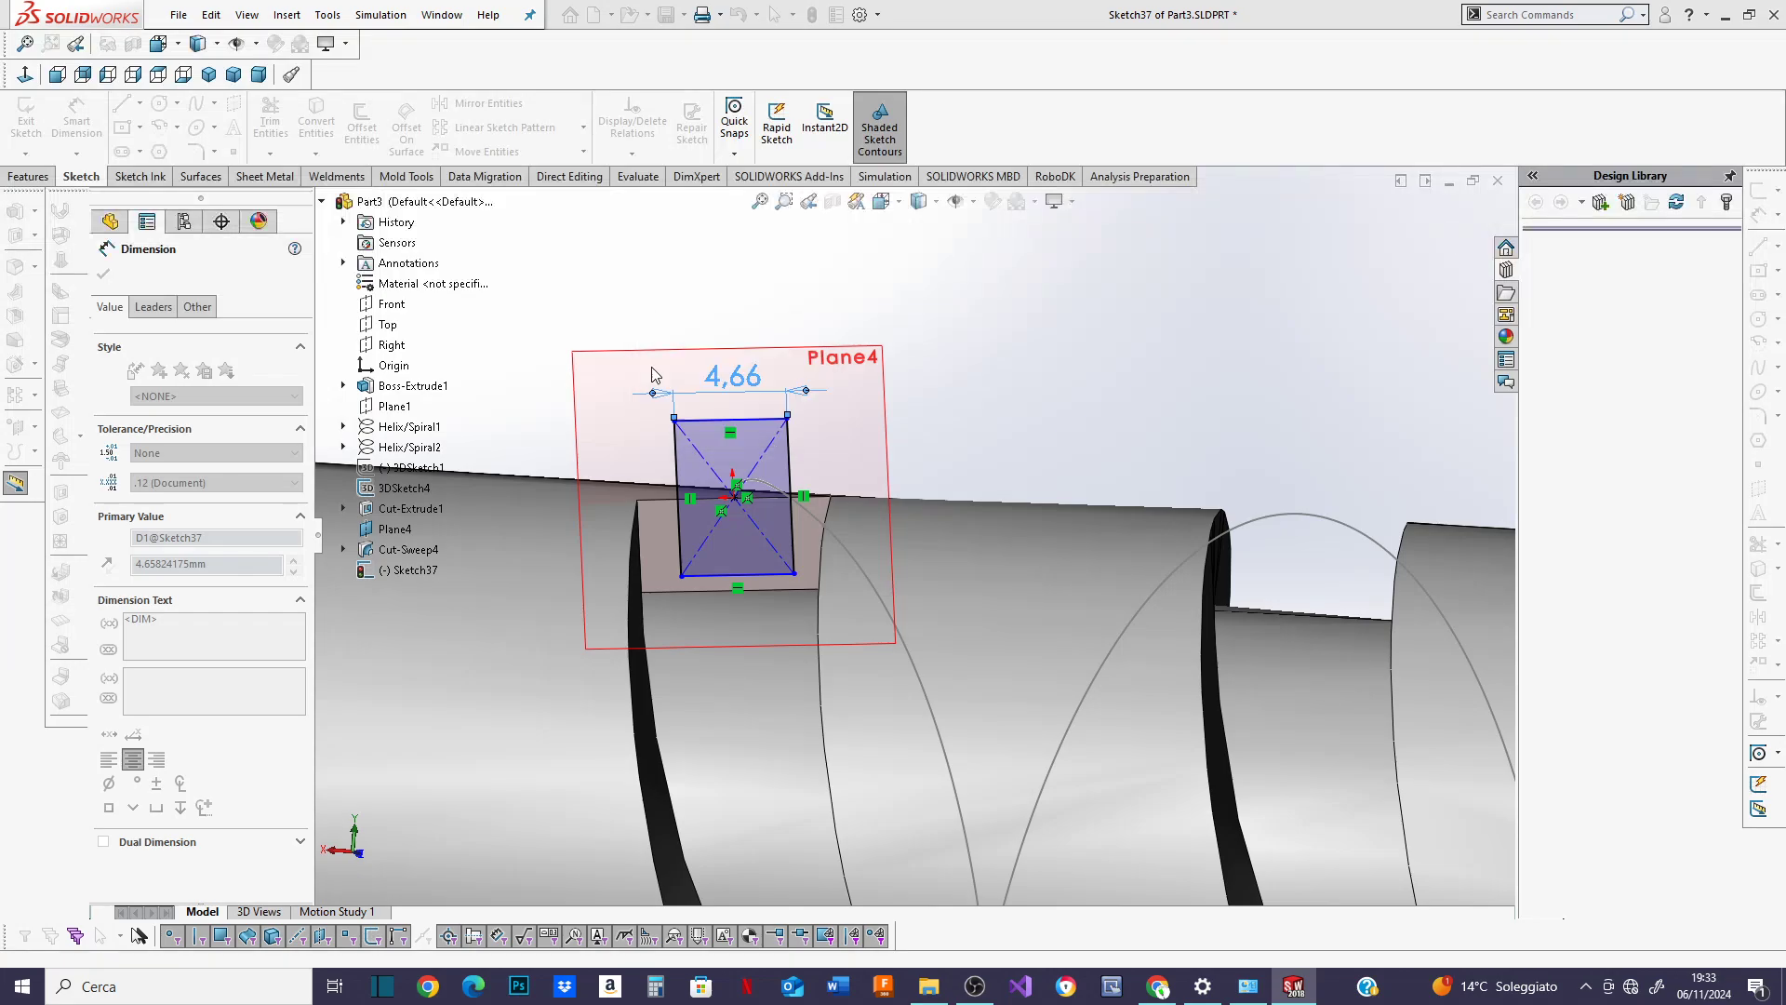
Dimension the new rectangle's vertical side to 8 mm and finish dimensioning.
click(784, 480)
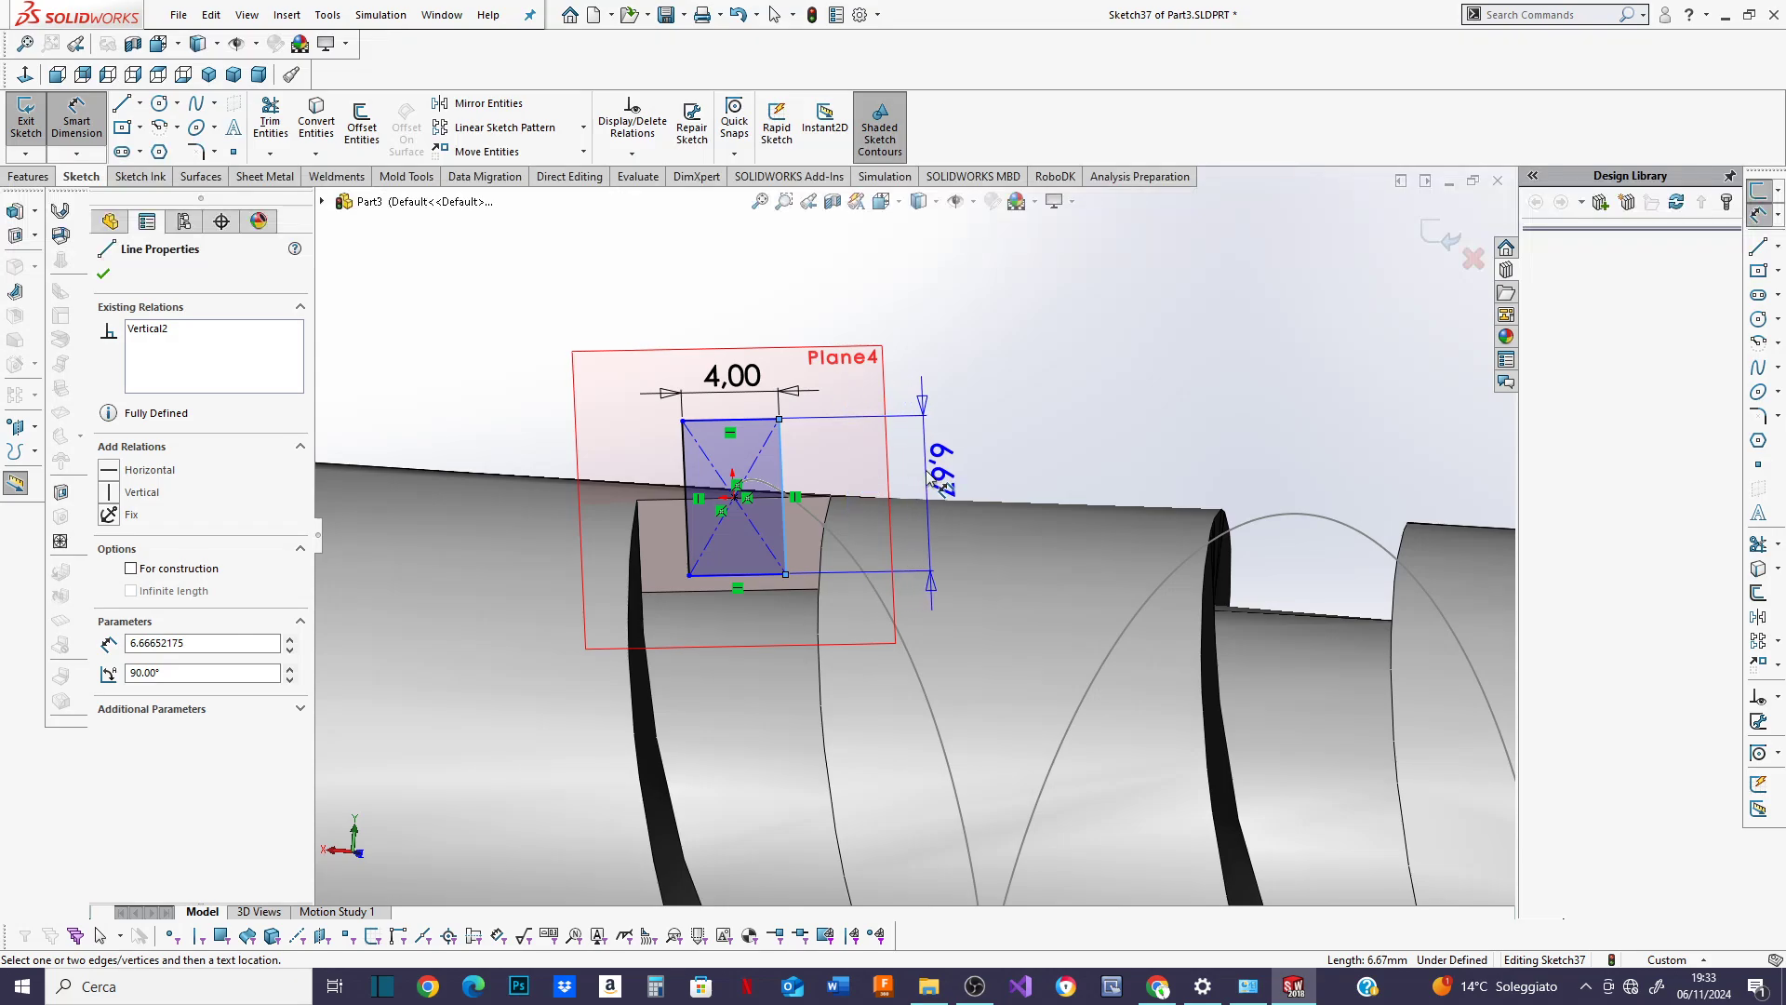
click(938, 481)
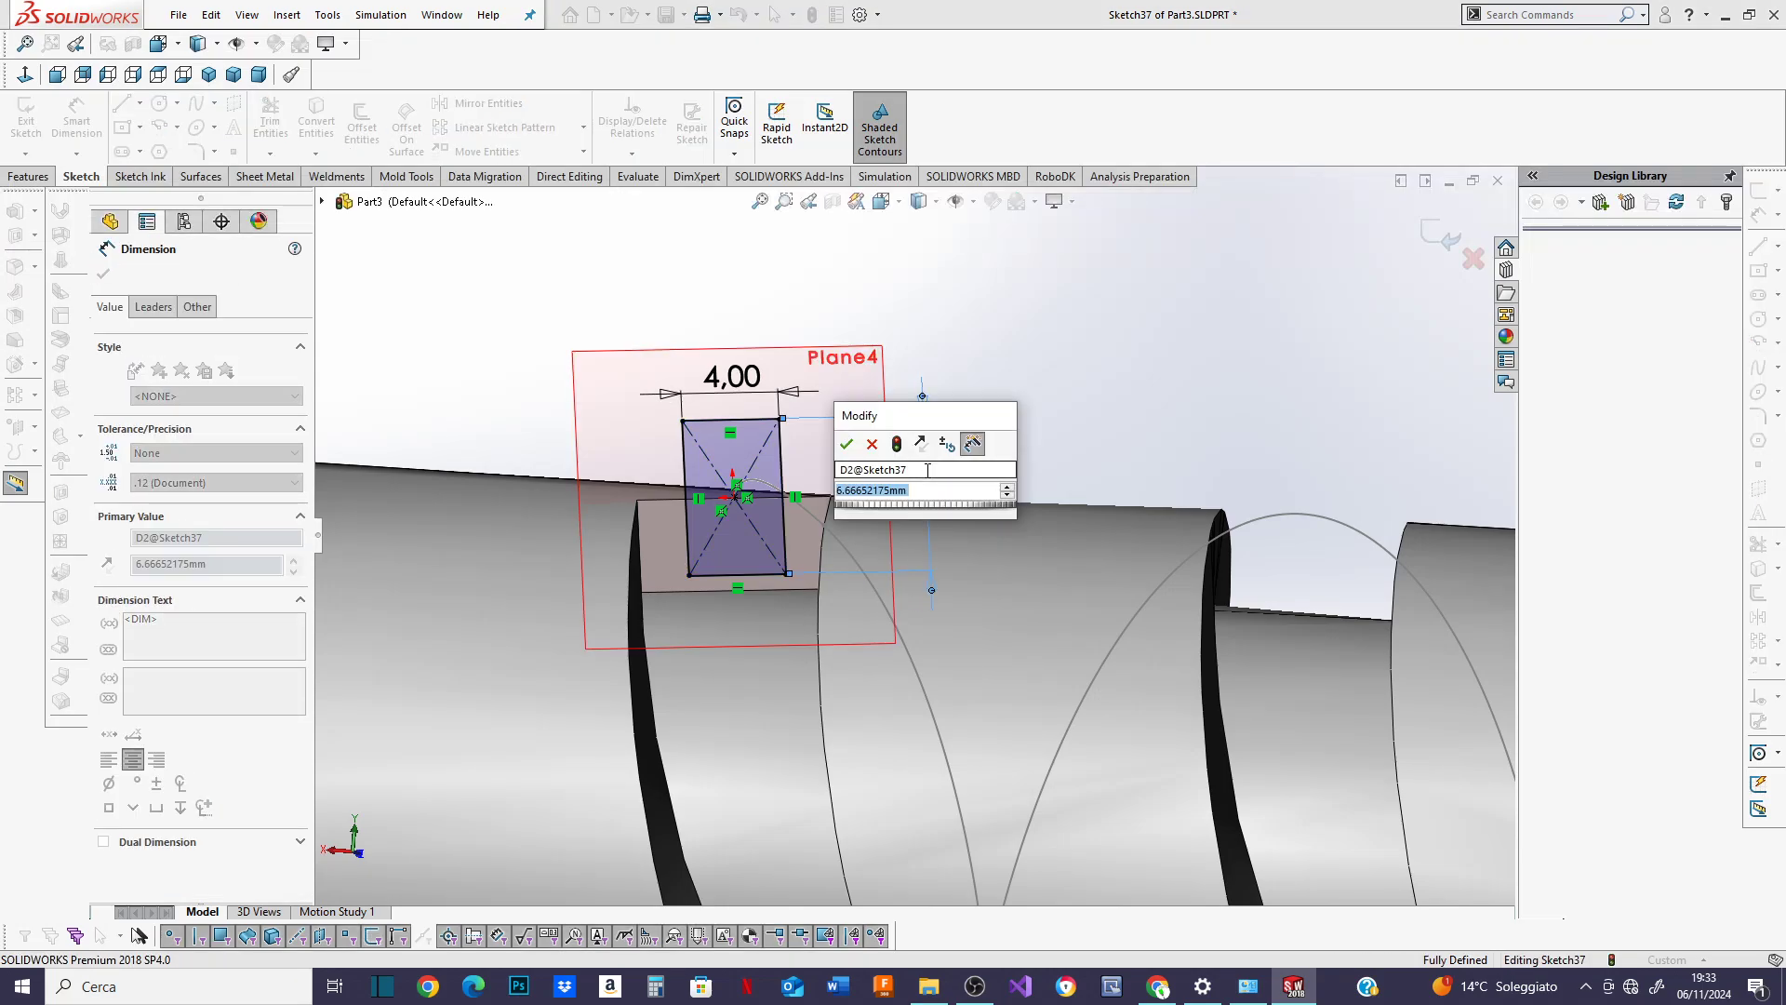
text(8)
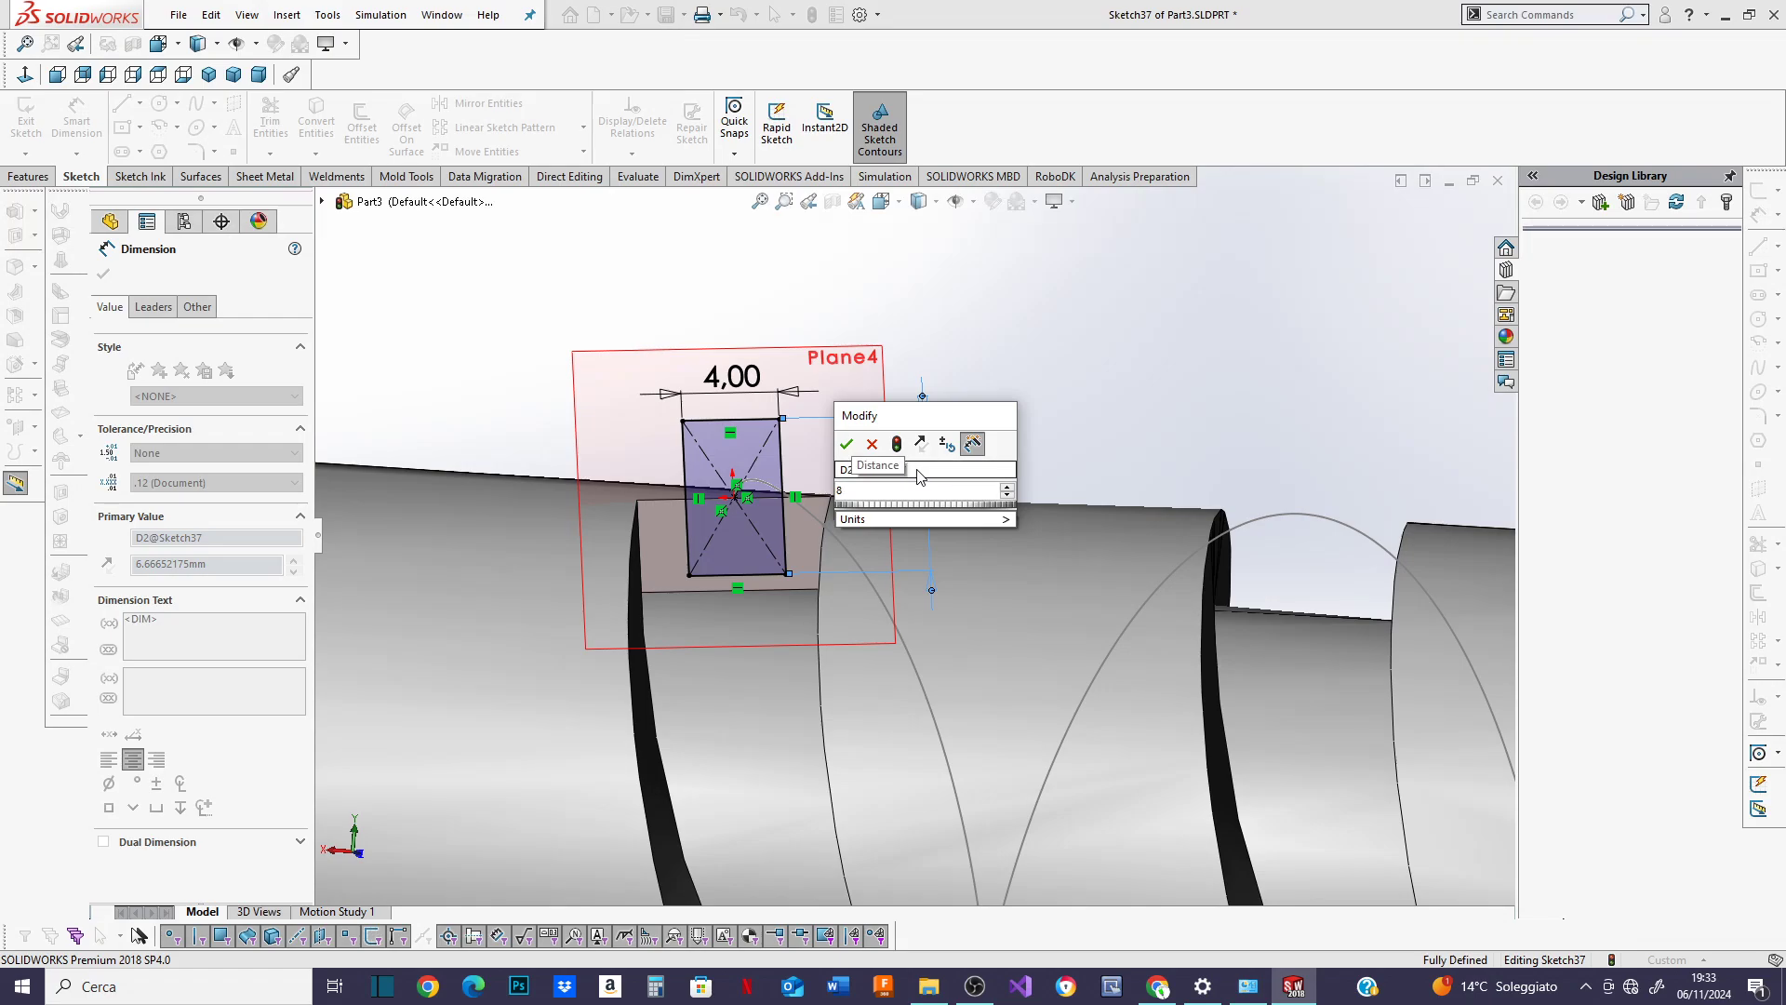
click(846, 444)
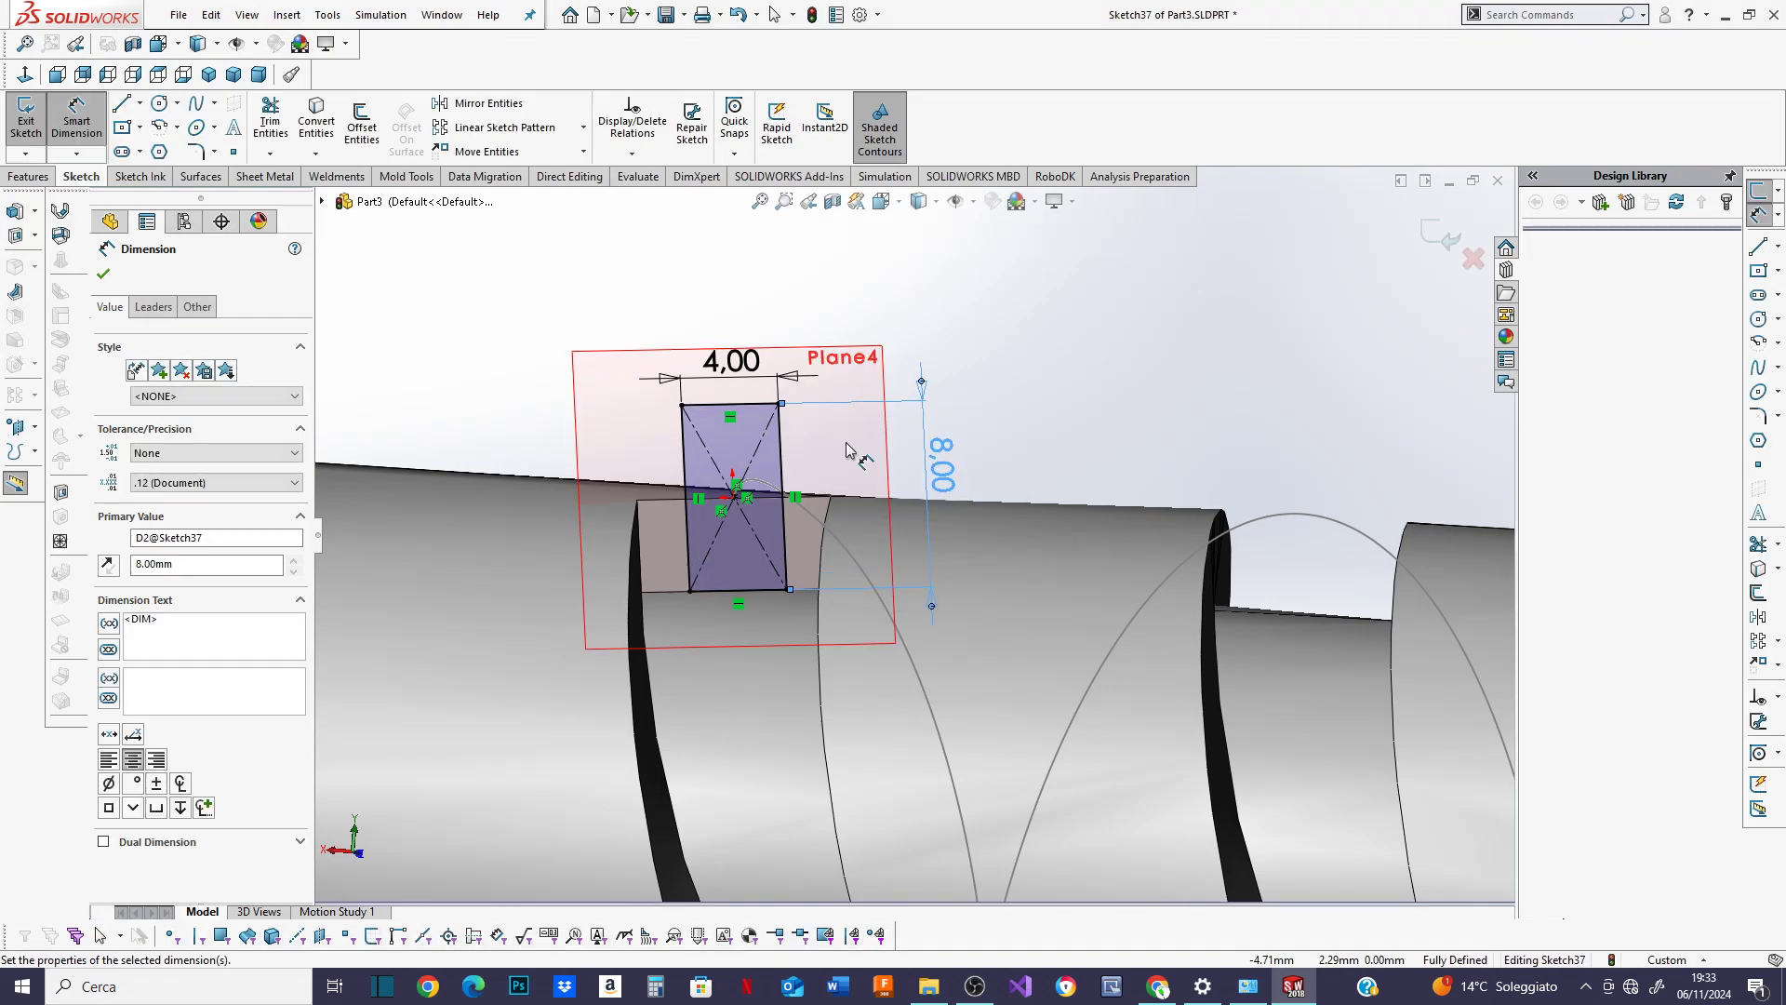
scroll(767, 528, up, 1)
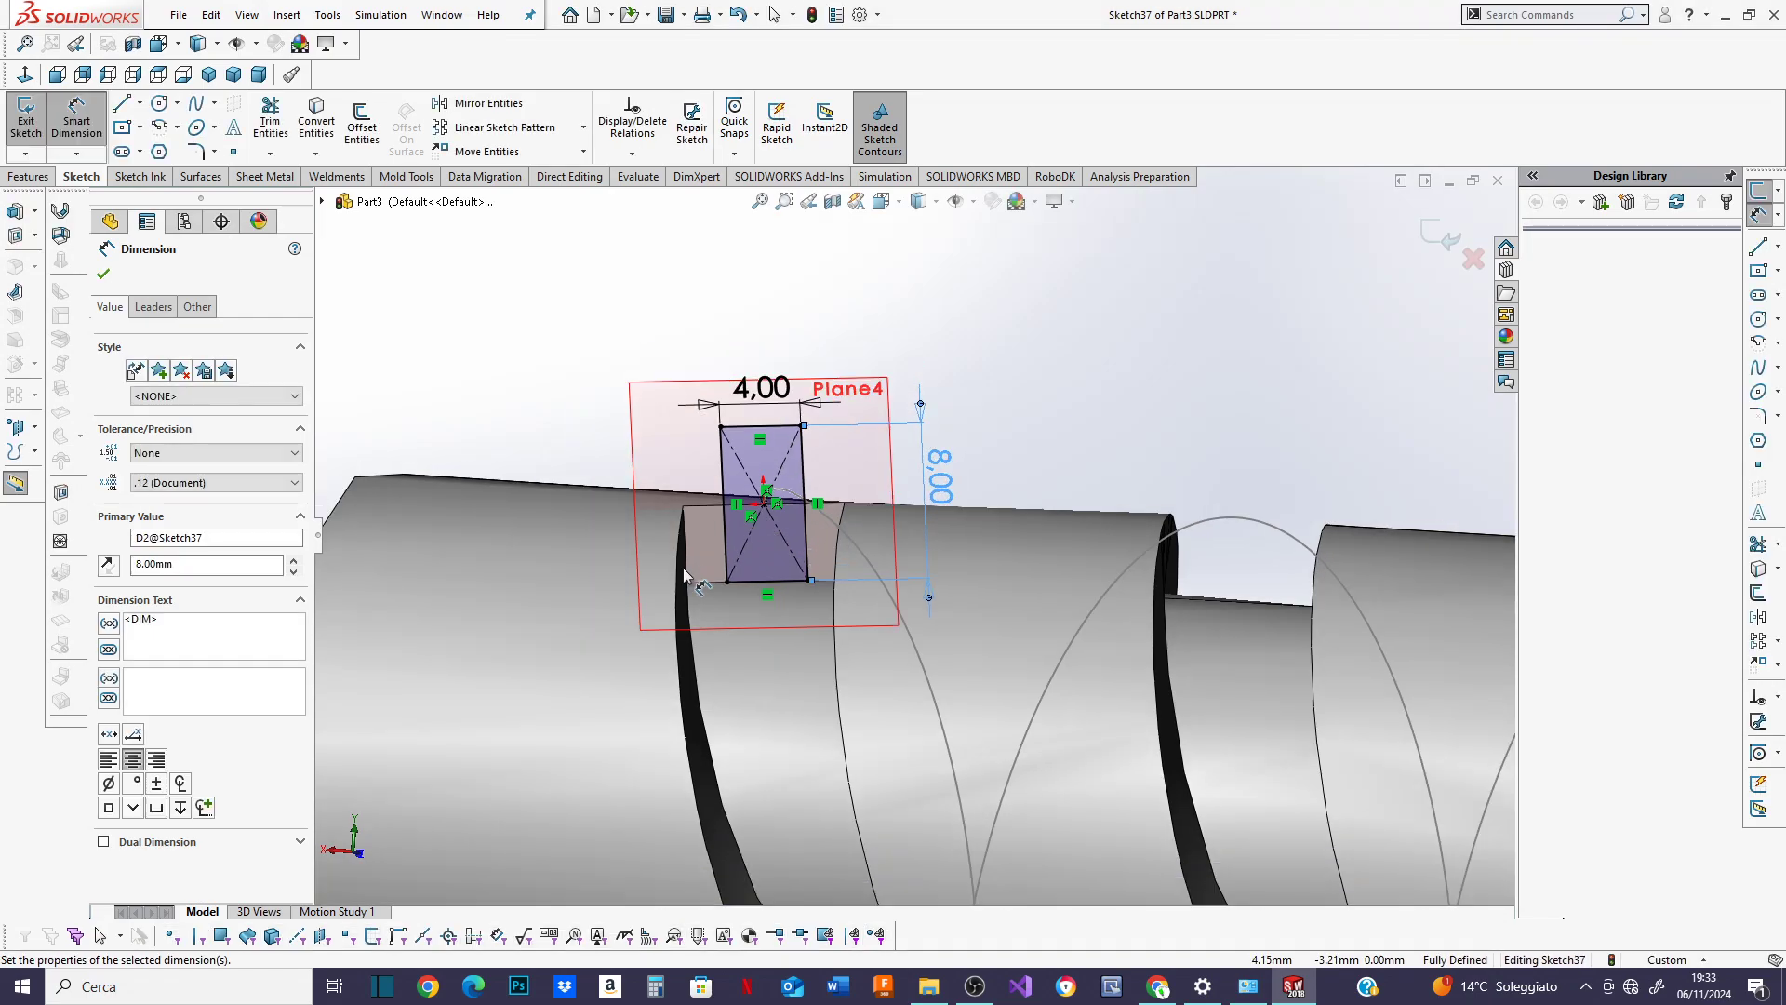
click(104, 276)
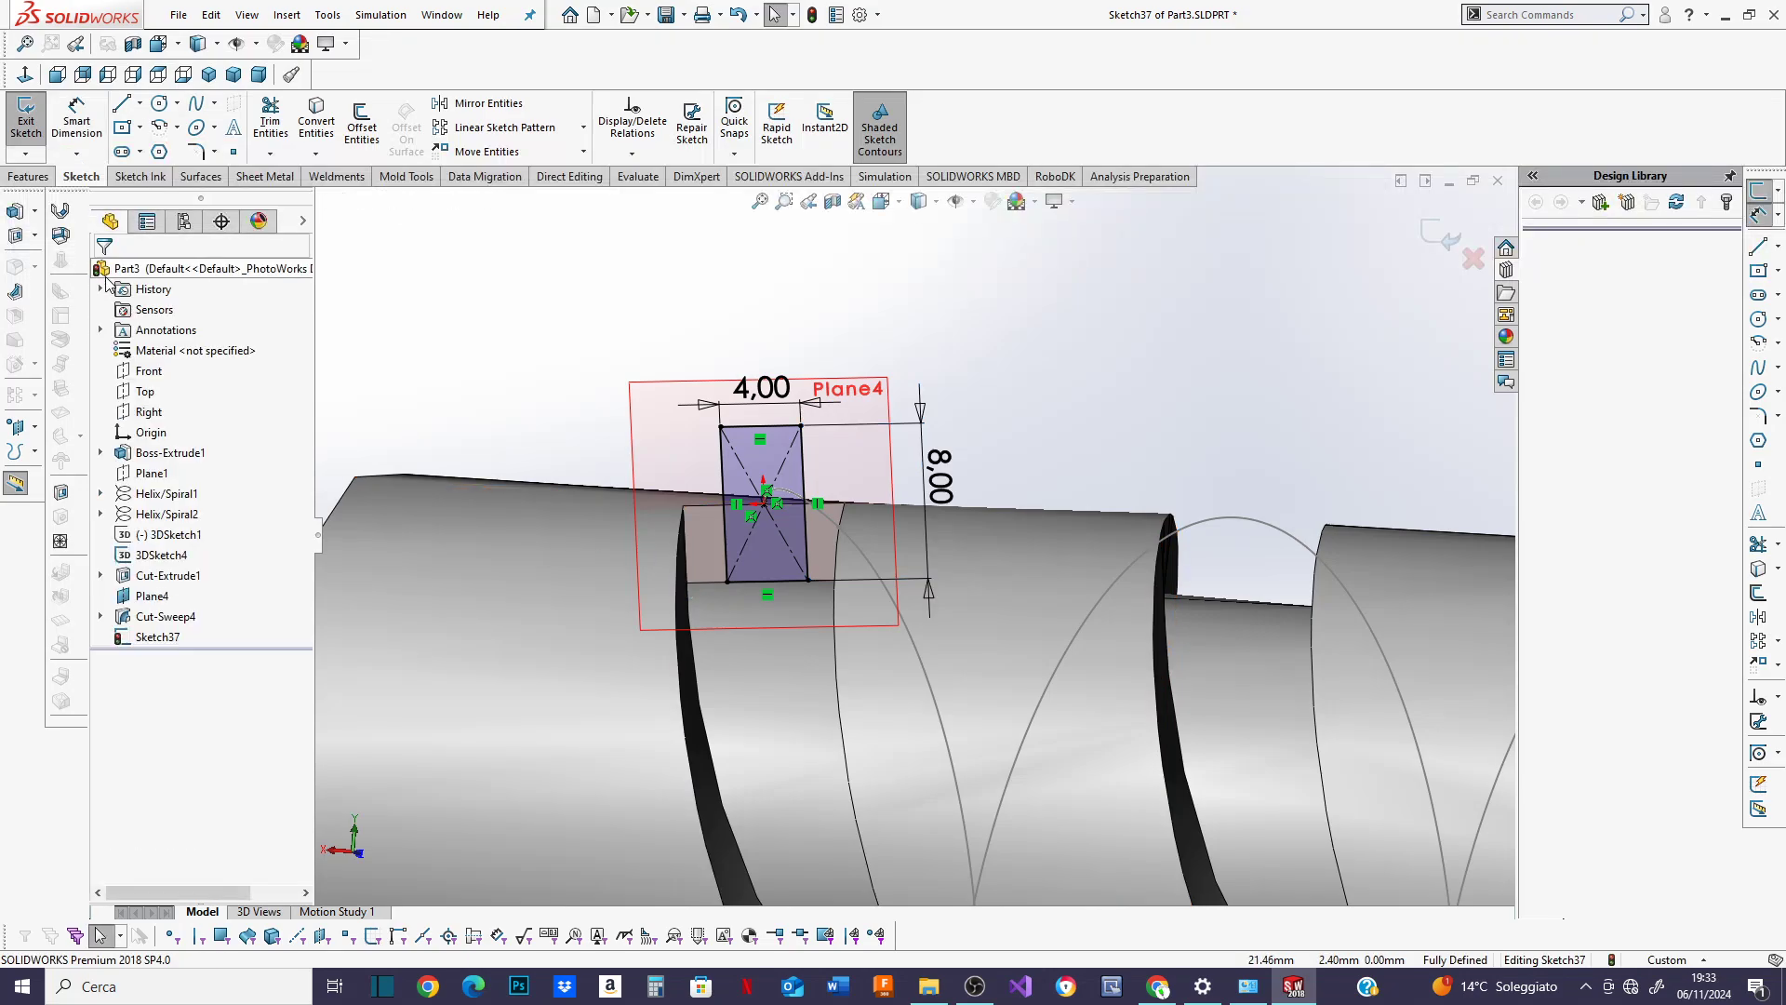
Finish the rectangle sketch and create a Swept Cut using Sketch37 as the profile and 3DSketch4 as the path.
click(1434, 245)
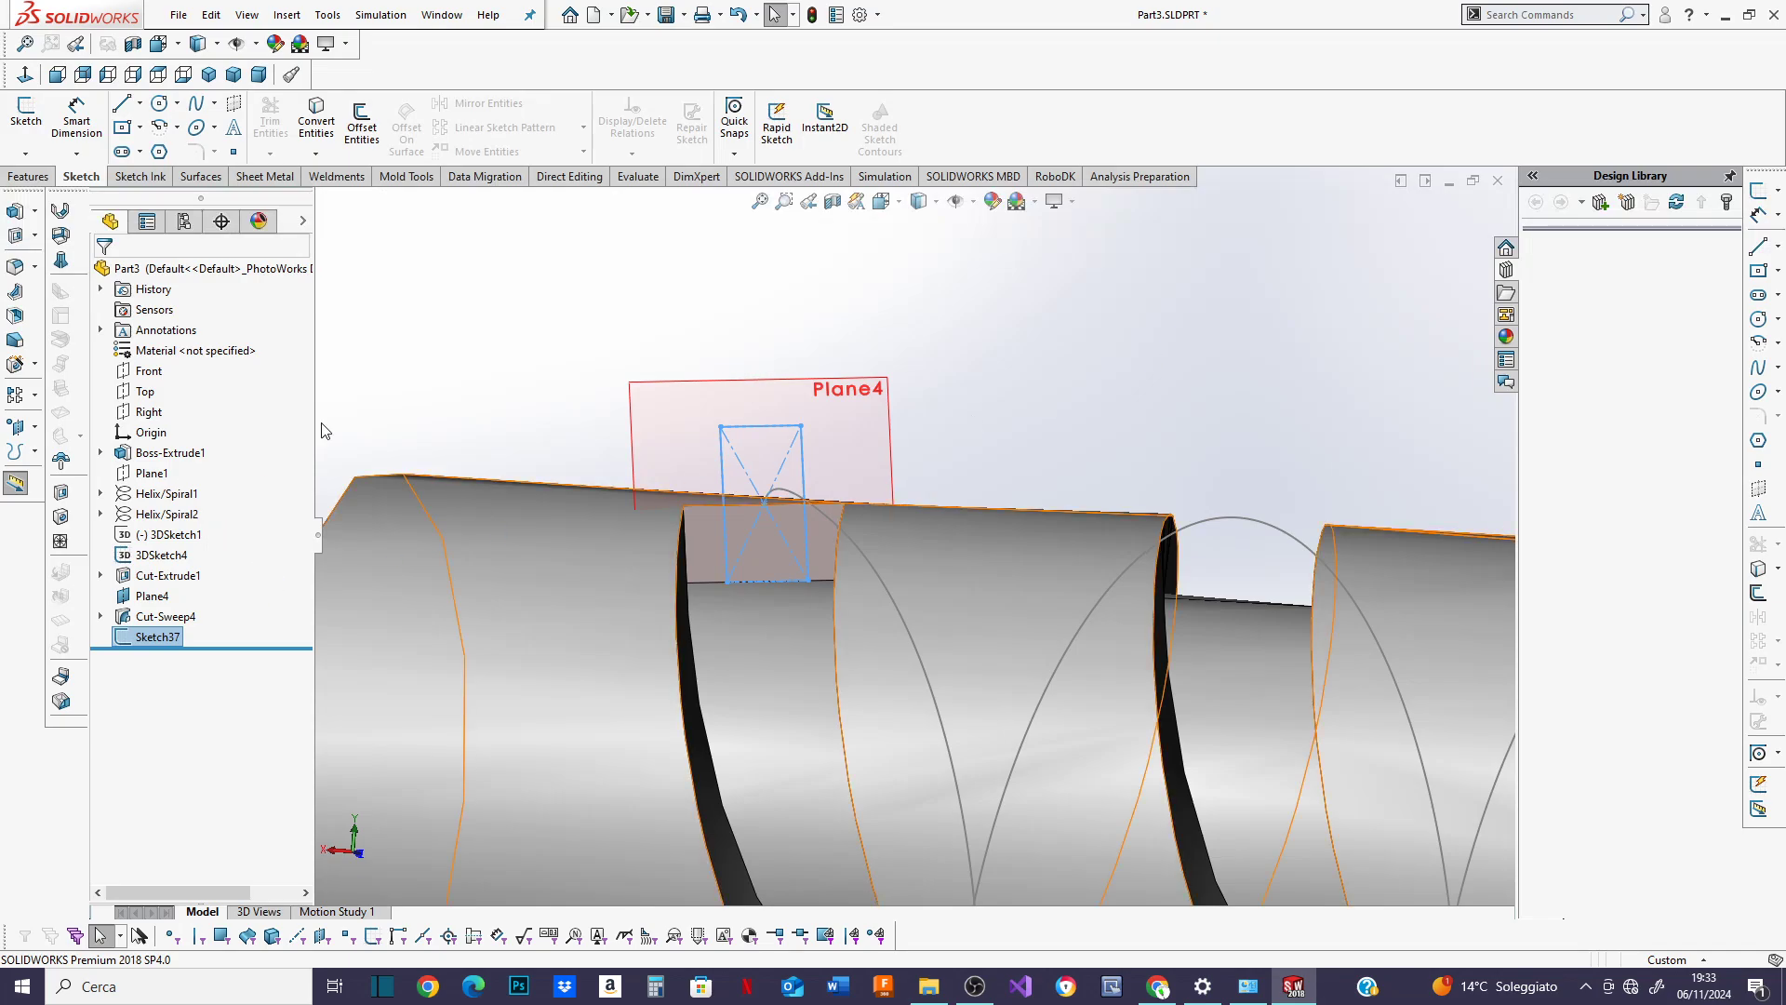
click(39, 184)
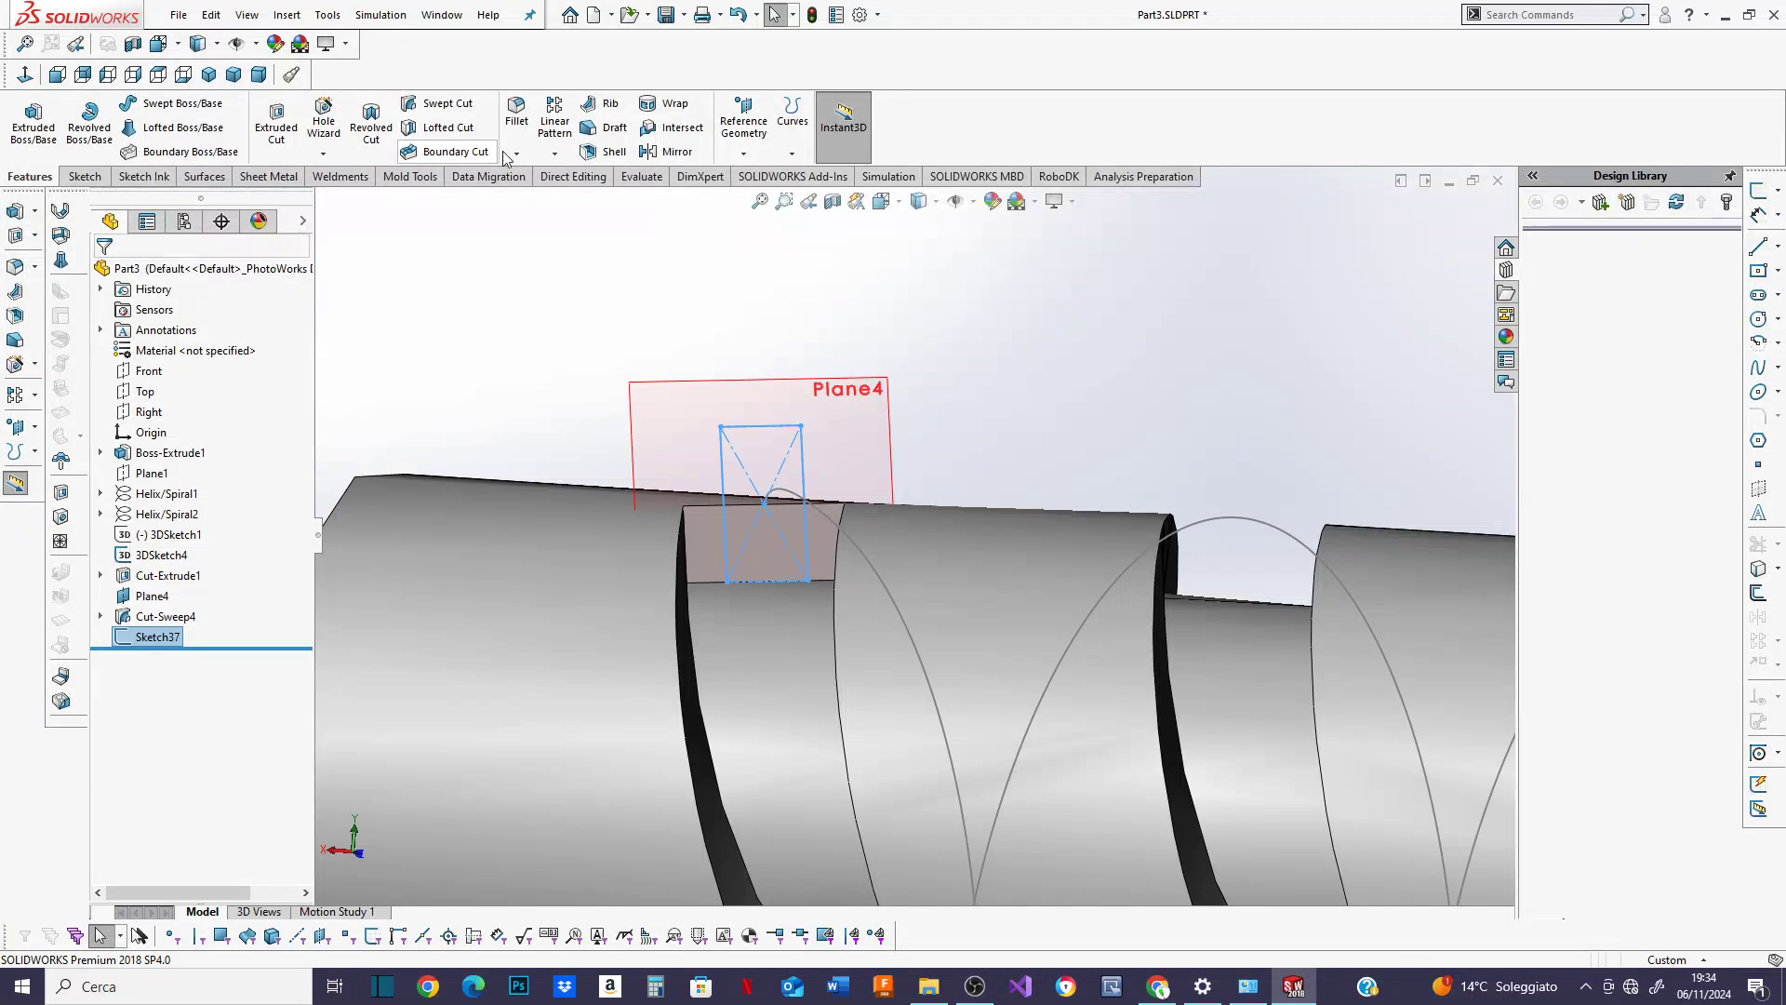
click(460, 109)
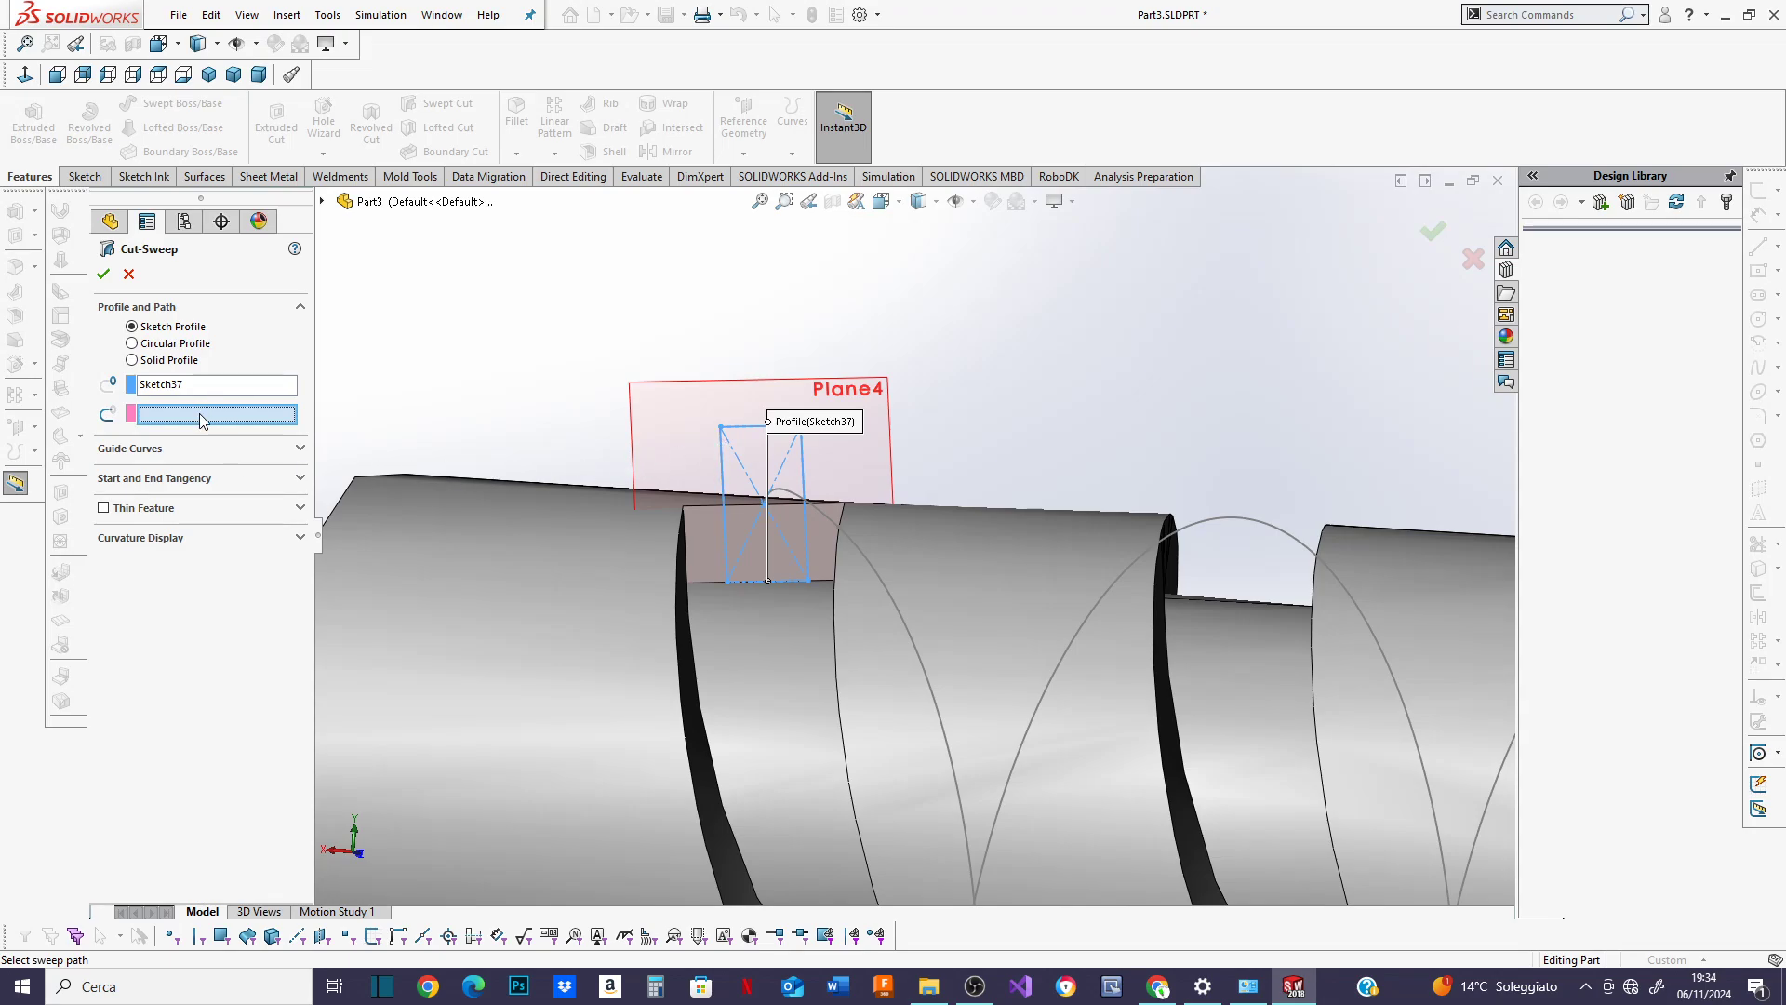
middle_drag(461, 522, 835, 528)
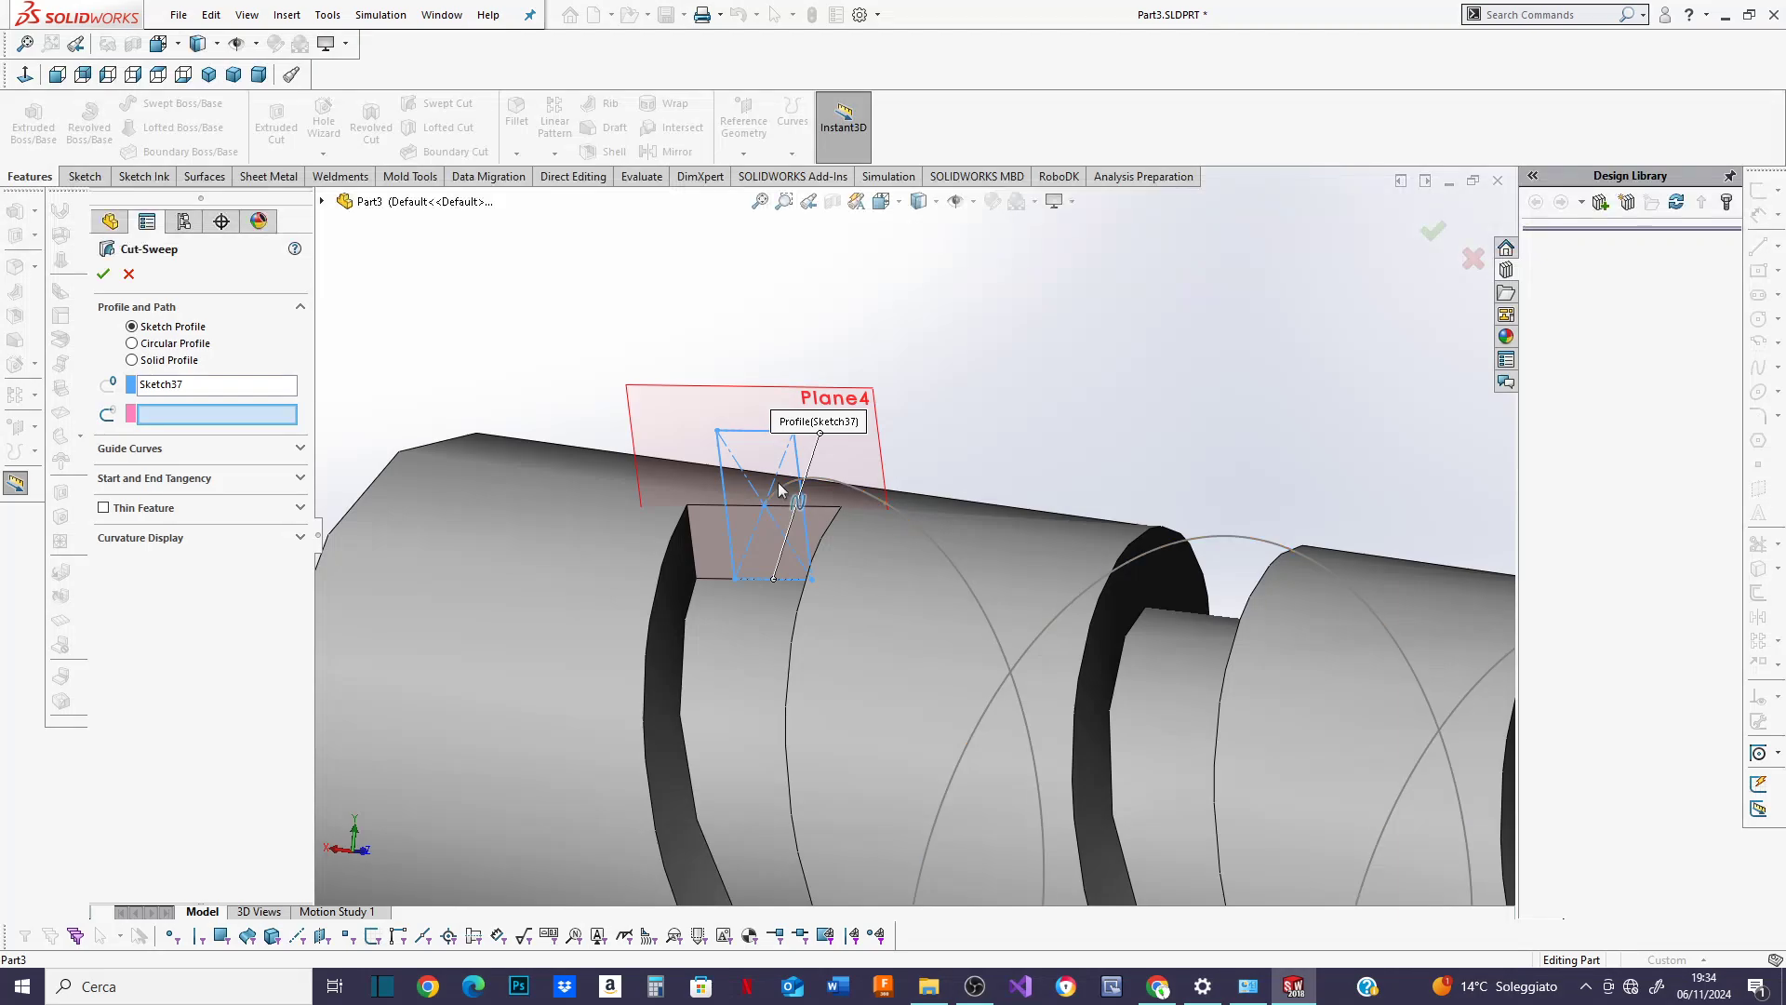
click(321, 202)
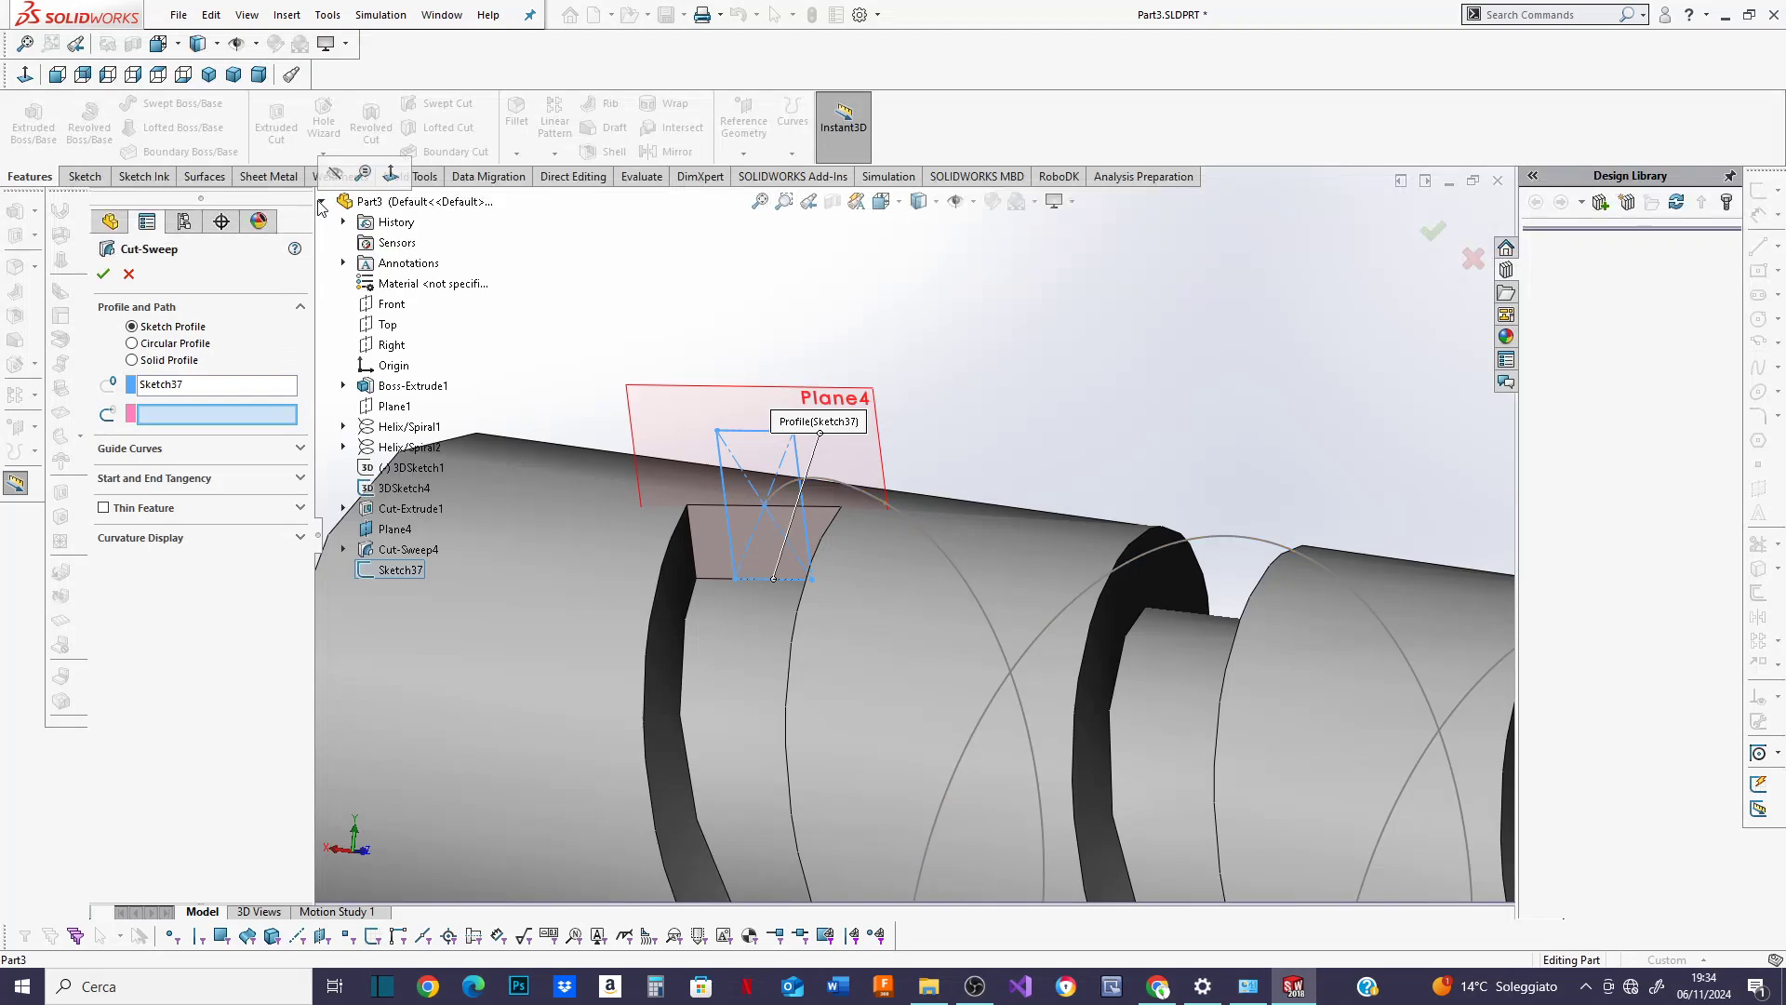
click(398, 487)
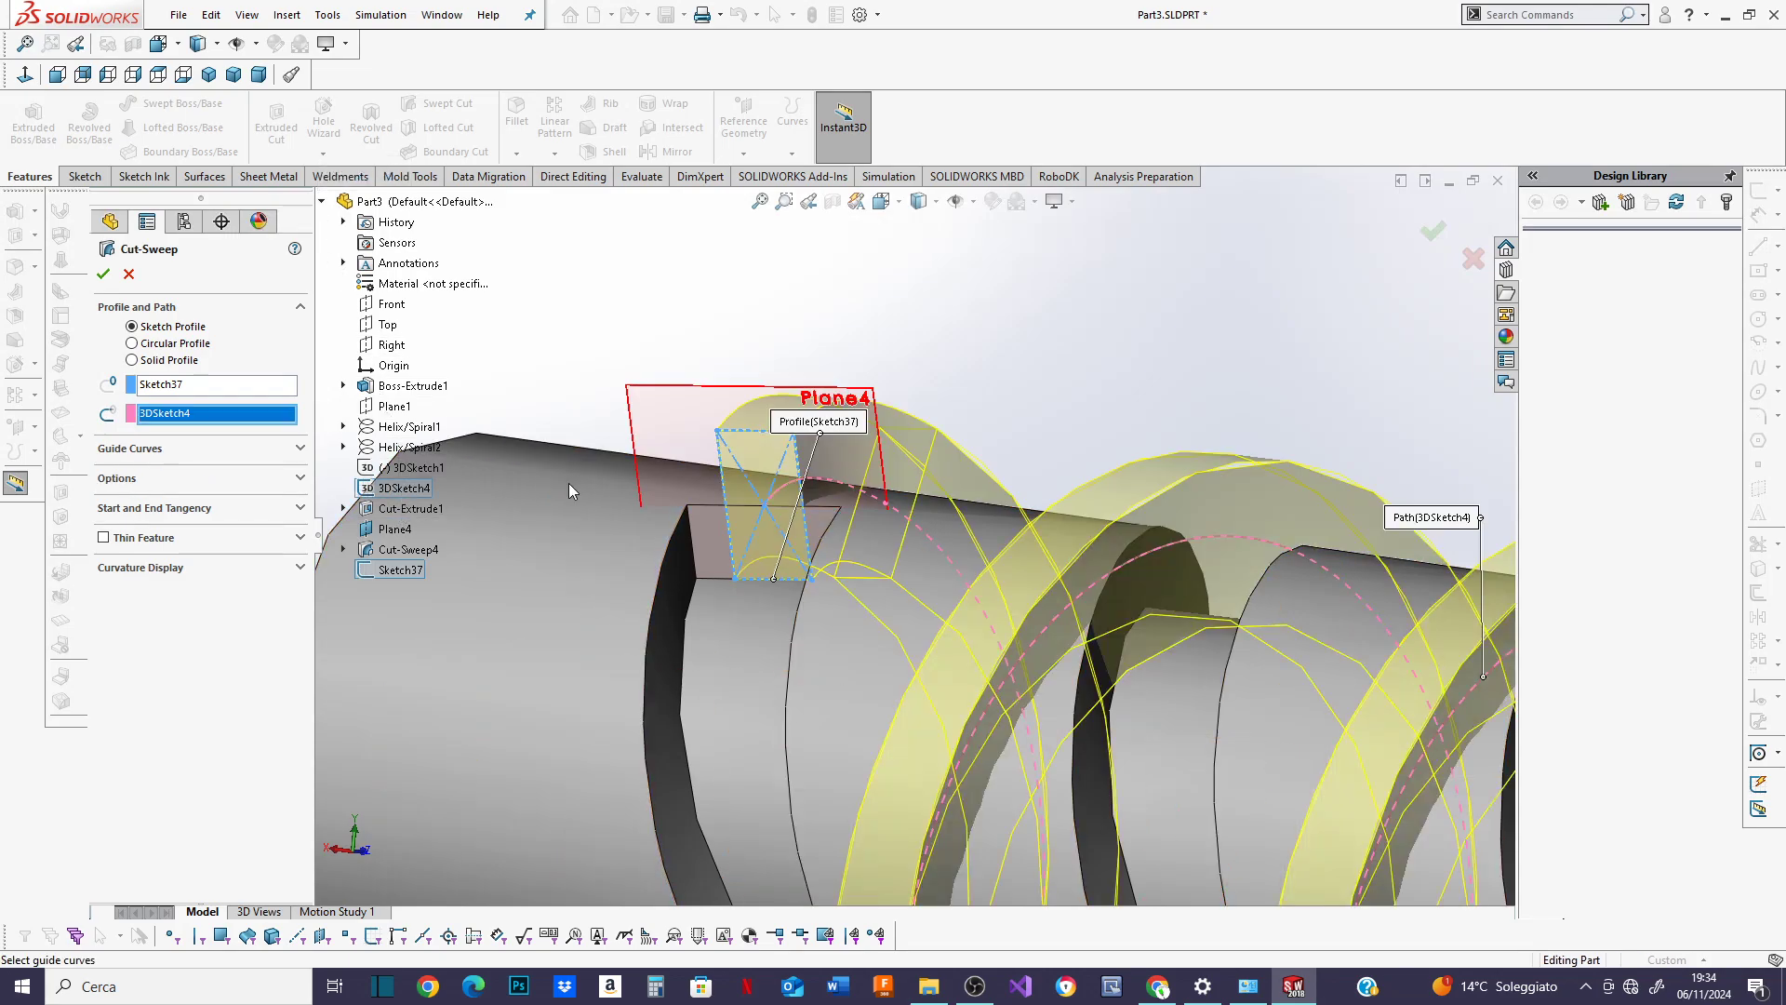
scroll(761, 595, up, 5)
middle_drag(760, 598, 844, 456)
scroll(928, 594, down, 2)
scroll(834, 453, down, 5)
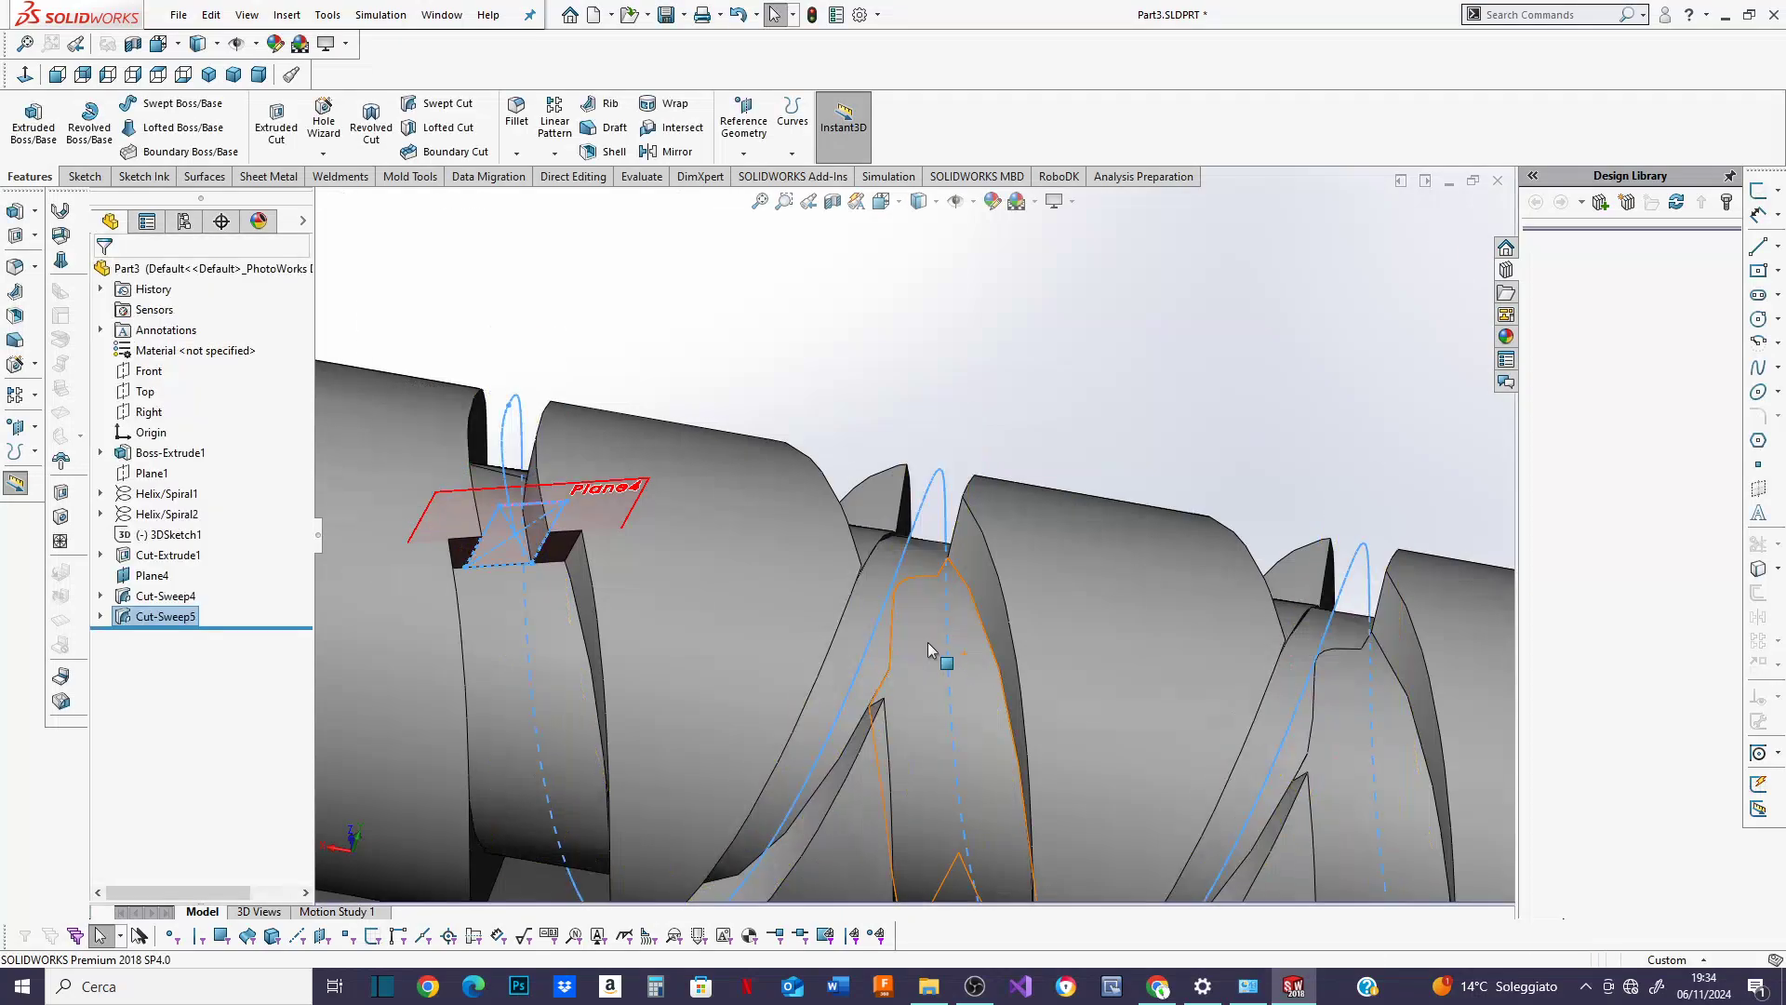
Examine the crossing helical grooves along the cylinder and where both grooves start at Plane4.
middle_drag(930, 651, 884, 688)
scroll(909, 696, up, 3)
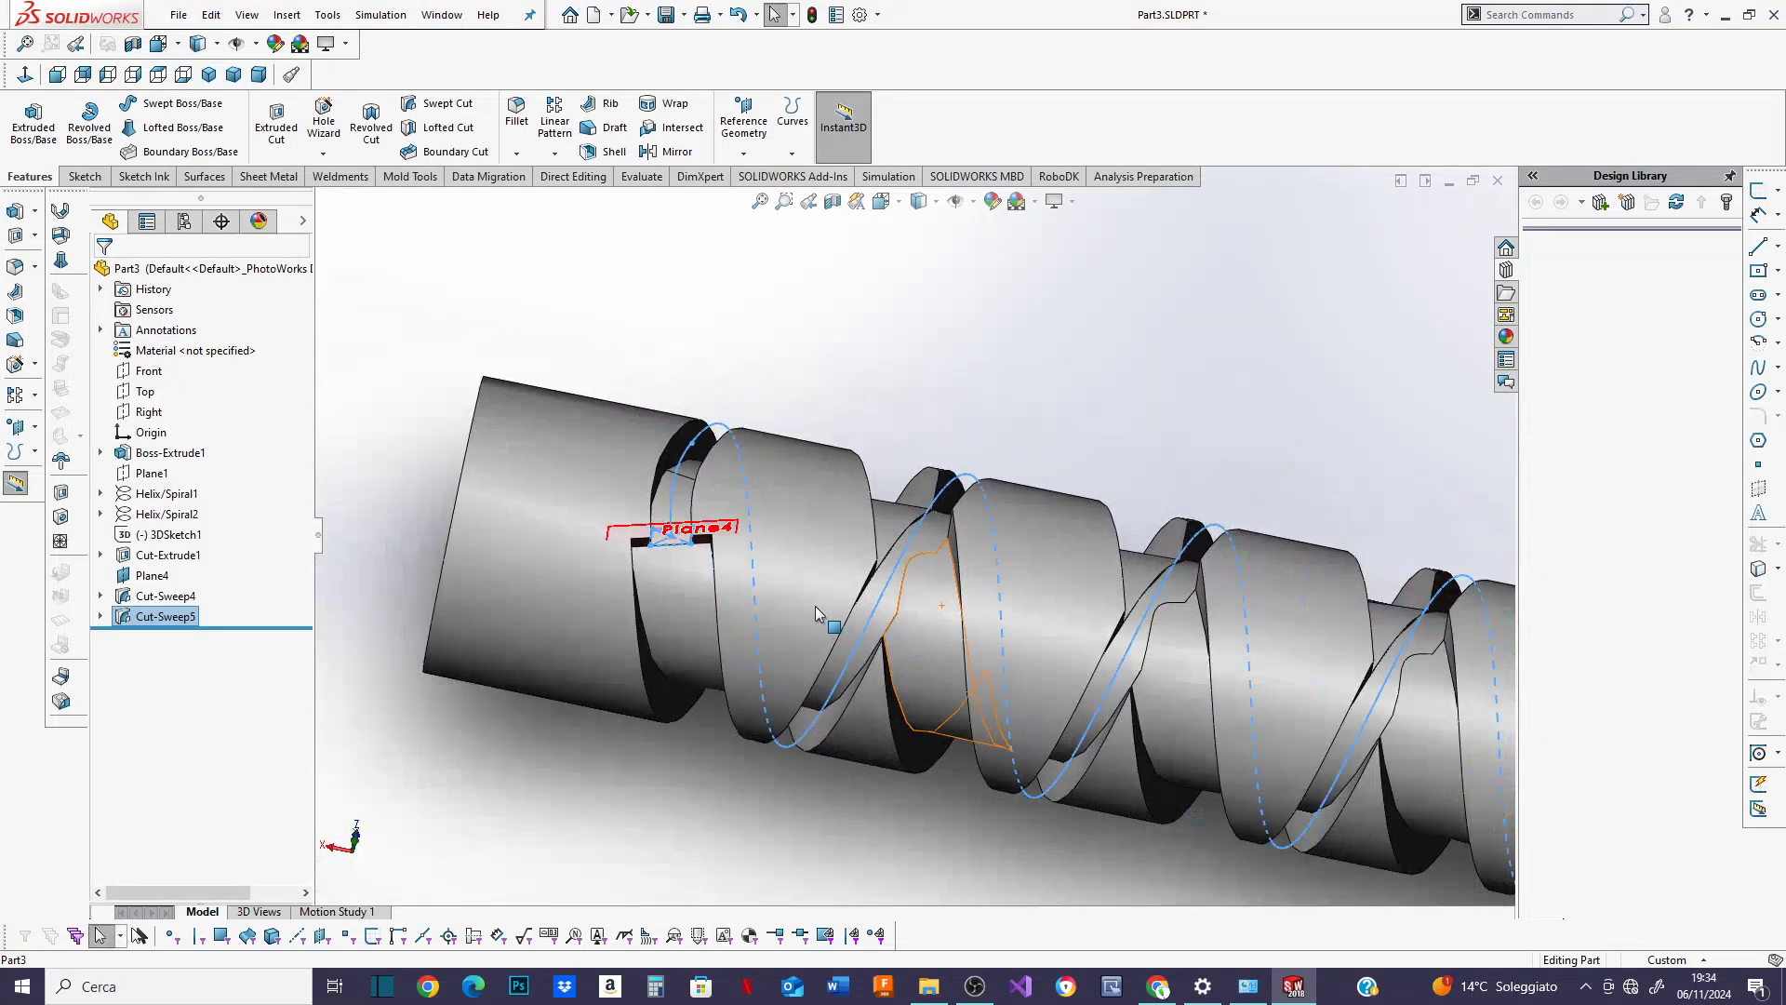
middle_drag(818, 609, 935, 521)
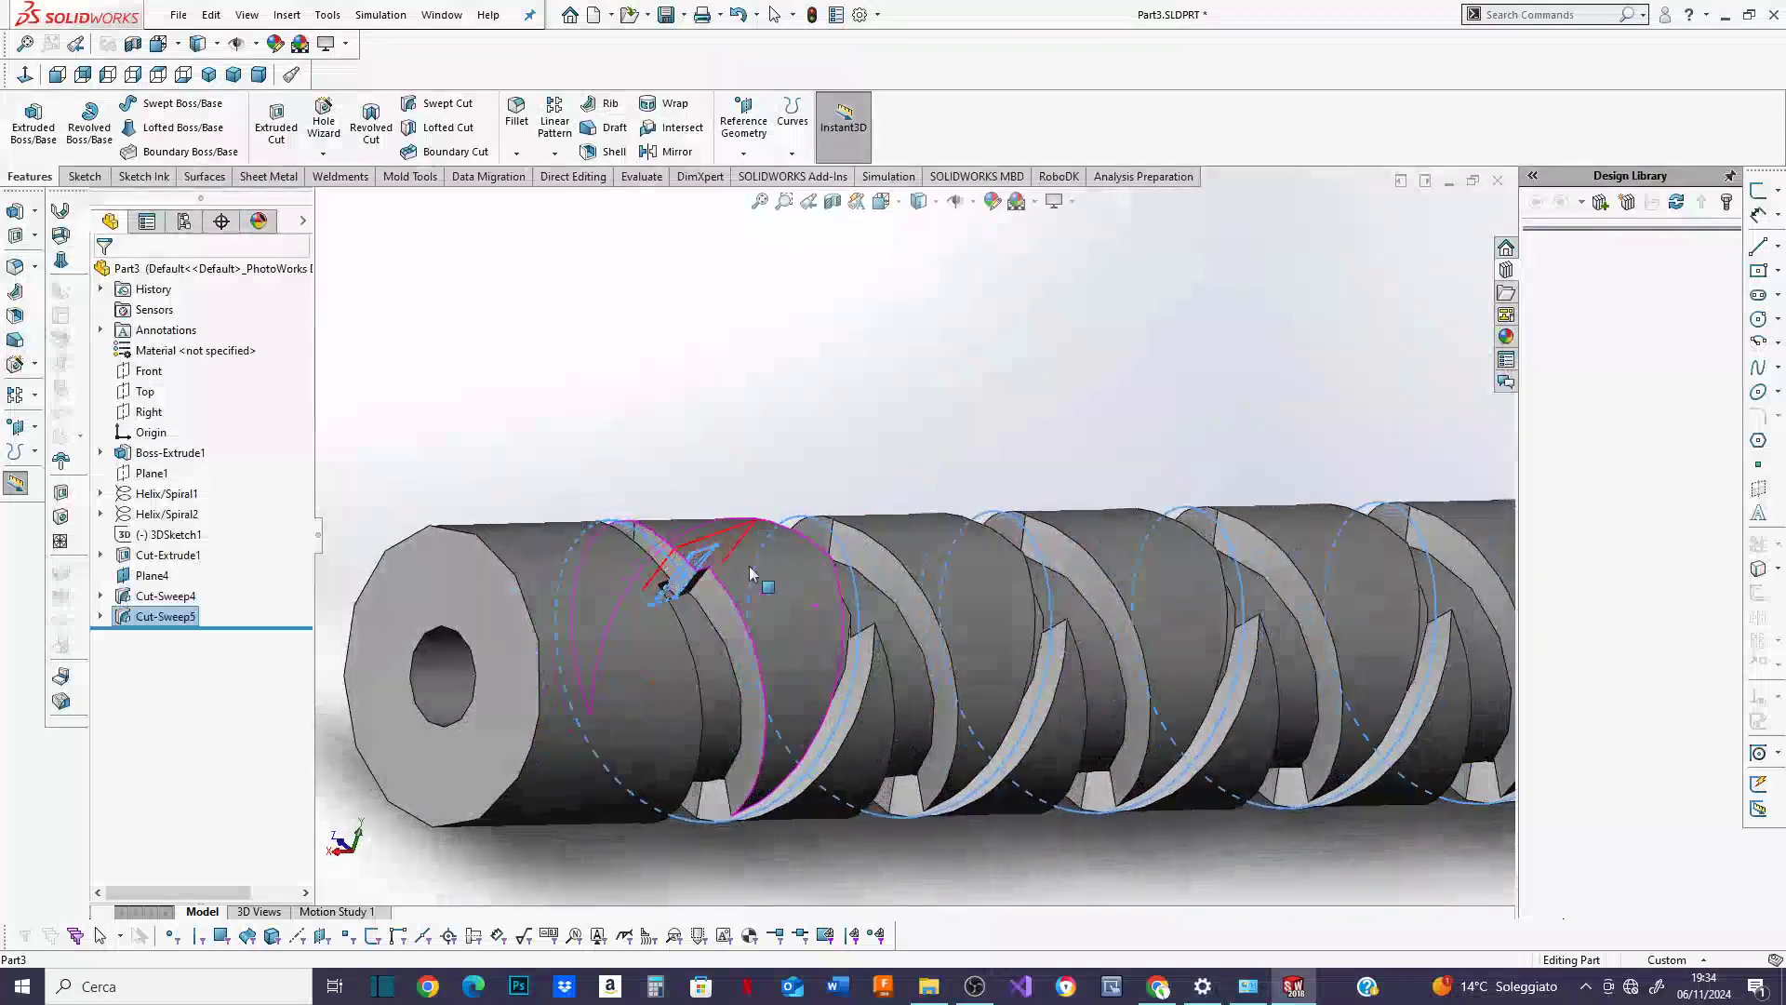
scroll(793, 642, down, 3)
middle_drag(739, 625, 659, 410)
scroll(726, 642, down, 4)
scroll(666, 415, up, 3)
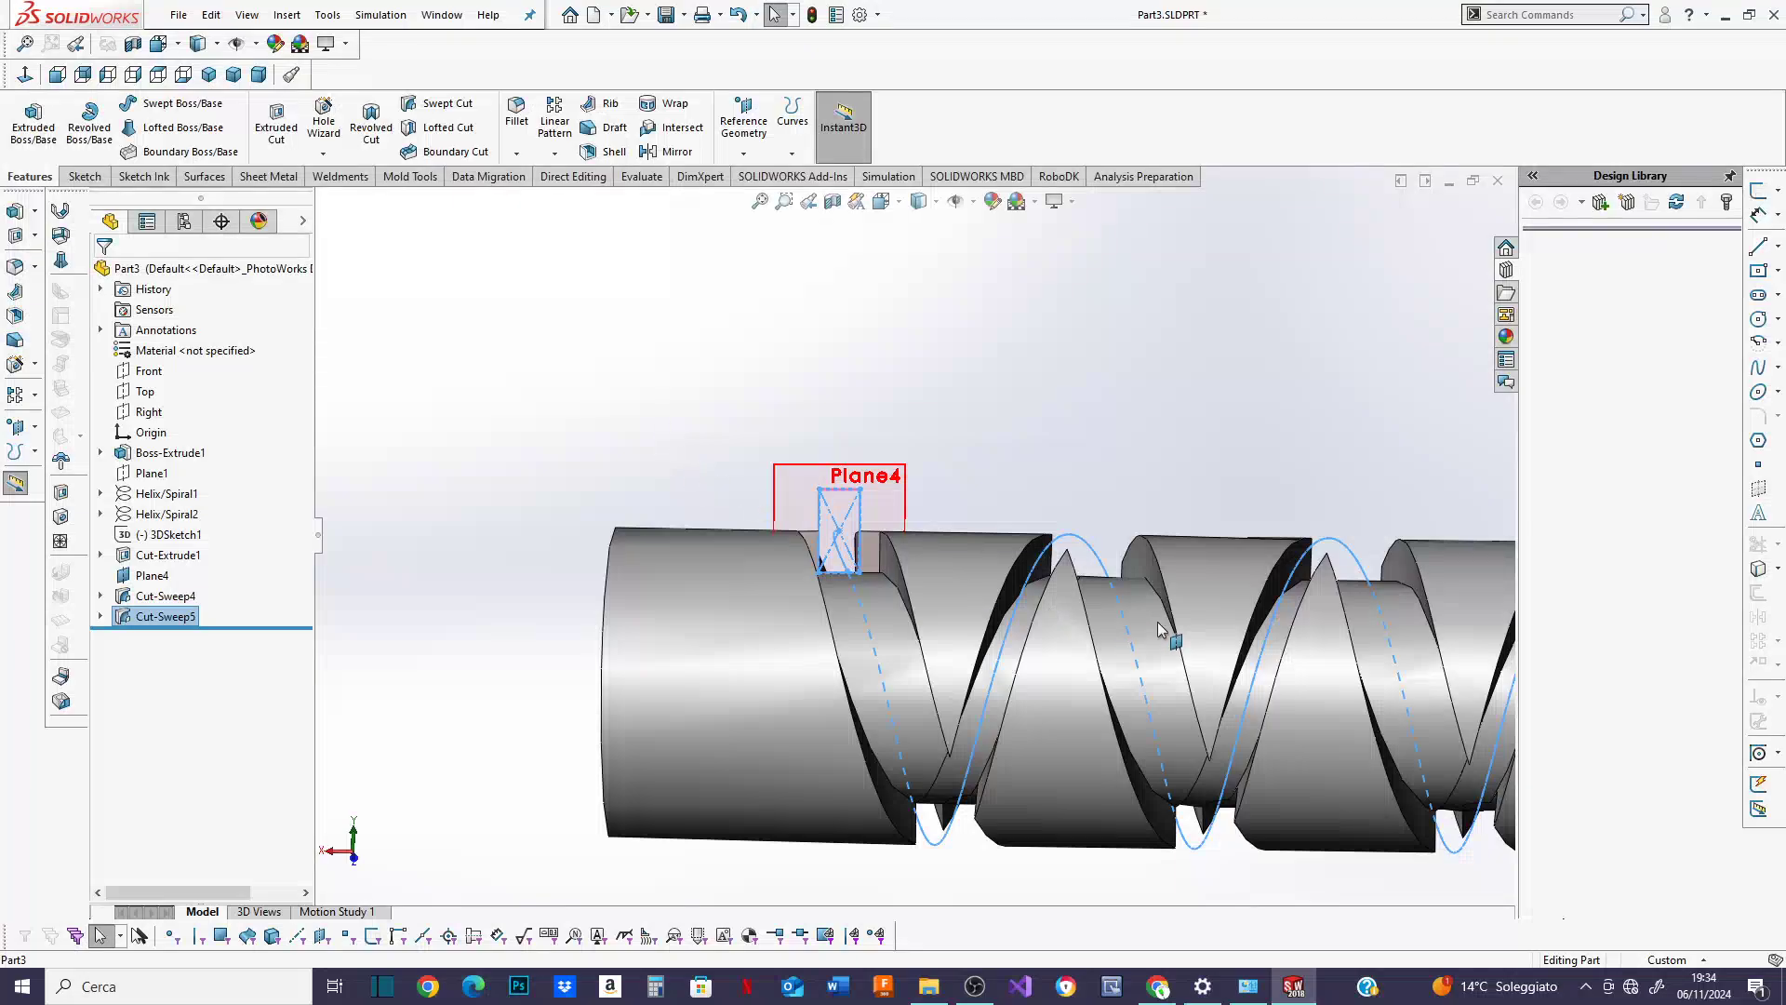
scroll(1135, 604, down, 4)
mouse_move(744, 564)
middle_down()
mouse_move(777, 755)
mouse_move(743, 620)
middle_up()
scroll(743, 619, up, 5)
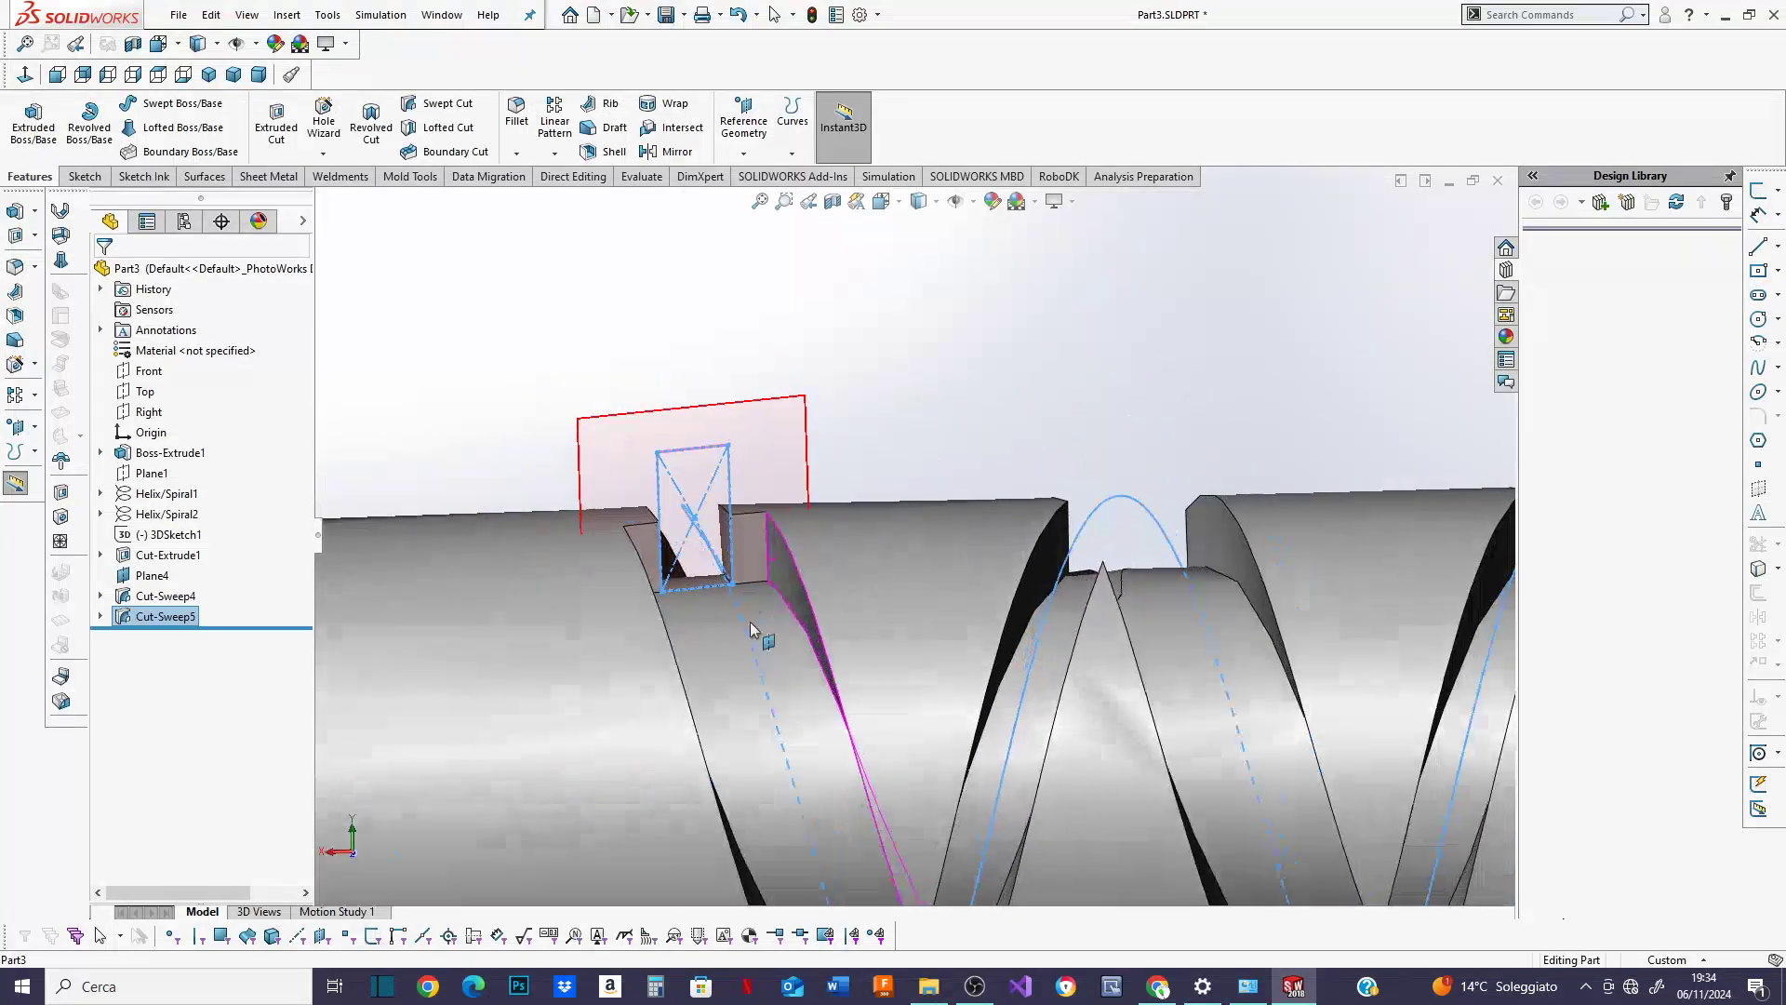
scroll(921, 563, down, 2)
scroll(919, 561, down, 2)
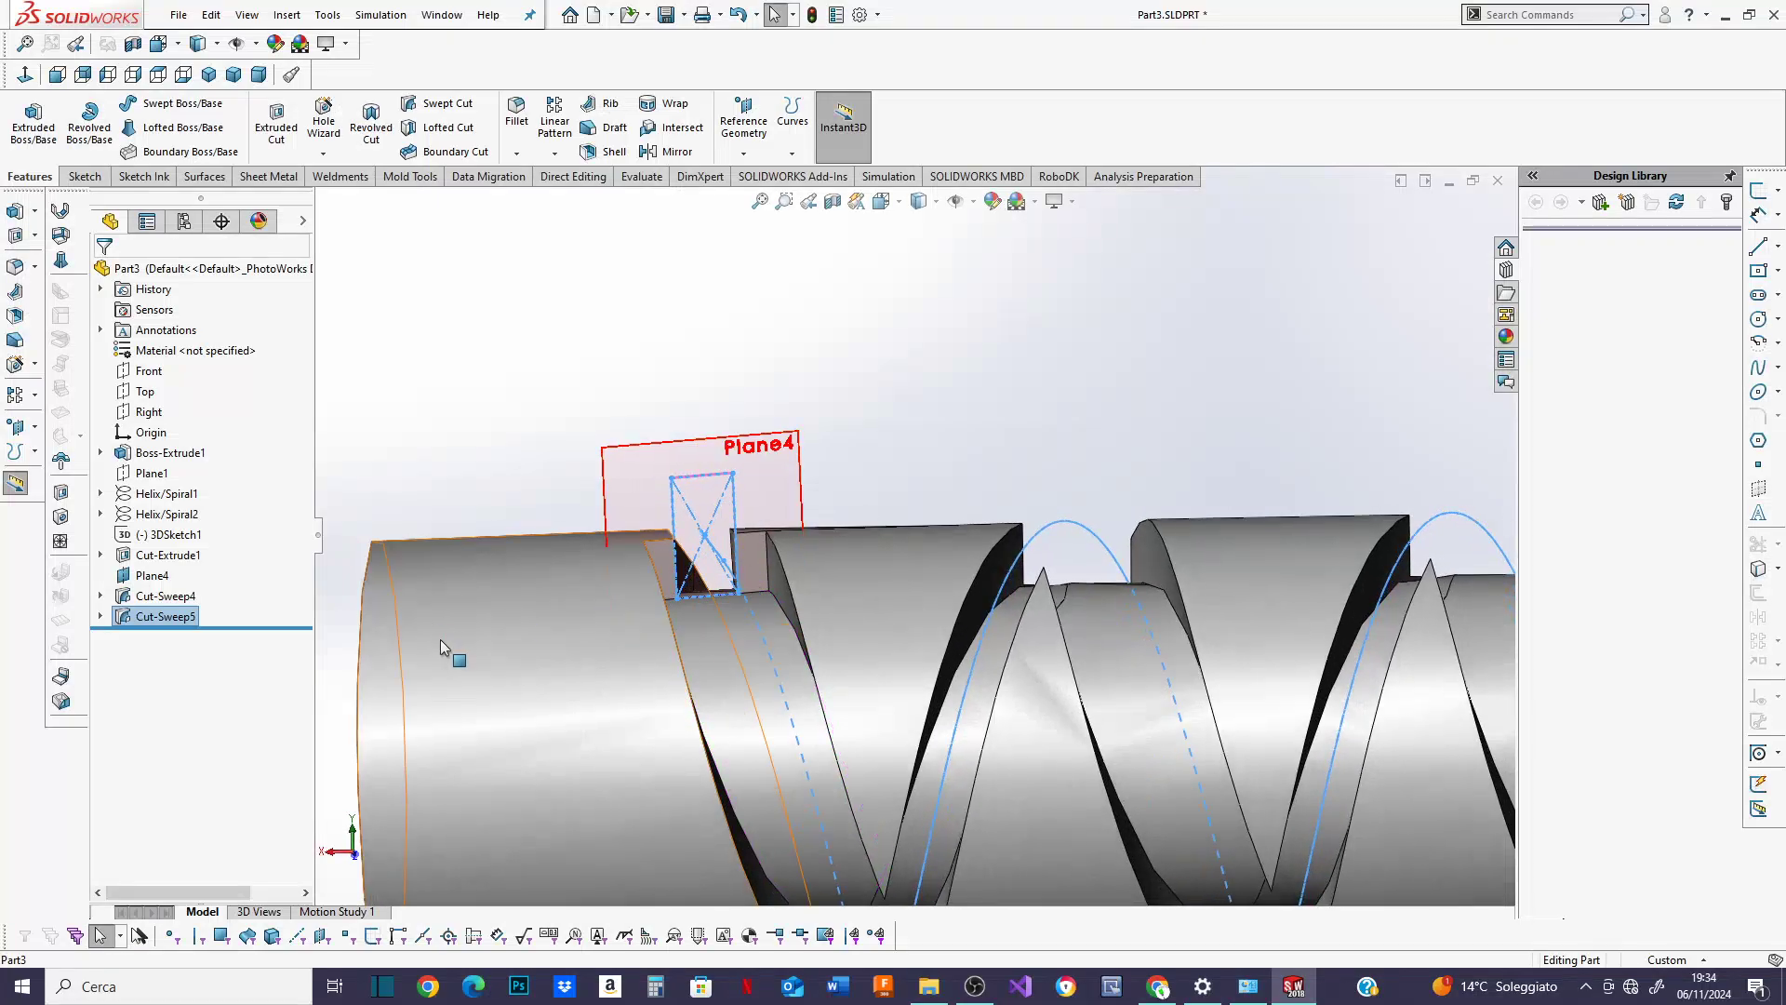
Review the profile and path settings of Cut-Sweep5 and close its definition.
right_click(140, 617)
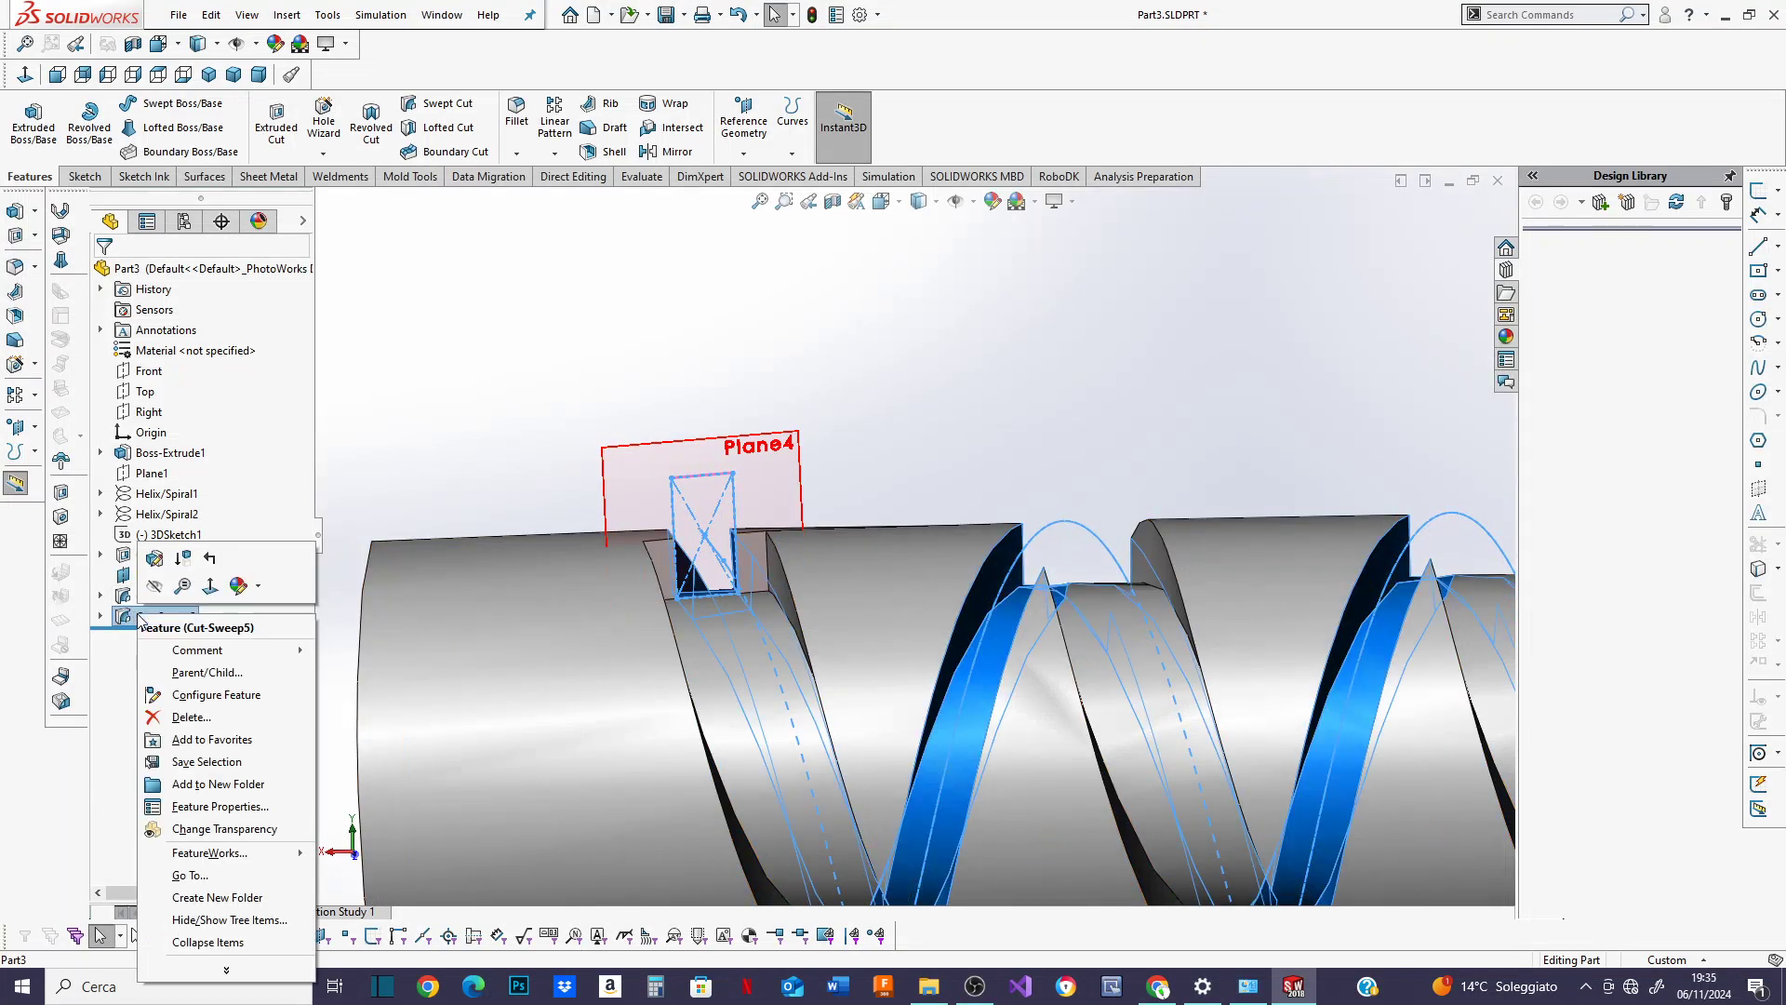
click(154, 559)
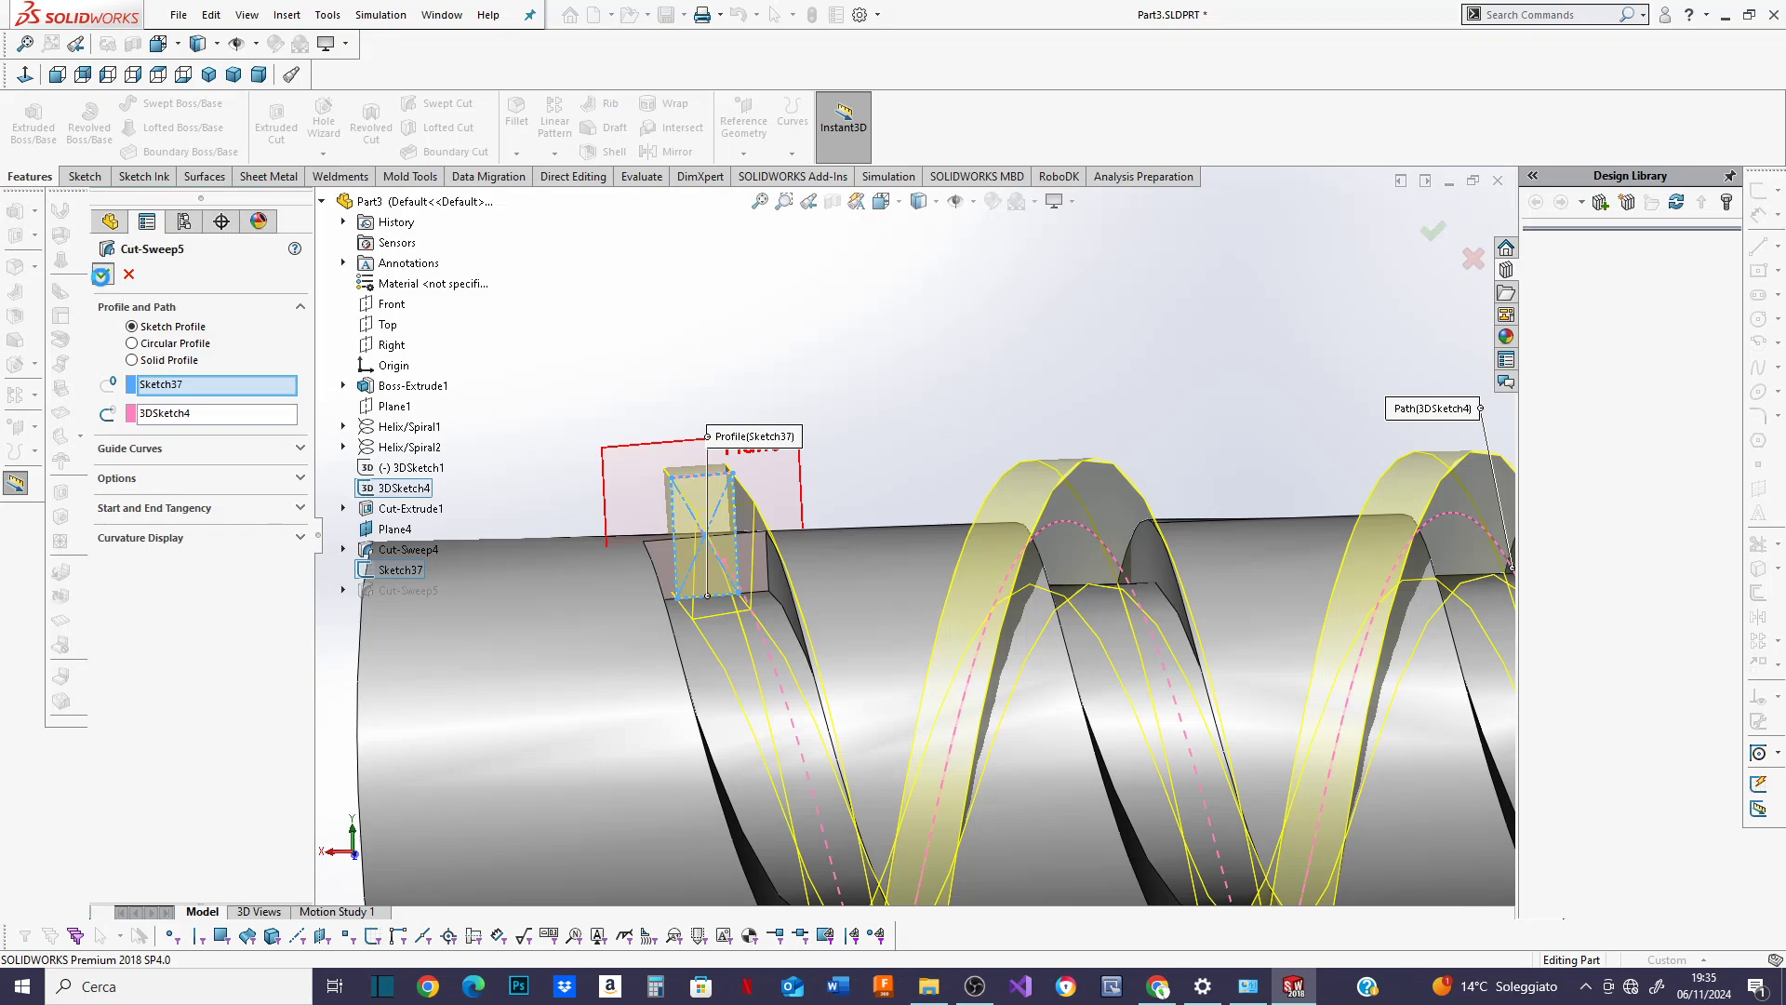
click(102, 273)
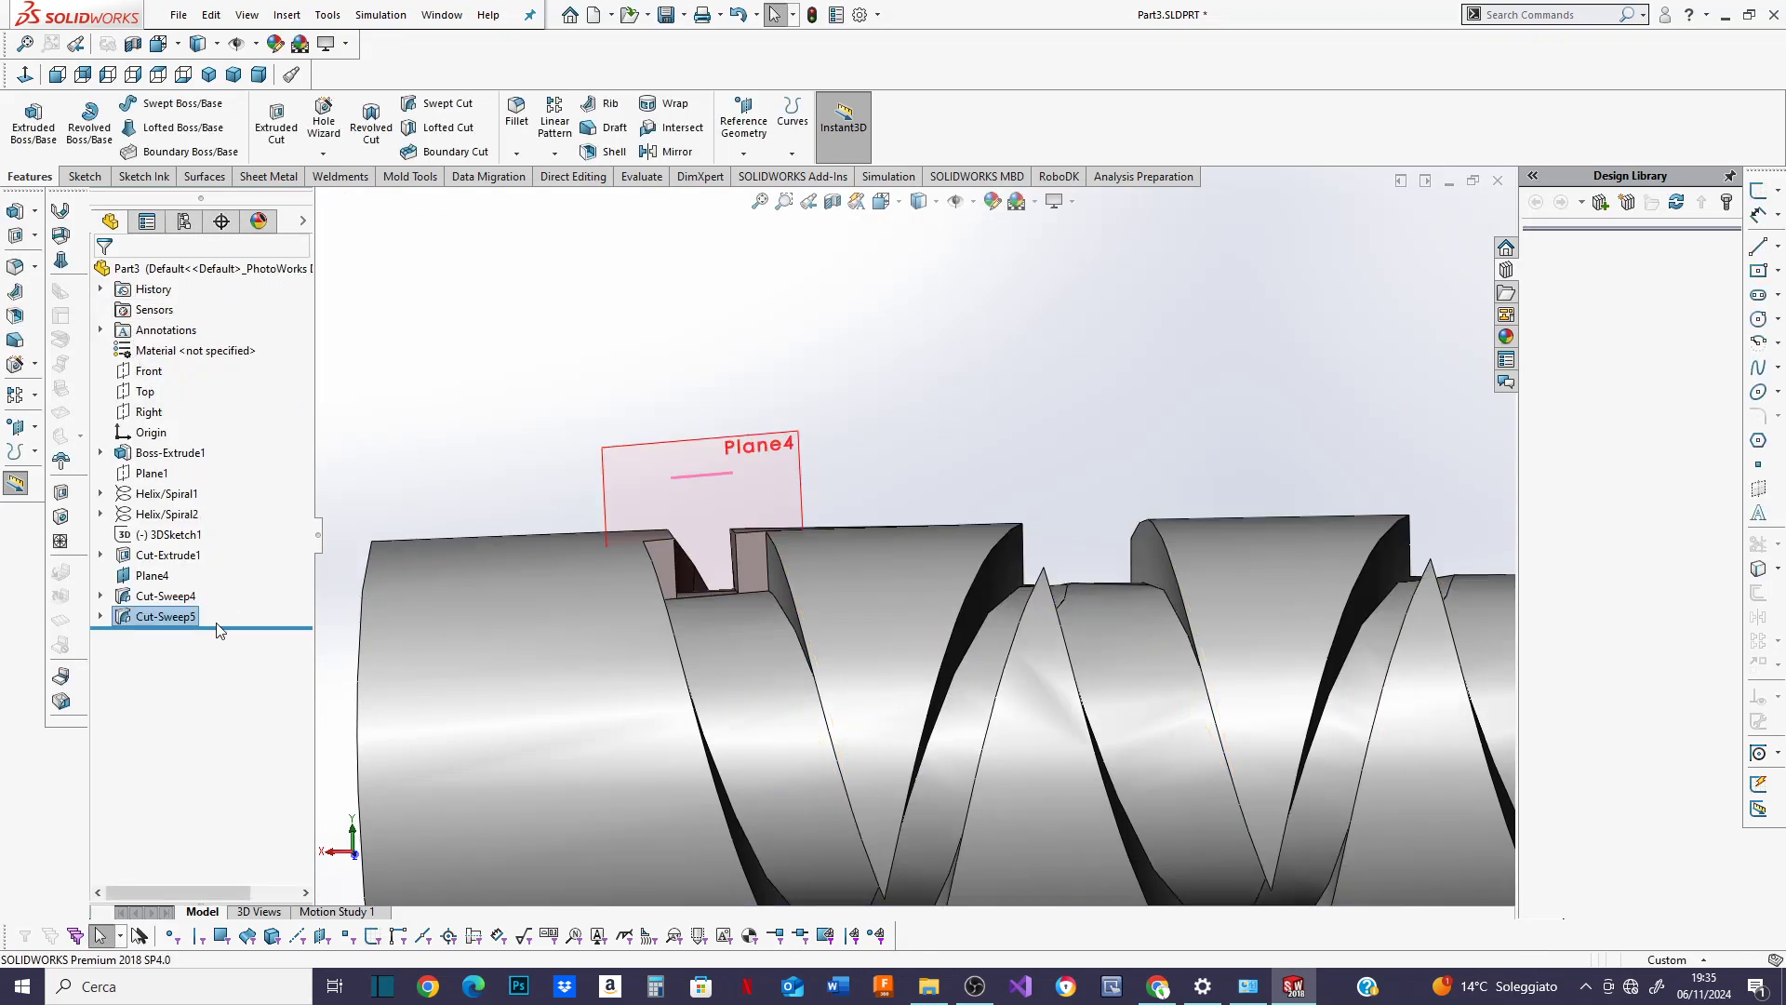
Edit Sketch37, the profile of Cut-Sweep5, and set the rectangle's horizontal width to 8 mm.
right_click(160, 615)
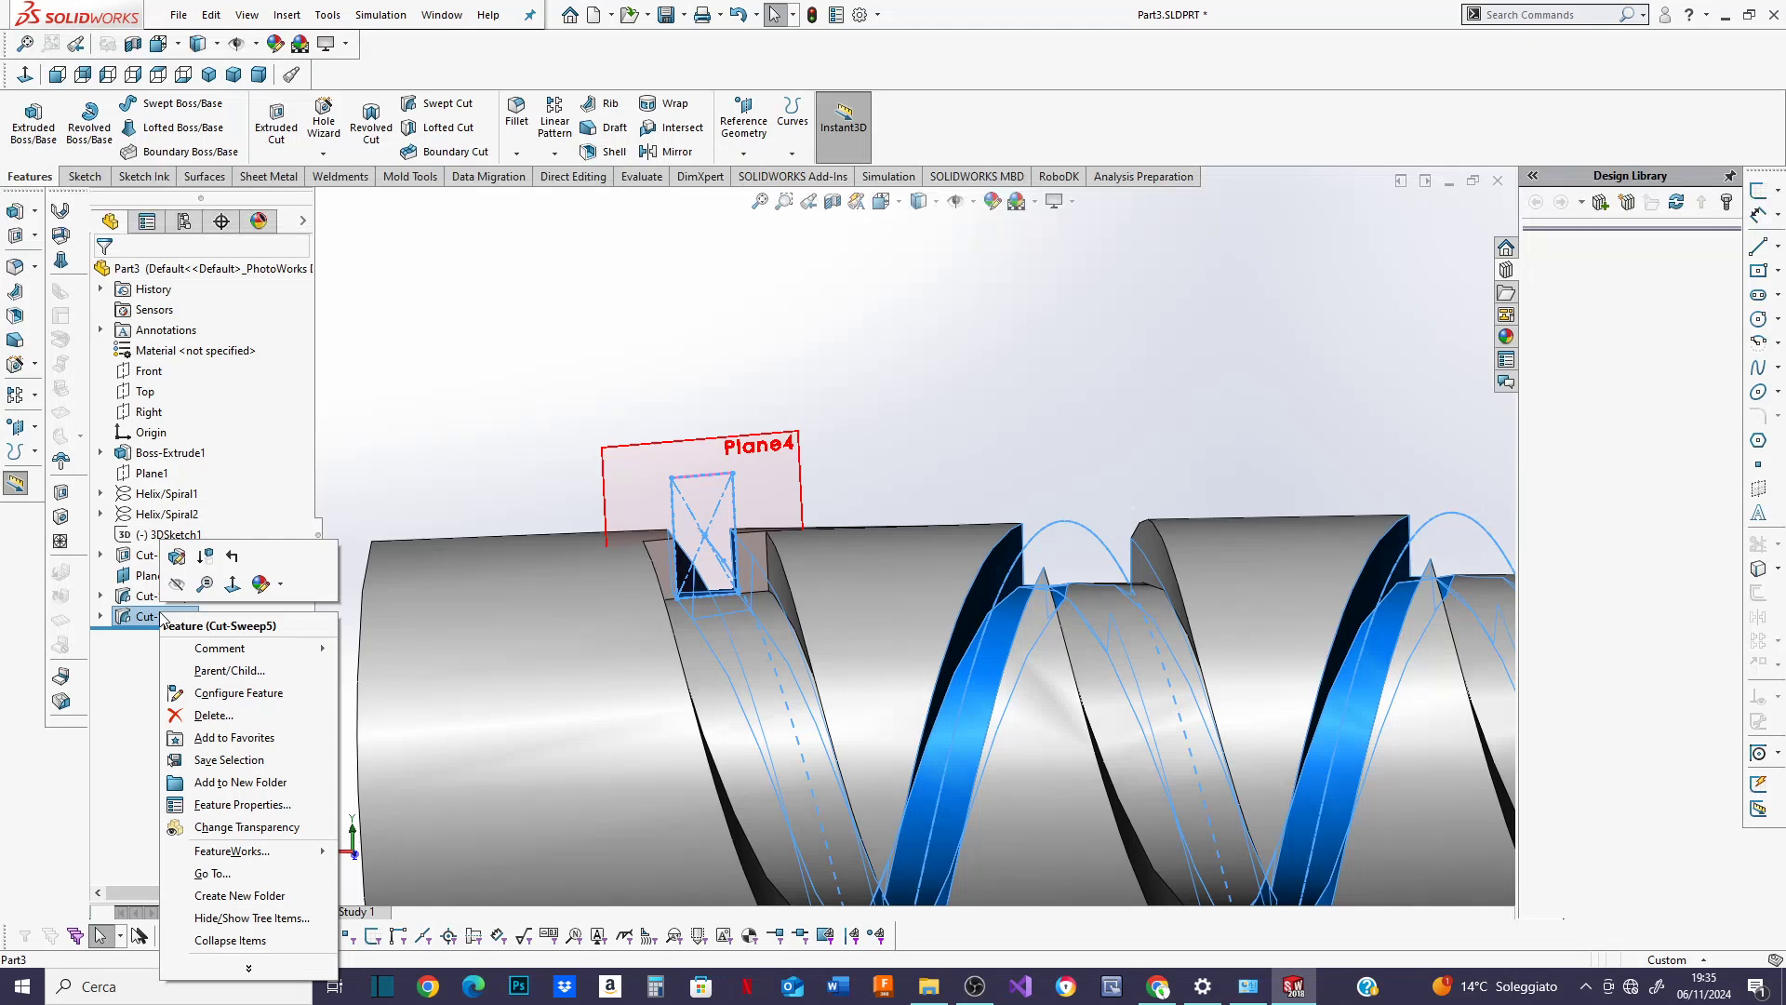
click(101, 620)
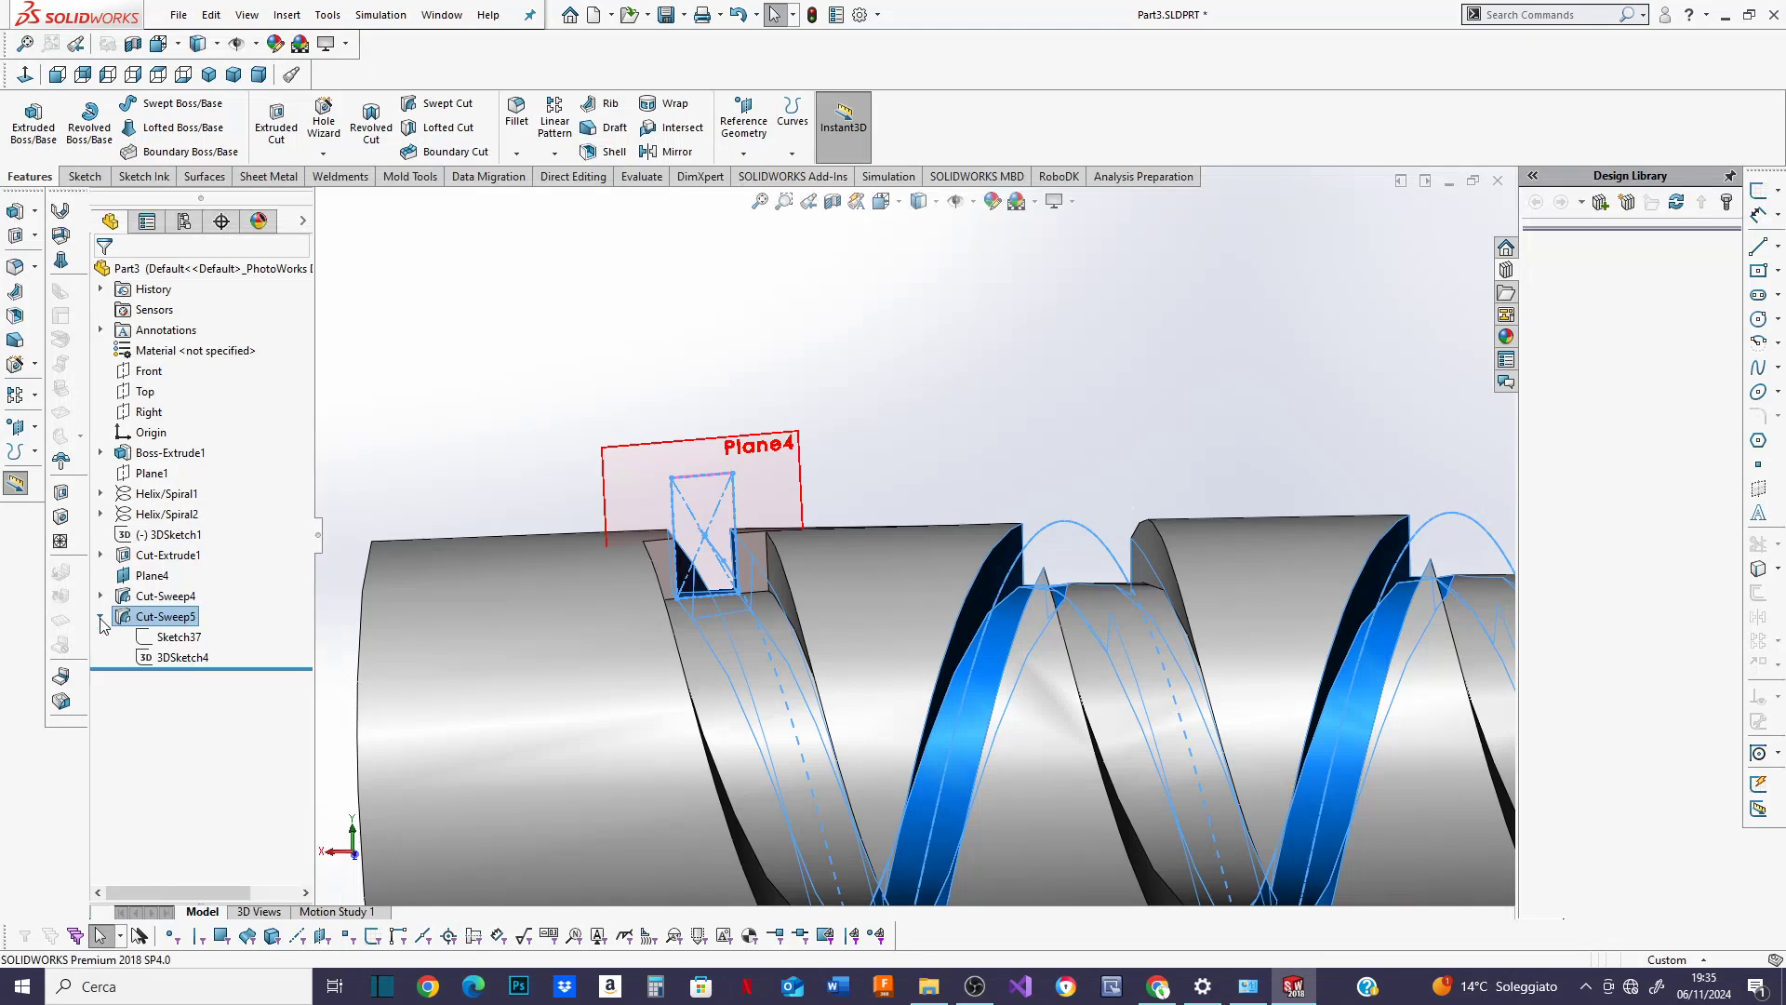
right_click(169, 640)
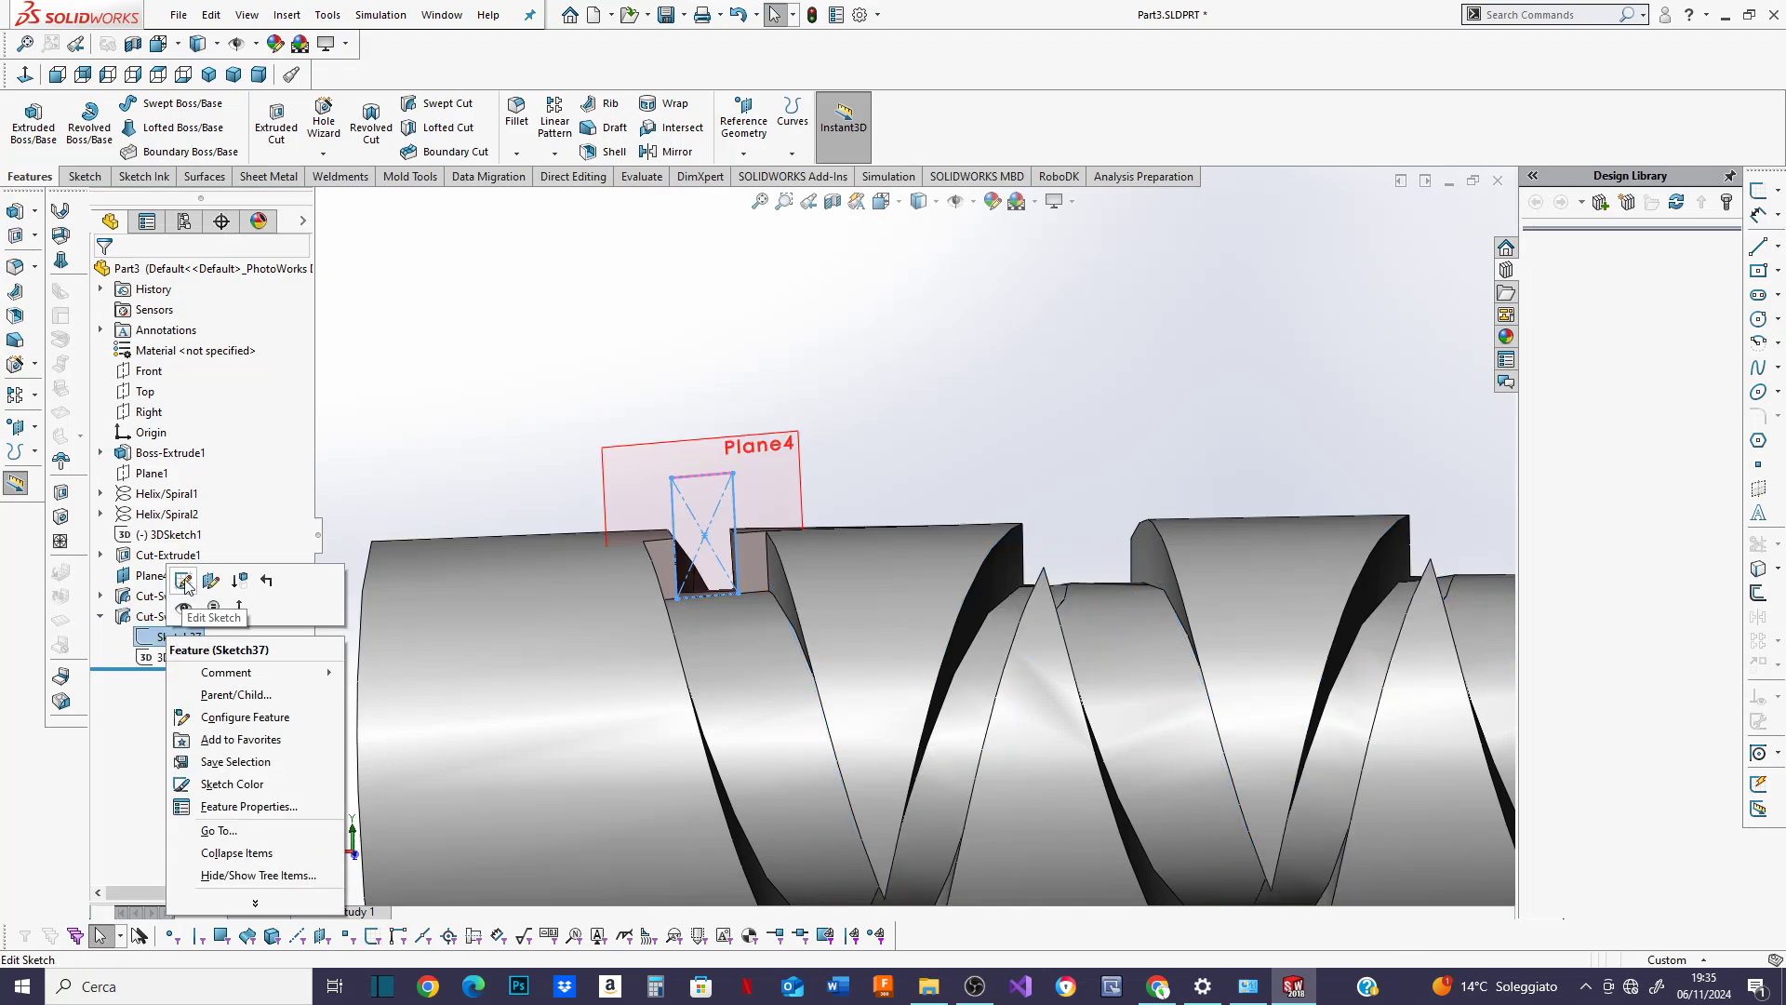
click(184, 581)
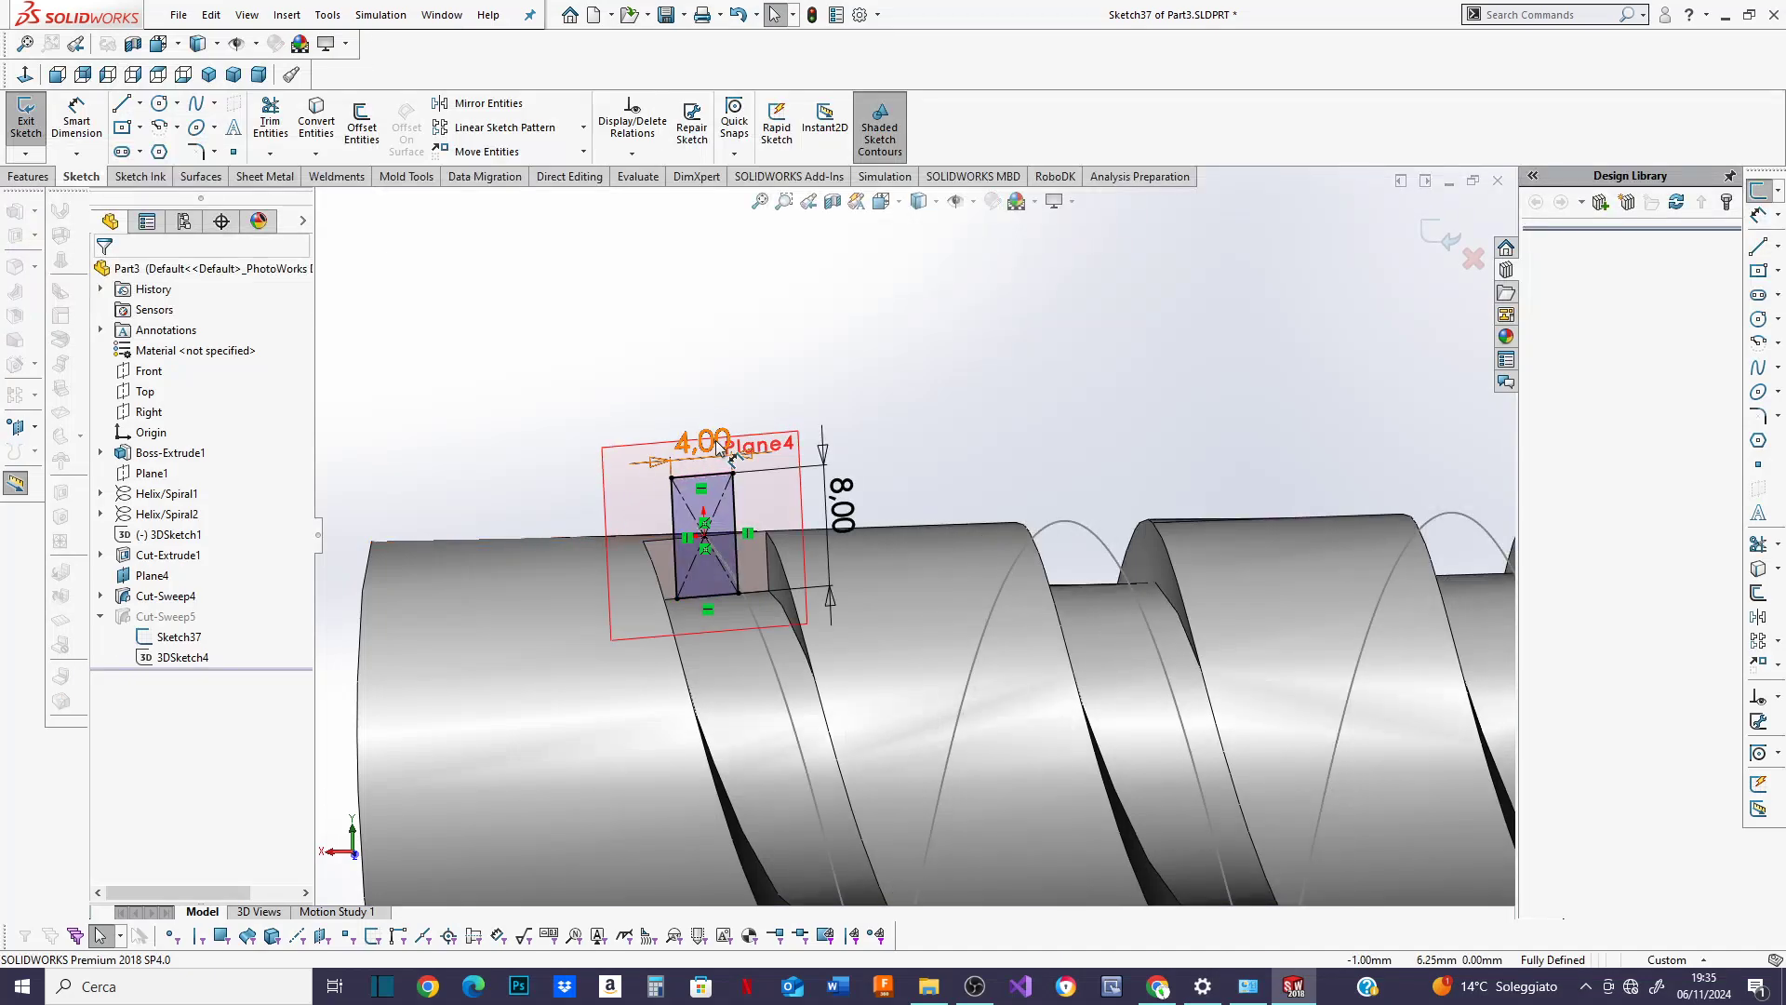
click(717, 445)
double_click(718, 445)
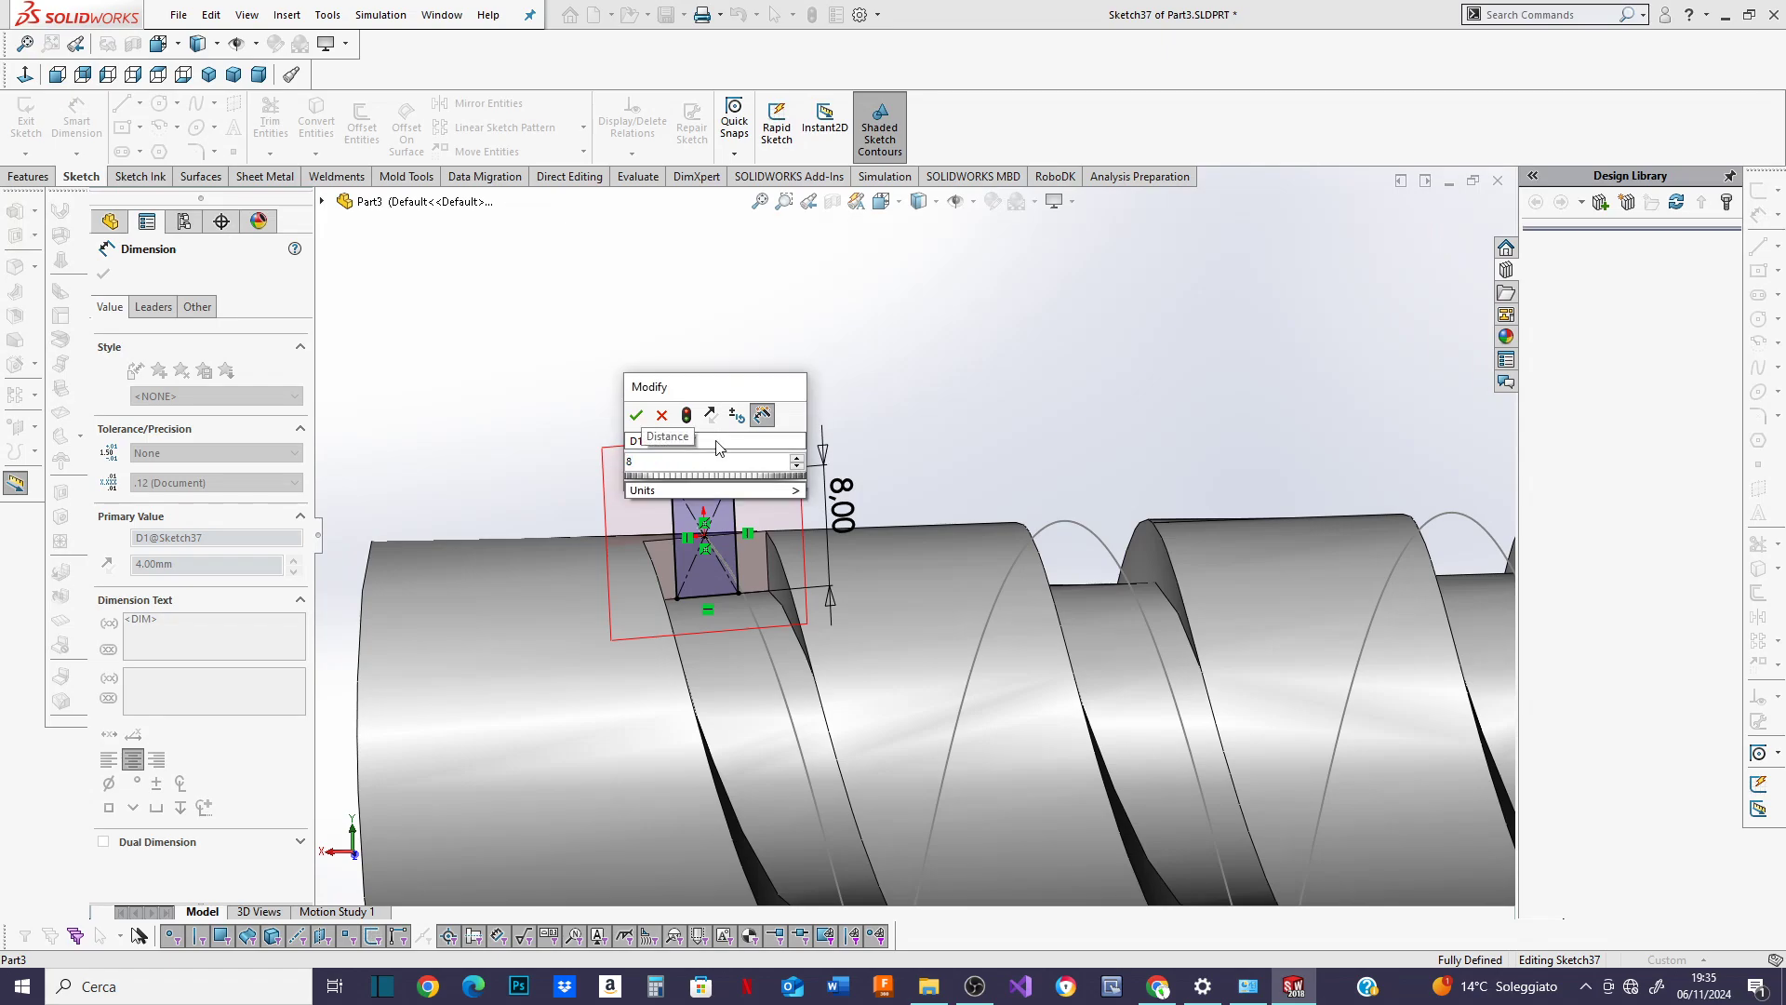
click(636, 415)
scroll(569, 513, up, 2)
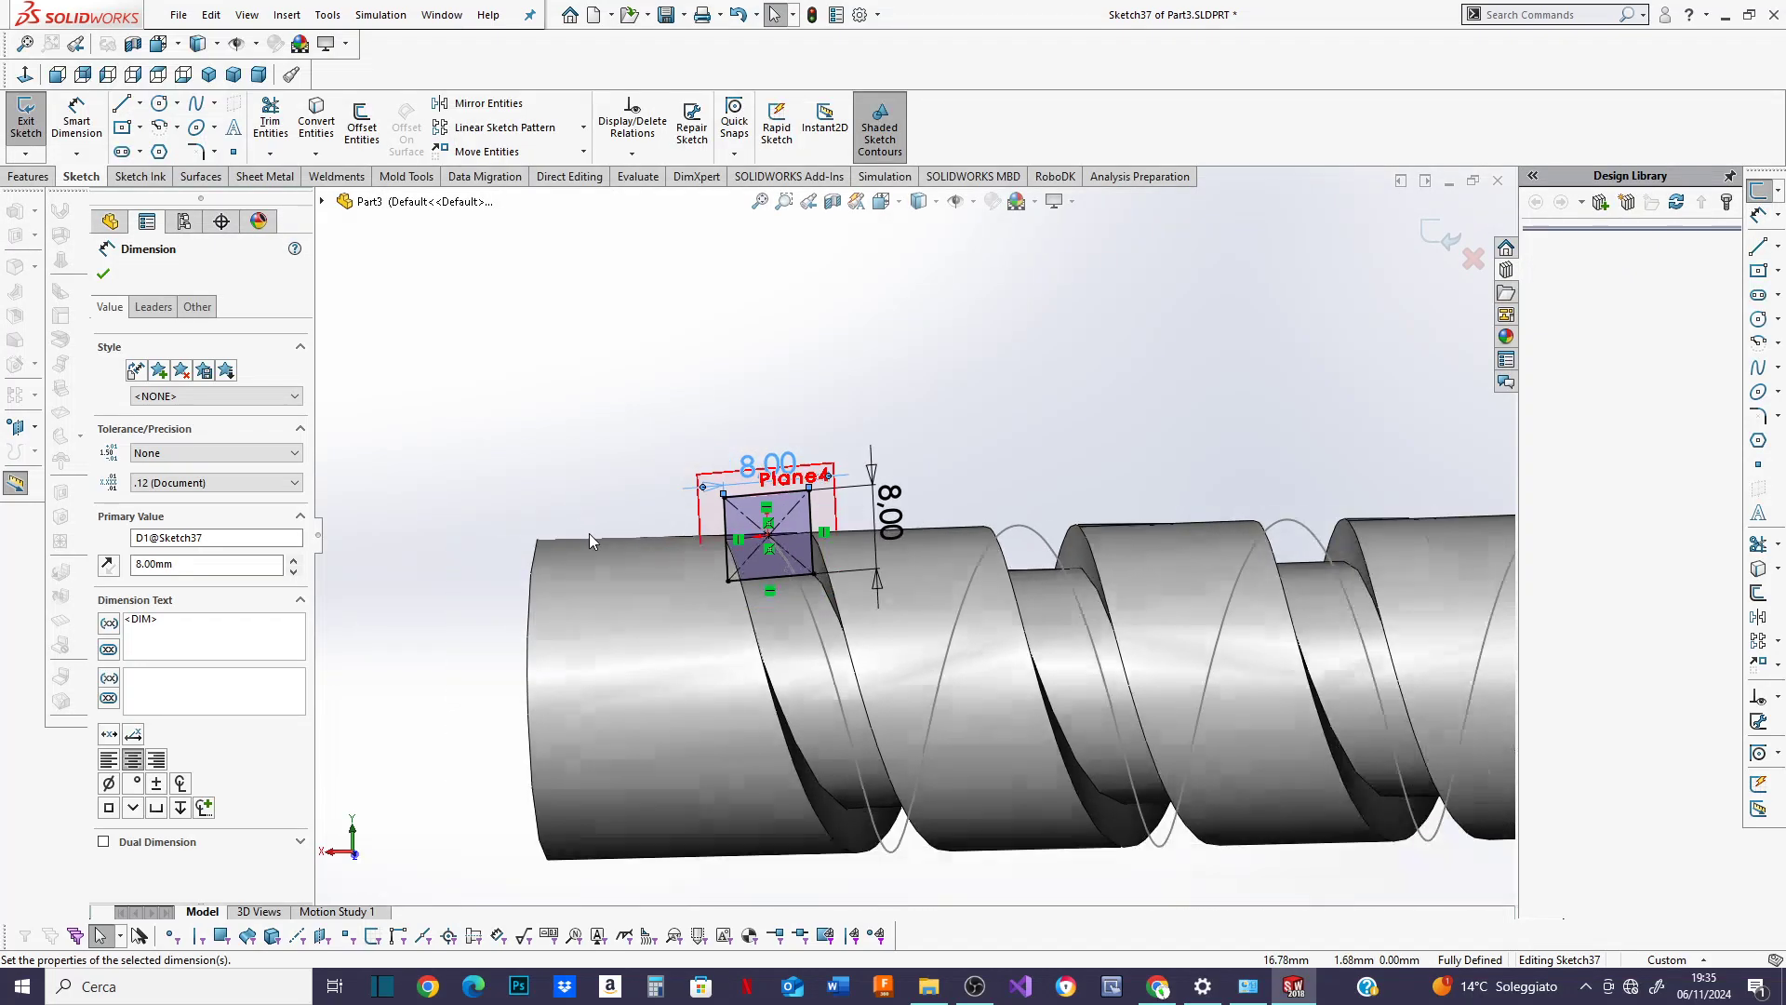
middle_drag(600, 556, 543, 521)
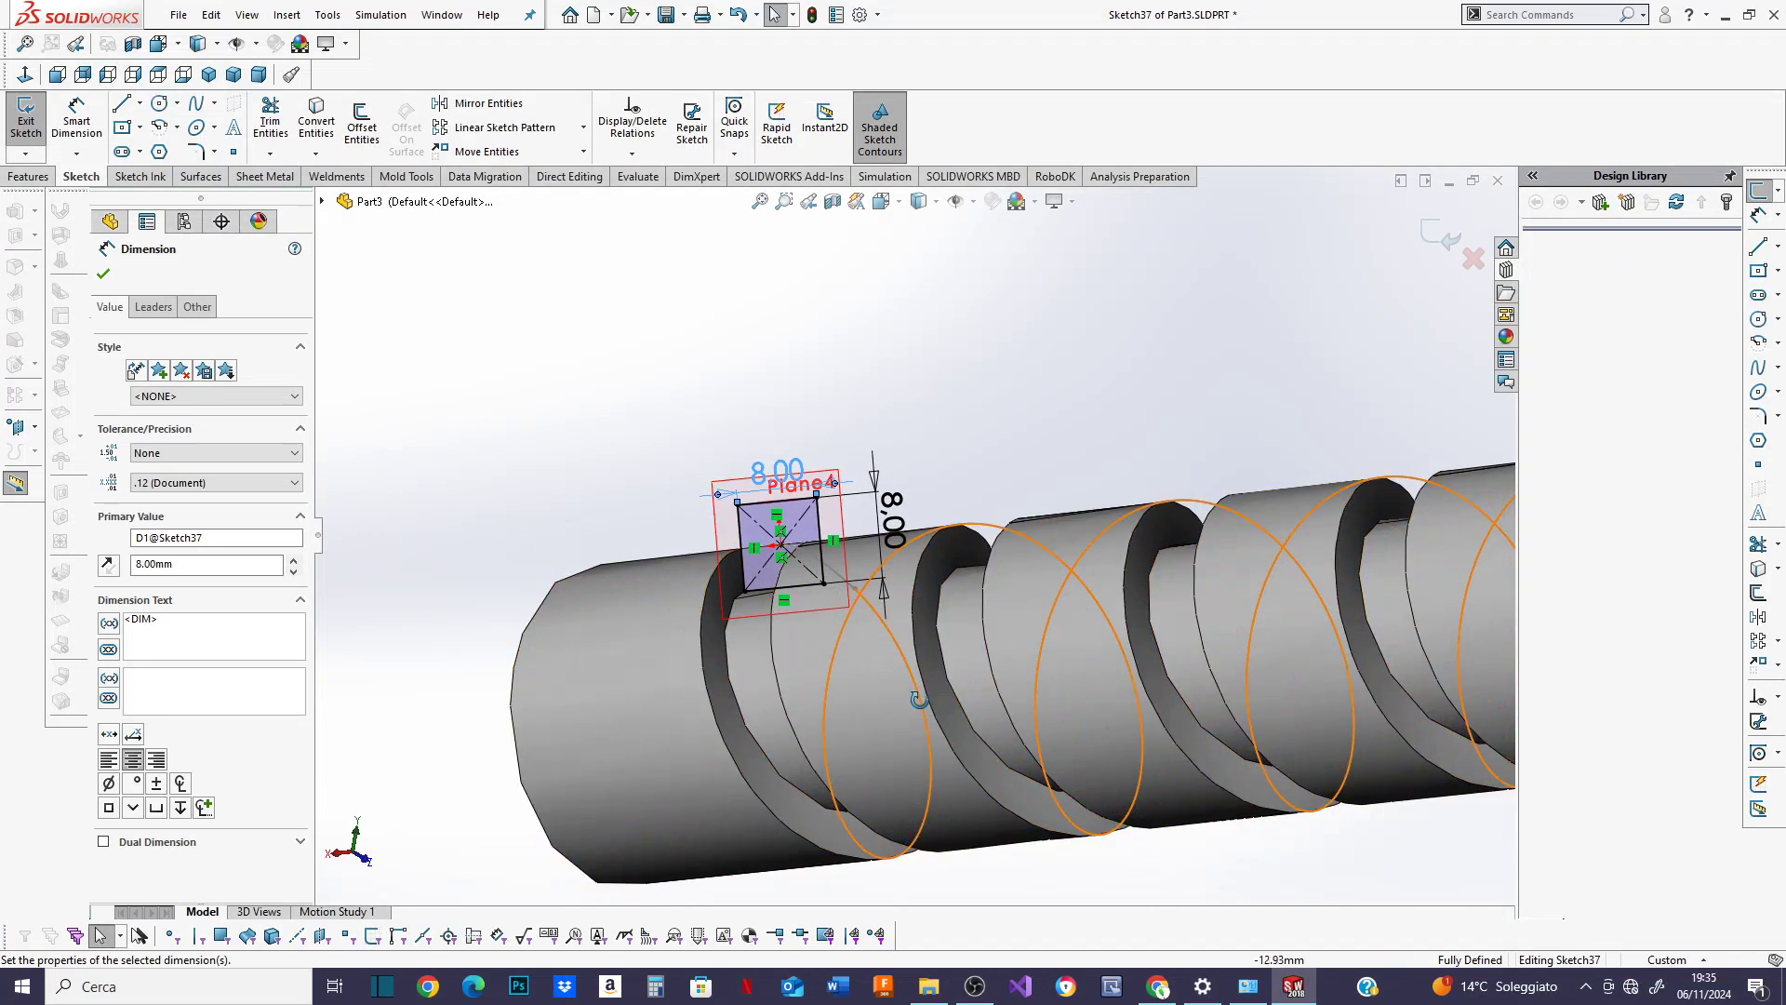
middle_drag(917, 698, 969, 729)
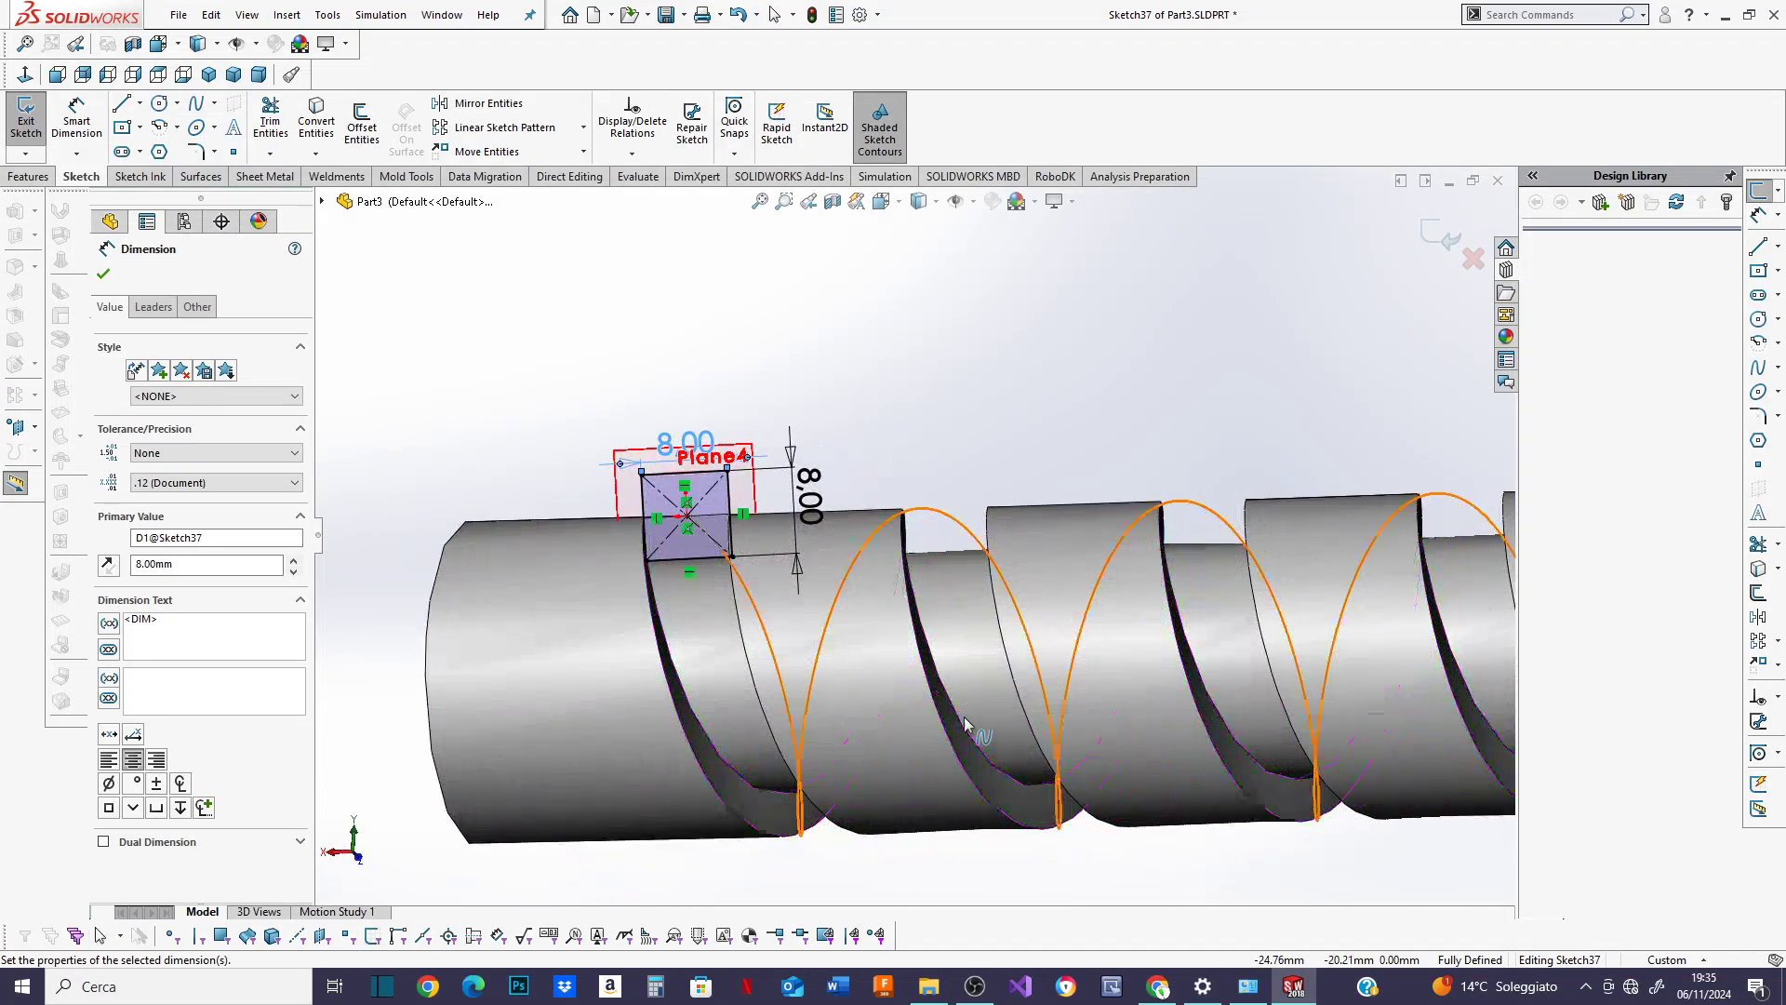
click(104, 275)
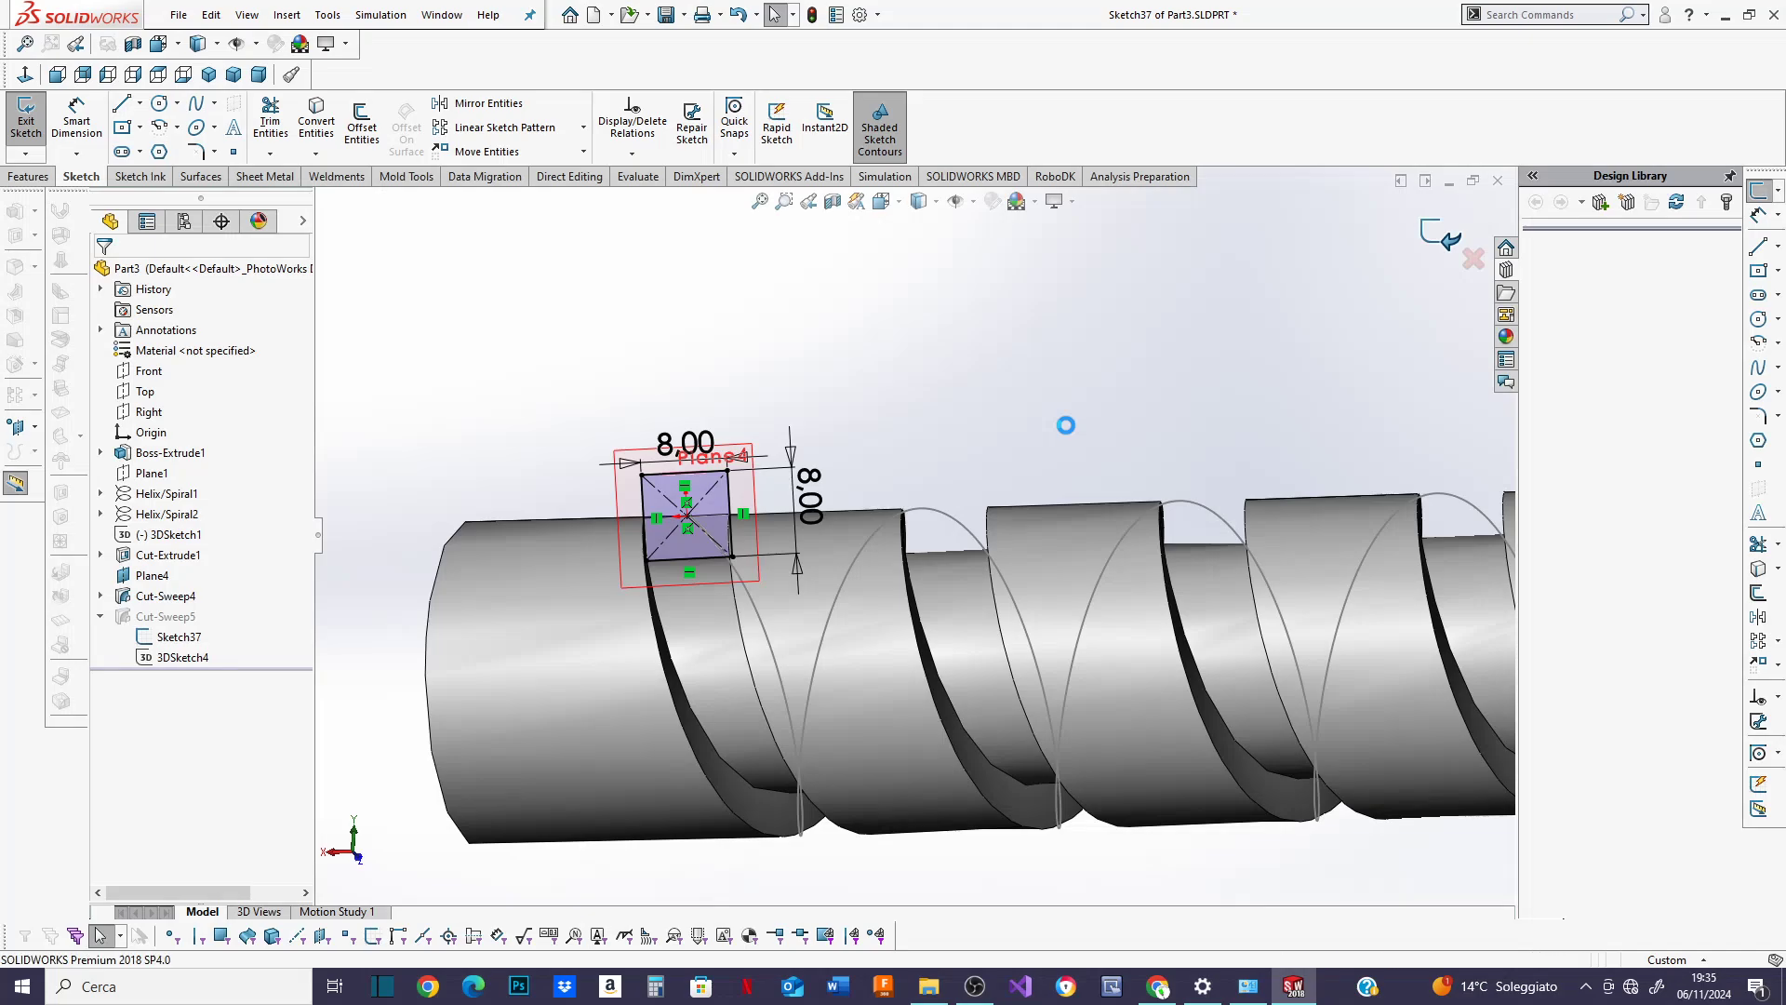
Examine the rebuilt crossing grooves along the whole cylinder from several angles.
mouse_move(799, 686)
middle_down()
mouse_move(849, 648)
mouse_move(817, 558)
mouse_move(826, 468)
middle_up()
middle_drag(889, 787, 960, 678)
scroll(908, 657, down, 4)
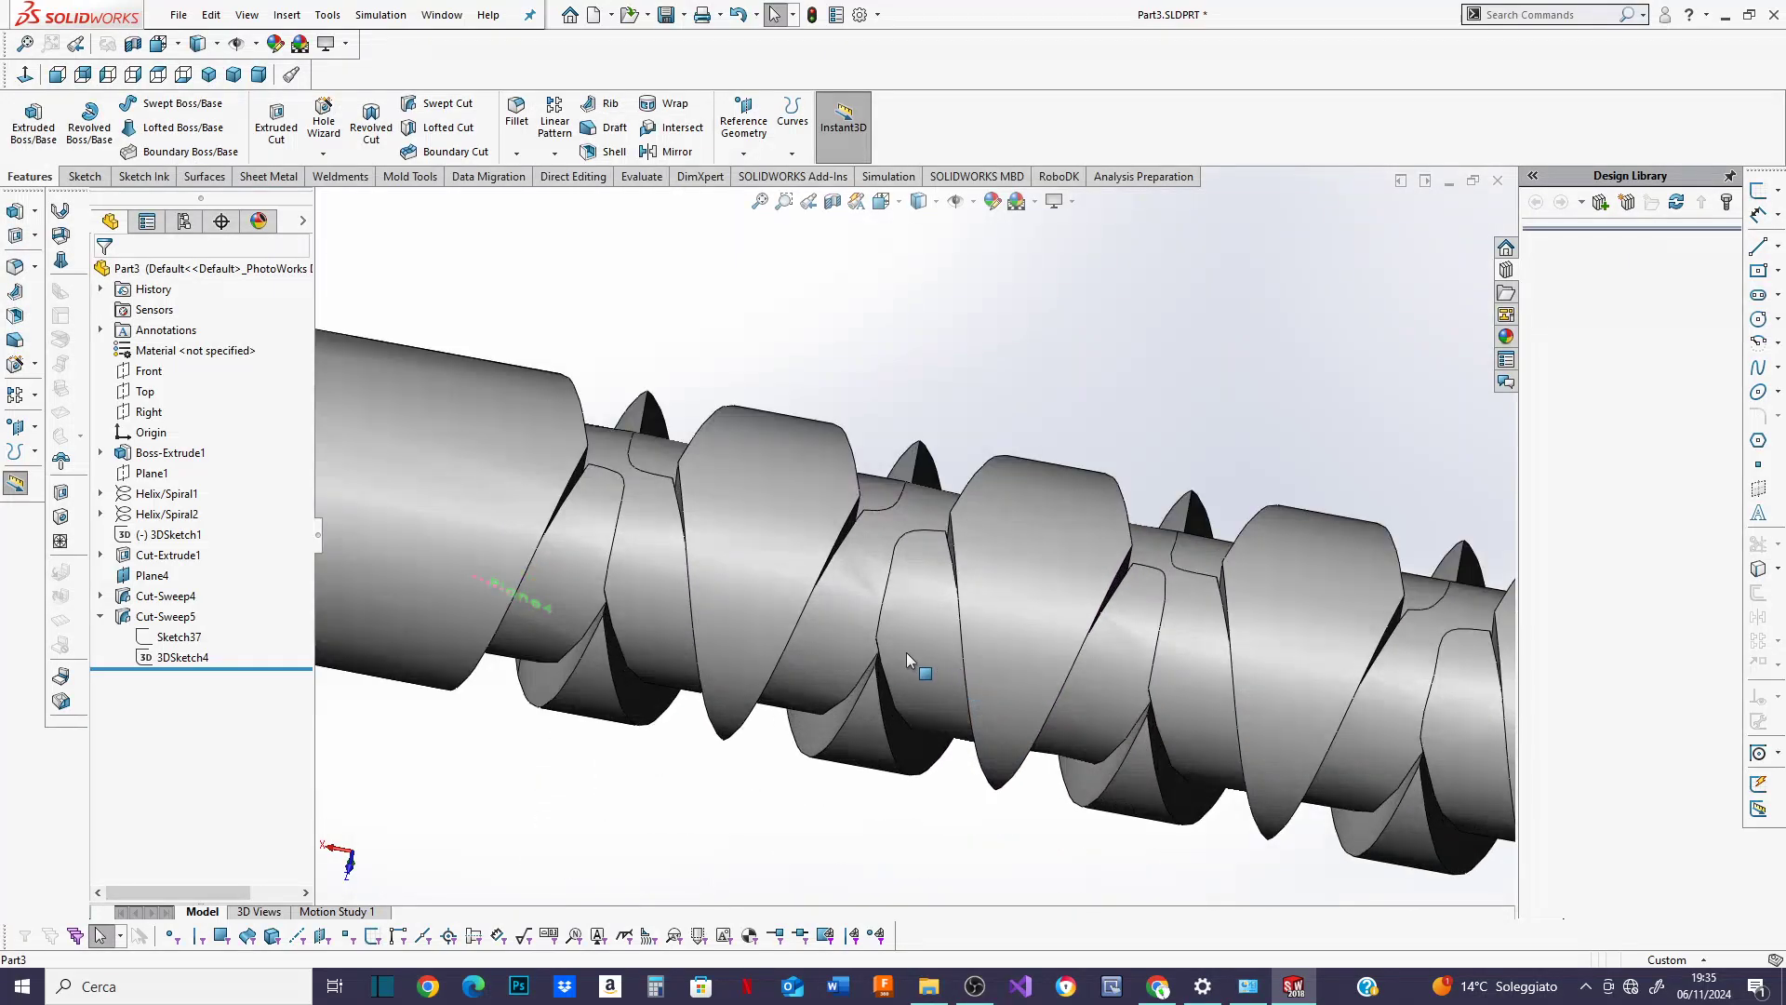
mouse_move(830, 666)
middle_down()
mouse_move(853, 471)
mouse_move(921, 471)
mouse_move(849, 498)
mouse_move(854, 672)
middle_up()
scroll(843, 671, up, 6)
scroll(996, 503, down, 3)
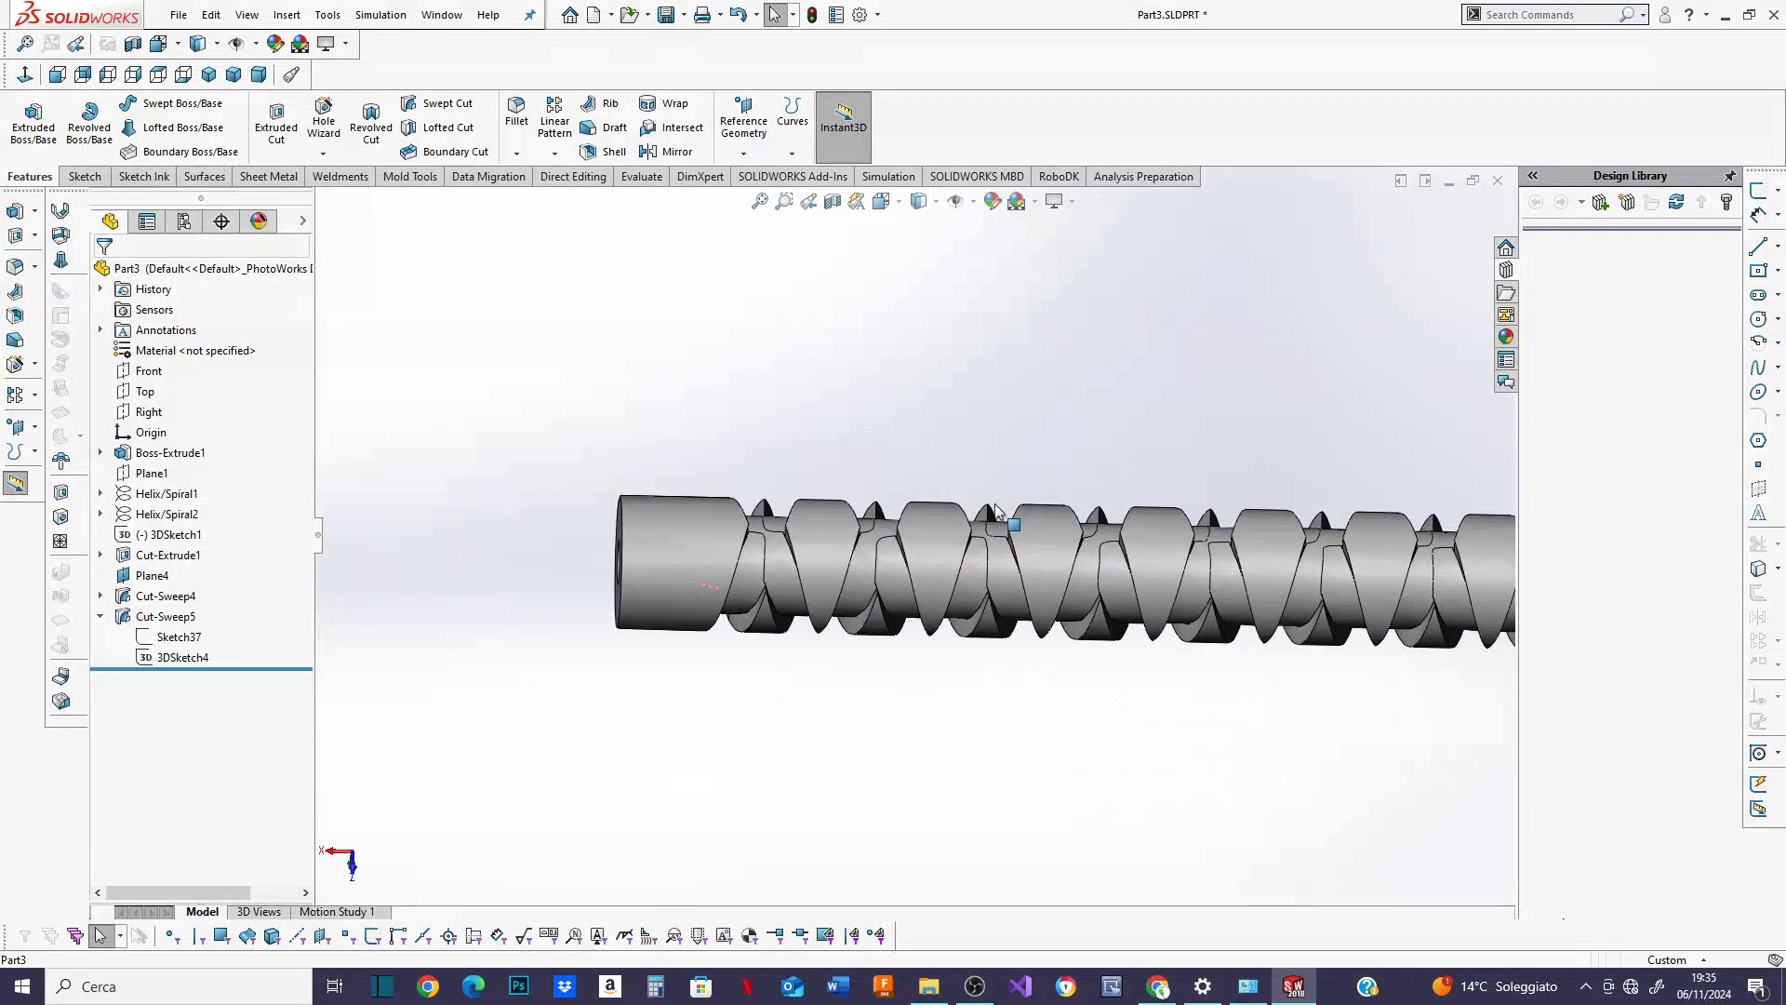
scroll(890, 516, down, 2)
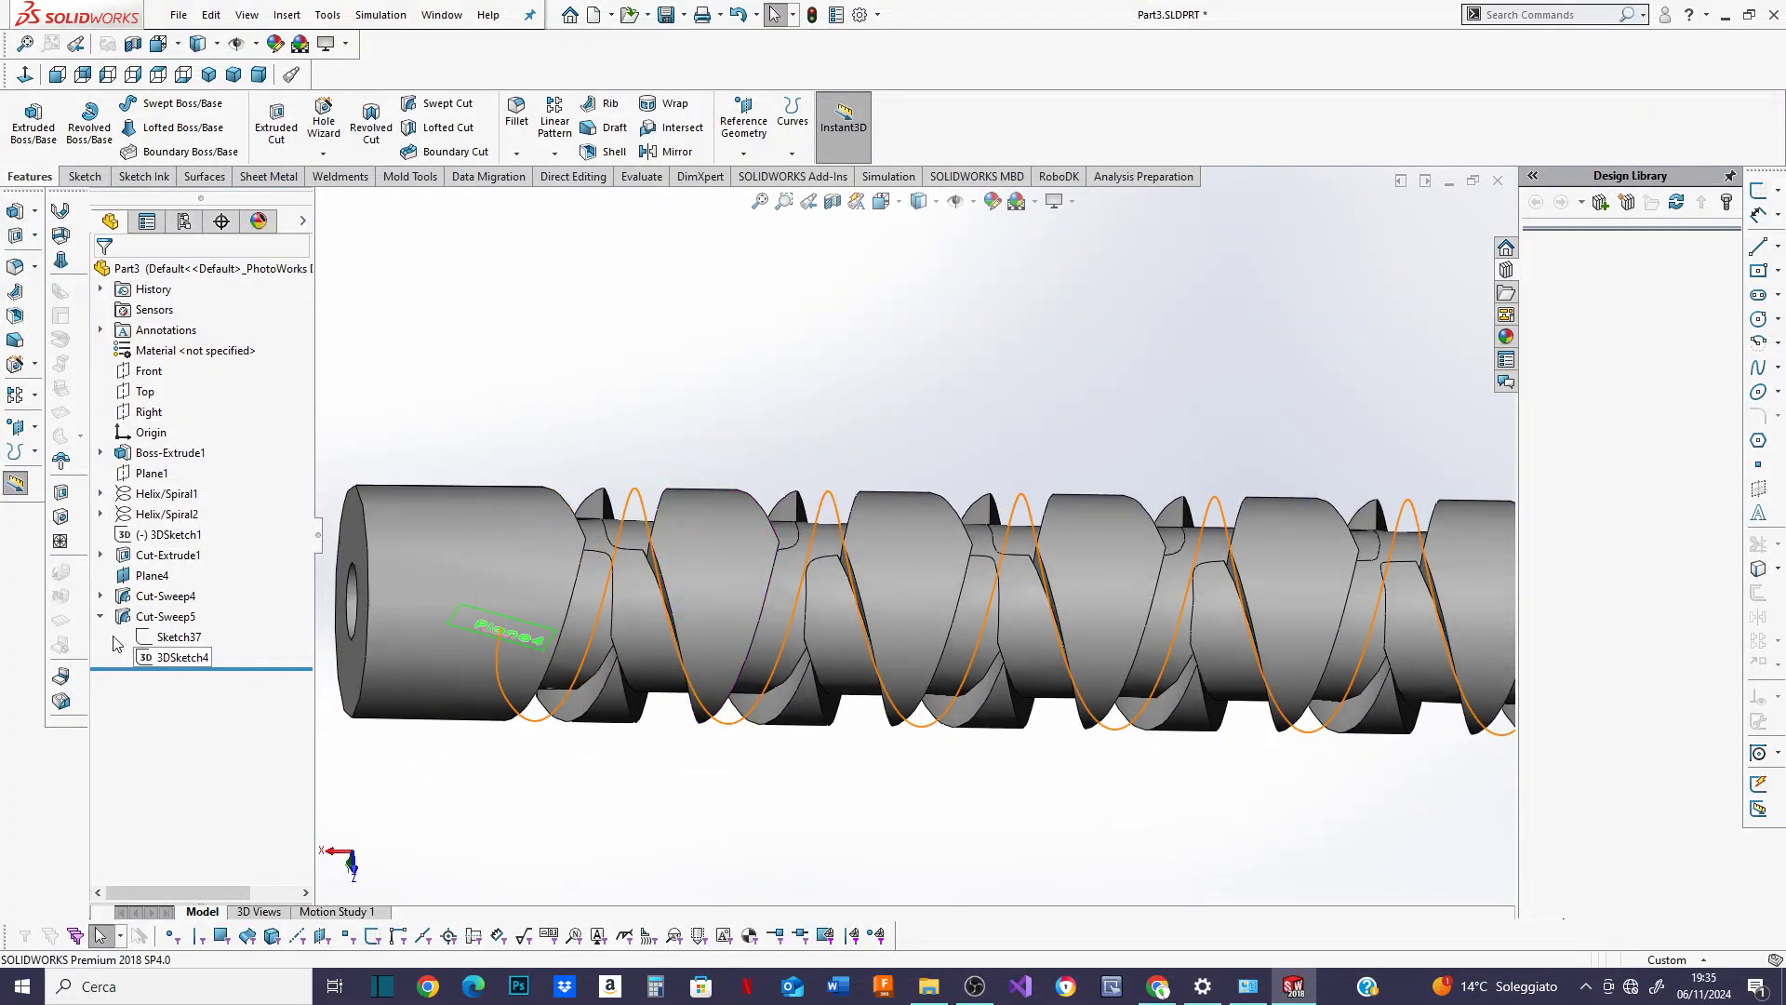
Edit Sketch36, the profile of Cut-Sweep4, and set the rectangle's horizontal width to 4 mm.
click(100, 597)
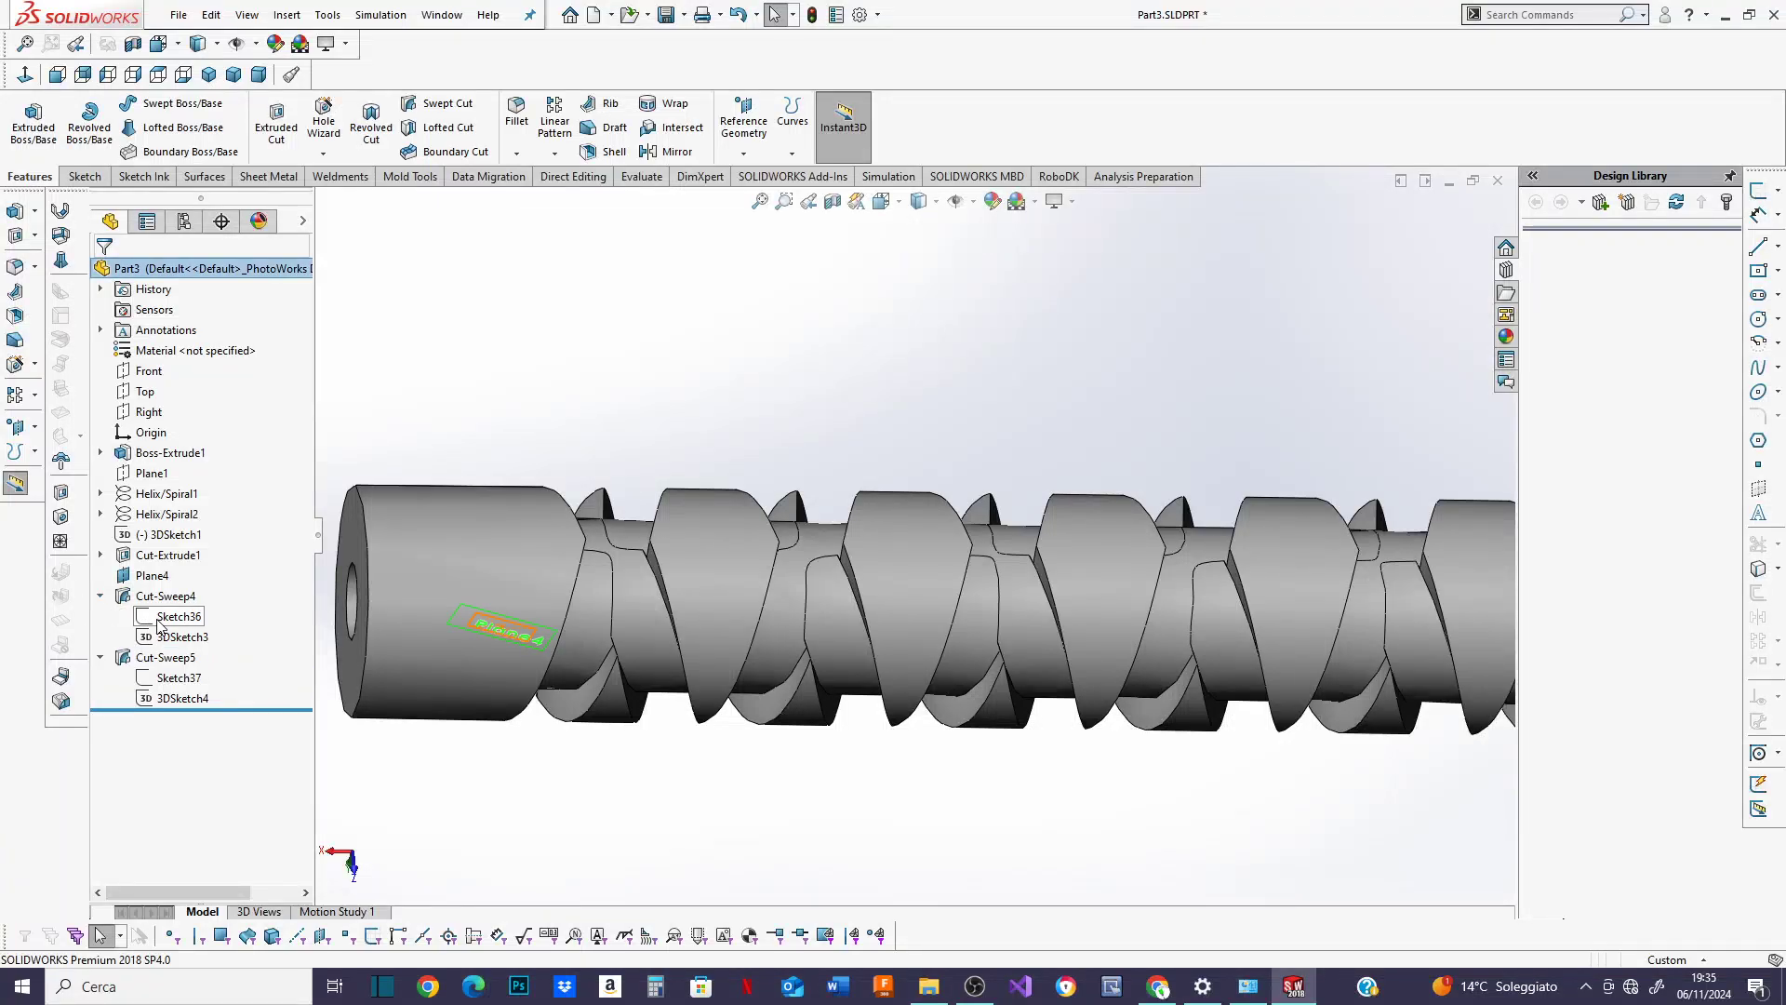
click(160, 621)
click(173, 565)
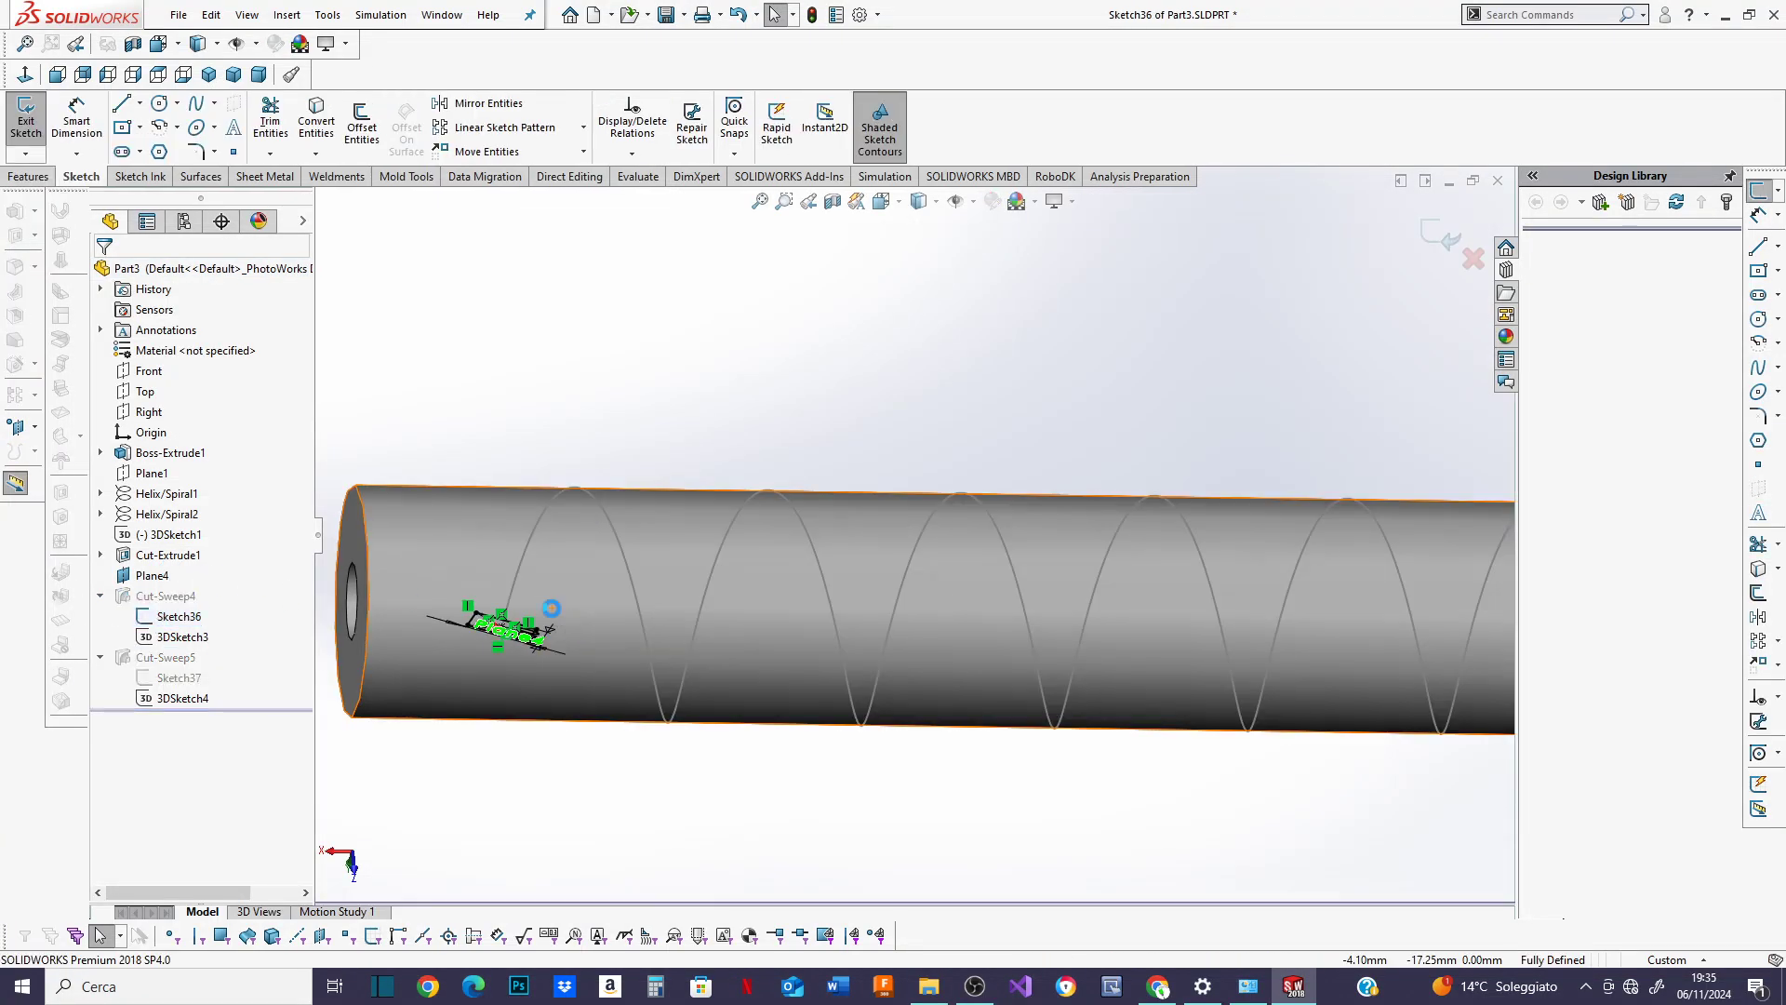
scroll(632, 772, down, 8)
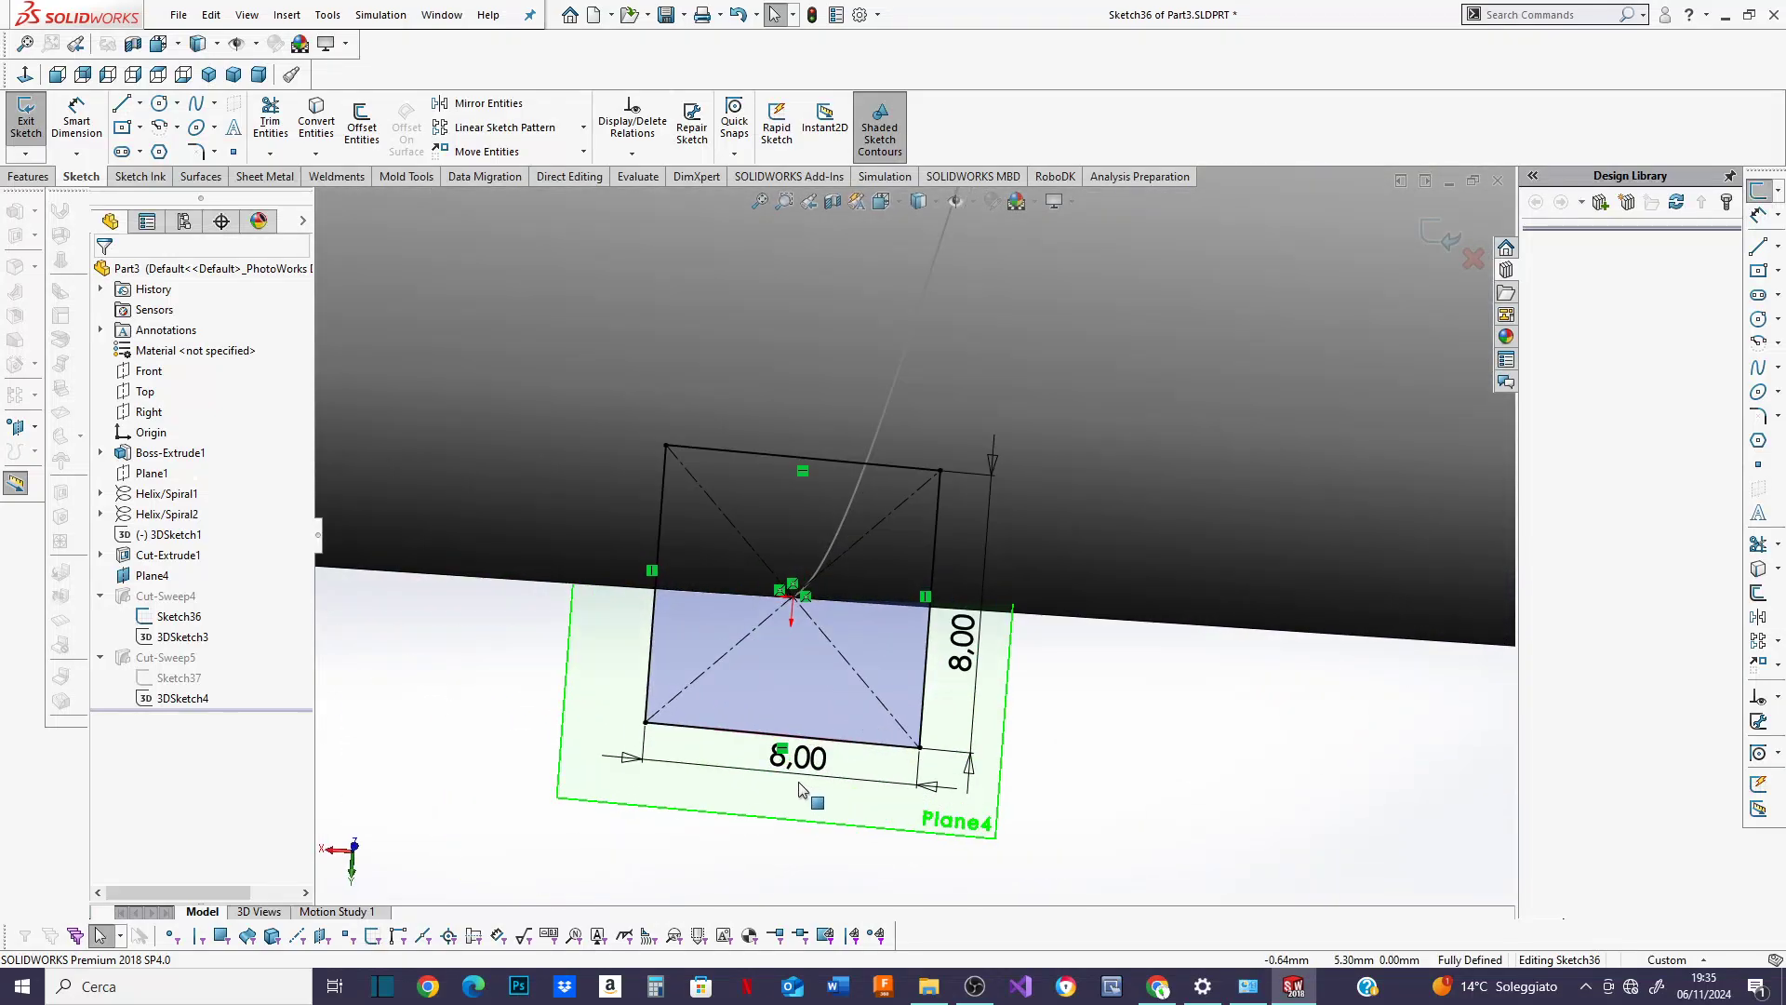
click(798, 763)
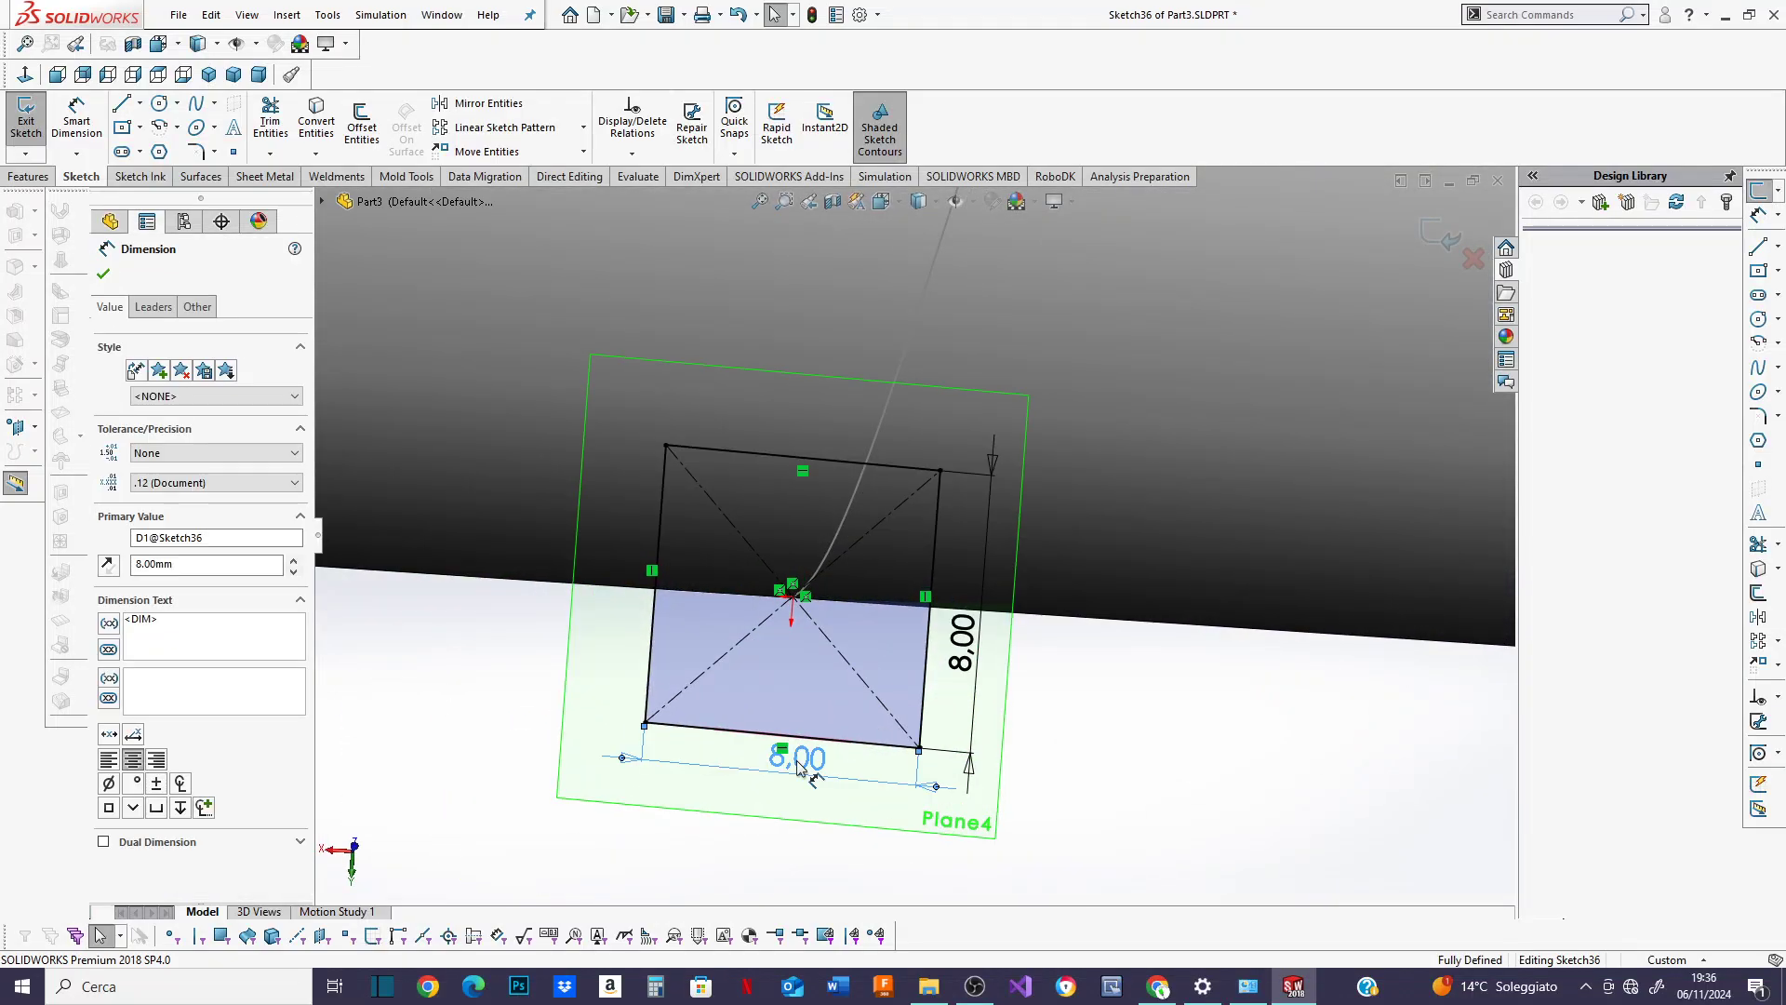
double_click(798, 761)
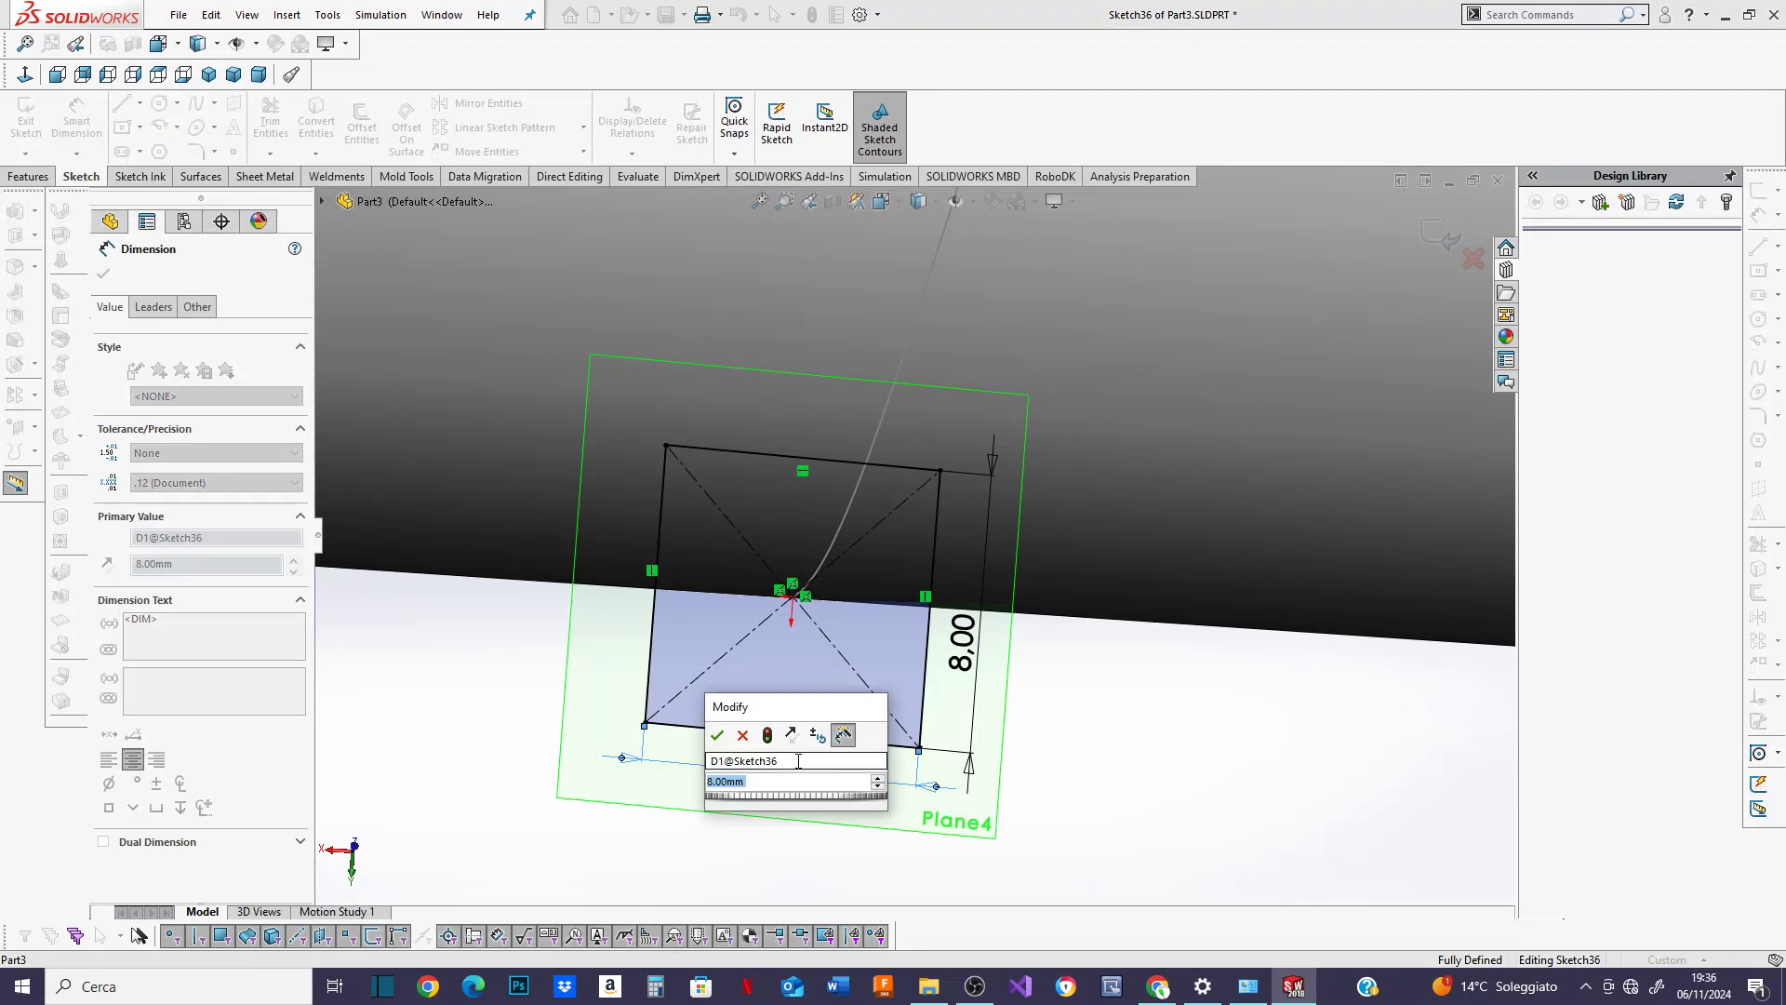
text(4)
key(Return)
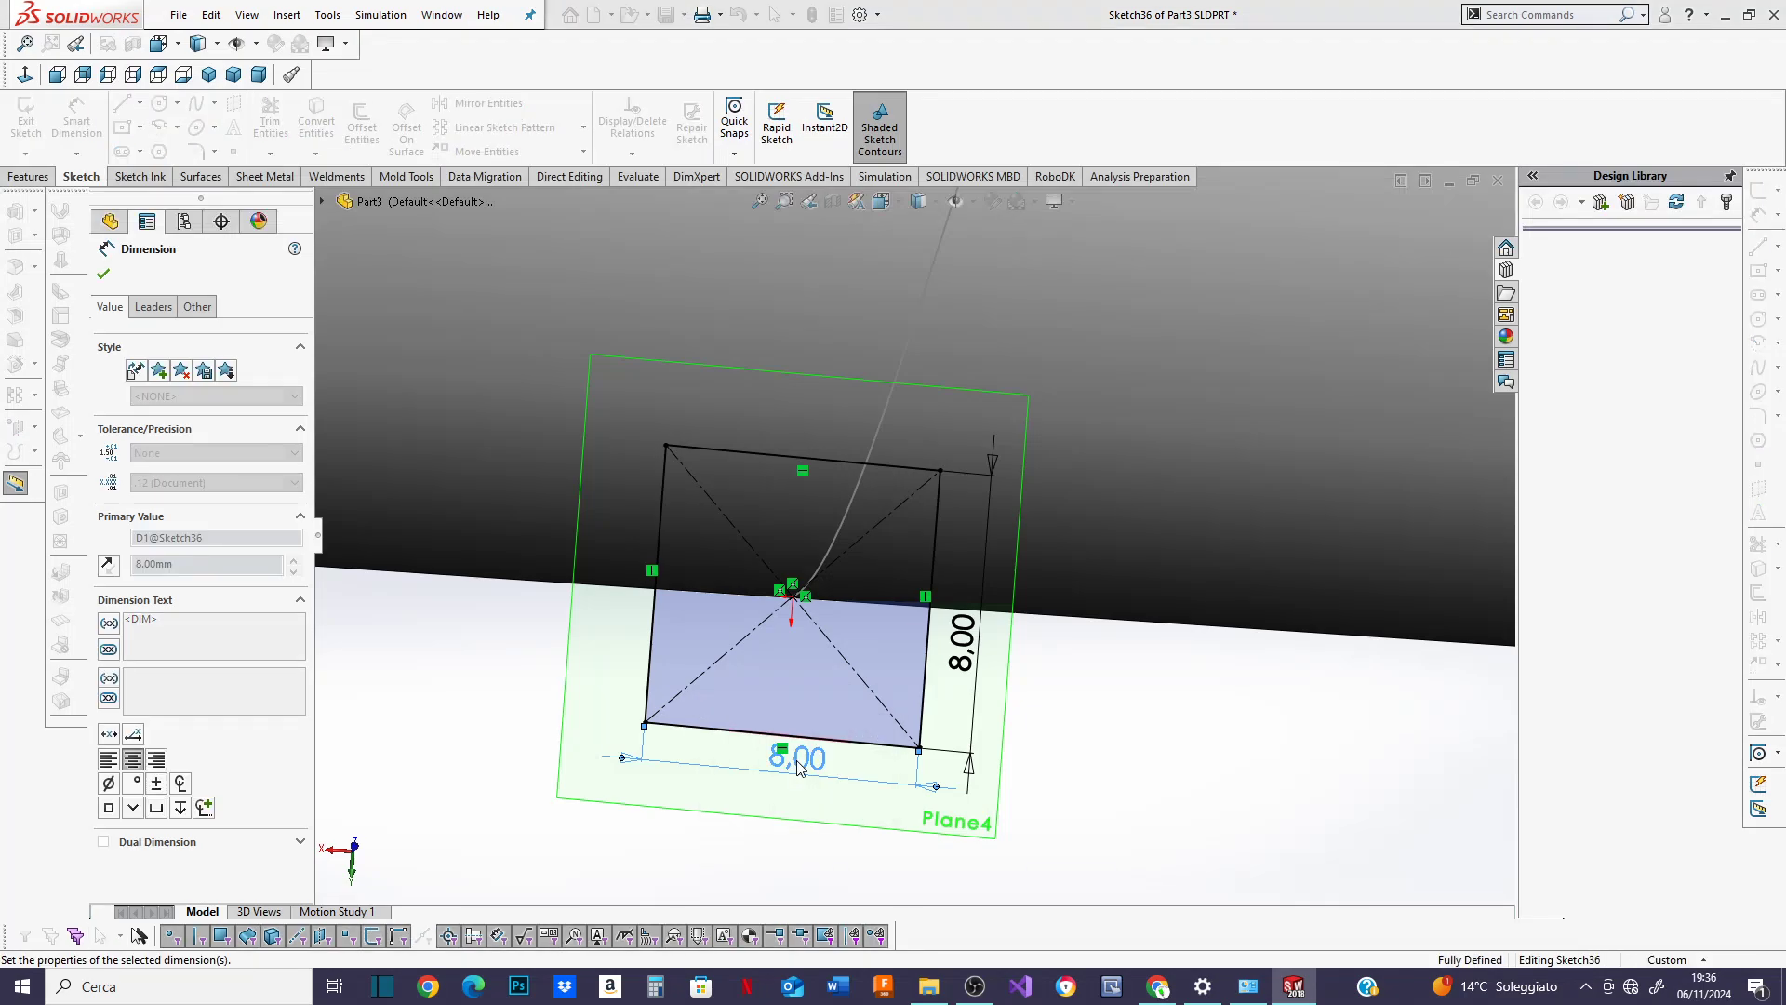
scroll(786, 735, up, 5)
scroll(684, 571, up, 2)
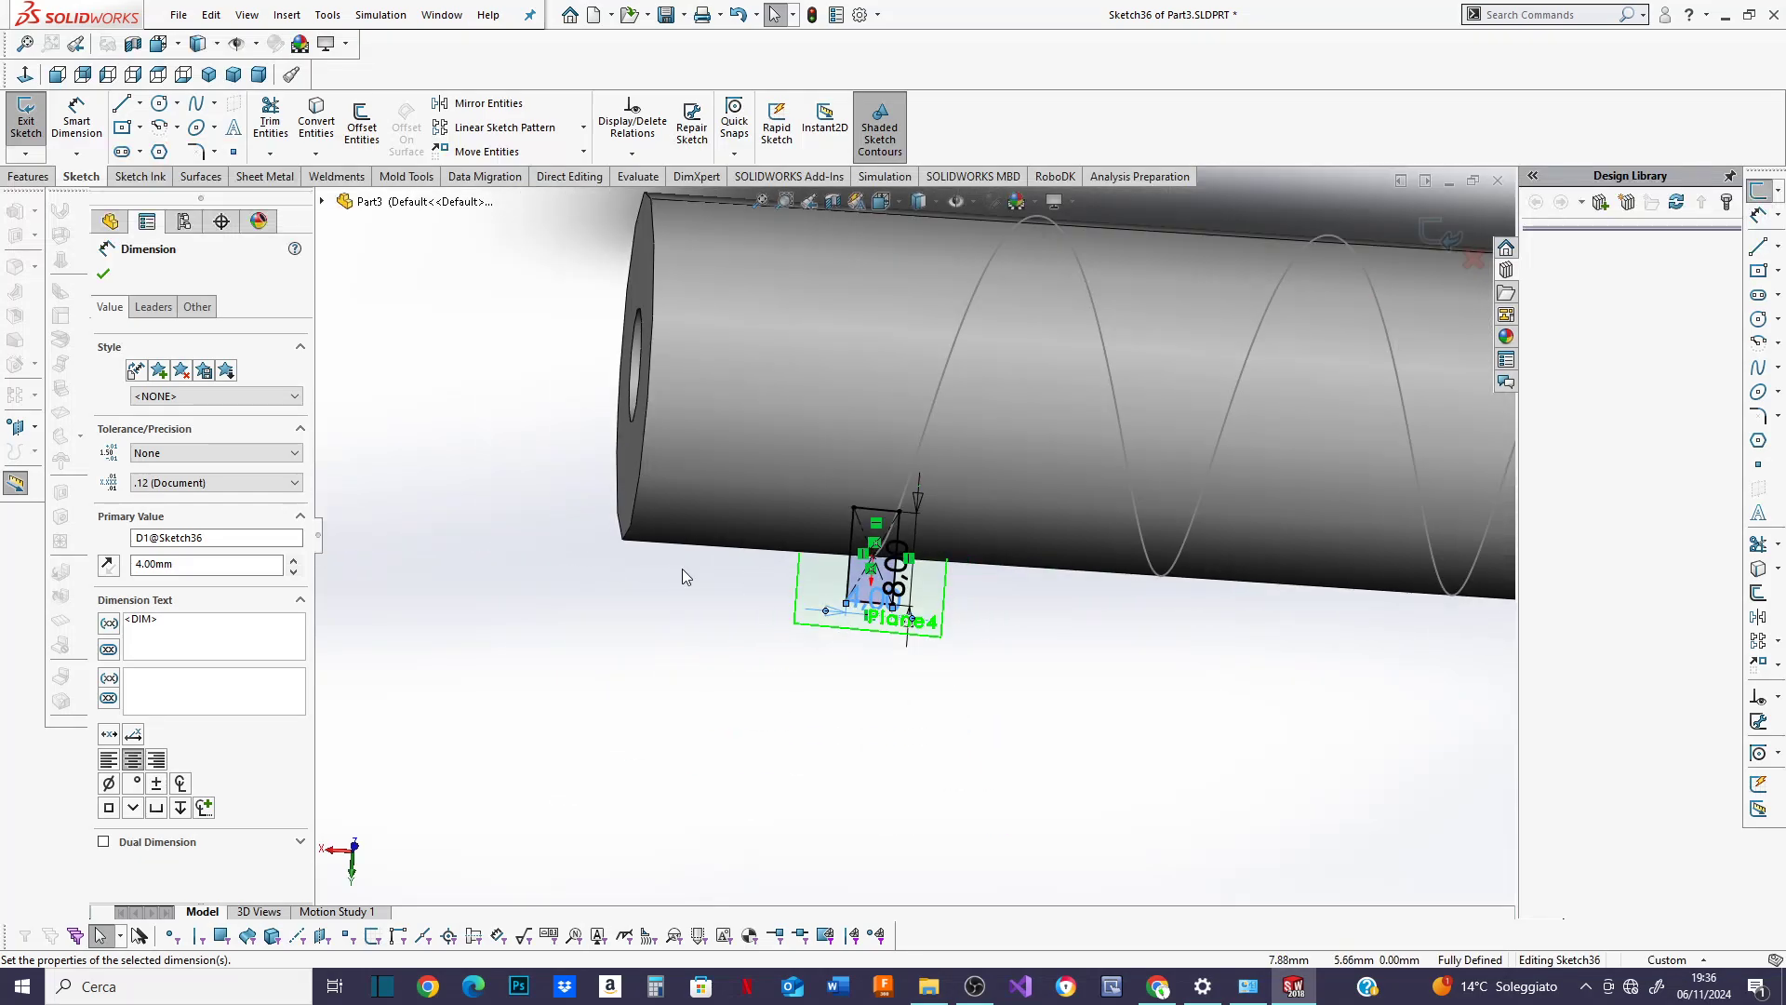
click(103, 277)
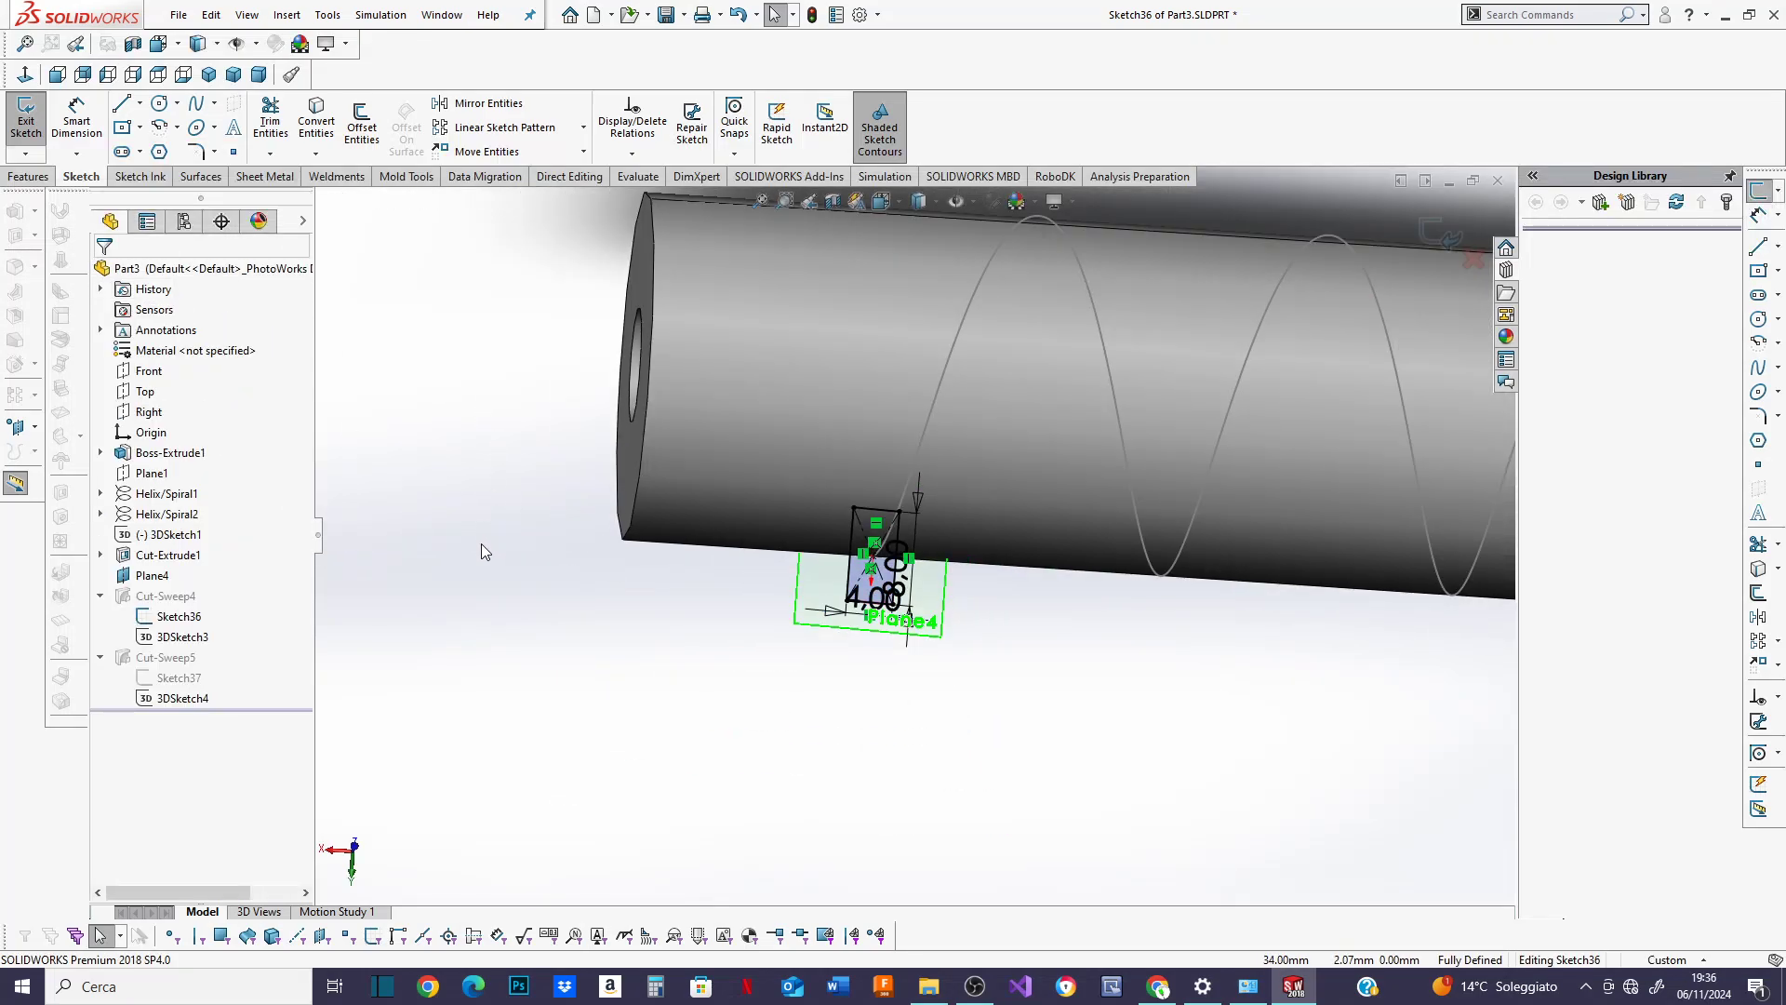
Finish Sketch36, then edit Sketch37, the profile of Cut-Sweep5, and set the rectangle's horizontal width to 4 mm.
click(1447, 238)
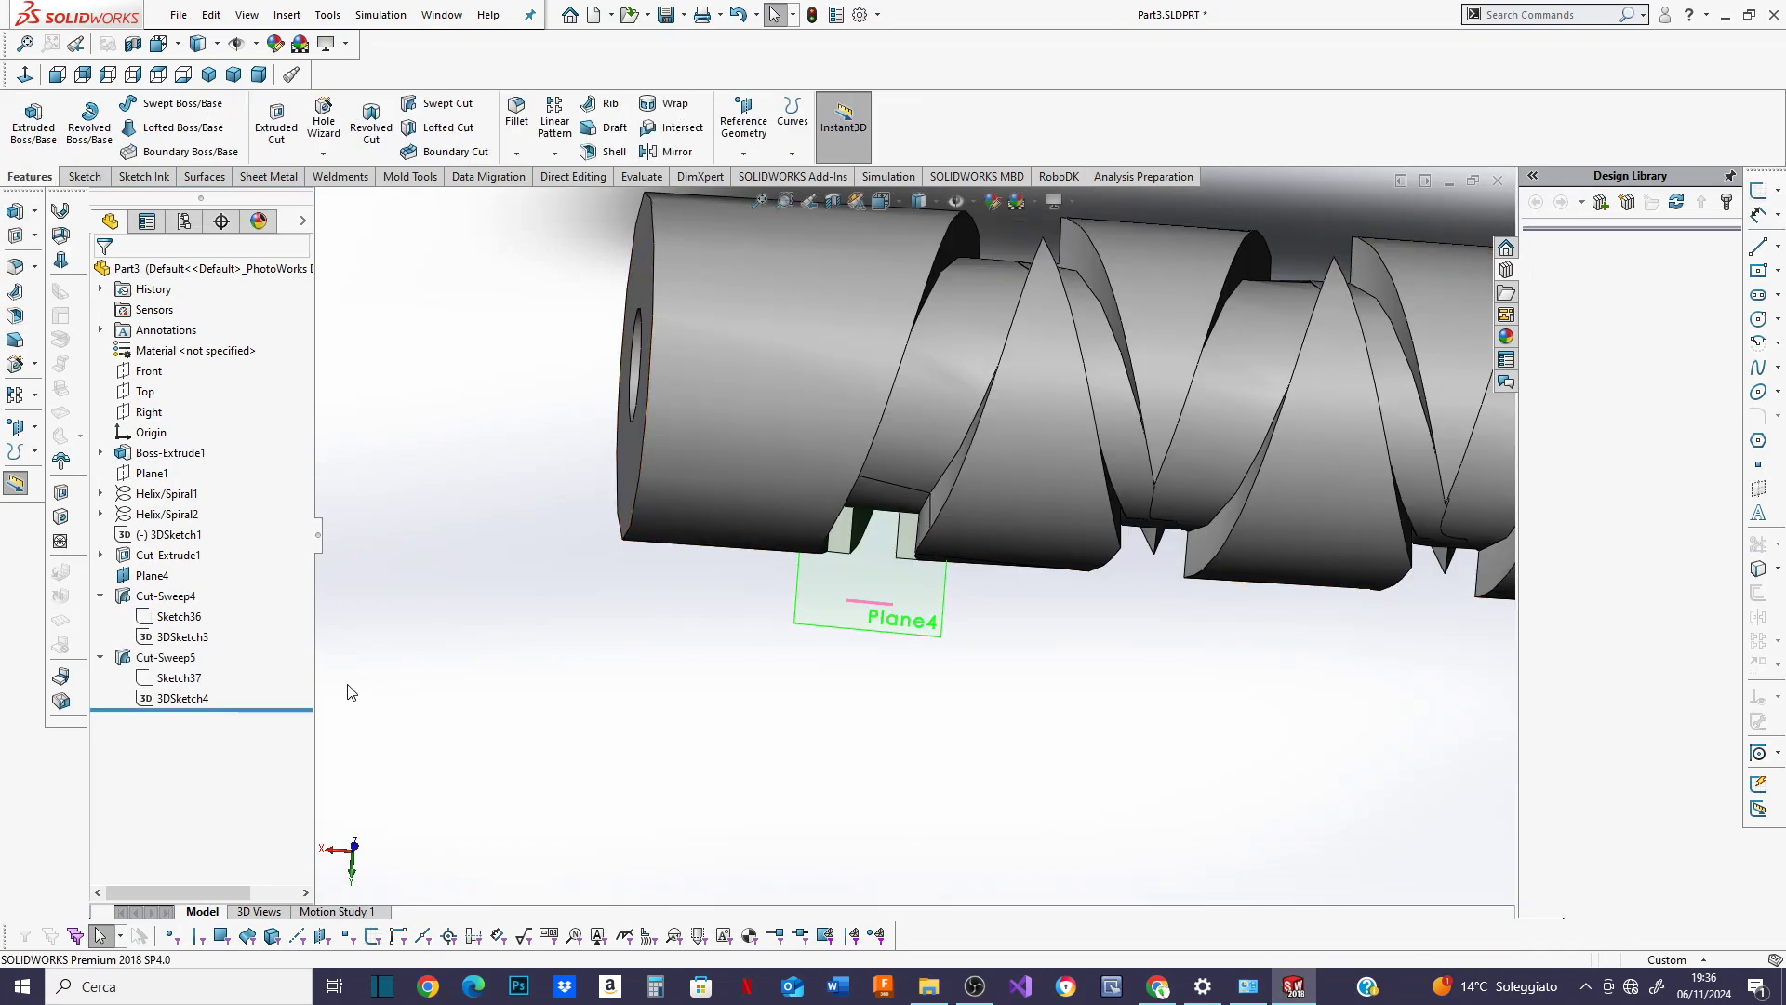
click(177, 678)
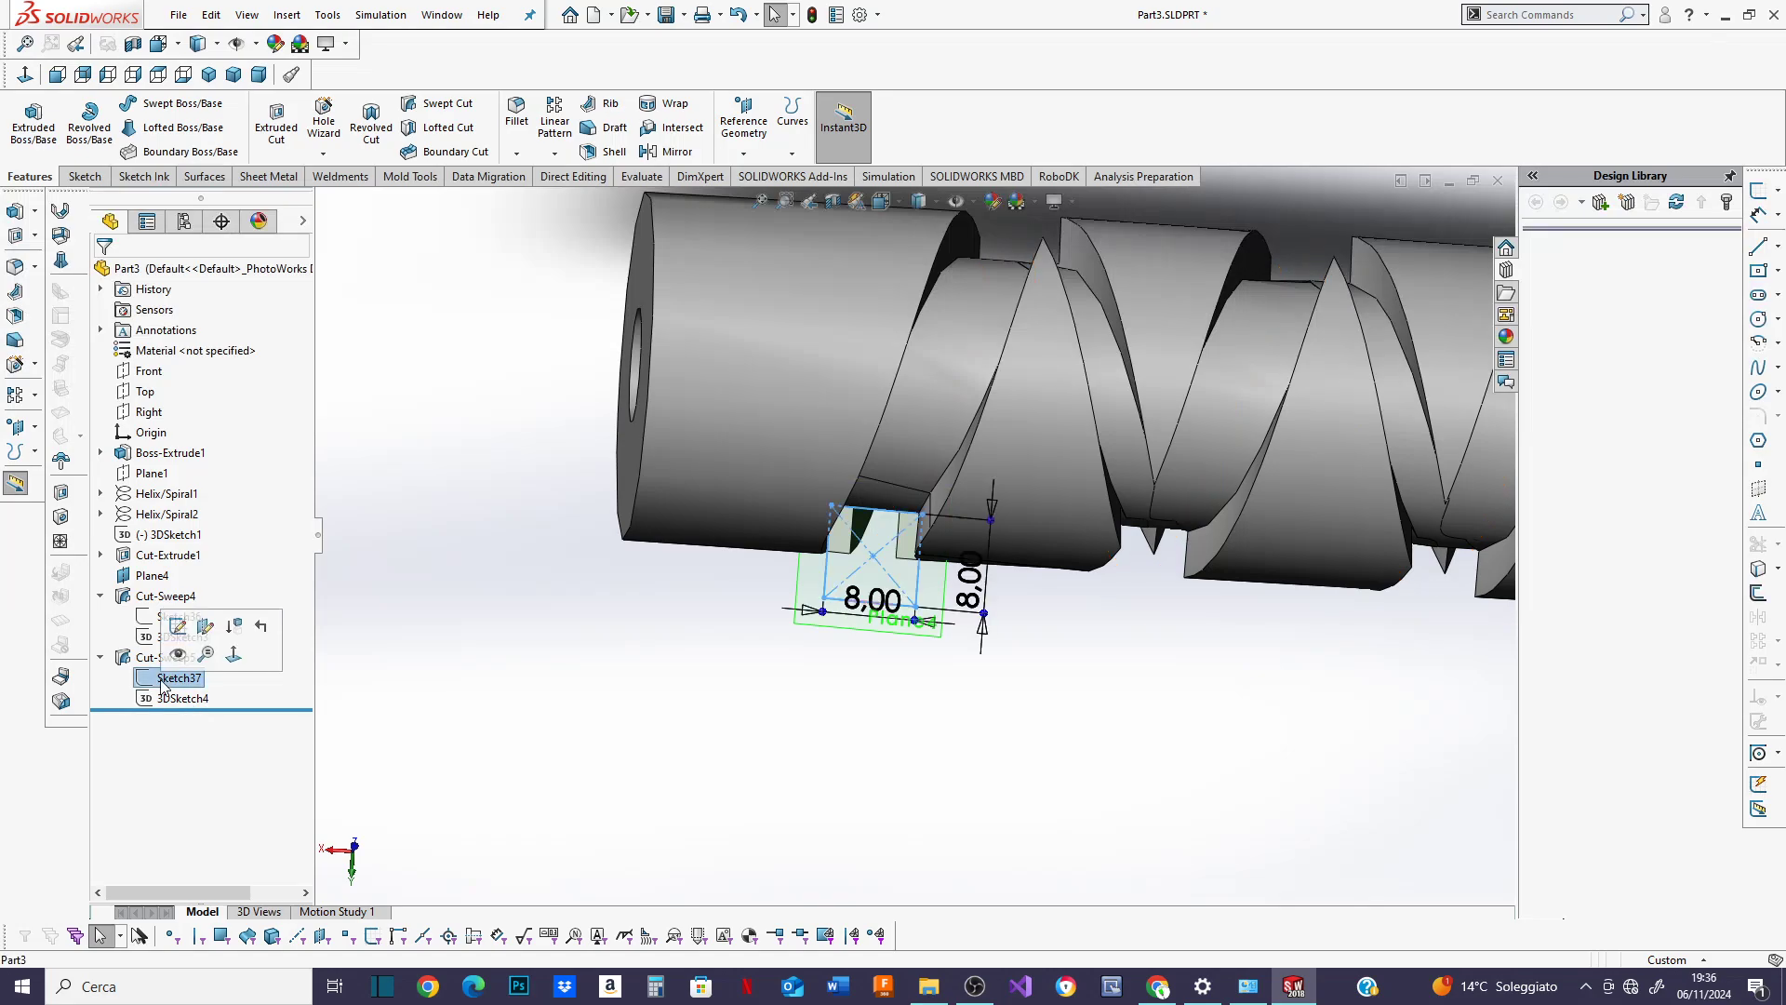
click(177, 627)
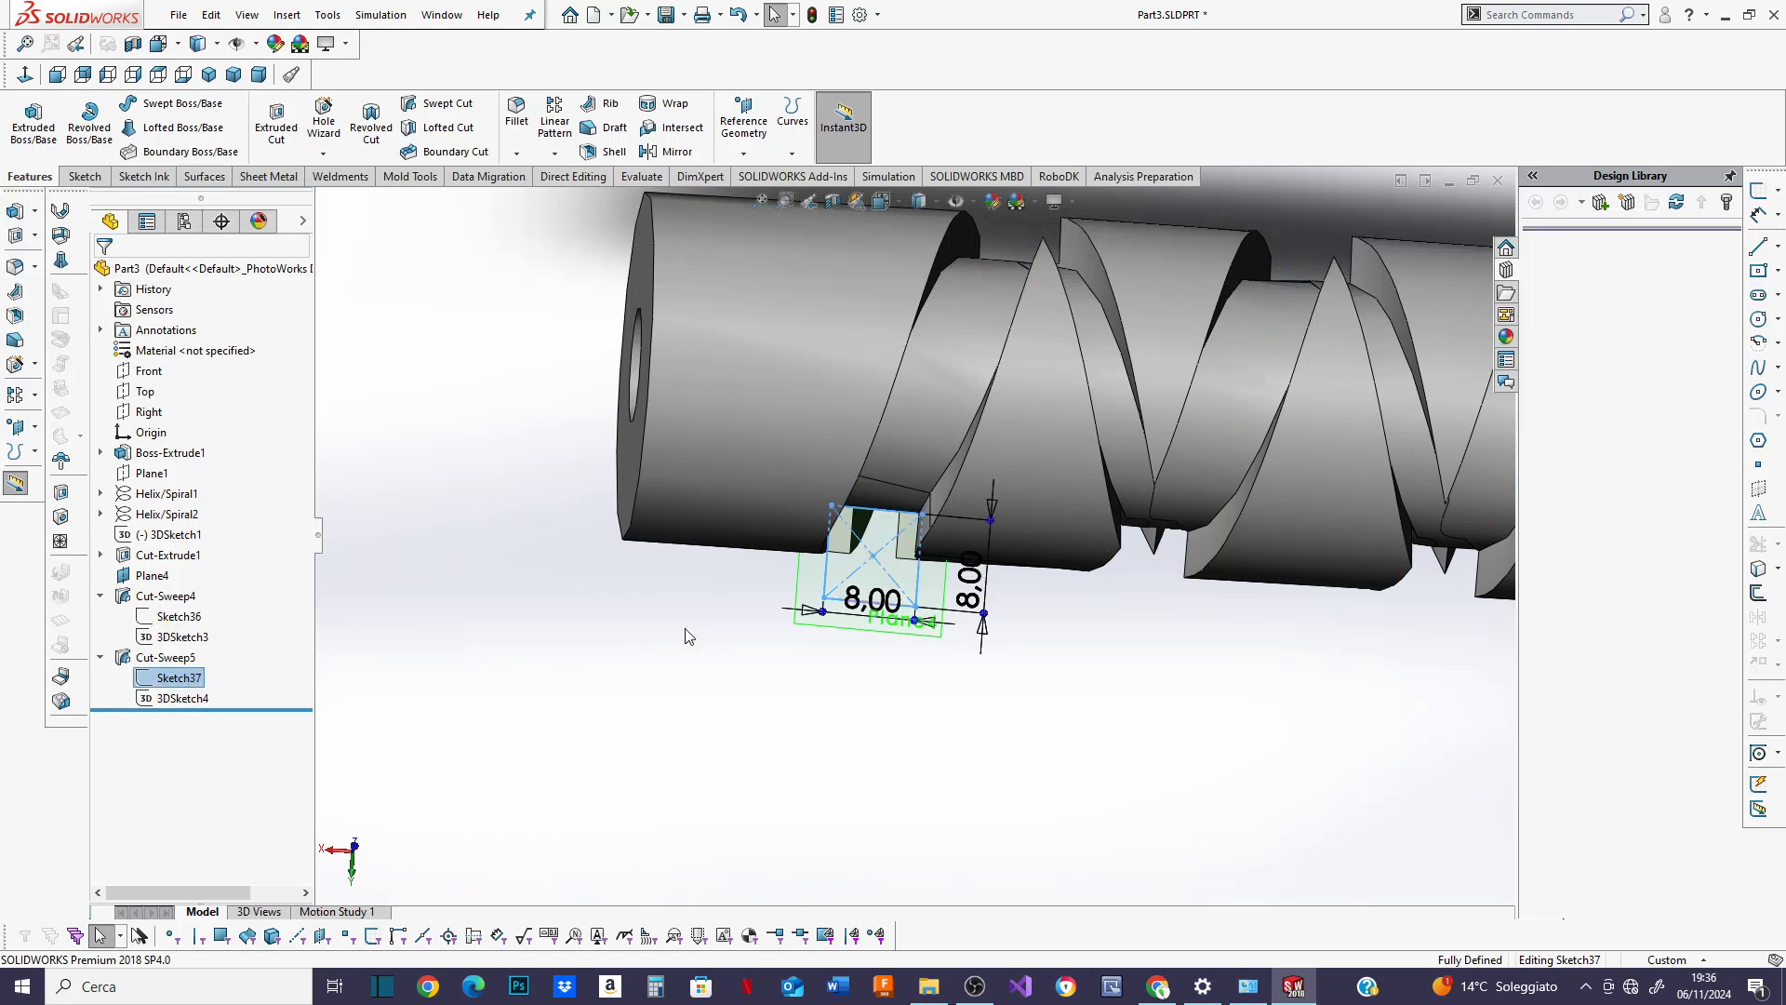
click(877, 603)
double_click(877, 603)
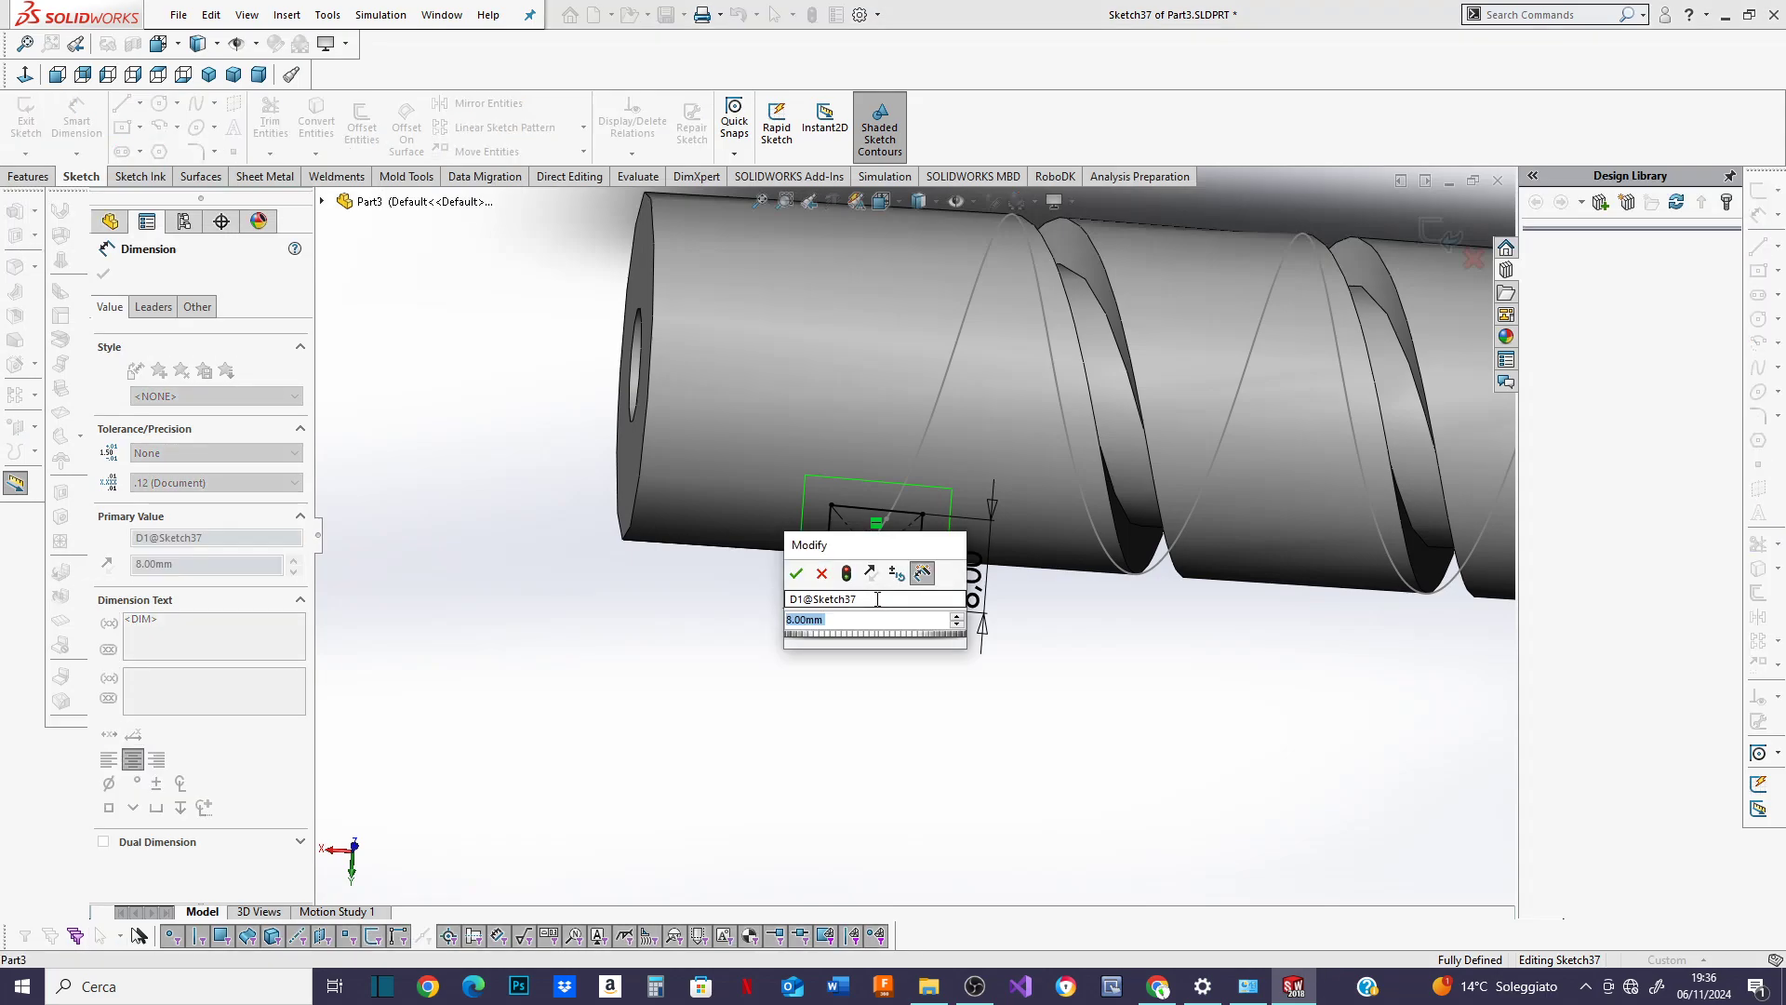
text(4)
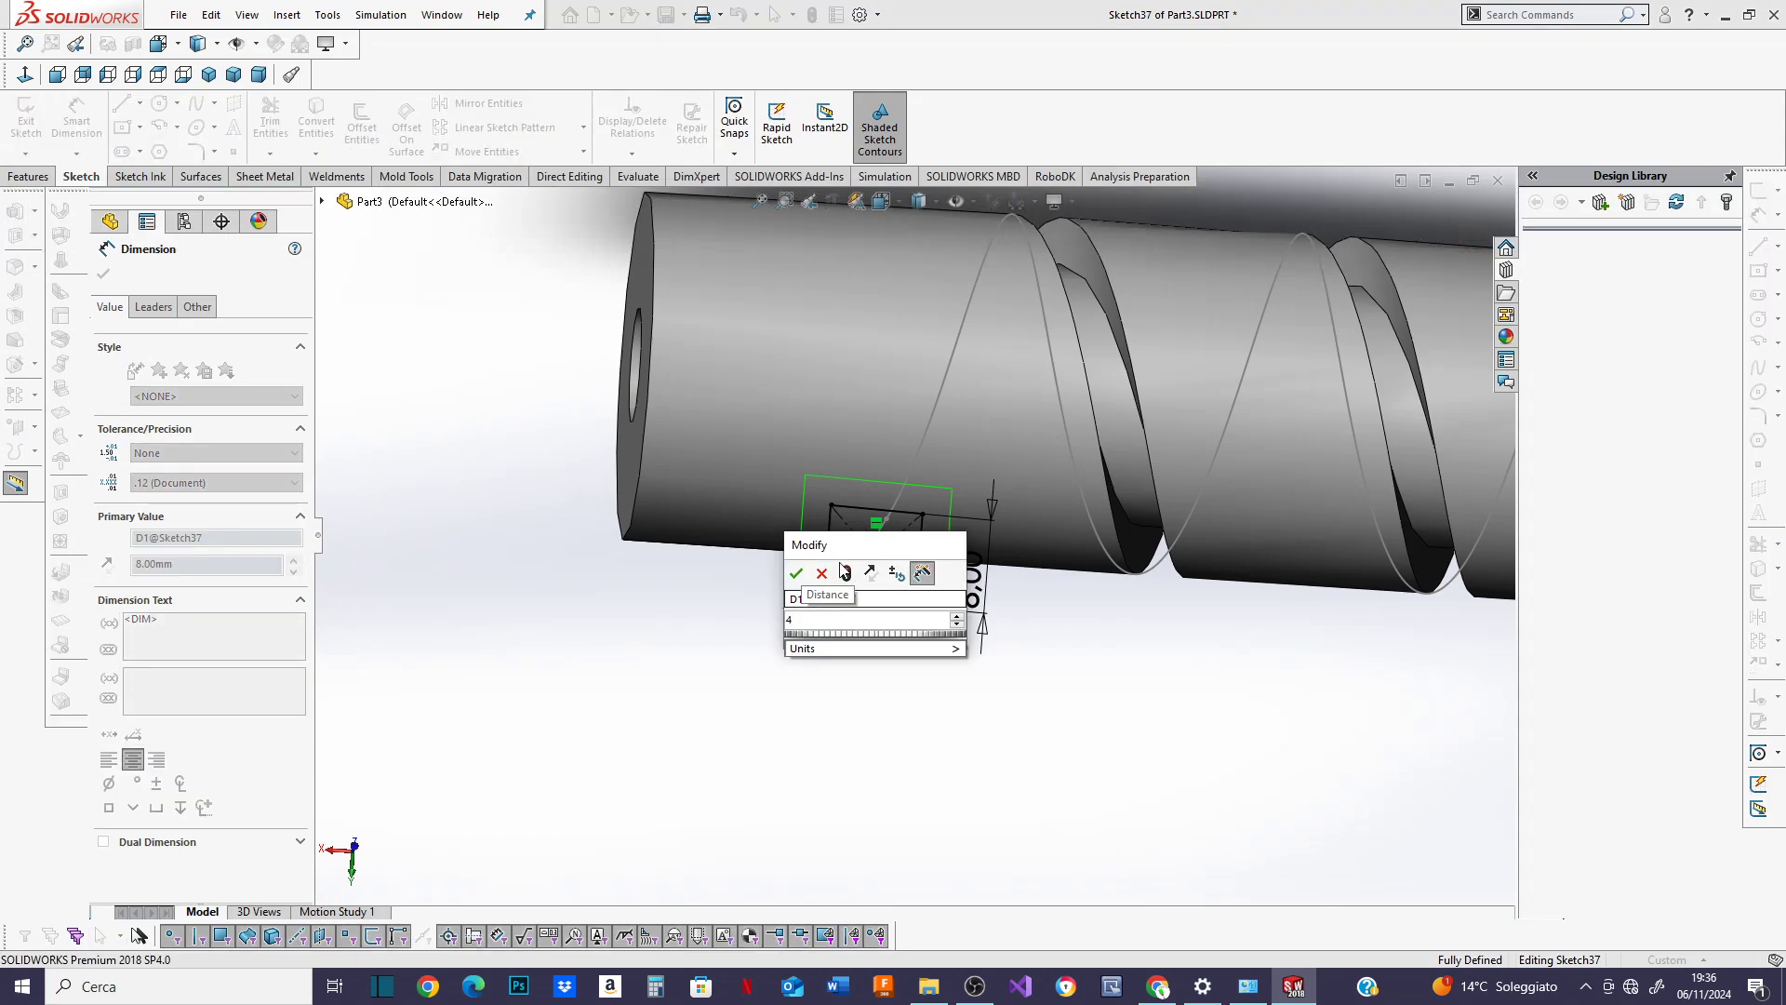
click(796, 573)
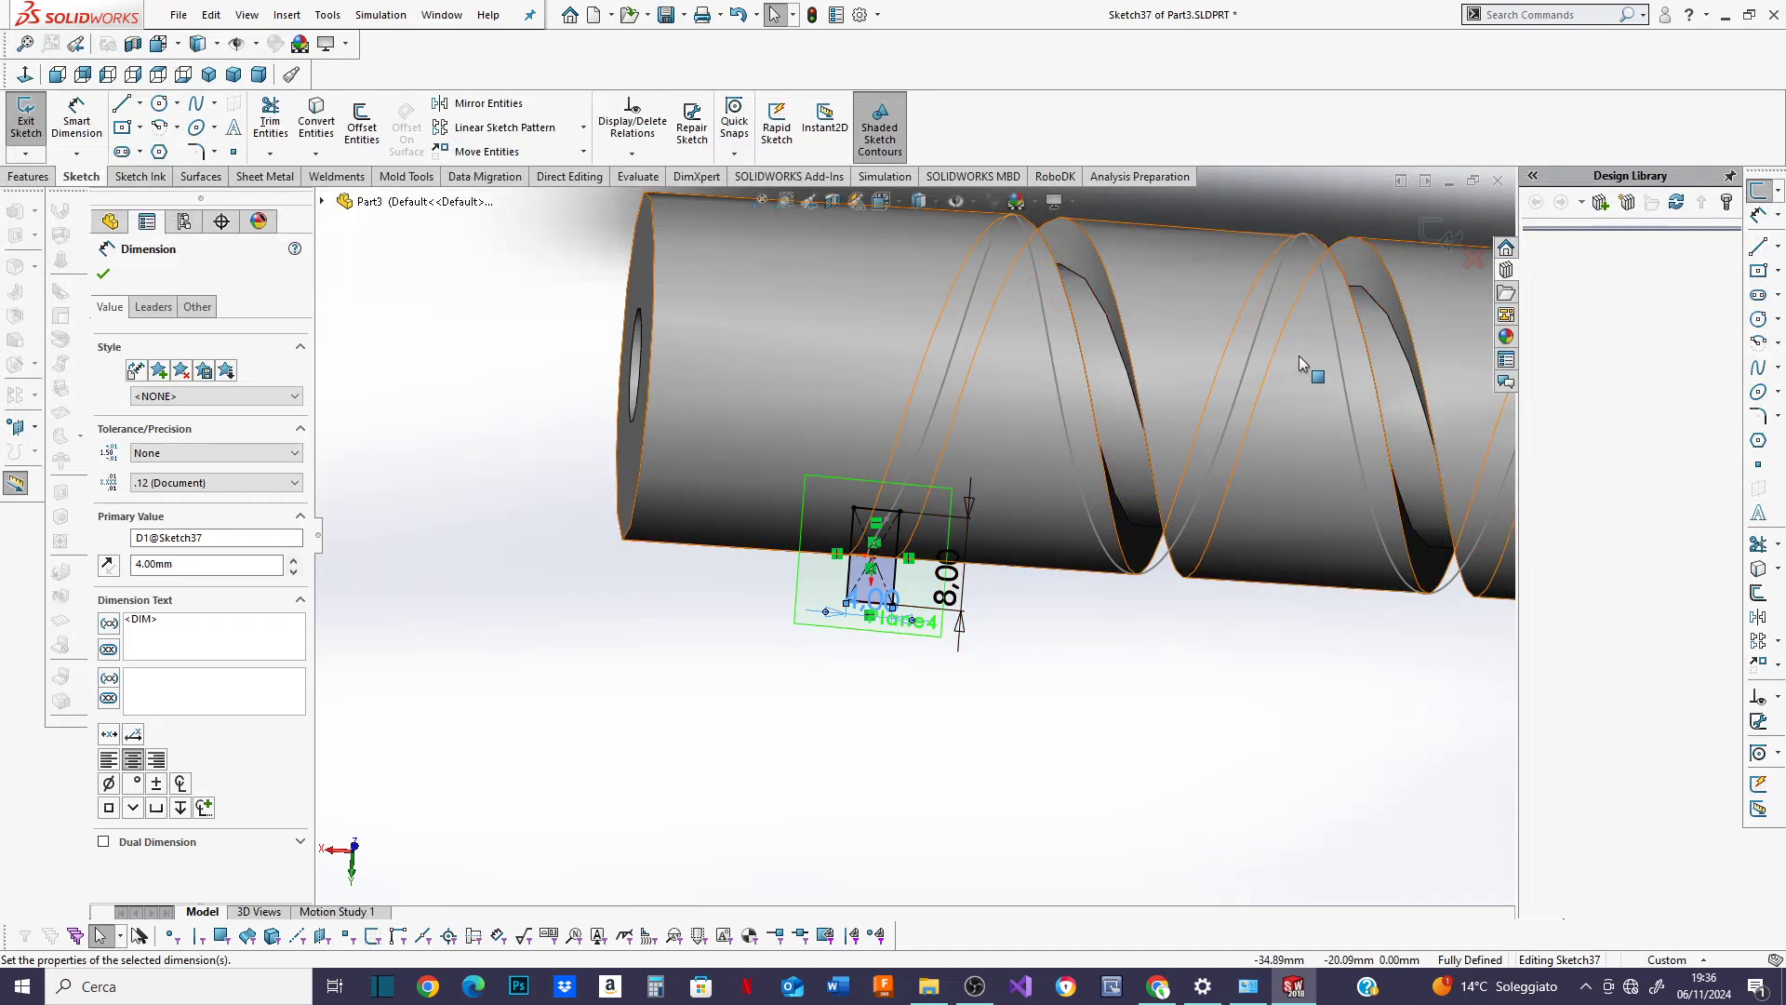
click(1434, 238)
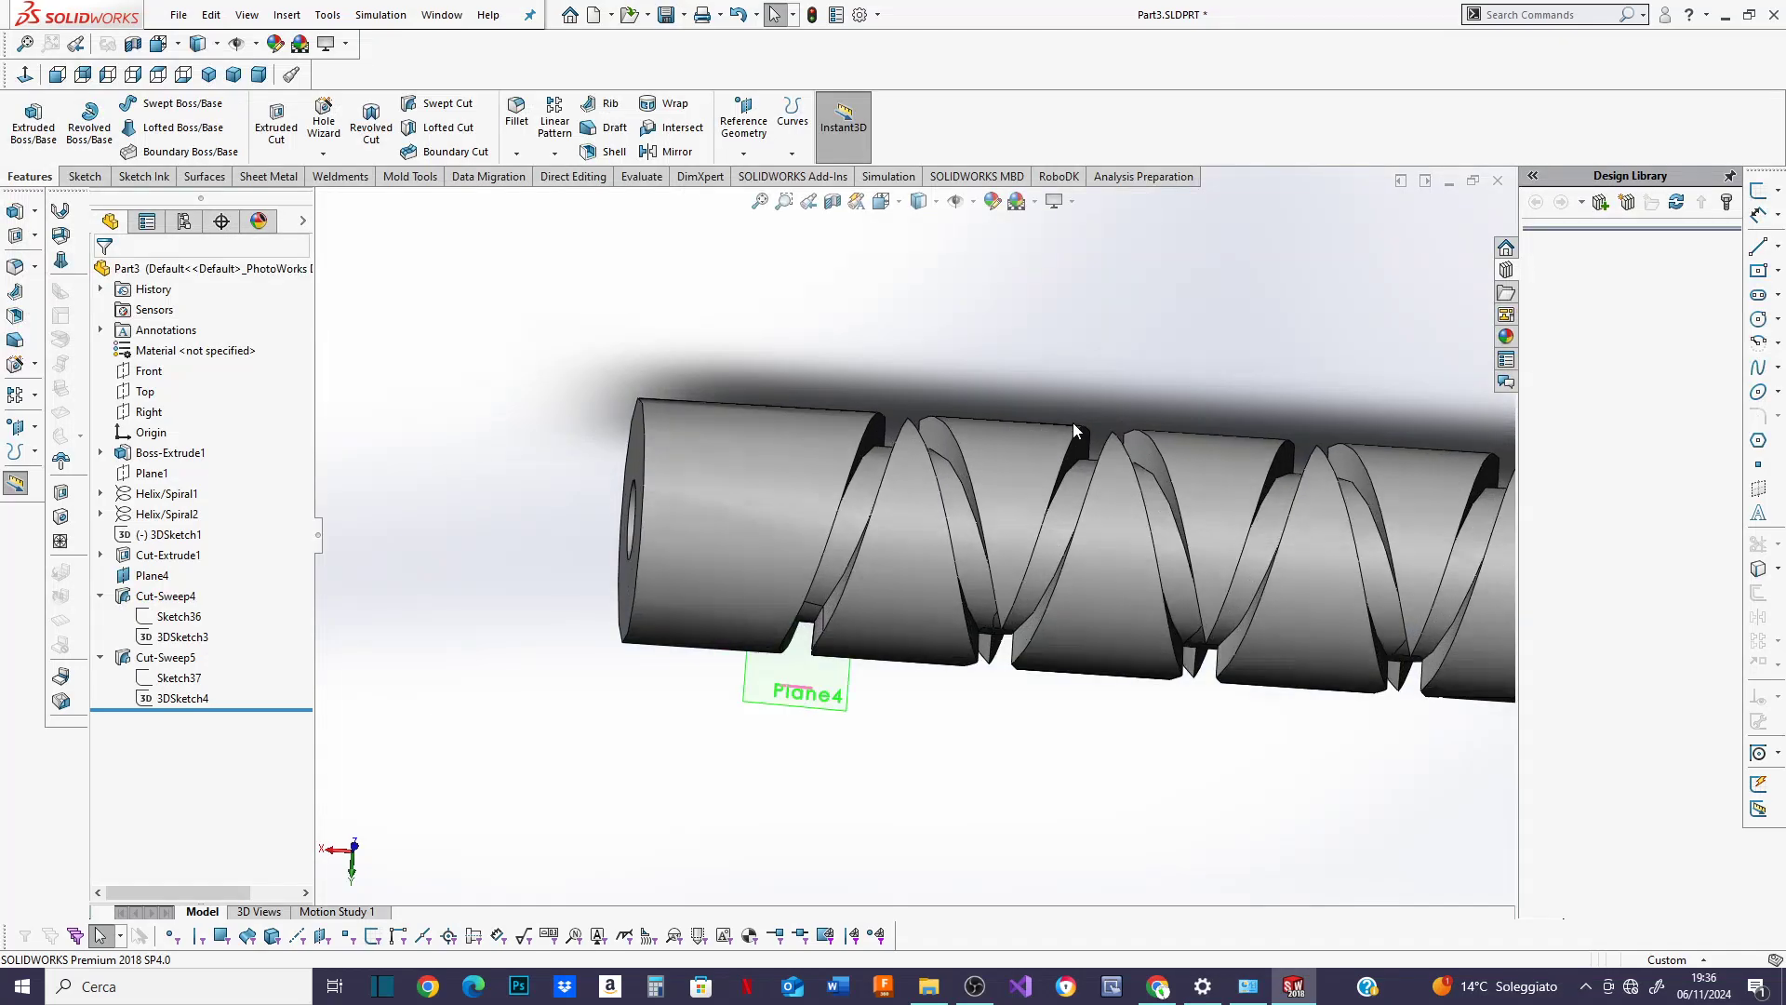
Examine the narrowed helical grooves and their crossings up close and along the full cylinder from several angles.
middle_drag(830, 511, 995, 384)
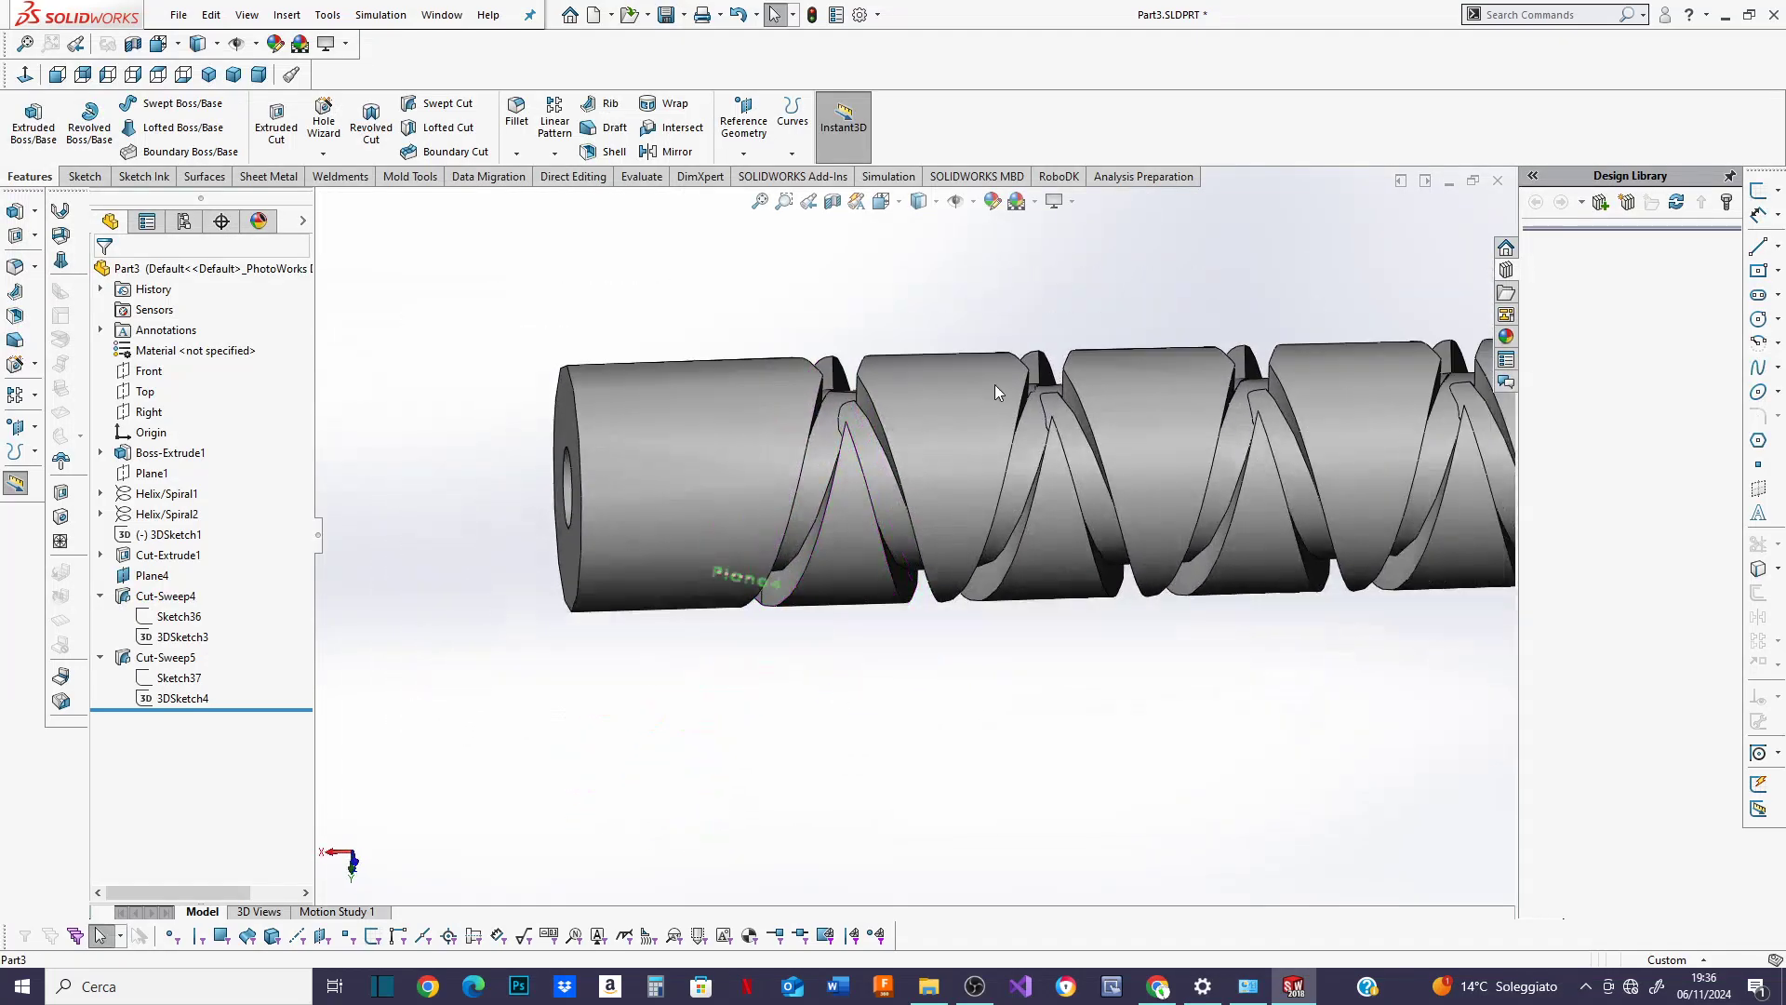
scroll(911, 389, down, 4)
middle_drag(841, 453, 821, 577)
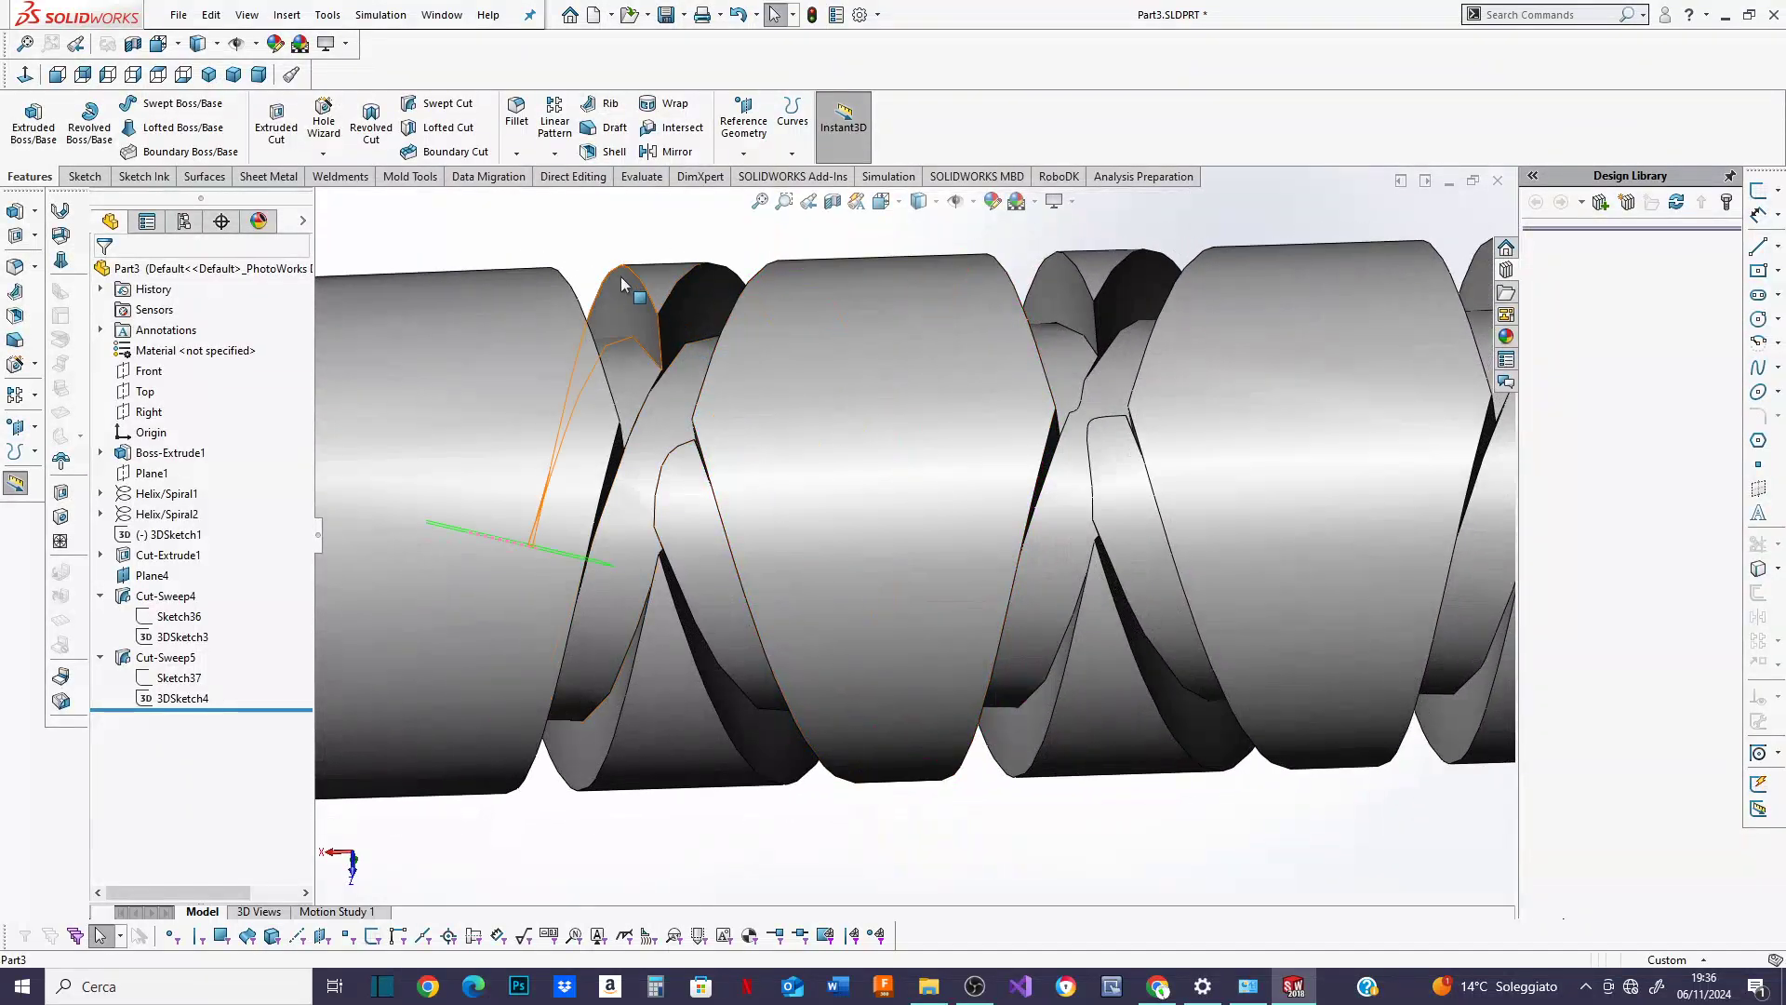
scroll(689, 528, up, 4)
middle_drag(689, 528, 889, 352)
scroll(821, 394, down, 2)
middle_drag(818, 447, 831, 600)
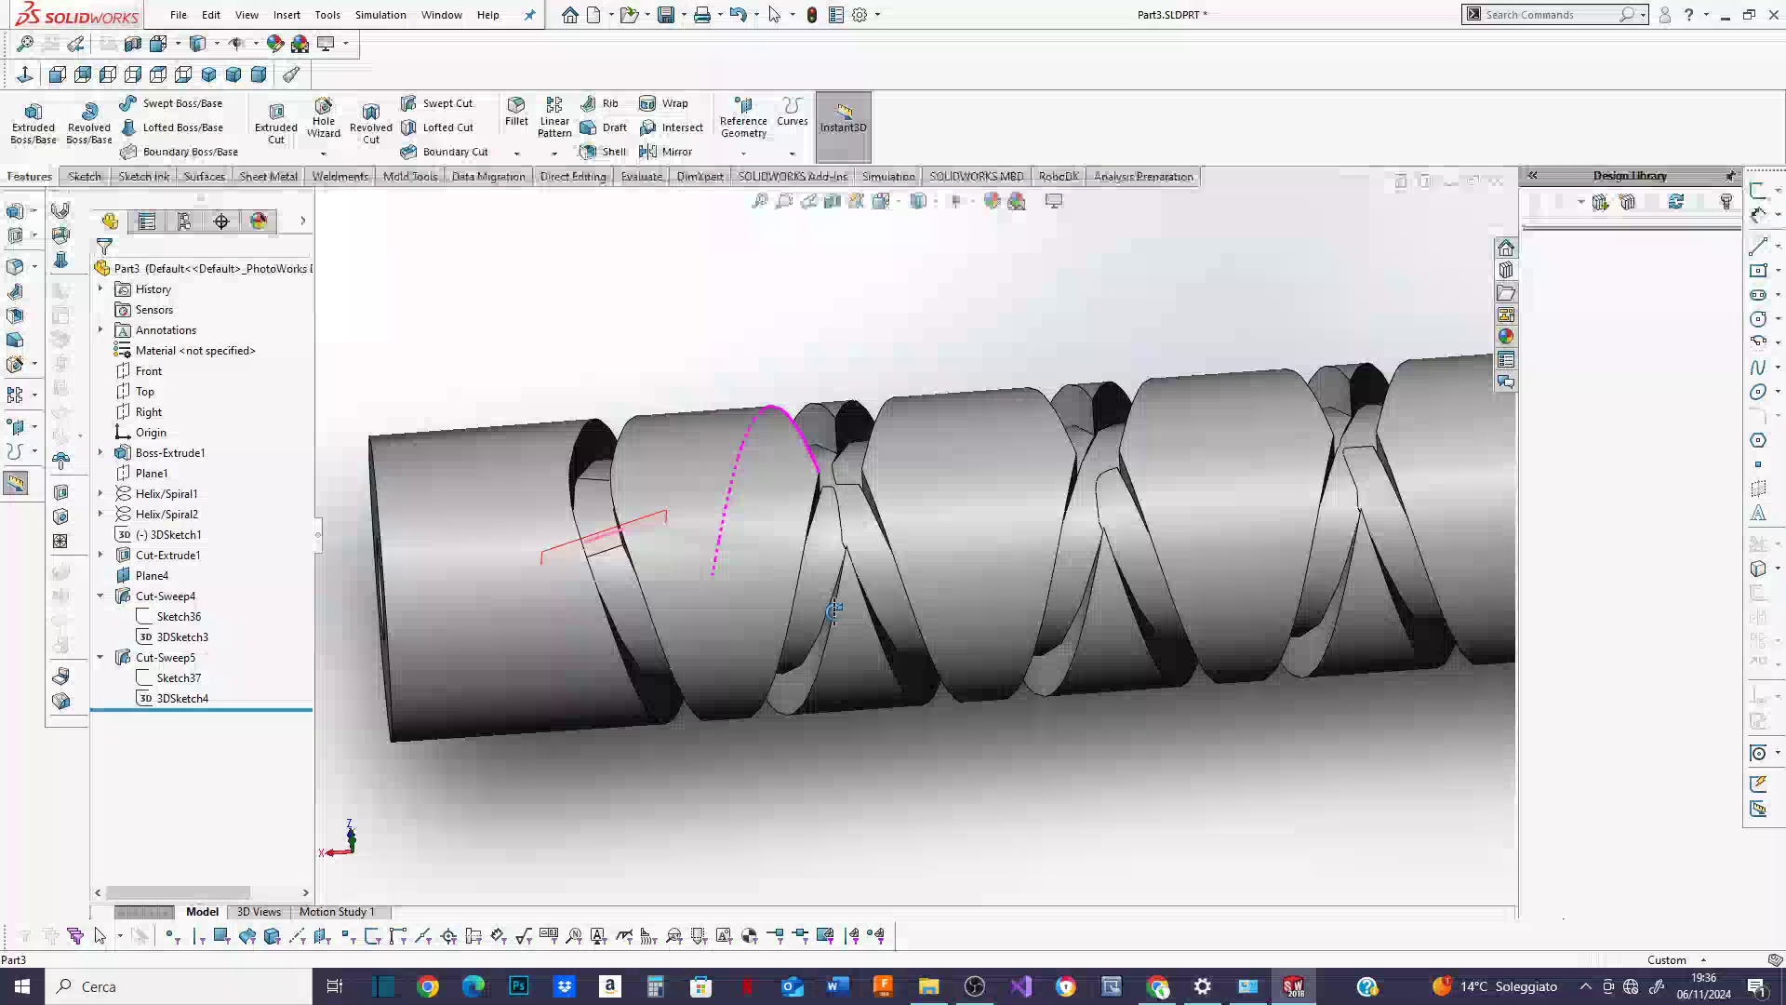
scroll(651, 449, down, 3)
middle_drag(656, 451, 696, 523)
scroll(697, 521, up, 10)
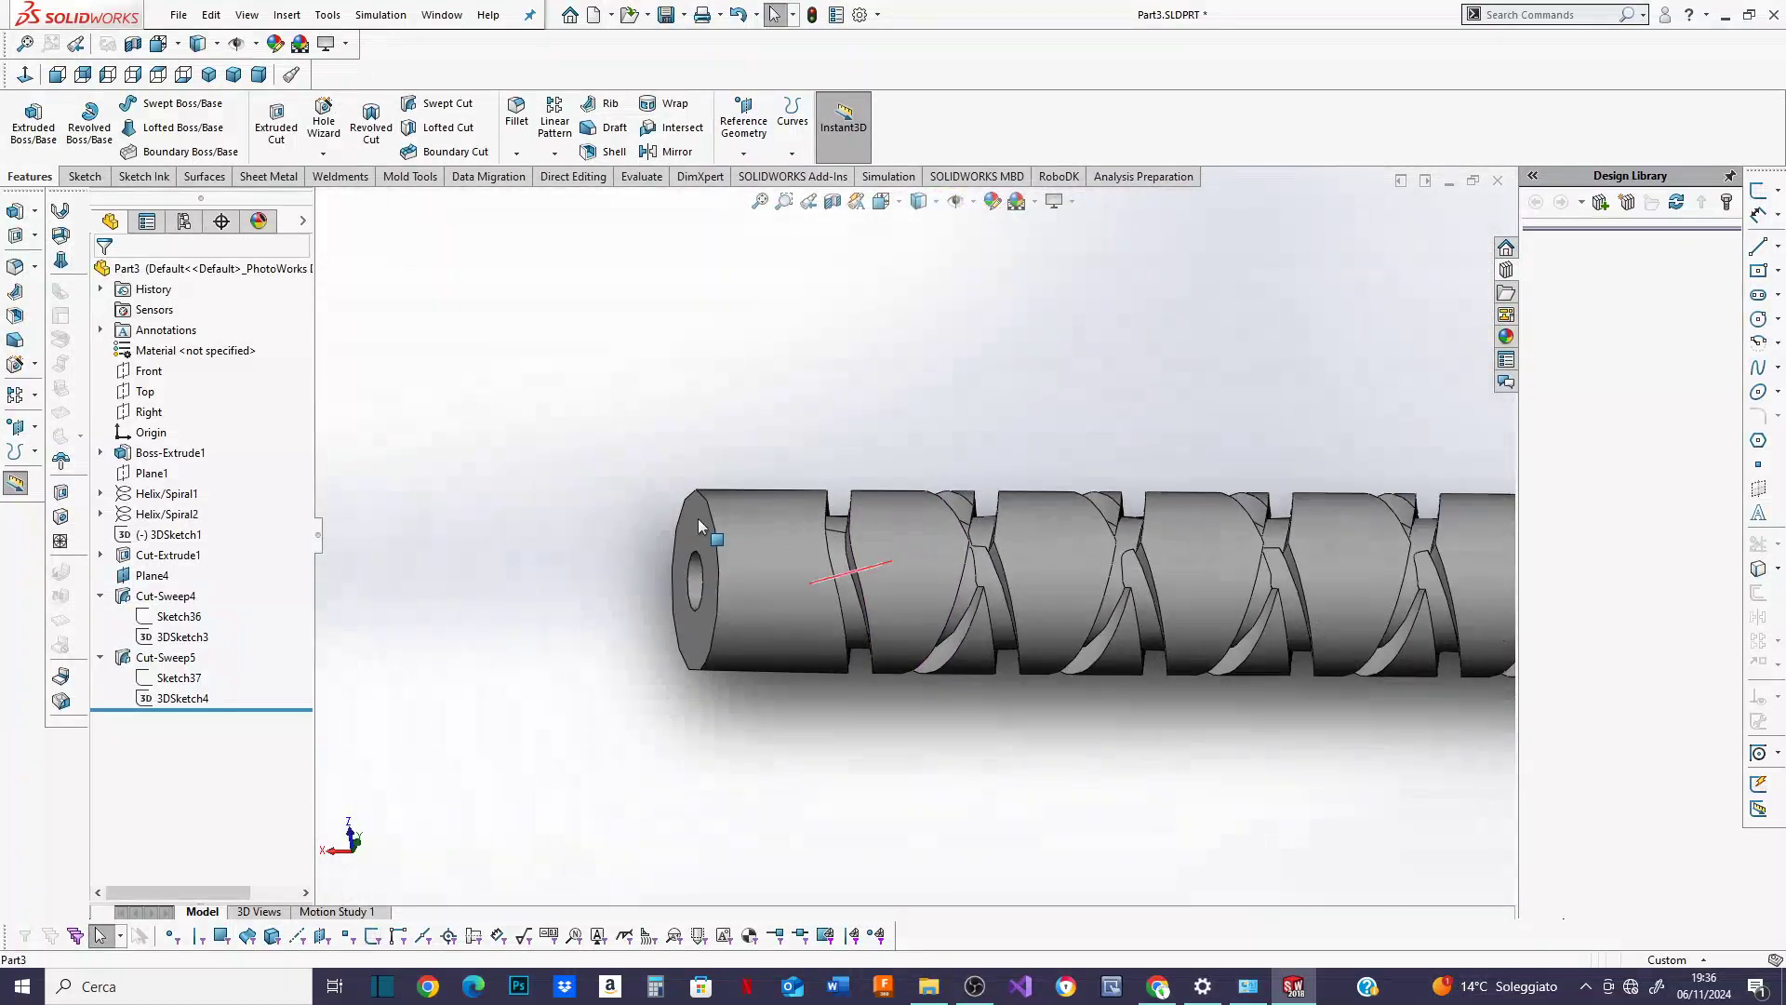
middle_drag(1114, 570, 1103, 434)
scroll(1104, 432, up, 3)
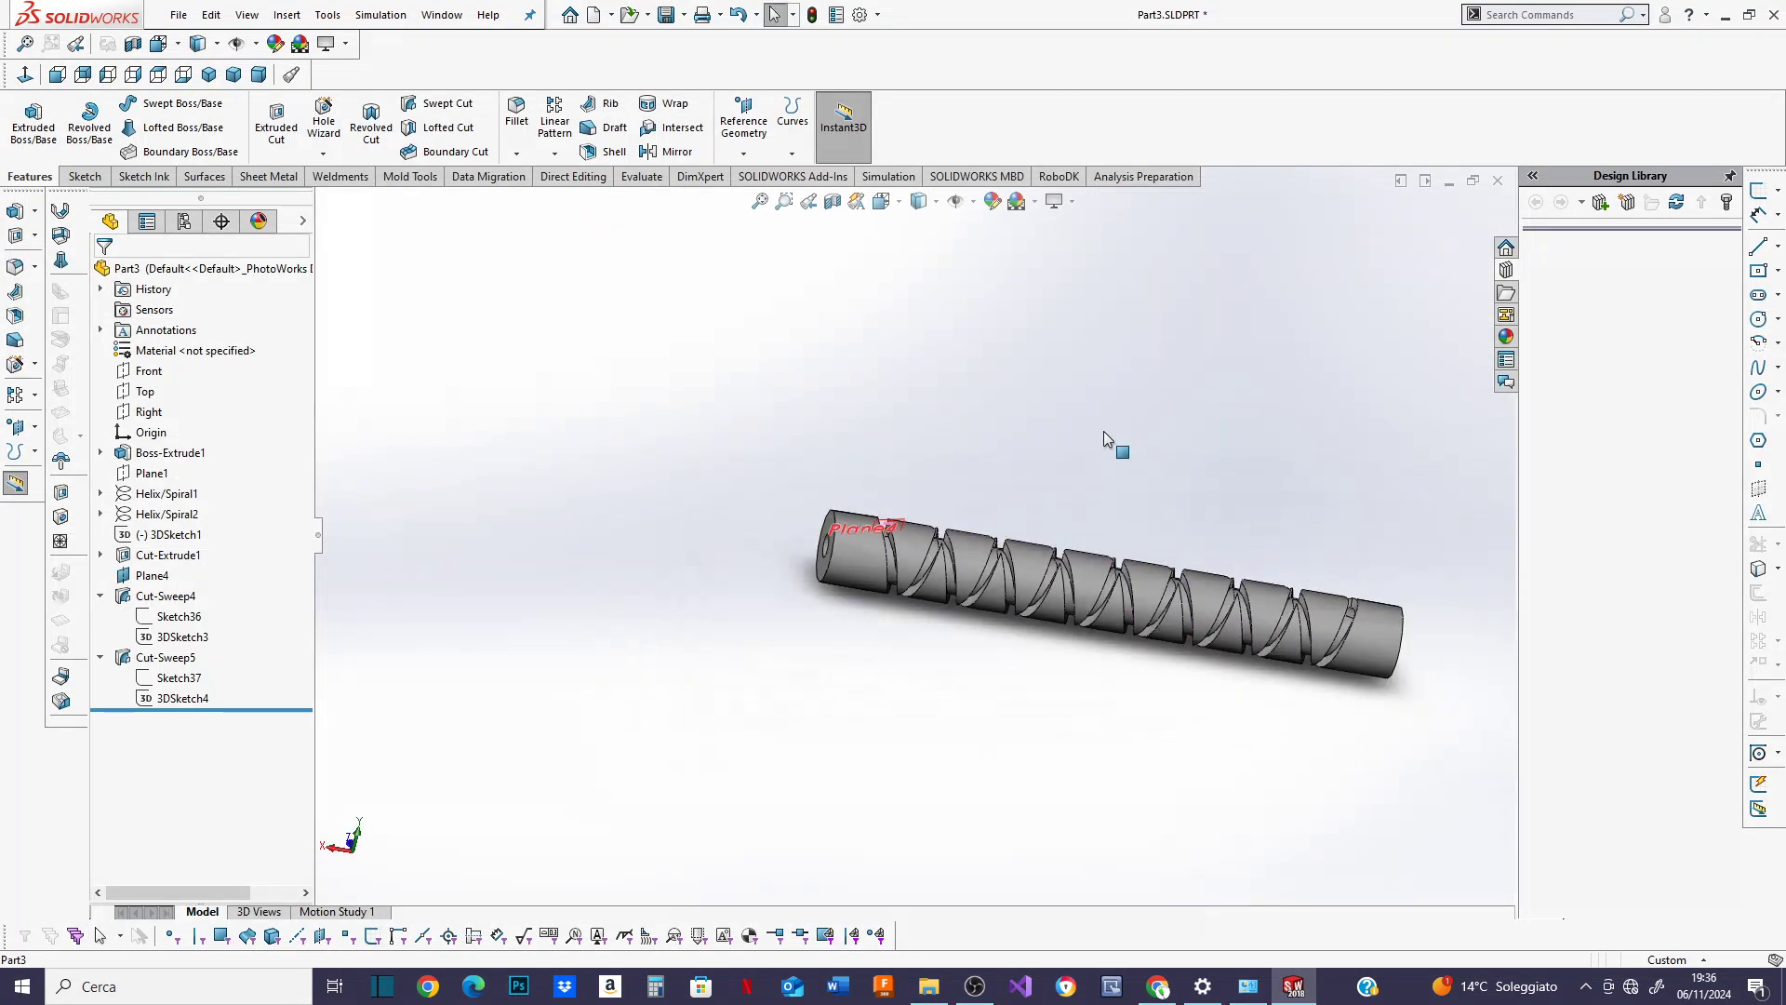
scroll(1354, 619, down, 3)
middle_drag(1236, 604, 1186, 517)
scroll(1186, 517, up, 2)
scroll(545, 541, down, 2)
scroll(720, 531, down, 1)
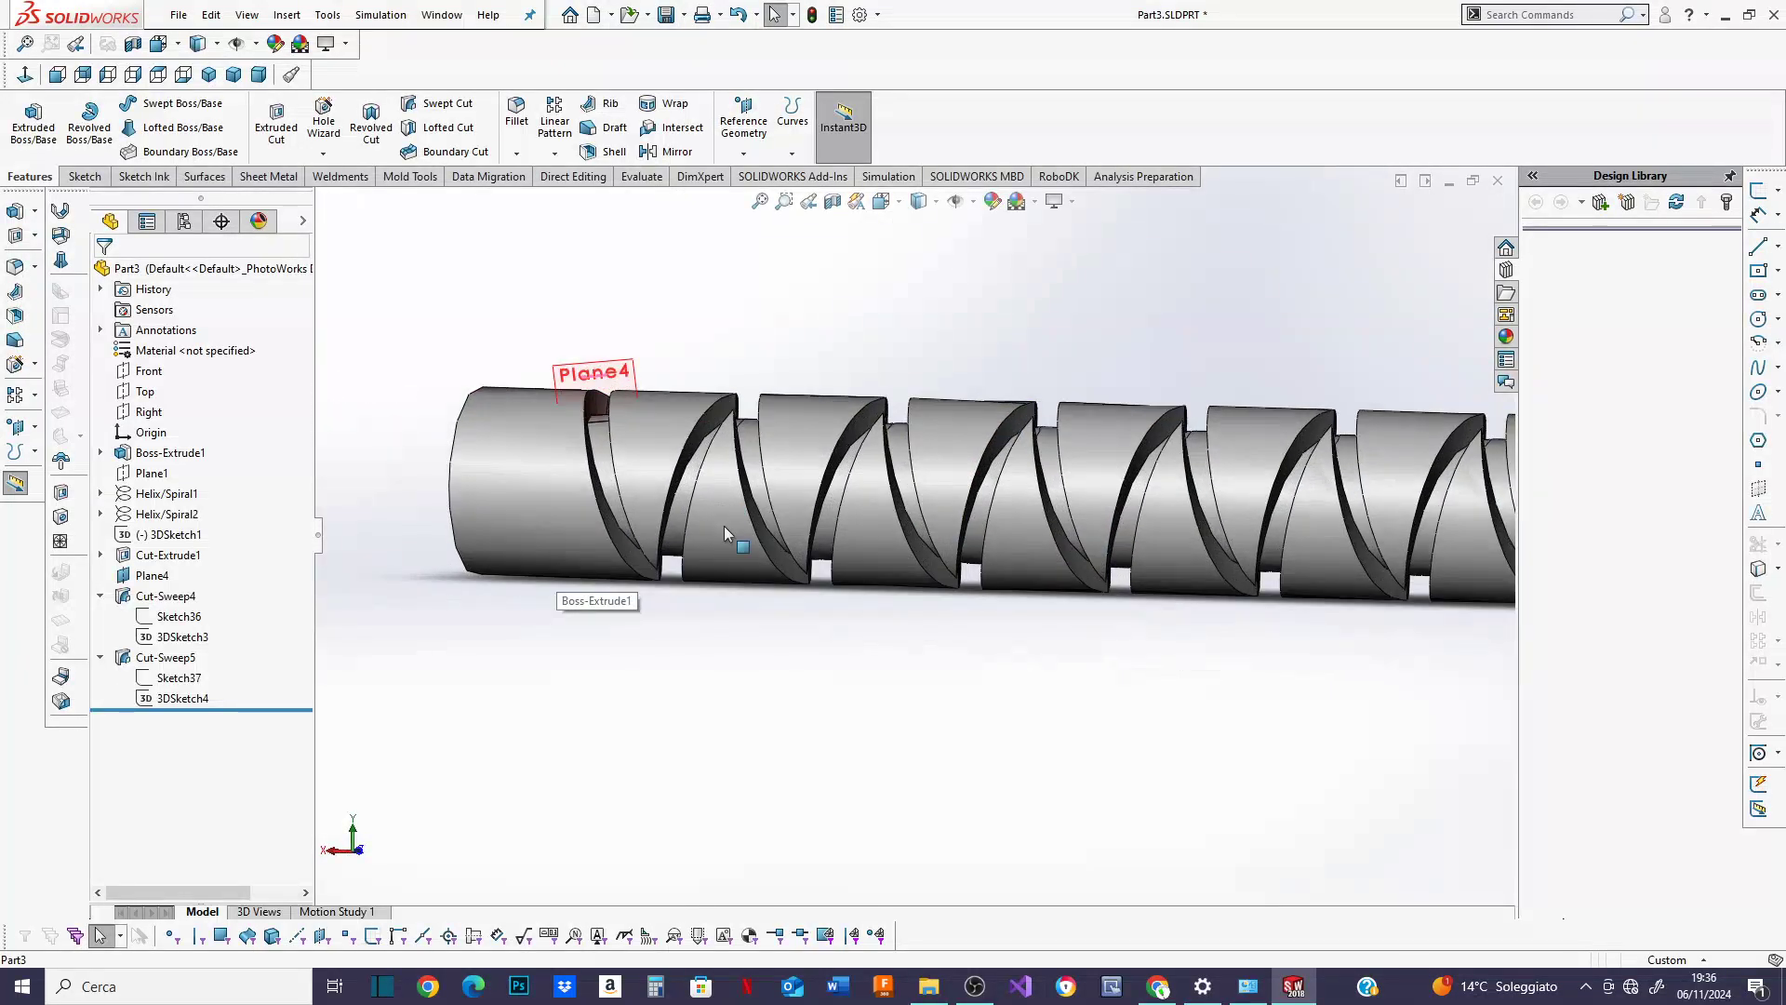
middle_drag(724, 536, 842, 484)
scroll(842, 483, up, 2)
middle_drag(981, 410, 990, 441)
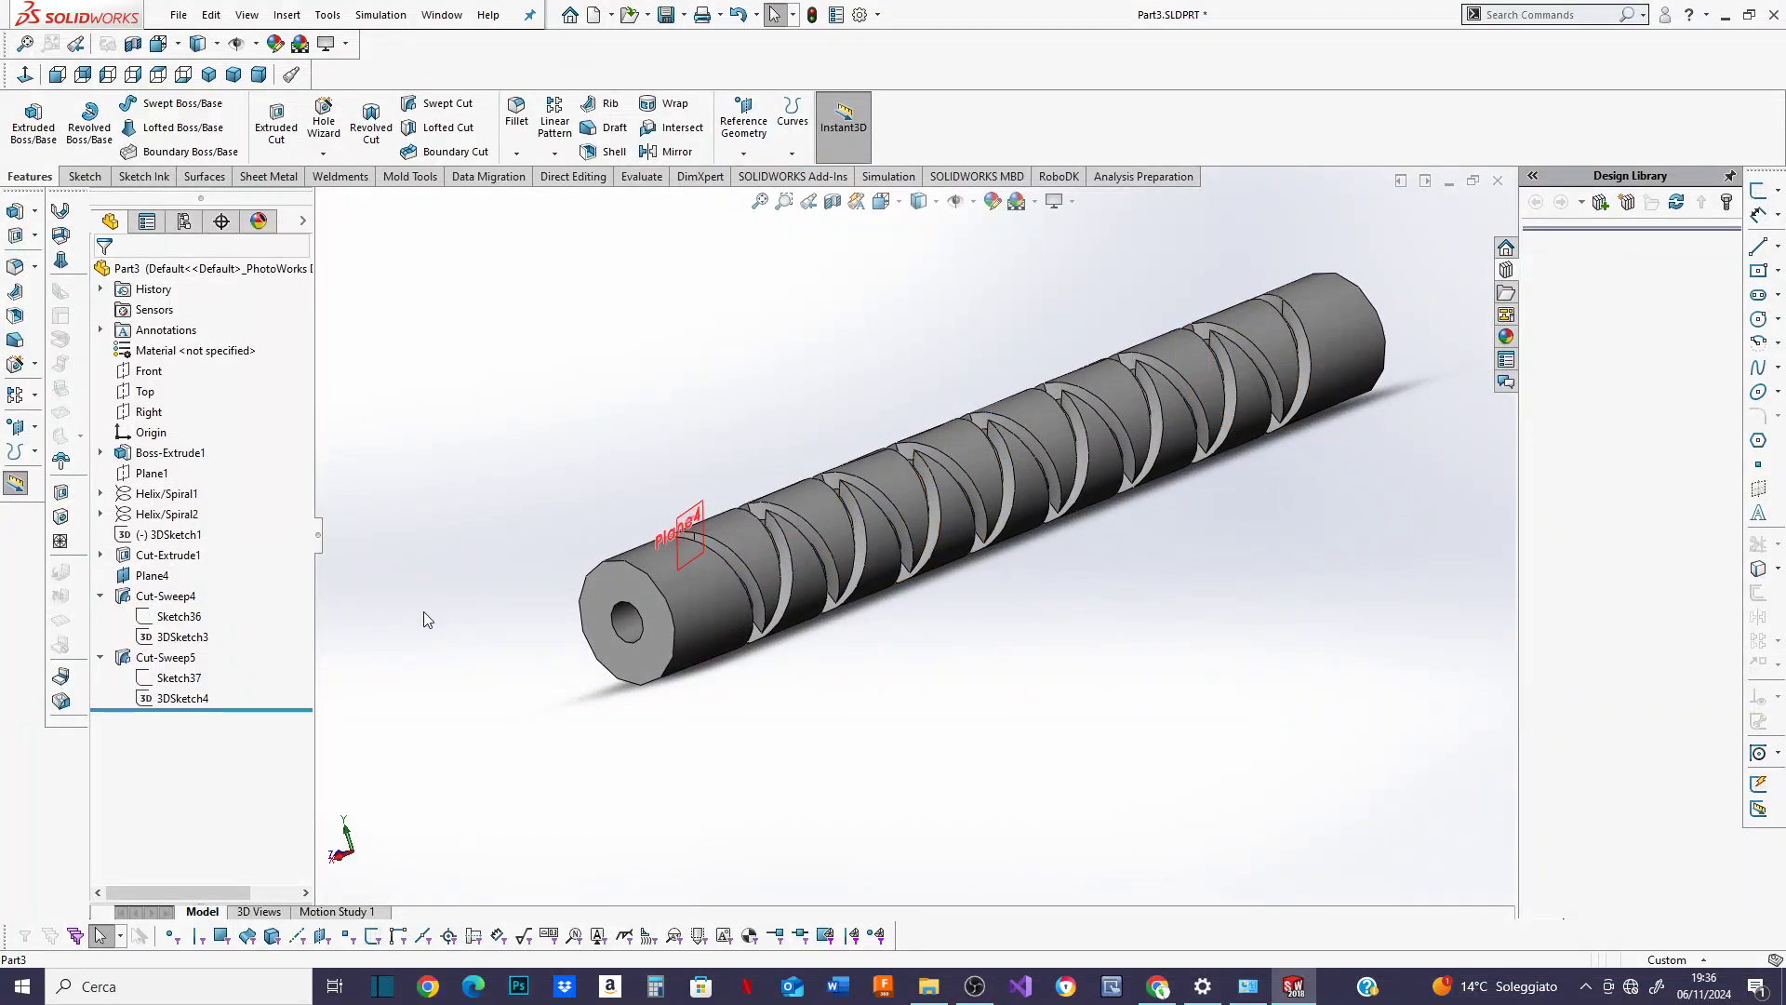
Collapse the cut-sweep features in the feature tree and hide Plane4.
click(101, 657)
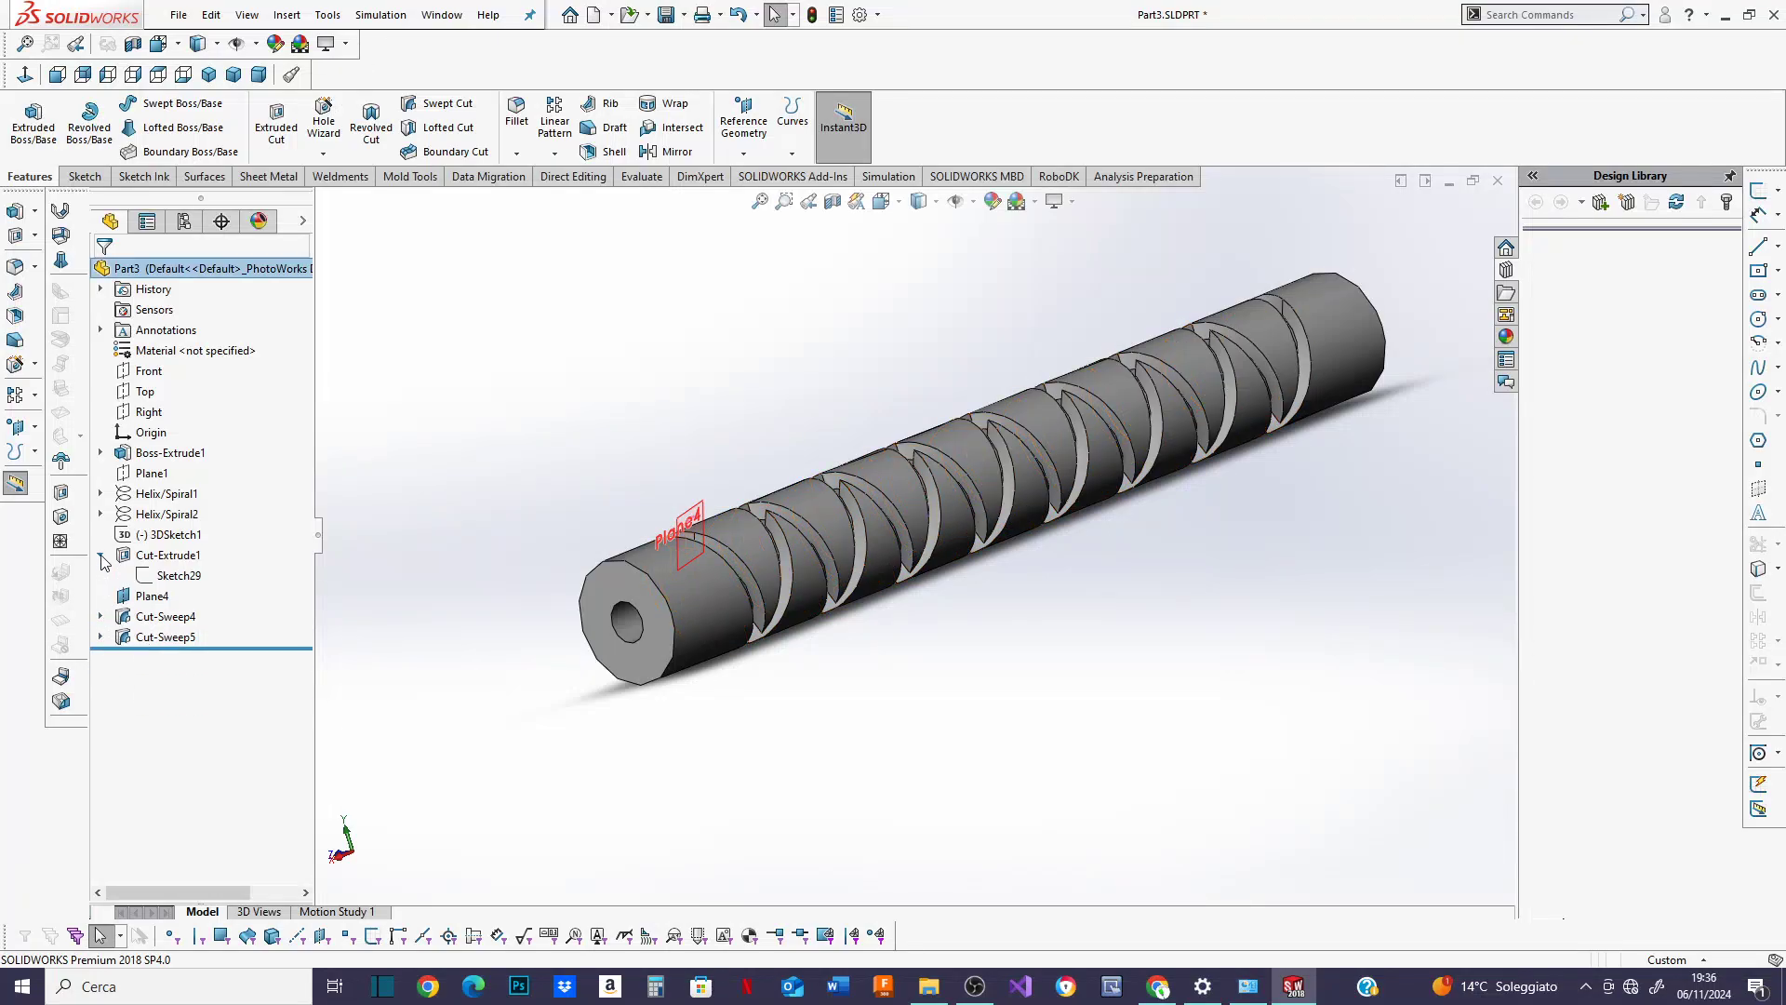
right_click(145, 596)
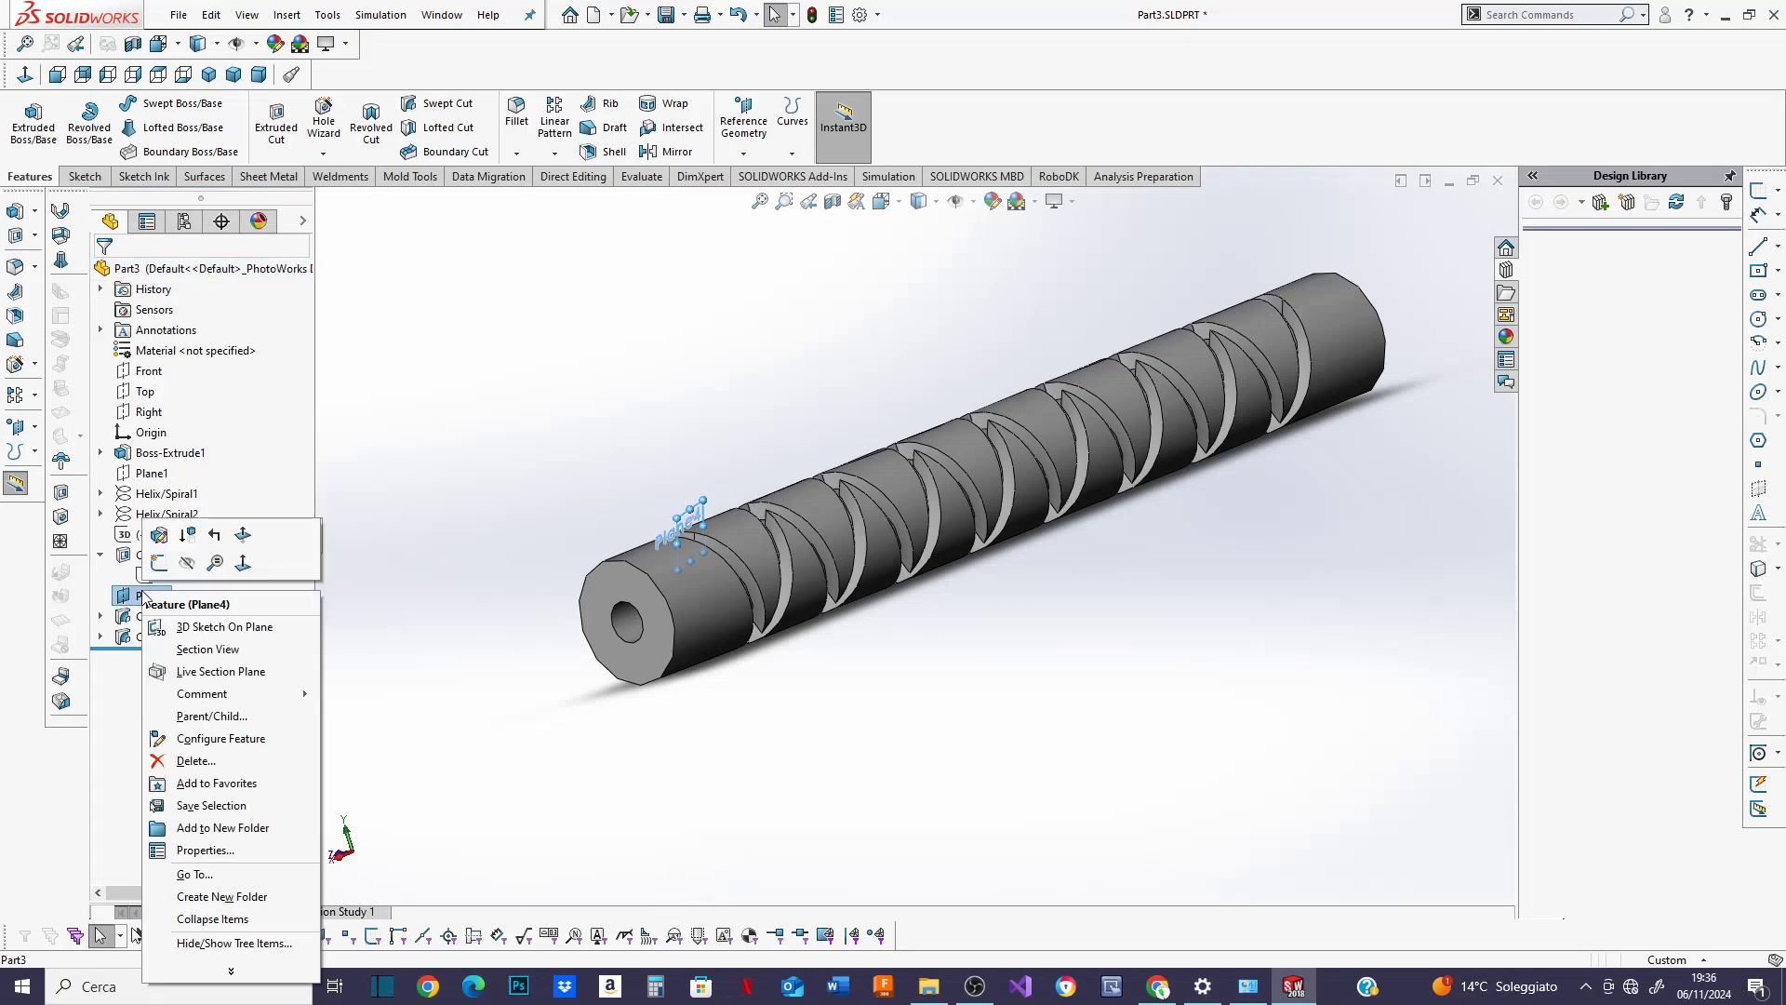
click(188, 563)
Inspect the finished grooved cylinder from its bored end to its far end and collapse Cut-Extrude1 in the feature tree.
middle_drag(472, 668, 424, 645)
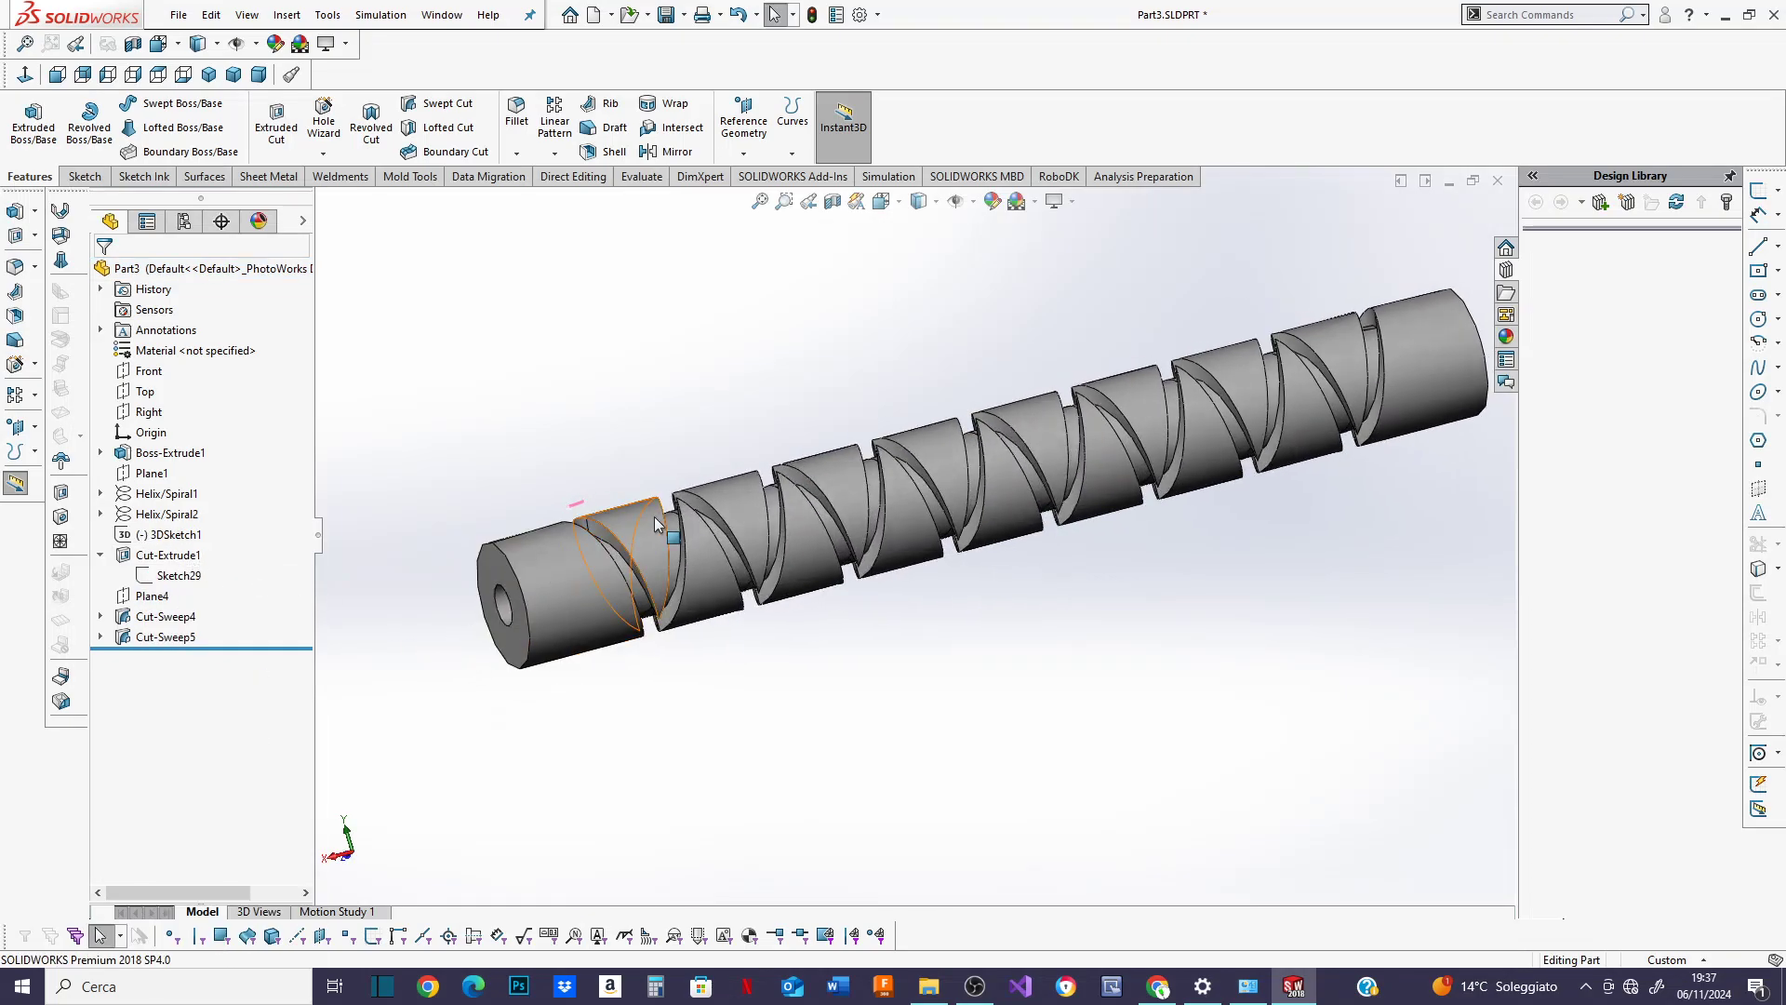
scroll(655, 521, down, 2)
middle_drag(776, 616, 746, 618)
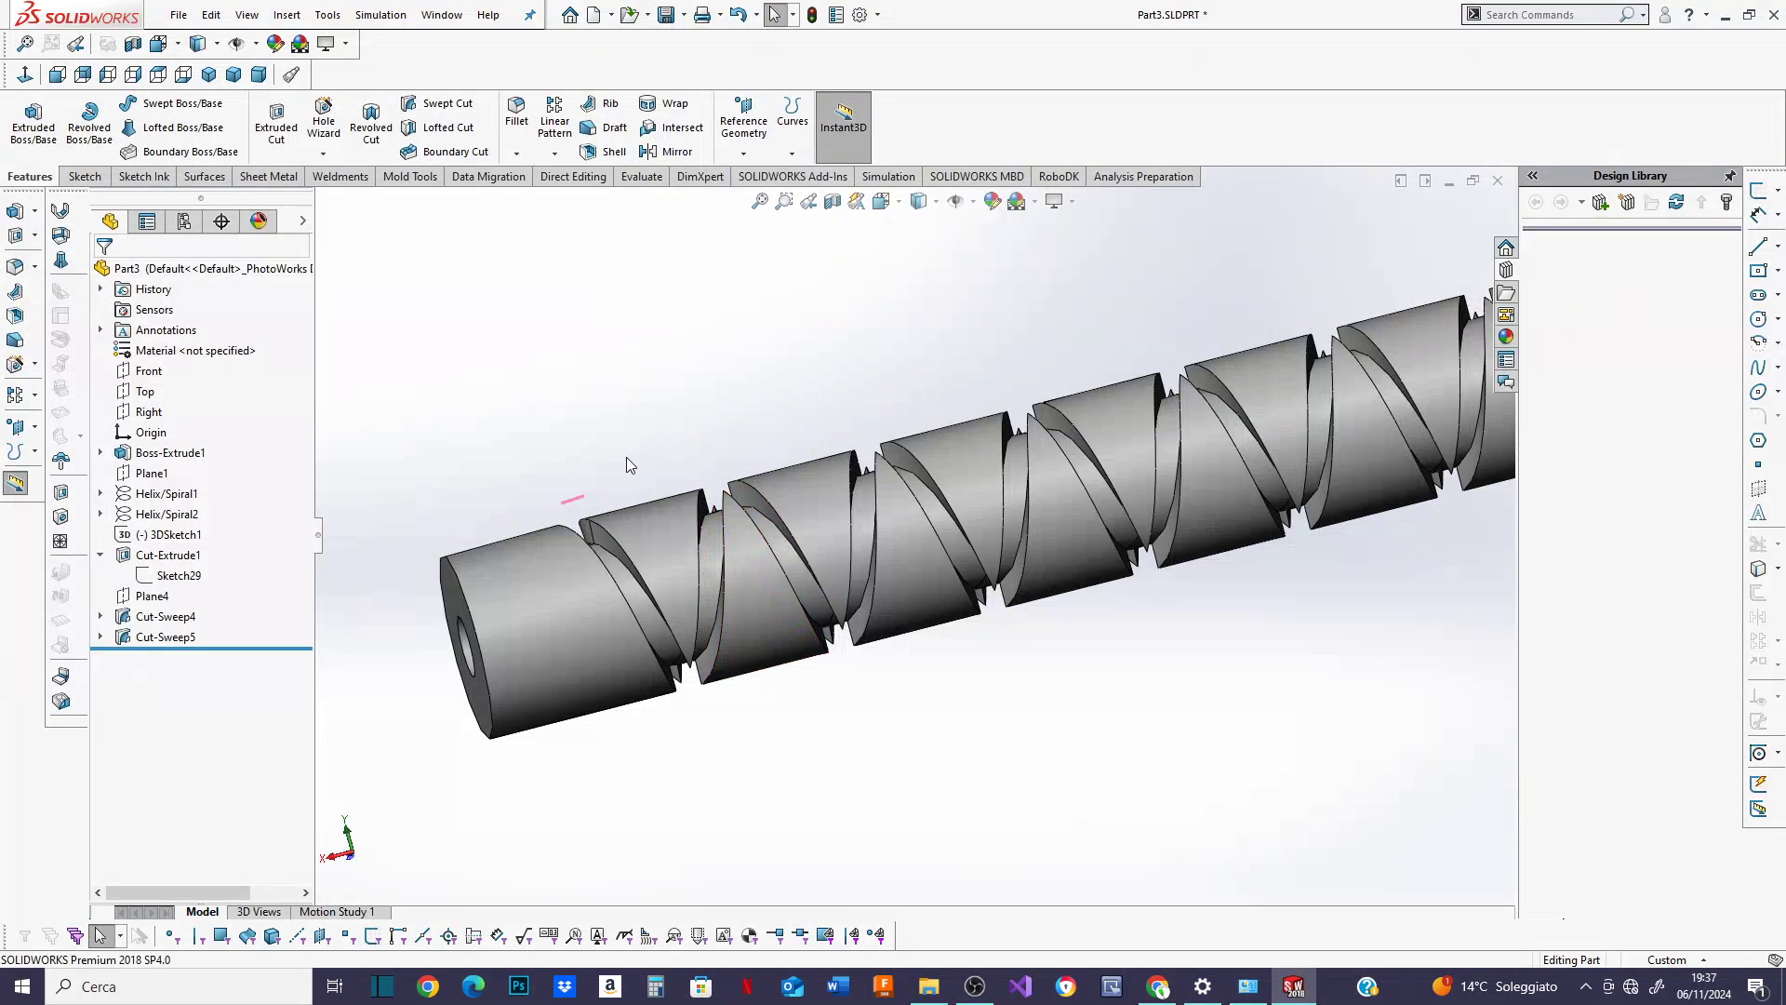
scroll(610, 499, down, 1)
scroll(611, 510, down, 3)
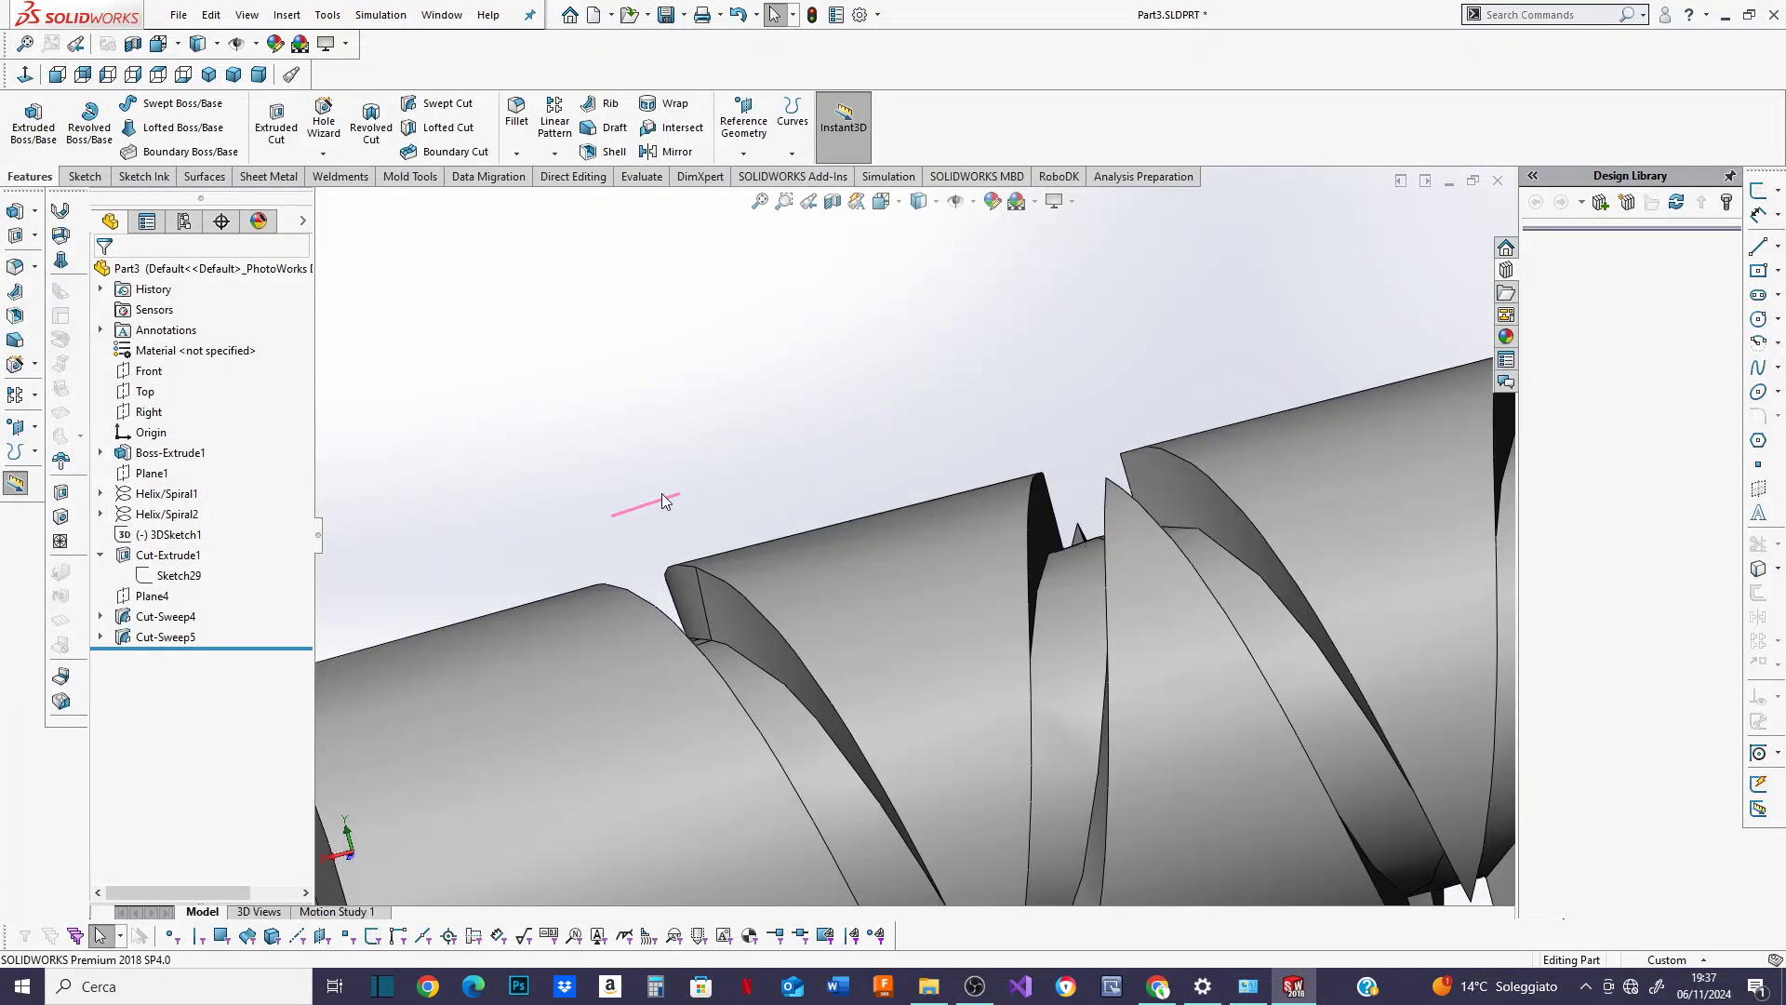
mouse_move(656, 502)
middle_down()
mouse_move(735, 467)
mouse_move(675, 495)
middle_up()
scroll(596, 516, up, 3)
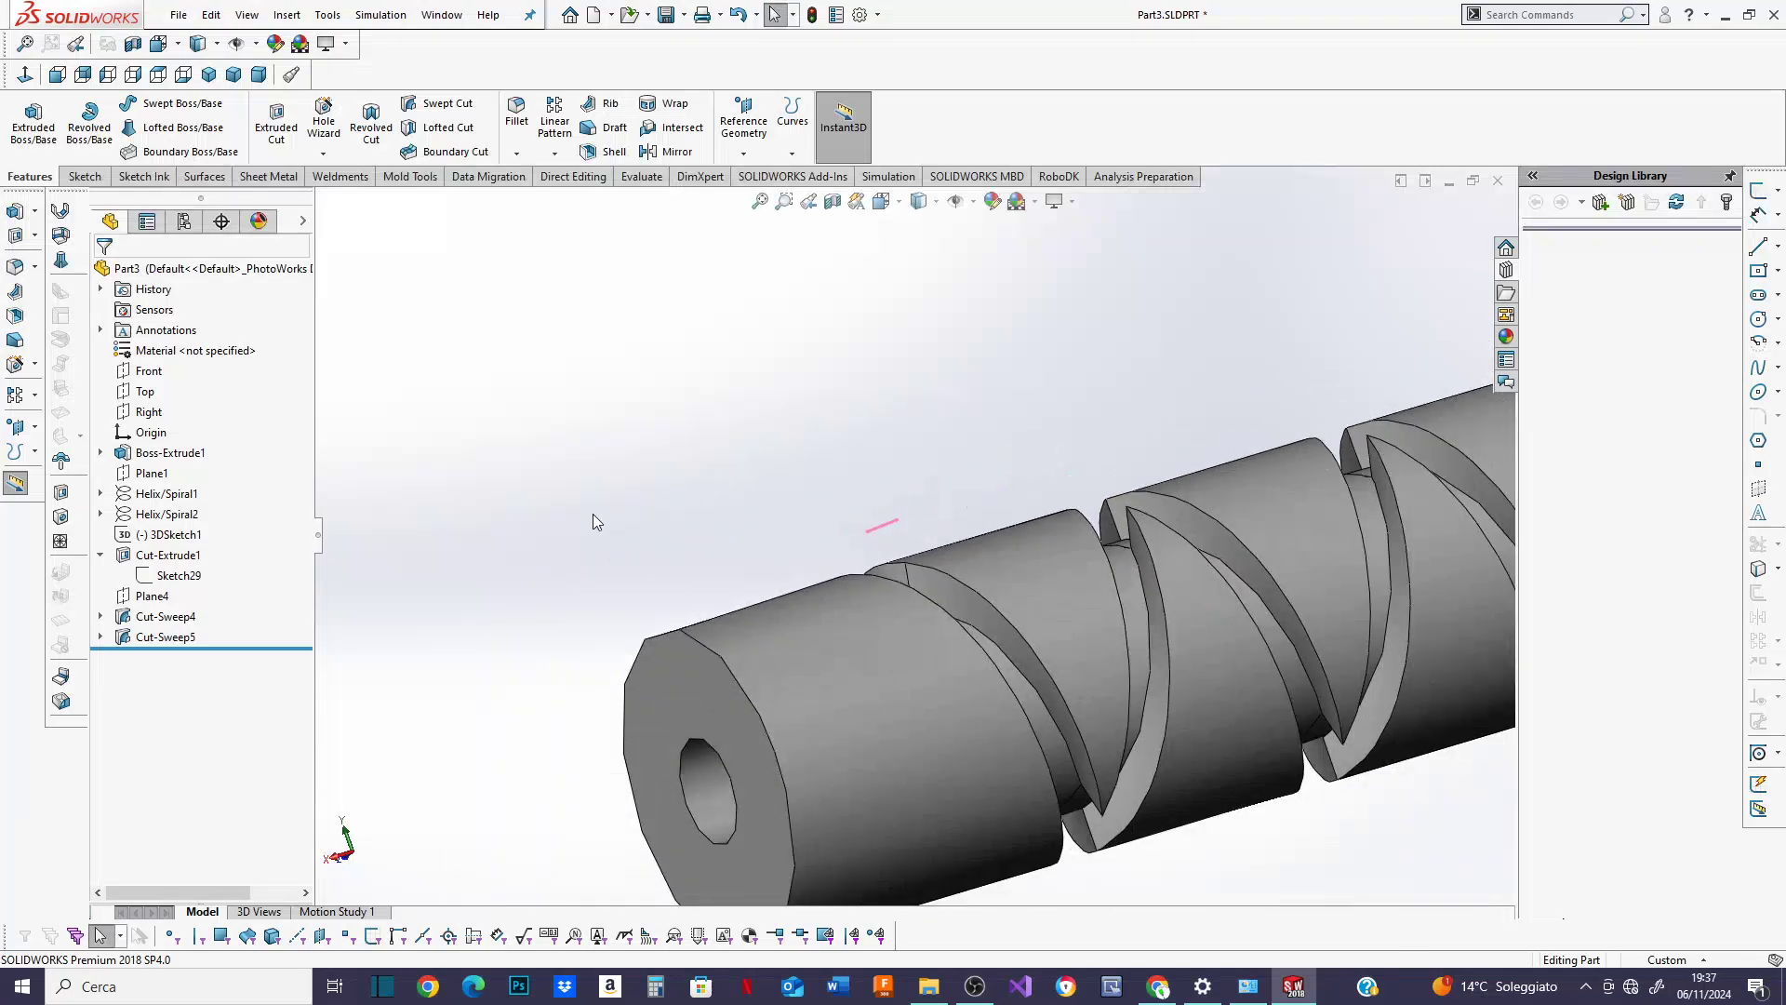
scroll(593, 465, up, 4)
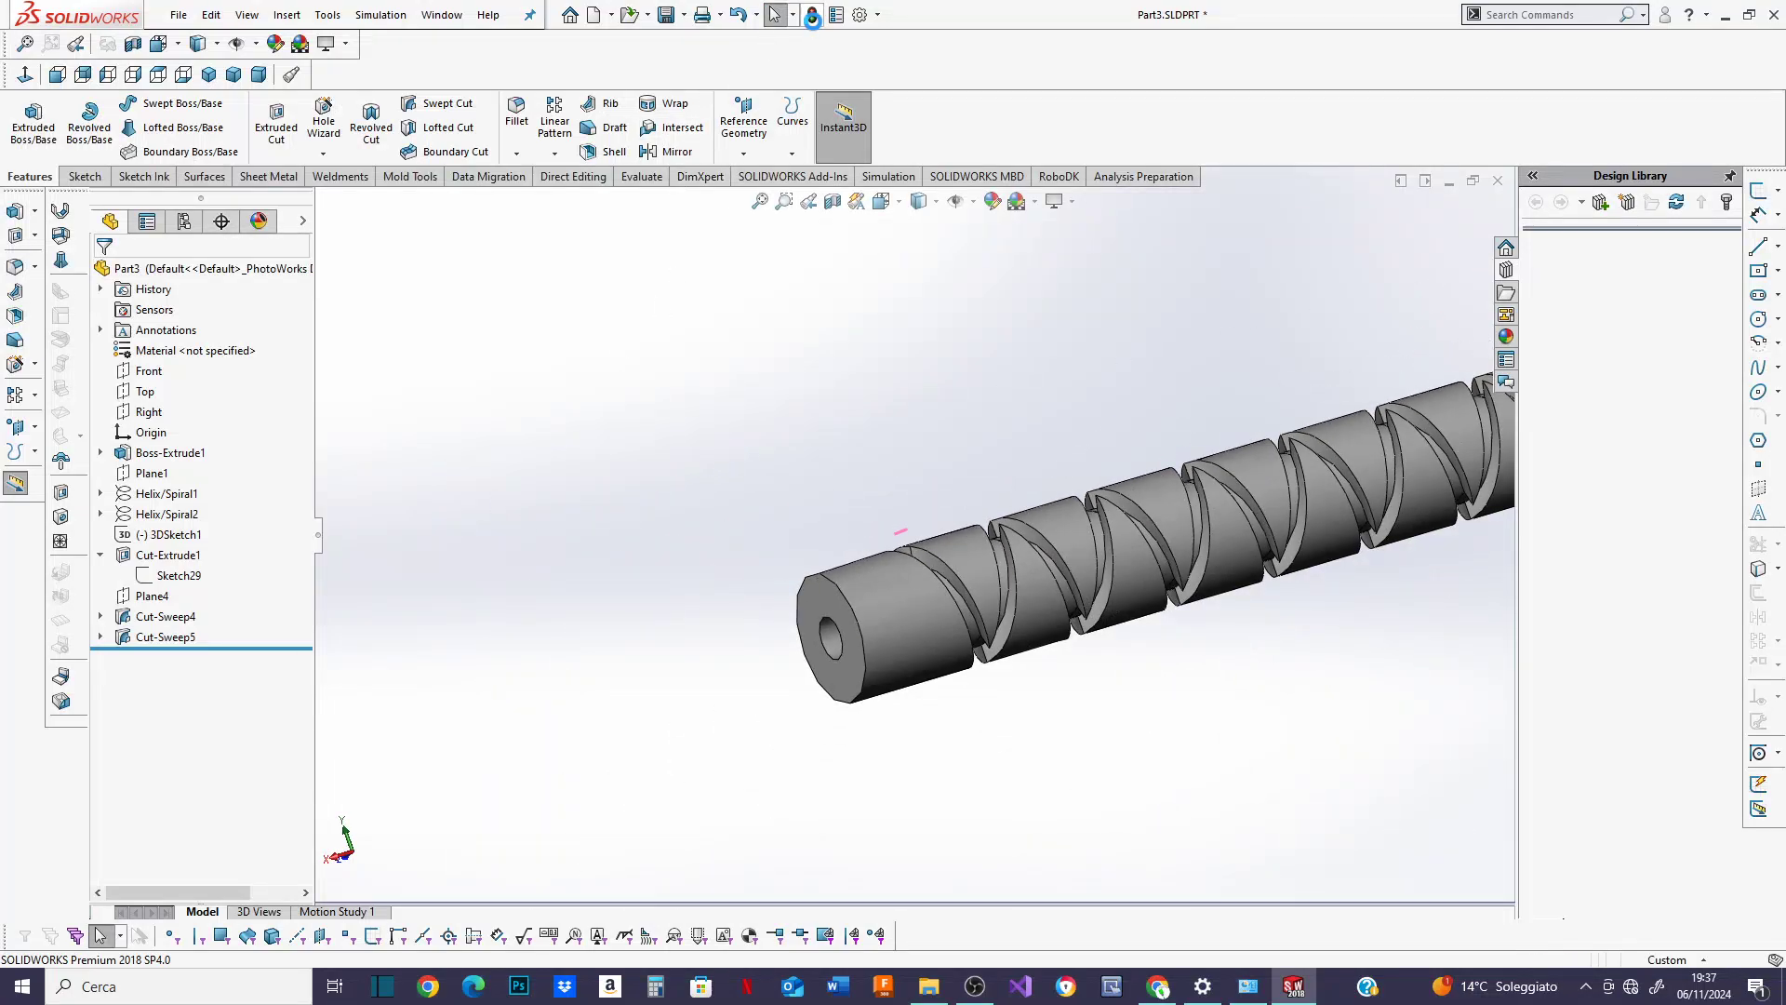
scroll(729, 387, up, 3)
scroll(1314, 456, down, 2)
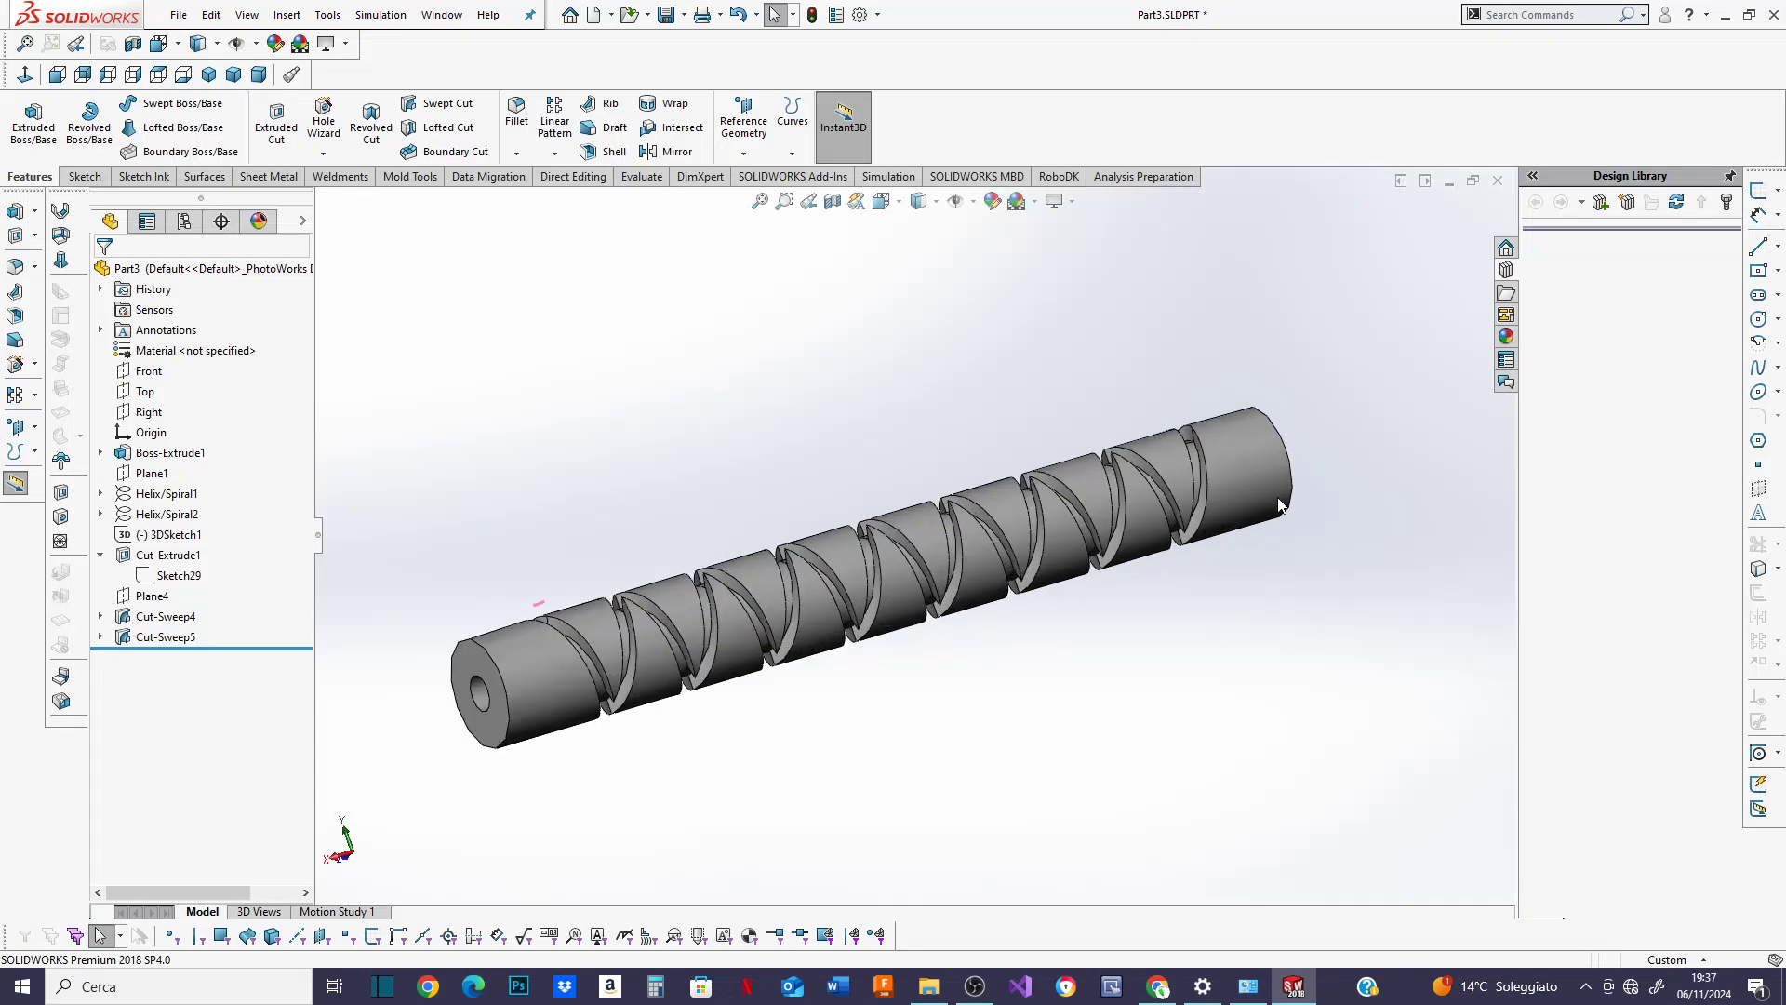
scroll(1313, 456, down, 2)
click(102, 556)
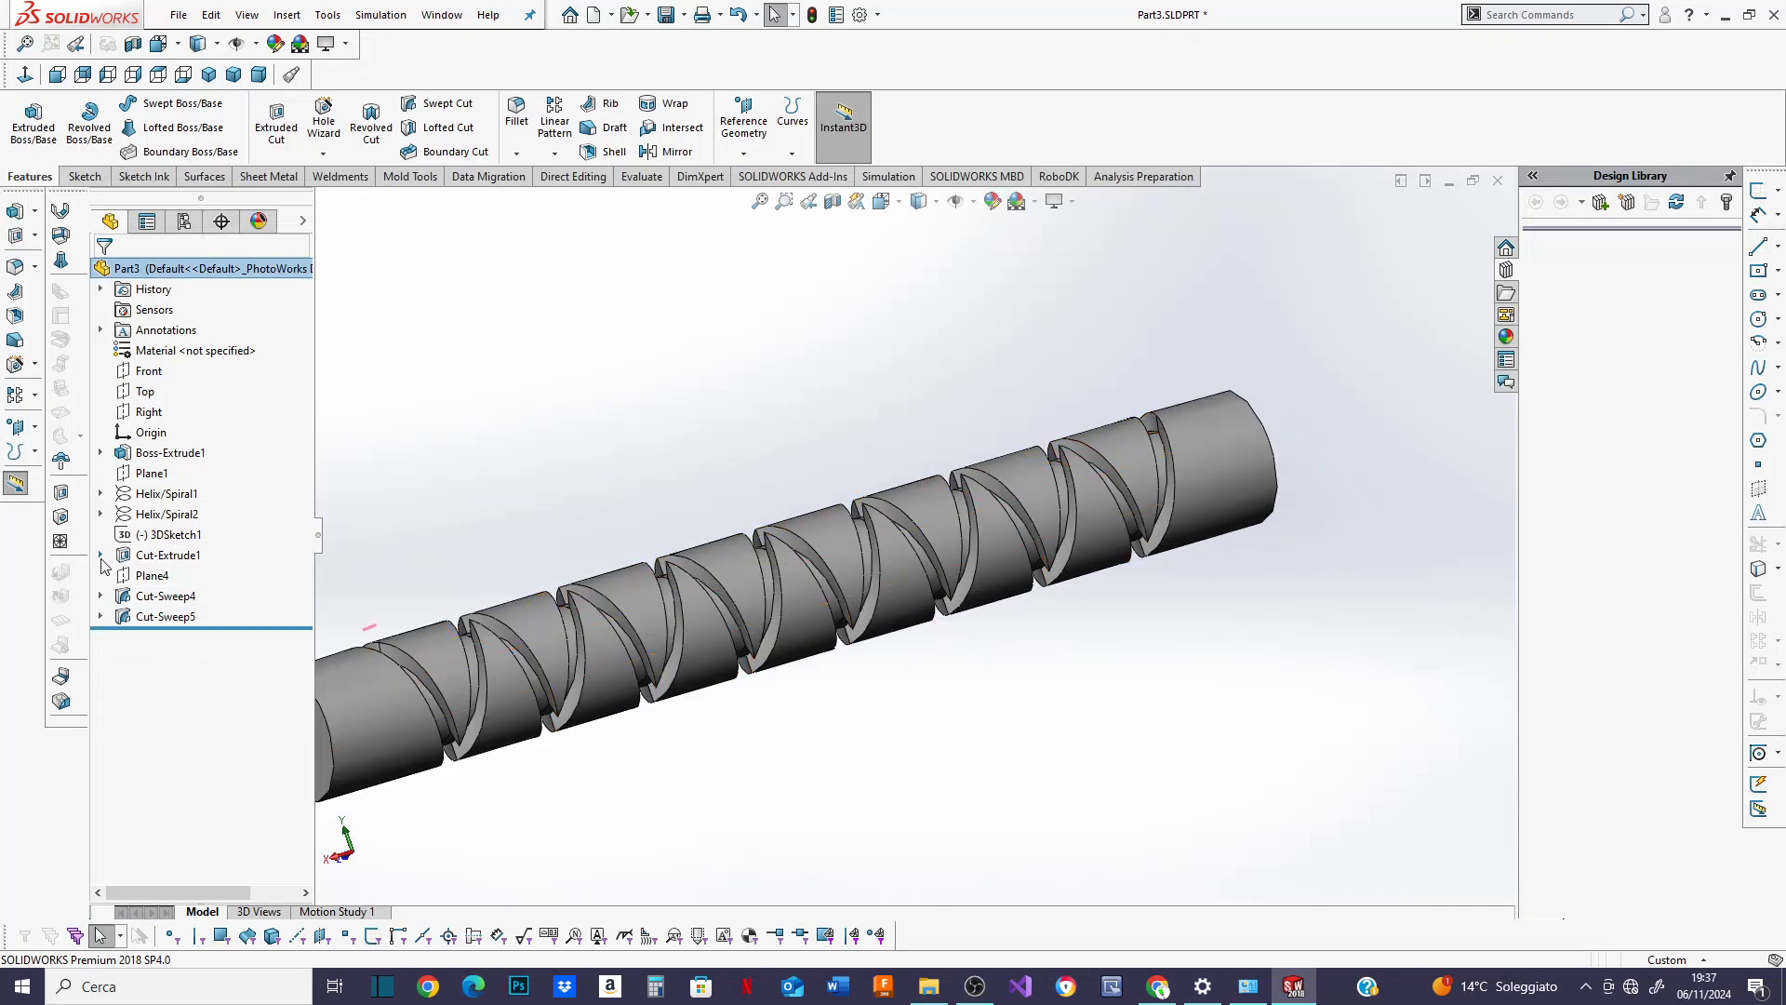
scroll(772, 542, up, 2)
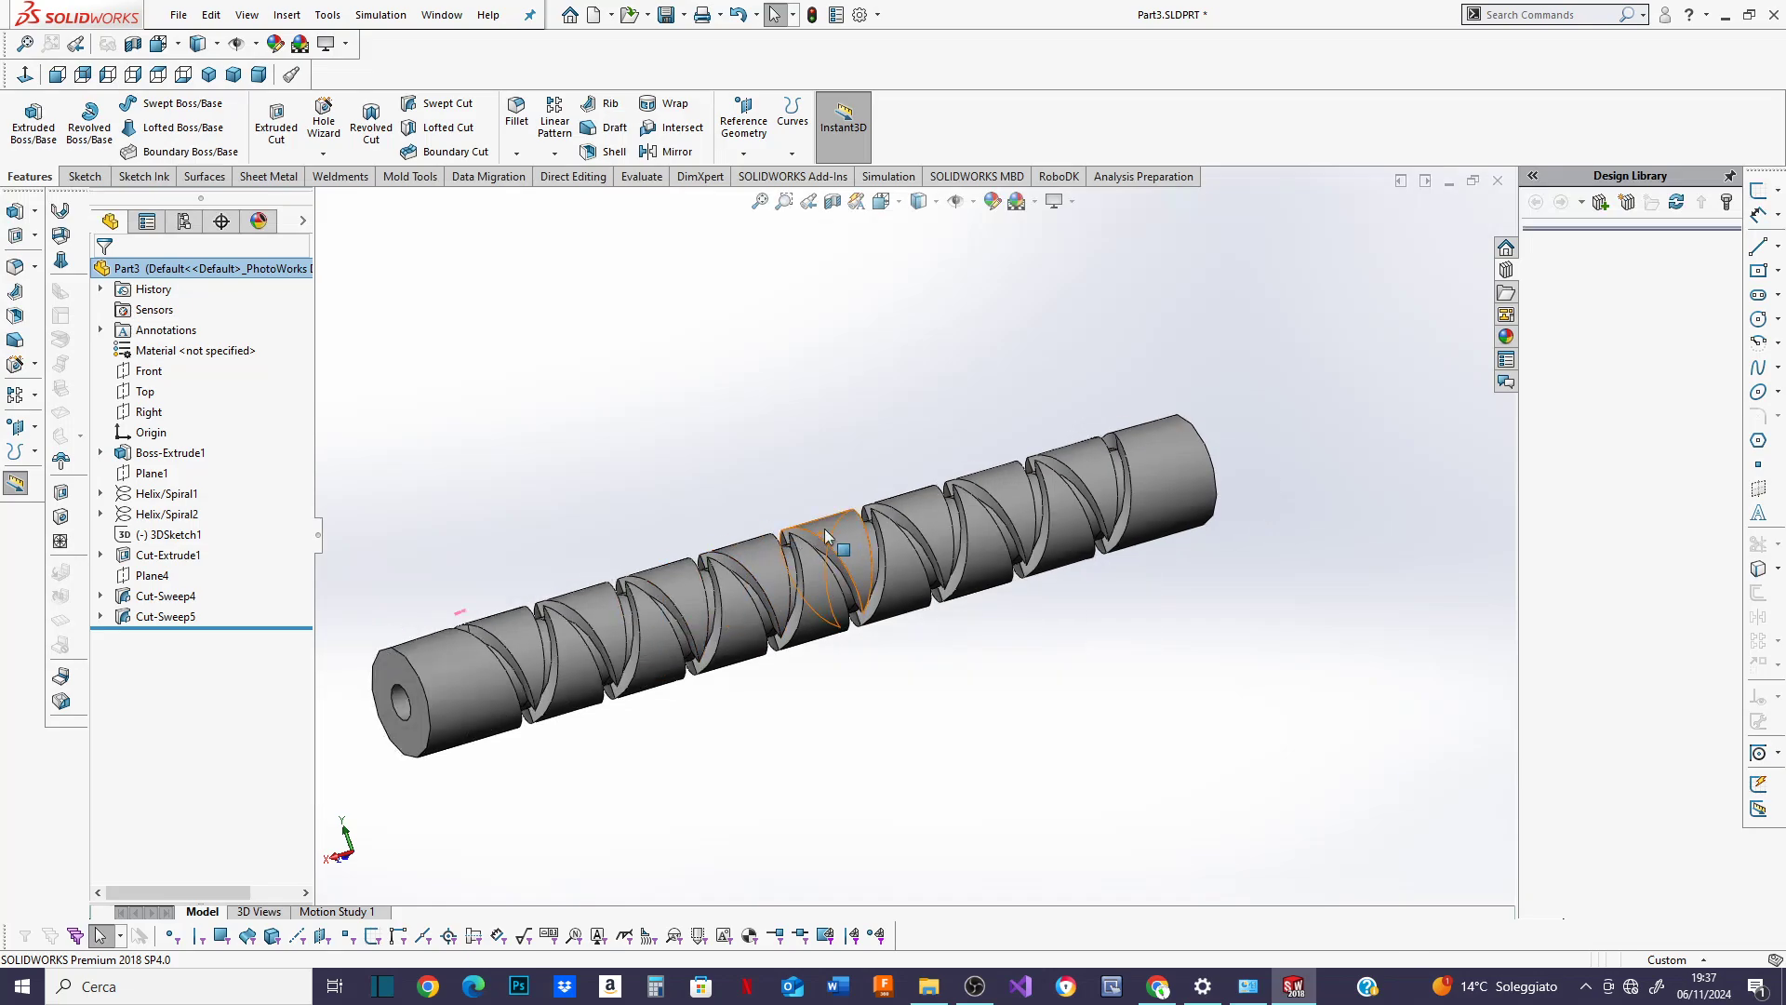